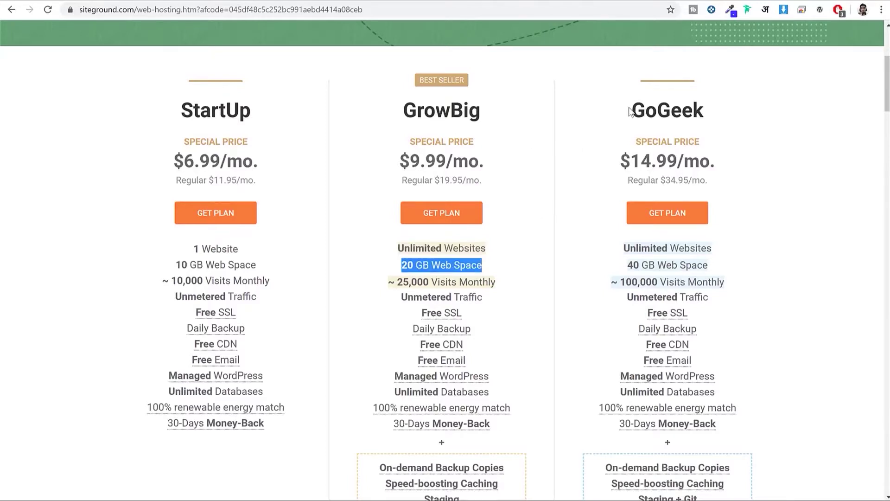
Step: Compare StartUp (10 GB), GrowBig (20 GB) and GoGeek (40 GB) web space, then order GrowBig
{"action": "left_click_drag", "start_coordinate": [632, 113], "coordinate": [717, 112]}
{"action": "left_click_drag", "start_coordinate": [738, 263], "coordinate": [627, 262]}
{"action": "left_click", "coordinate": [596, 203]}
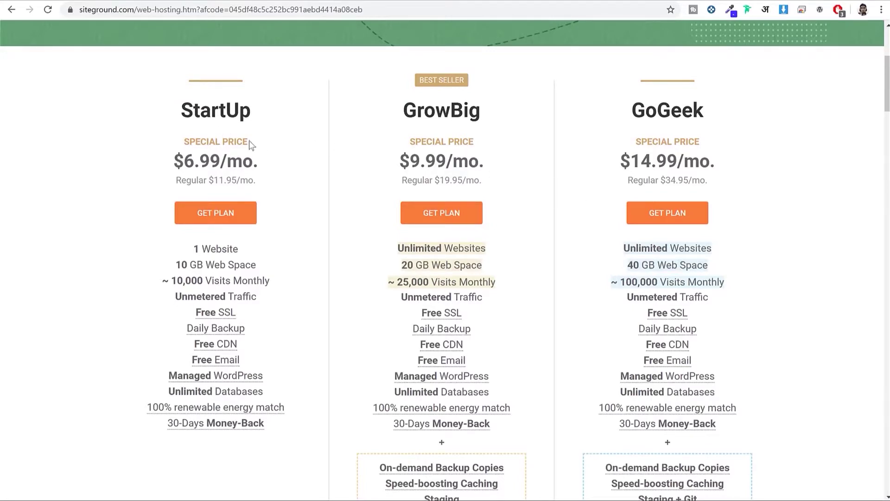
{"action": "left_click_drag", "start_coordinate": [180, 112], "coordinate": [268, 115]}
{"action": "left_click", "coordinate": [260, 263]}
{"action": "left_click_drag", "start_coordinate": [261, 263], "coordinate": [174, 261]}
{"action": "left_click_drag", "start_coordinate": [401, 111], "coordinate": [489, 113]}
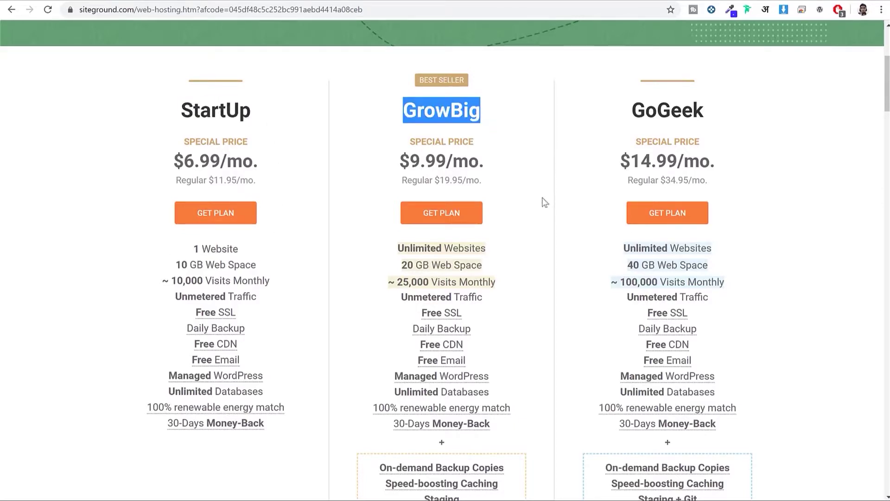
{"action": "left_click_drag", "start_coordinate": [490, 265], "coordinate": [366, 269]}
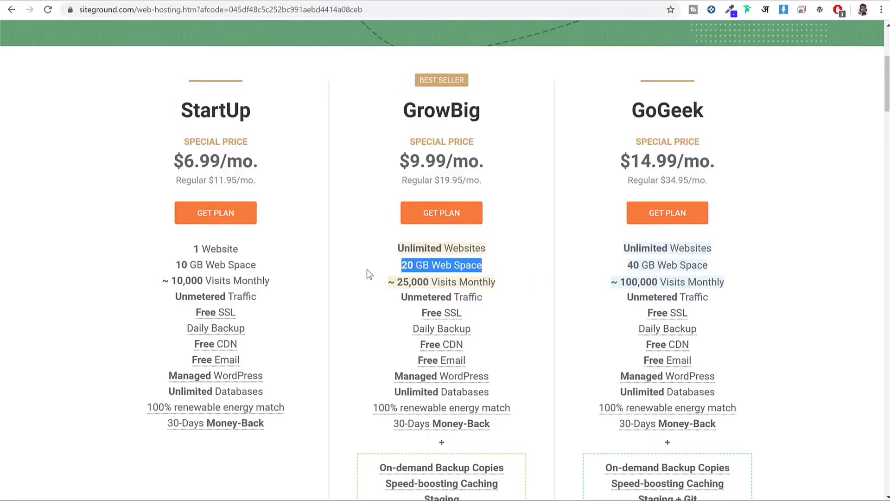
{"action": "left_click", "coordinate": [627, 112]}
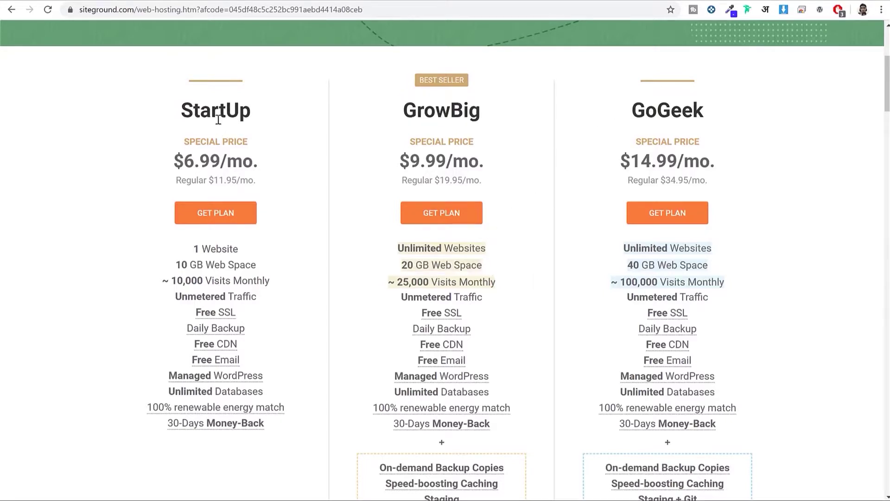
{"action": "left_click_drag", "start_coordinate": [180, 111], "coordinate": [273, 123]}
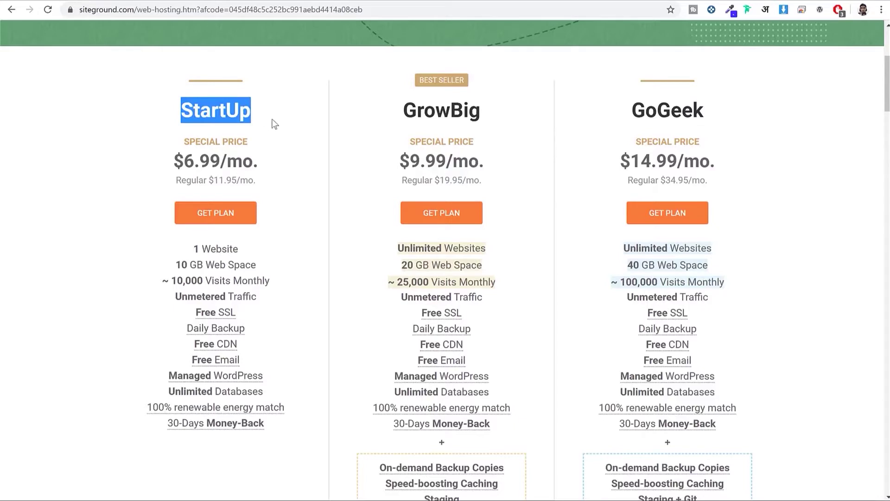
{"action": "left_click_drag", "start_coordinate": [403, 110], "coordinate": [501, 132]}
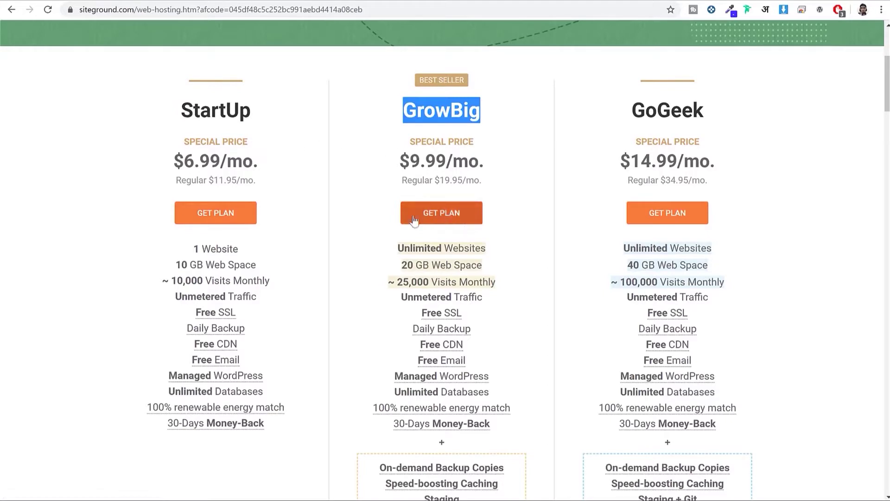
{"action": "left_click", "coordinate": [431, 216]}
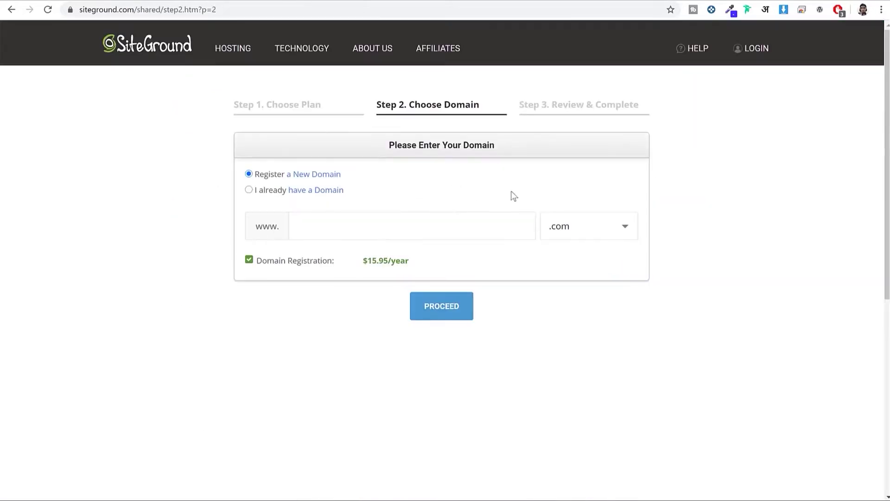
Step: Enter the new site's domain name, review the extension list, and proceed to Review & Complete
{"action": "left_click", "coordinate": [497, 223]}
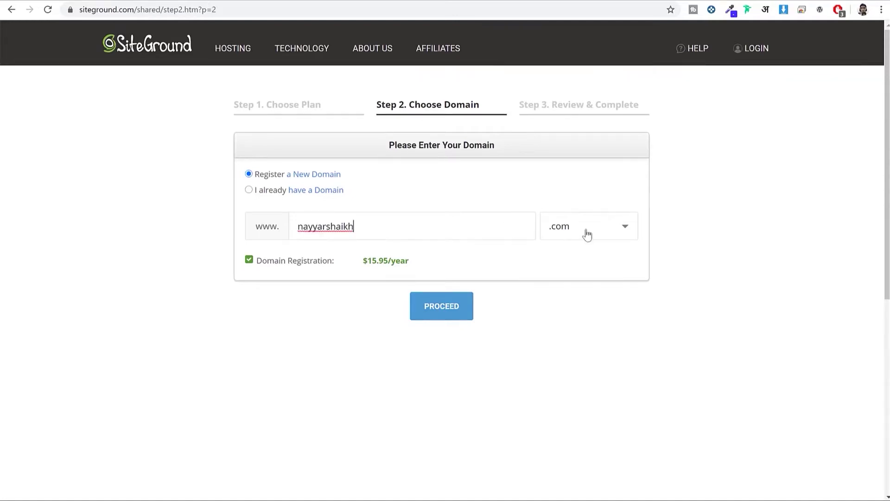
{"action": "left_click", "coordinate": [612, 239]}
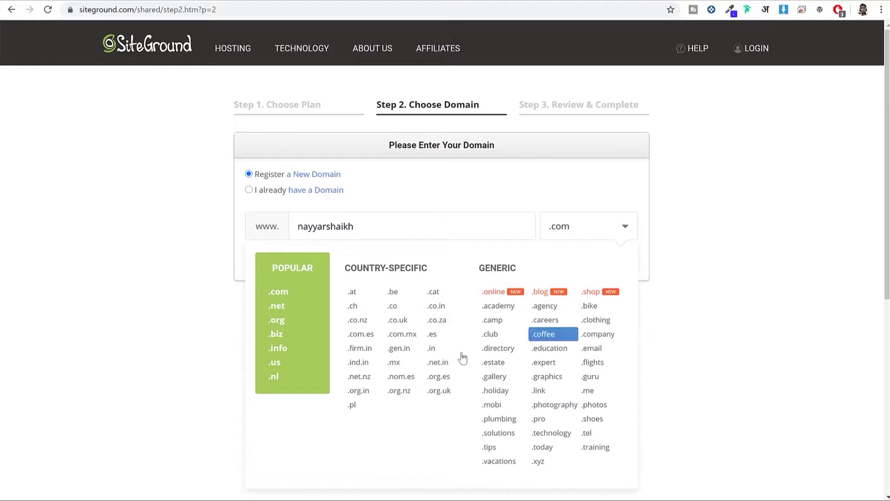
{"action": "scroll", "coordinate": [284, 291], "scroll_direction": "down", "scroll_amount": 1}
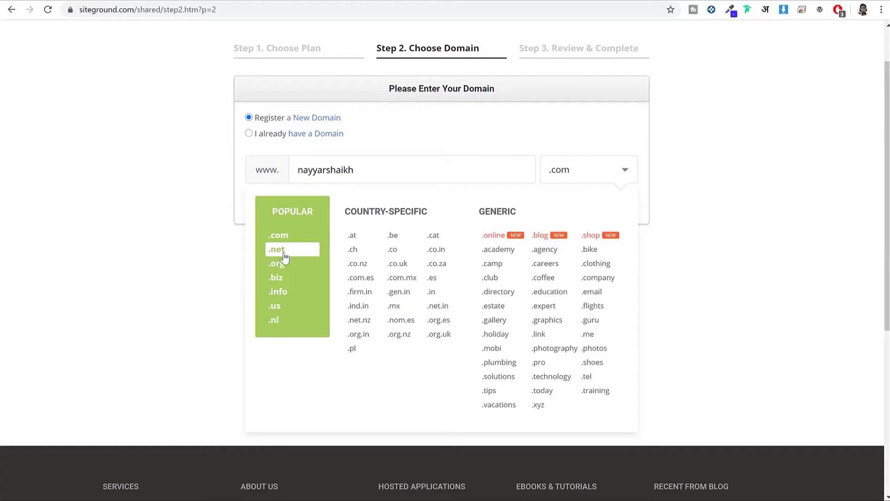
{"action": "left_click_drag", "start_coordinate": [439, 215], "coordinate": [344, 216]}
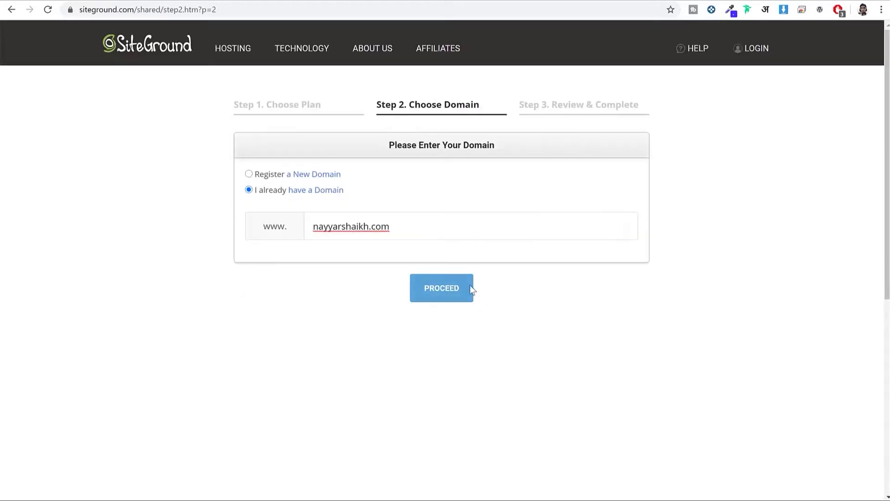
{"action": "left_click", "coordinate": [442, 294]}
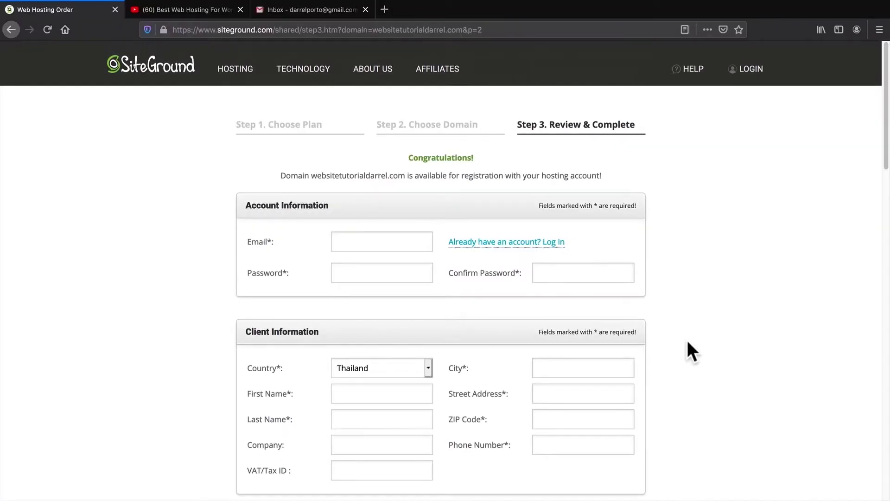
Step: Scroll the order form and keep the billing period at 12 months
{"action": "middle_click", "coordinate": [690, 284]}
{"action": "scroll", "coordinate": [692, 288], "scroll_direction": "down", "scroll_amount": 2}
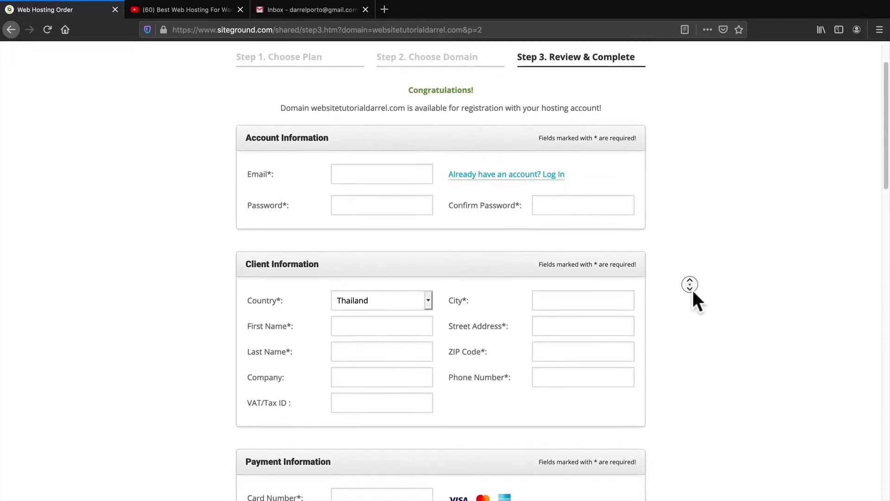
{"action": "middle_click", "coordinate": [693, 290]}
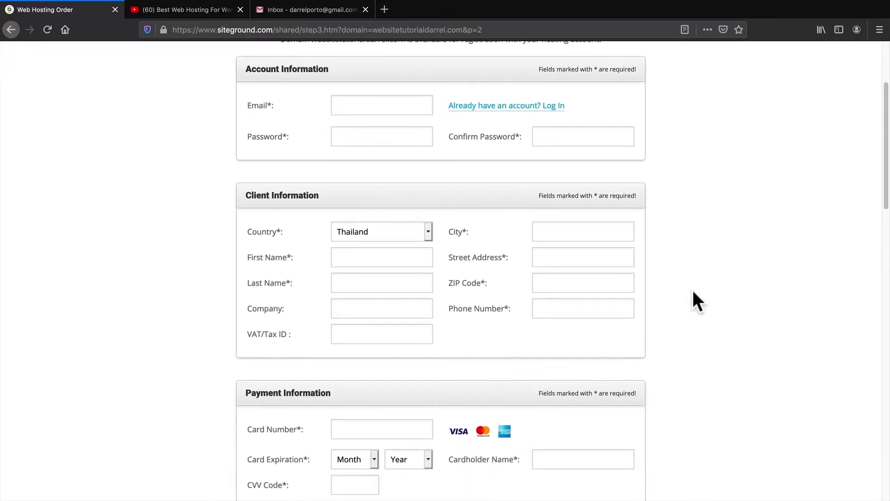
{"action": "scroll", "coordinate": [693, 294], "scroll_direction": "down", "scroll_amount": 3}
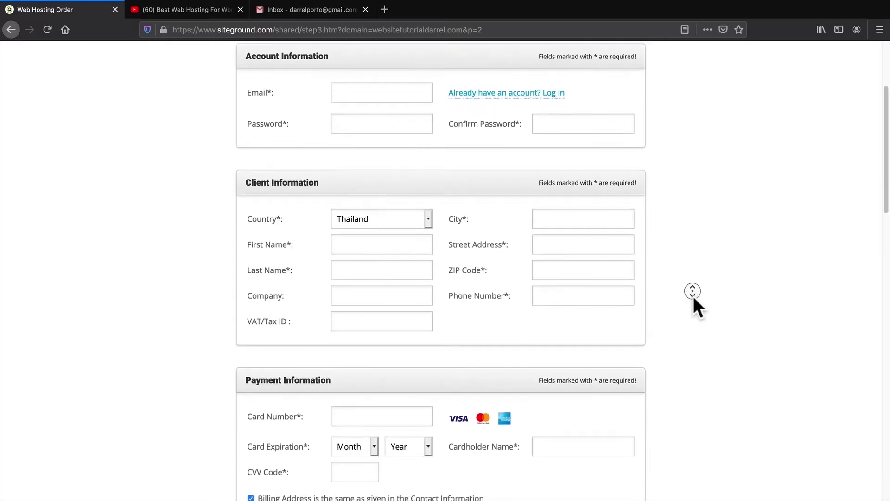
{"action": "scroll", "coordinate": [693, 298], "scroll_direction": "down", "scroll_amount": 4}
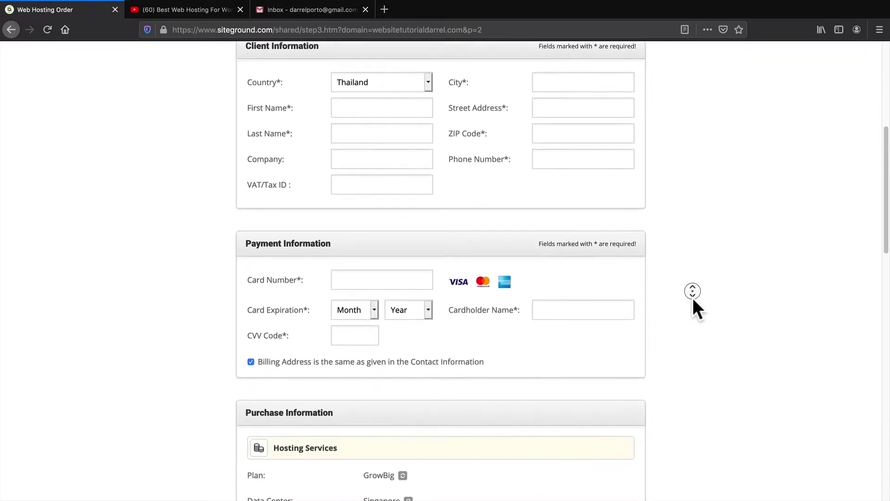
{"action": "middle_click", "coordinate": [693, 297]}
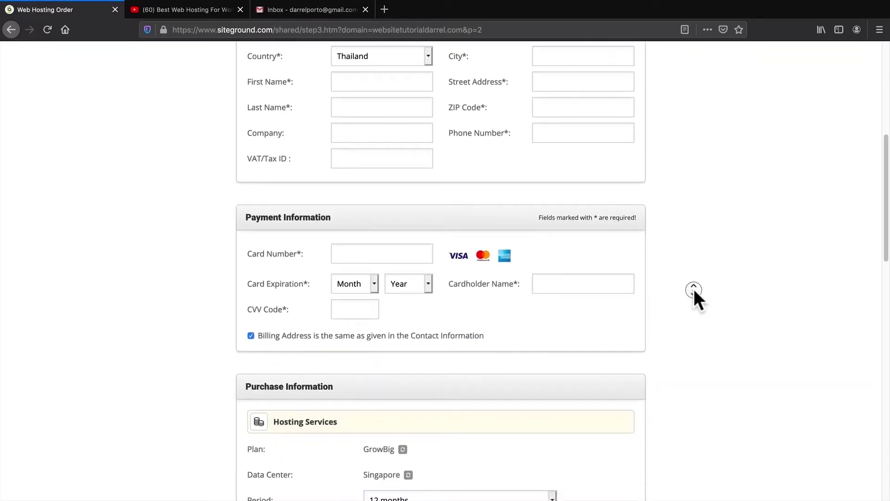
{"action": "scroll", "coordinate": [694, 293], "scroll_direction": "down", "scroll_amount": 2}
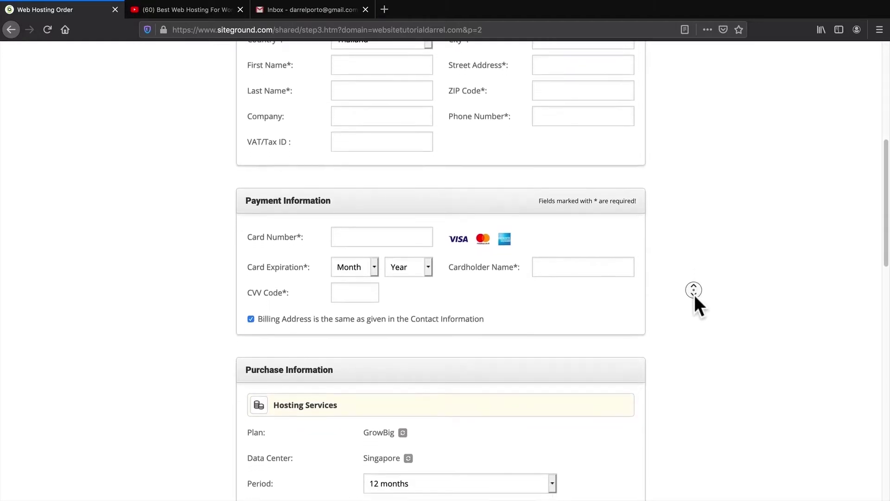
{"action": "scroll", "coordinate": [694, 296], "scroll_direction": "down", "scroll_amount": 7}
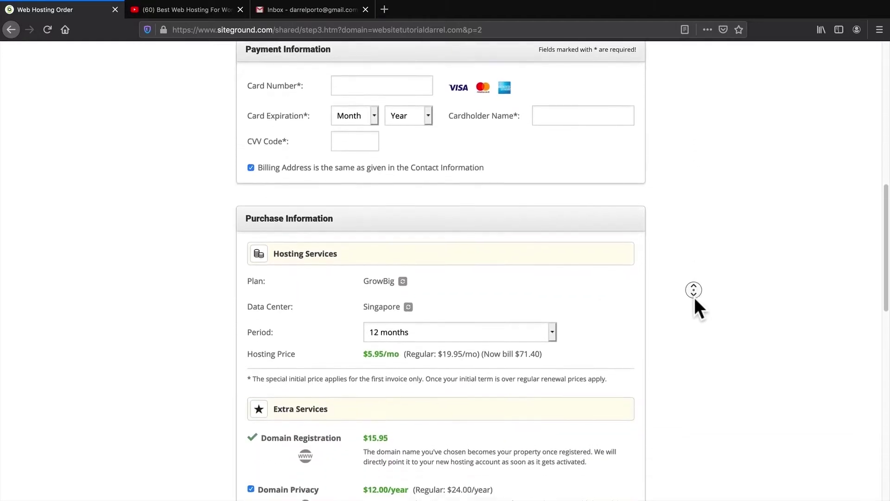
{"action": "scroll", "coordinate": [695, 297], "scroll_direction": "down", "scroll_amount": 4}
{"action": "middle_click", "coordinate": [694, 296]}
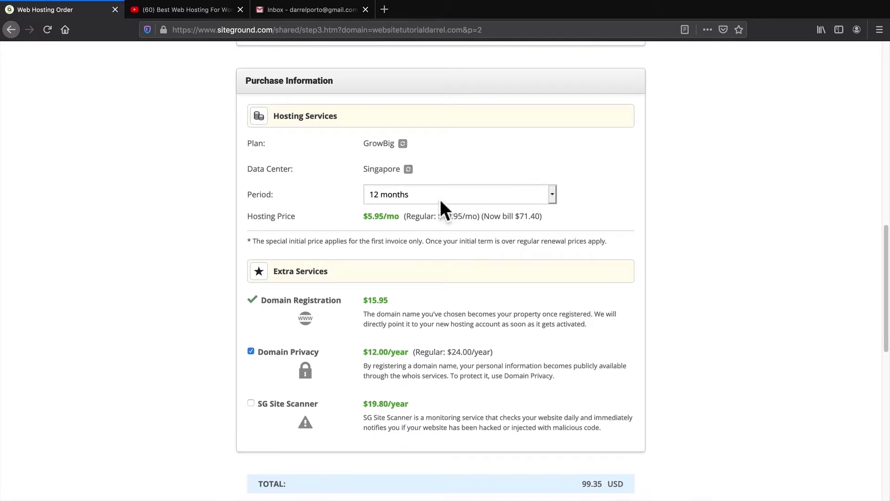
{"action": "left_click", "coordinate": [407, 193]}
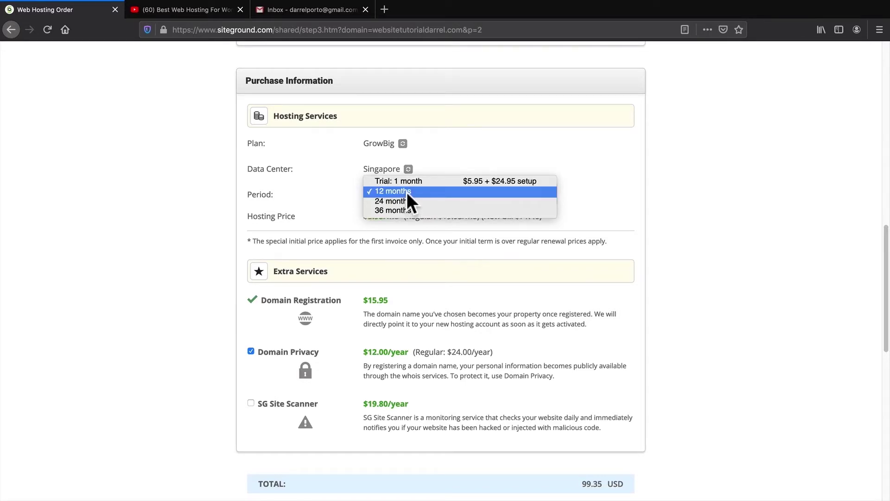
{"action": "left_click", "coordinate": [407, 192]}
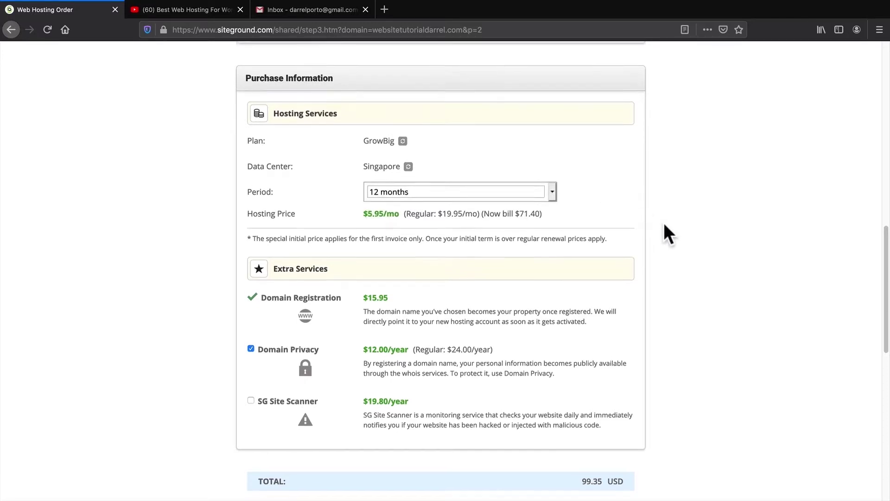
Step: Accept the terms and pay the 99.35 USD hosting order
{"action": "scroll", "coordinate": [666, 224], "scroll_direction": "down", "scroll_amount": 2}
{"action": "scroll", "coordinate": [670, 234], "scroll_direction": "down", "scroll_amount": 2}
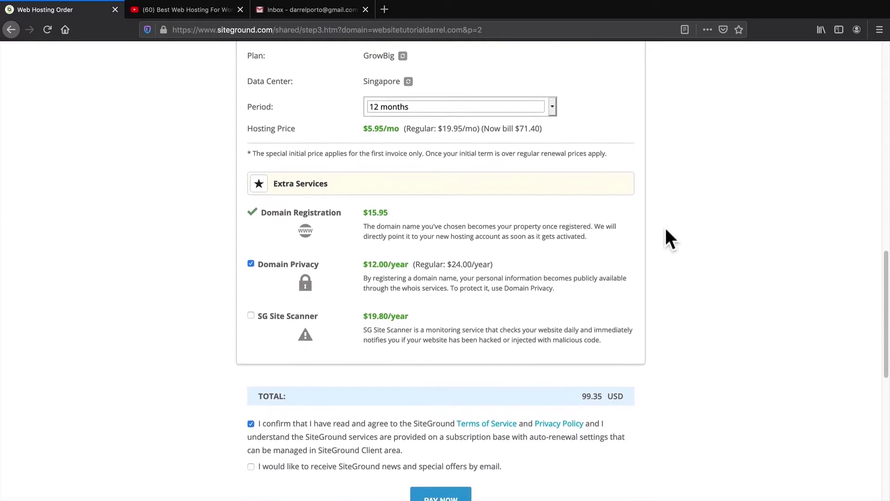
{"action": "scroll", "coordinate": [663, 236], "scroll_direction": "down", "scroll_amount": 1}
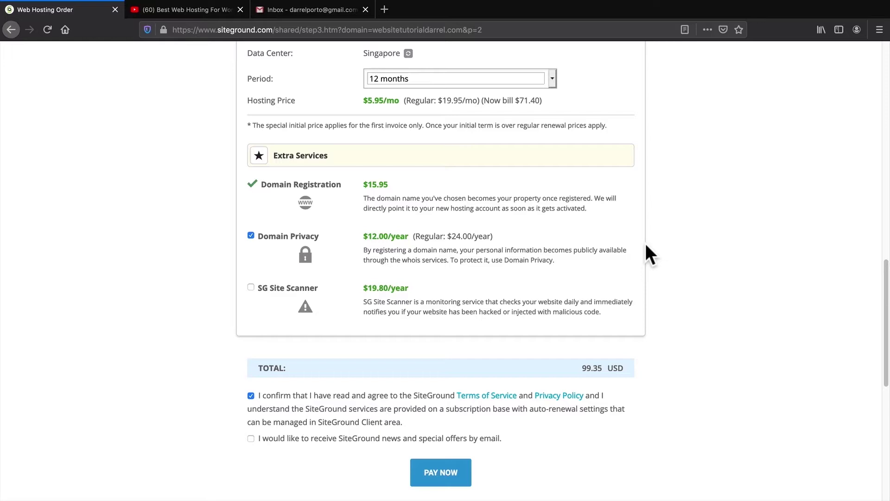
{"action": "middle_click", "coordinate": [671, 276]}
{"action": "middle_click", "coordinate": [673, 286]}
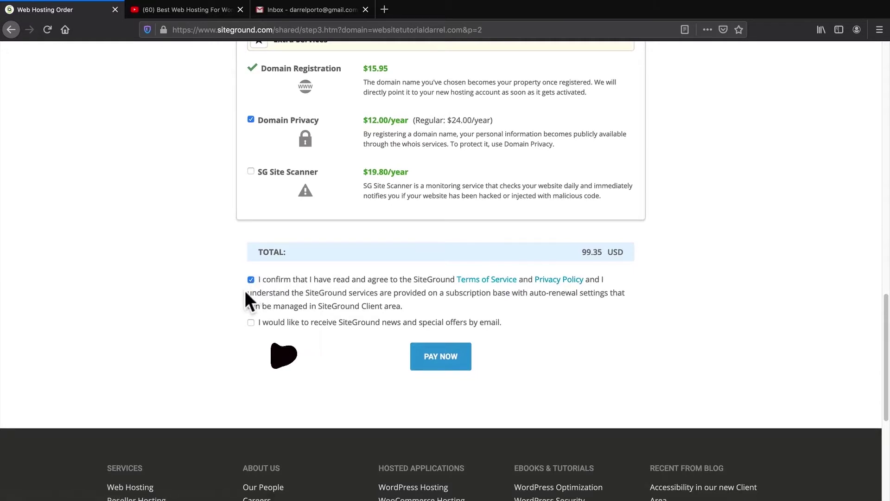
{"action": "left_click", "coordinate": [430, 356]}
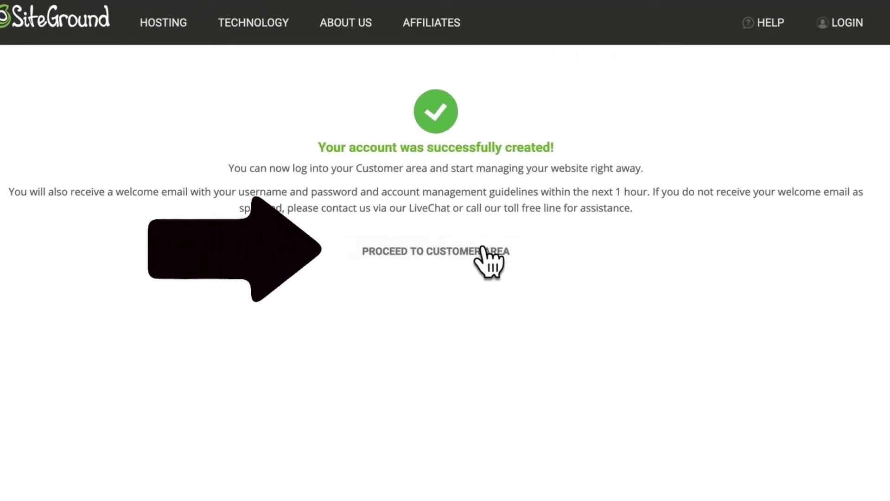
Step: Set up a new WordPress website with the login details and finish without SG Site Scanner
{"action": "left_click", "coordinate": [438, 254]}
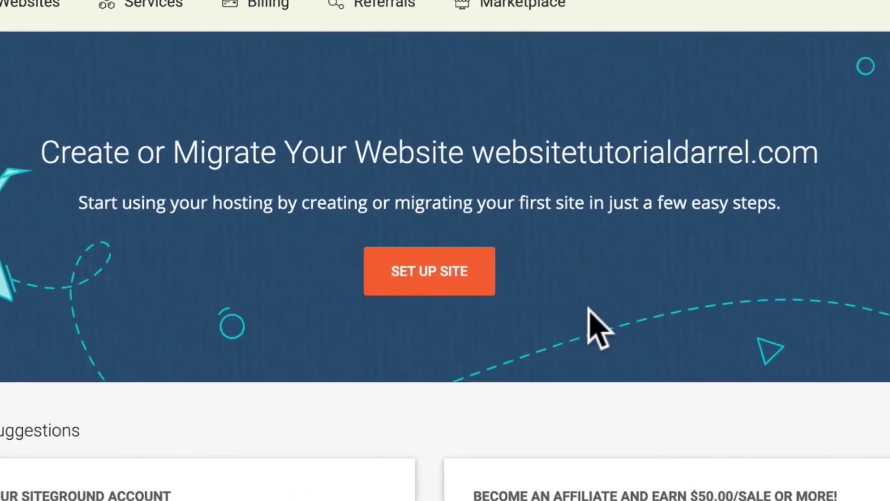
{"action": "left_click", "coordinate": [447, 280]}
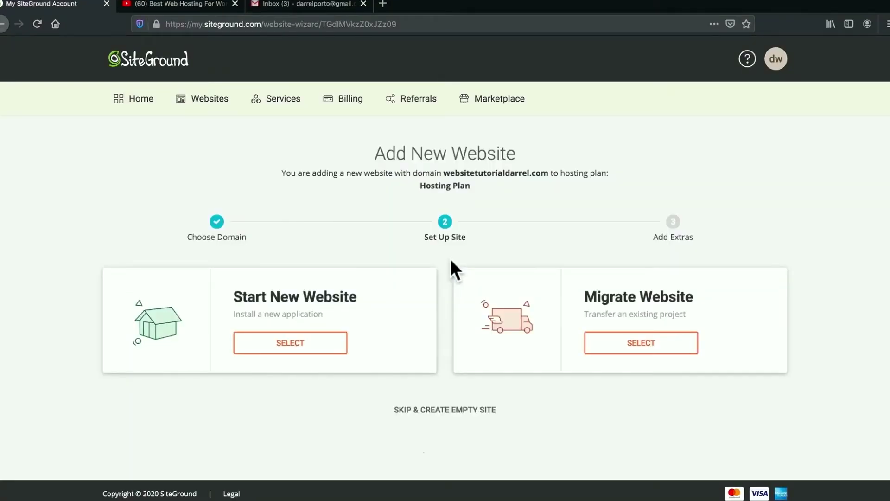
{"action": "left_click", "coordinate": [302, 344]}
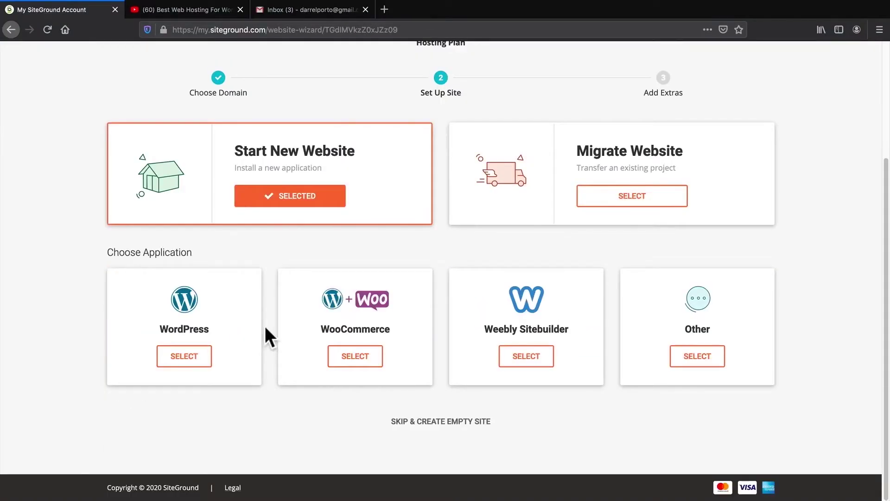
{"action": "left_click", "coordinate": [184, 356]}
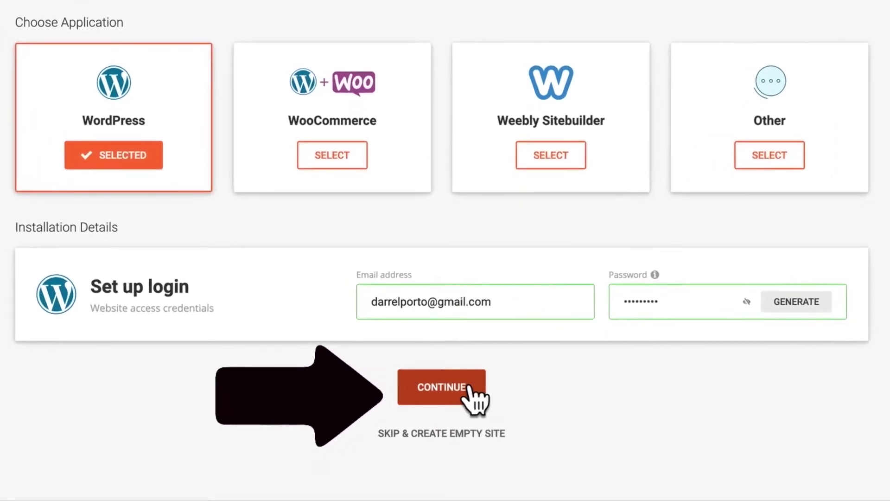
{"action": "left_click", "coordinate": [468, 388]}
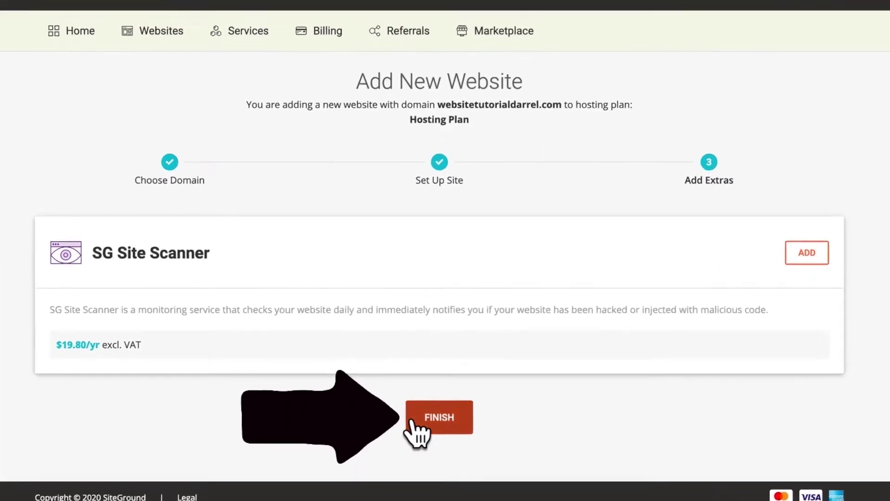
{"action": "left_click", "coordinate": [428, 418]}
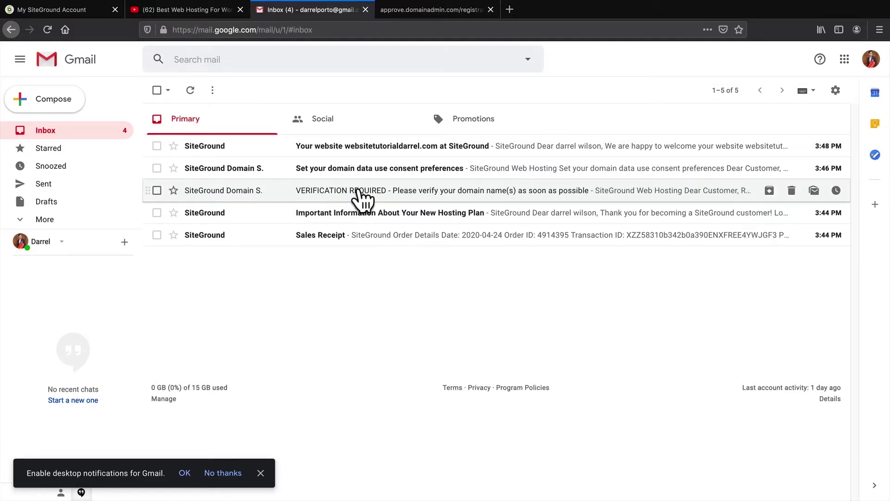
Step: Open the VERIFICATION REQUIRED email and follow its approve.domainadmin.com verification link
{"action": "left_click", "coordinate": [356, 191]}
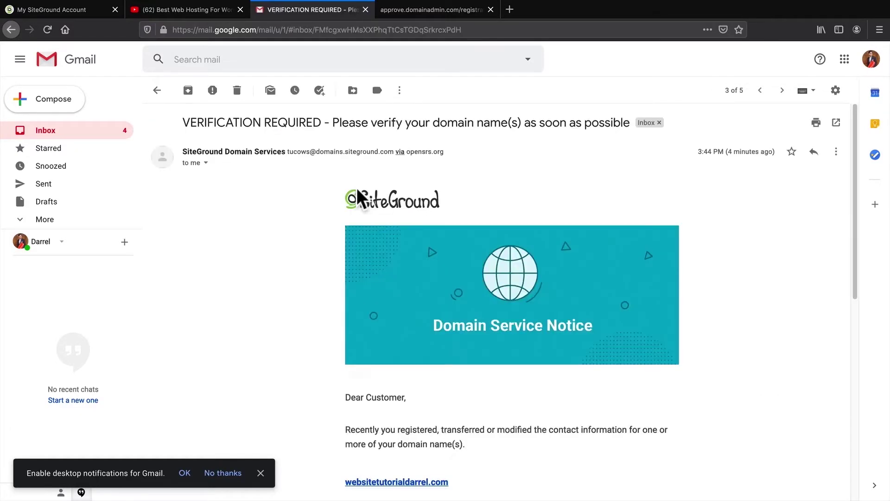
{"action": "scroll", "coordinate": [710, 281], "scroll_direction": "down", "scroll_amount": 2}
{"action": "scroll", "coordinate": [710, 281], "scroll_direction": "down", "scroll_amount": 3}
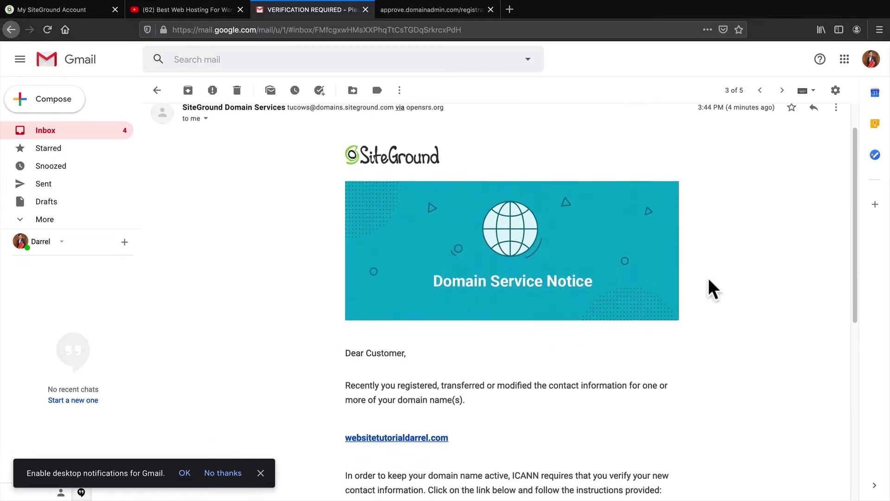
{"action": "scroll", "coordinate": [708, 277], "scroll_direction": "down", "scroll_amount": 3}
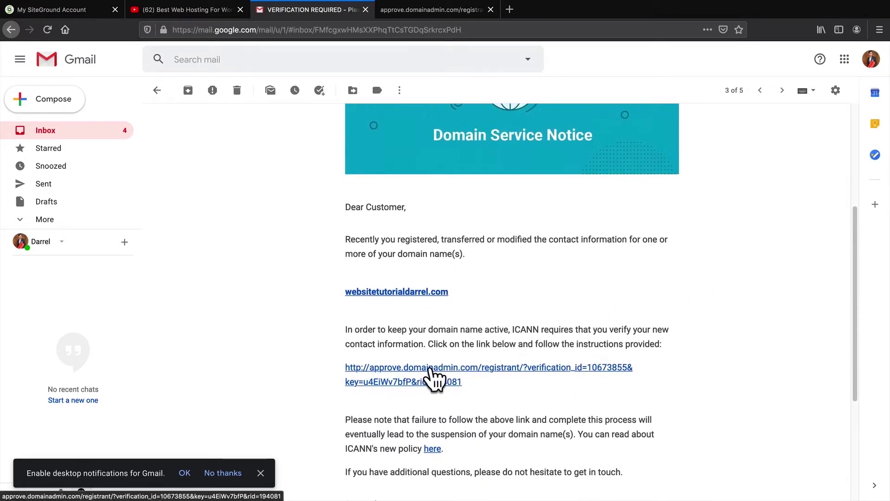
{"action": "left_click", "coordinate": [443, 10]}
{"action": "scroll", "coordinate": [675, 274], "scroll_direction": "down", "scroll_amount": 5}
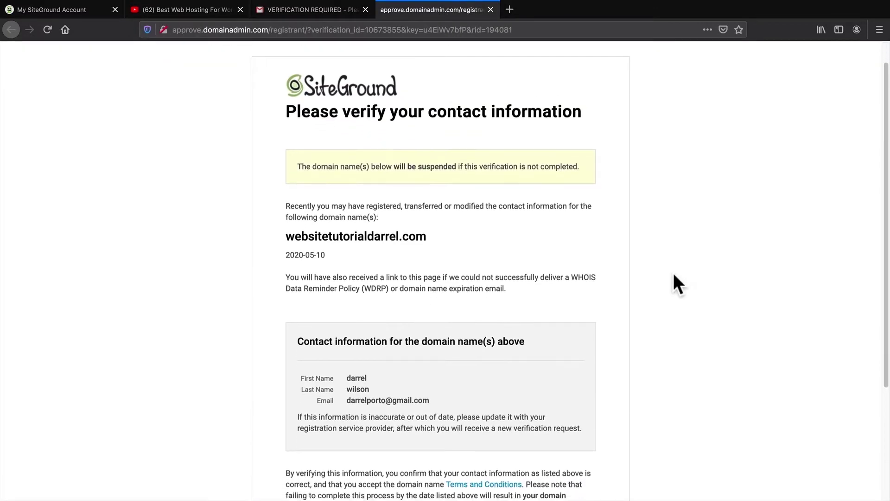
{"action": "scroll", "coordinate": [673, 273], "scroll_direction": "down", "scroll_amount": 3}
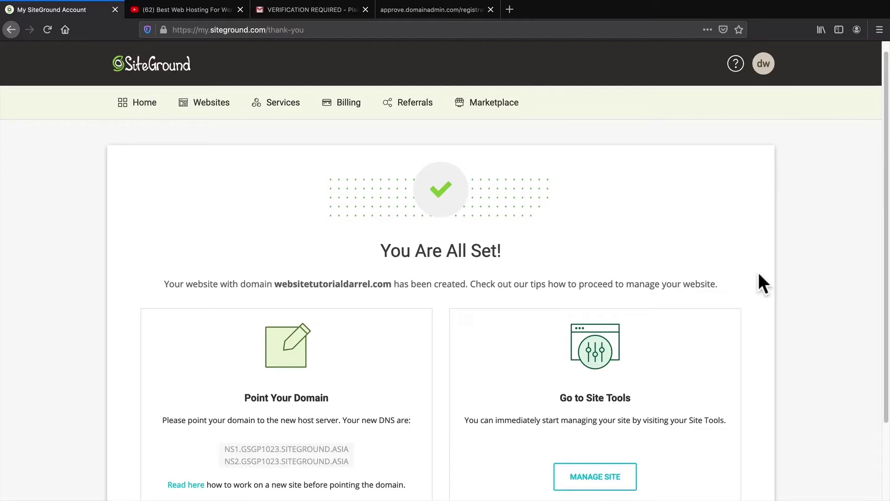
Step: Go to Manage Site and open WordPress > Install & Manage
{"action": "scroll", "coordinate": [746, 325], "scroll_direction": "down", "scroll_amount": 2}
{"action": "scroll", "coordinate": [746, 324], "scroll_direction": "down", "scroll_amount": 1}
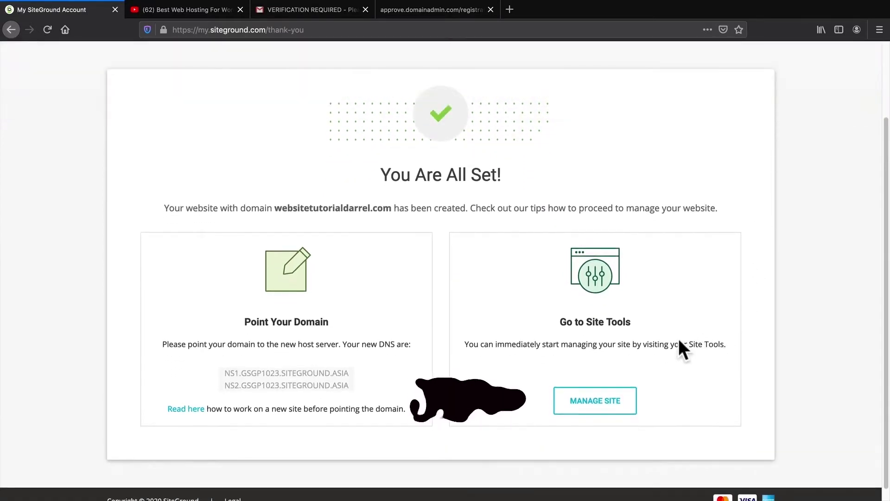
{"action": "left_click", "coordinate": [601, 403]}
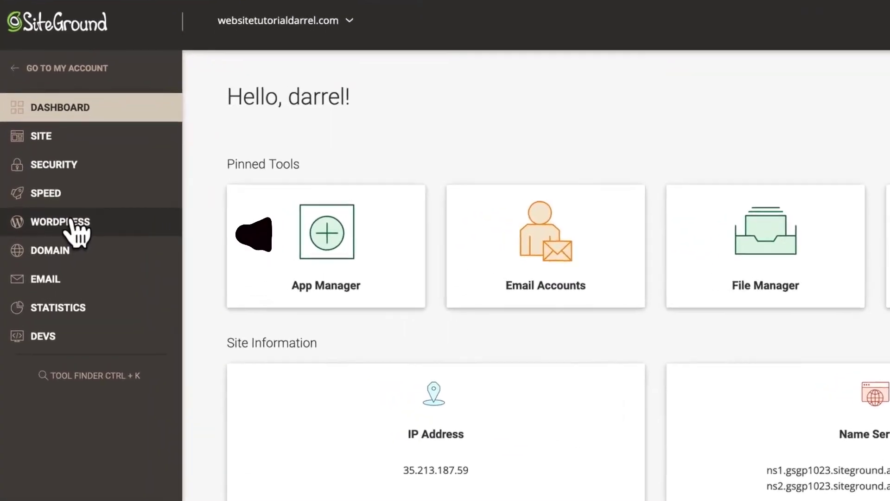
{"action": "left_click", "coordinate": [69, 222]}
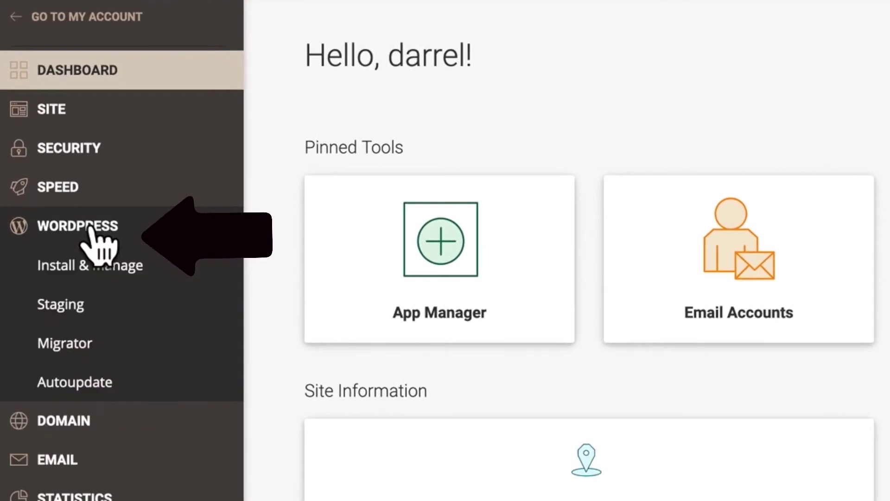
{"action": "left_click", "coordinate": [95, 268]}
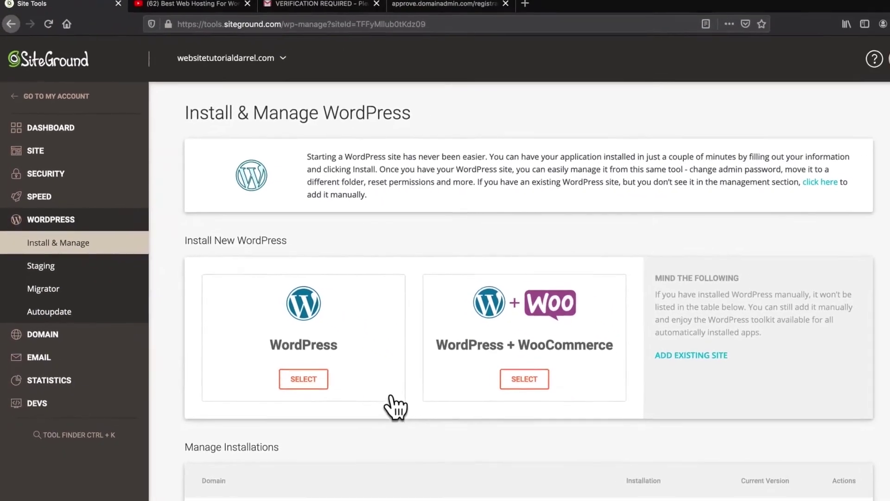
Step: Log in to the site's WordPress admin panel and exit the Starter wizard
{"action": "scroll", "coordinate": [407, 406], "scroll_direction": "down", "scroll_amount": 1}
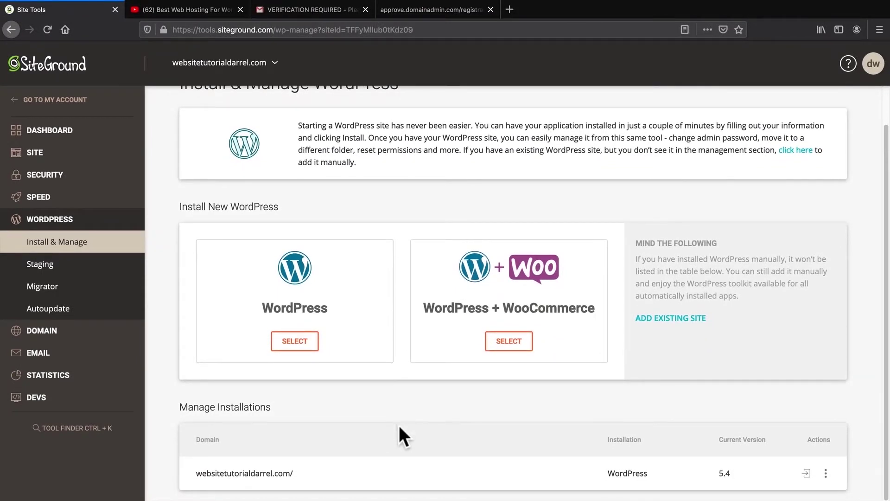
{"action": "double_click", "coordinate": [628, 472]}
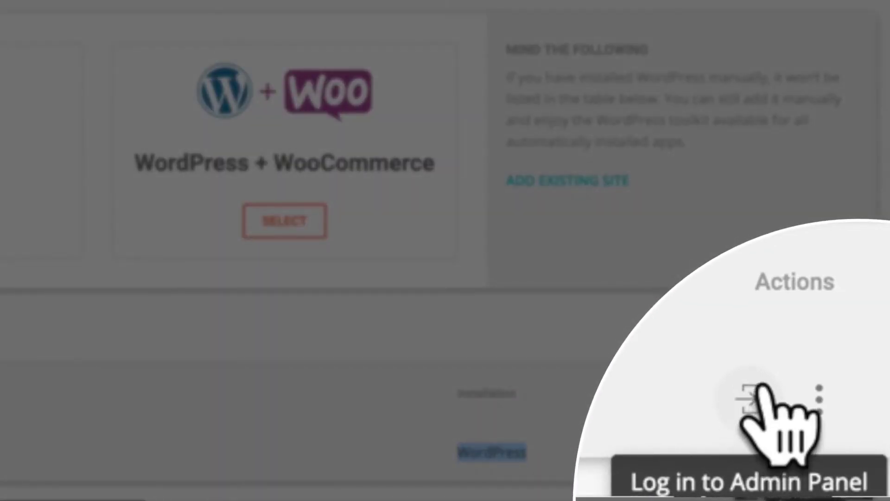
{"action": "left_click", "coordinate": [759, 386]}
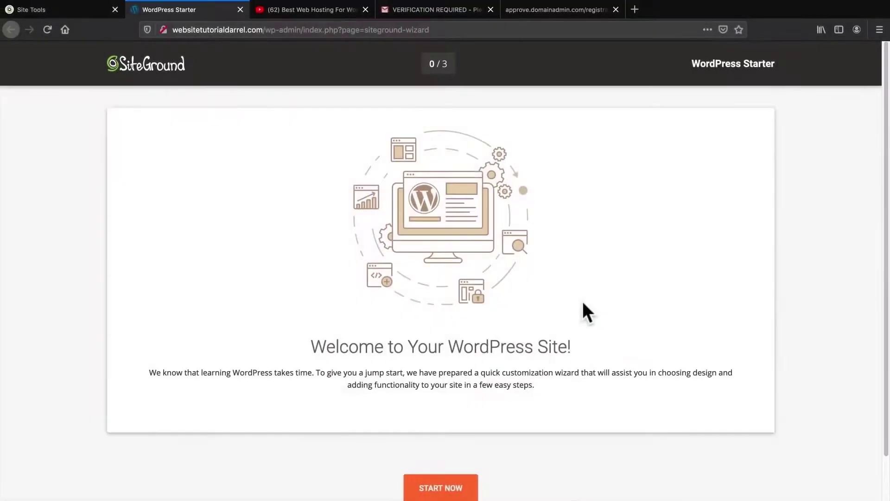
{"action": "scroll", "coordinate": [584, 312], "scroll_direction": "down", "scroll_amount": 2}
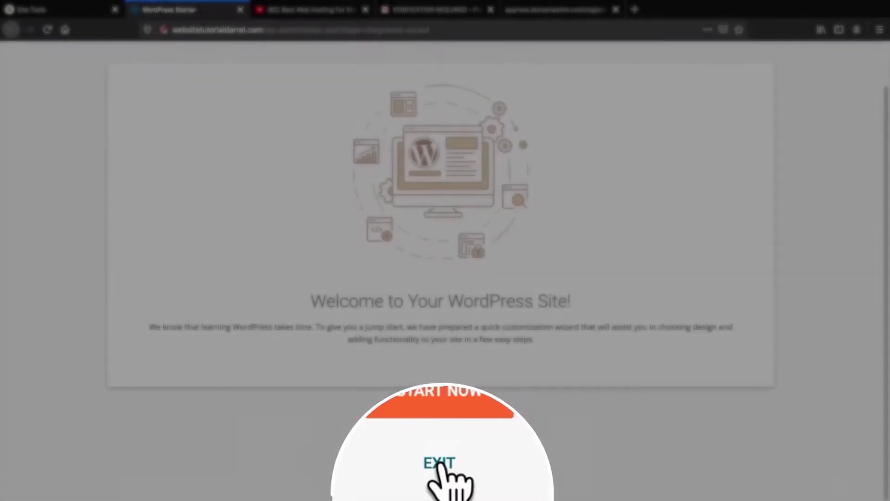
{"action": "left_click", "coordinate": [440, 482]}
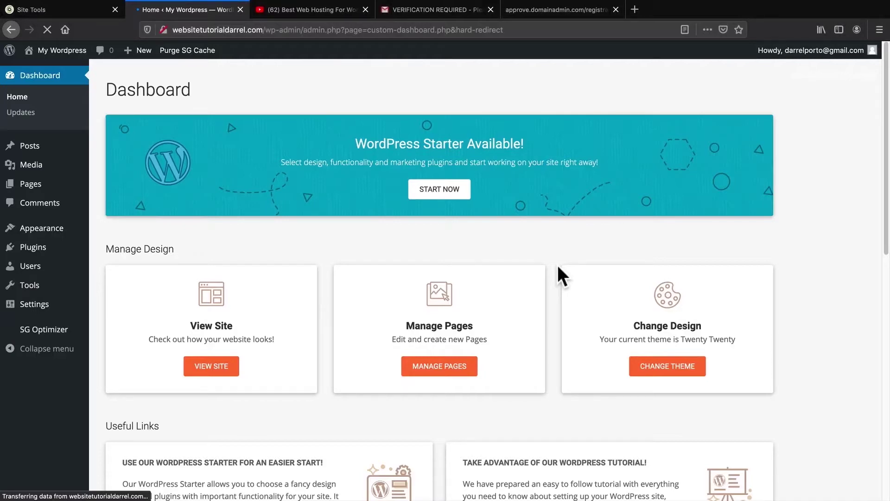
{"action": "mouse_move", "coordinate": [75, 58]}
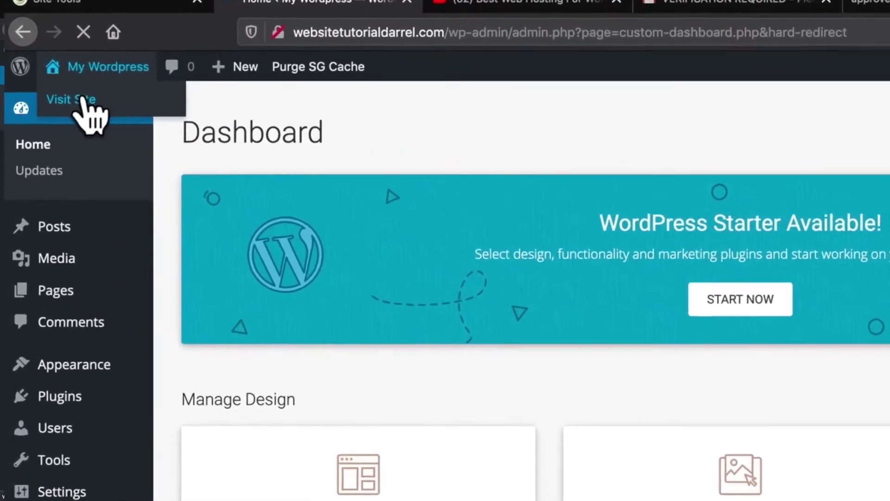
{"action": "left_click", "coordinate": [82, 100]}
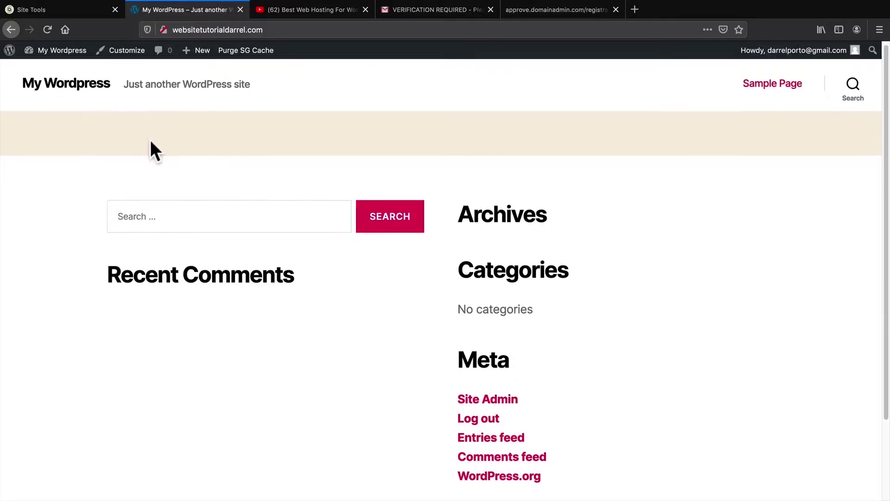
{"action": "scroll", "coordinate": [149, 138], "scroll_direction": "down", "scroll_amount": 3}
{"action": "scroll", "coordinate": [146, 145], "scroll_direction": "down", "scroll_amount": 2}
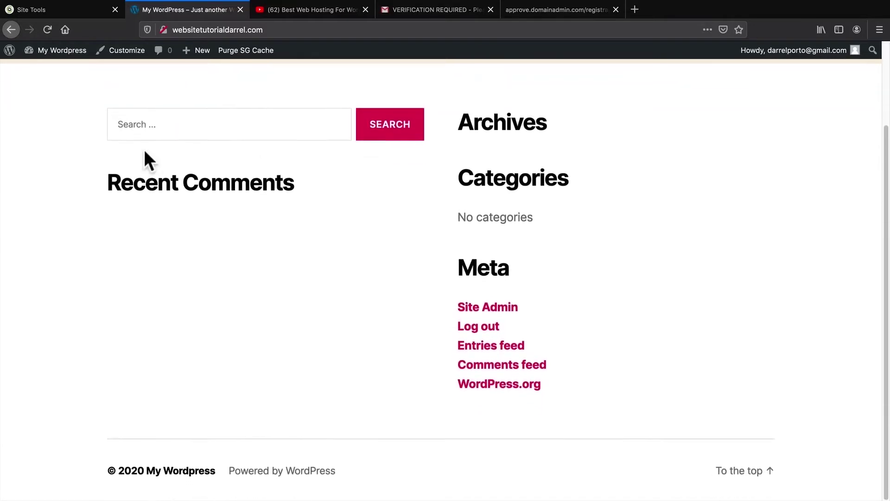
{"action": "scroll", "coordinate": [192, 267], "scroll_direction": "up", "scroll_amount": 2}
{"action": "scroll", "coordinate": [192, 268], "scroll_direction": "up", "scroll_amount": 3}
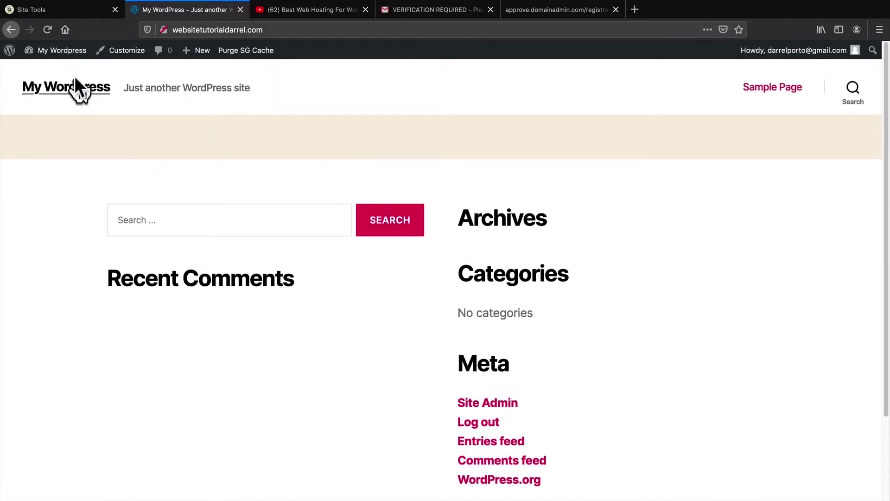
{"action": "mouse_move", "coordinate": [62, 52]}
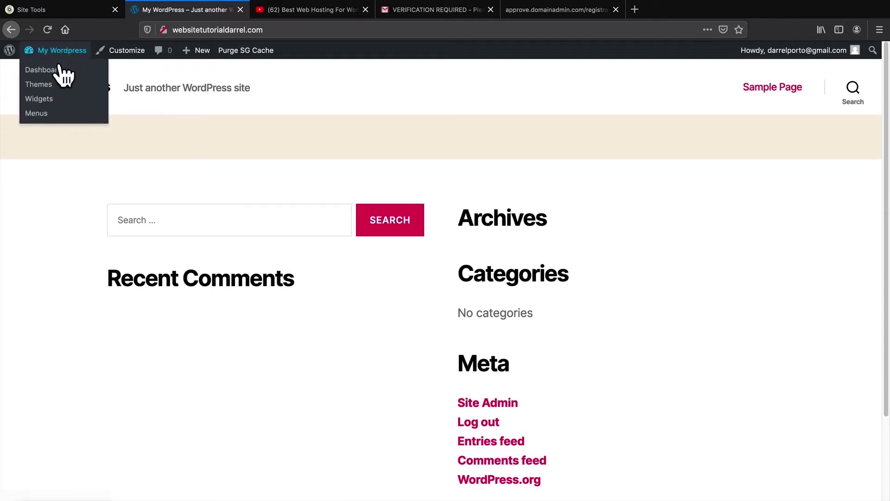
{"action": "left_click", "coordinate": [56, 73]}
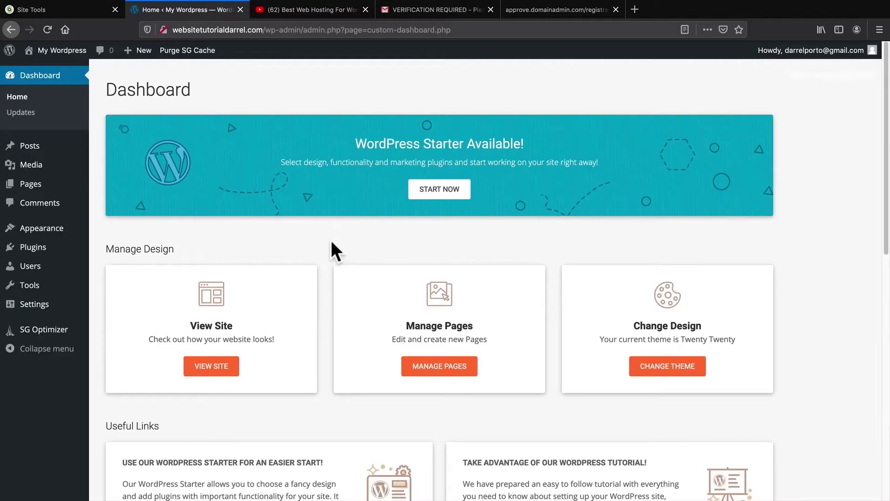
{"action": "left_click_drag", "start_coordinate": [356, 141], "coordinate": [464, 142]}
{"action": "mouse_move", "coordinate": [54, 253]}
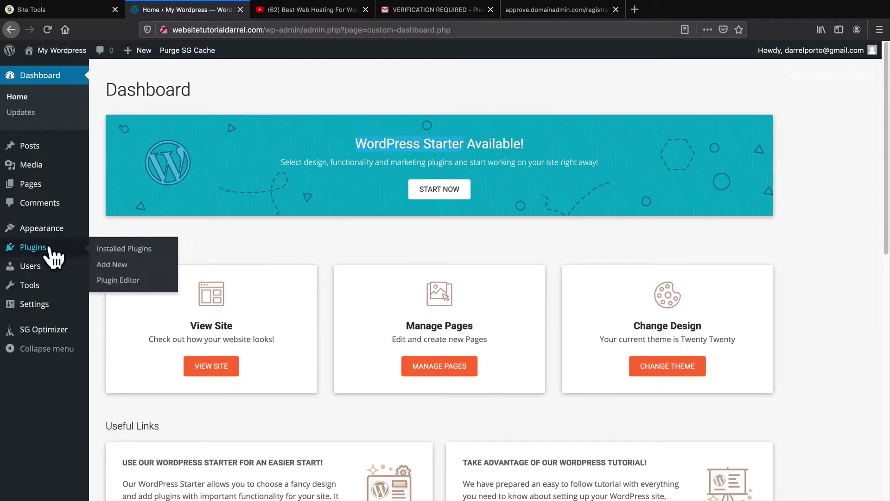
Step: Deactivate the WordPress Starter plugin under Installed Plugins
{"action": "left_click", "coordinate": [121, 251]}
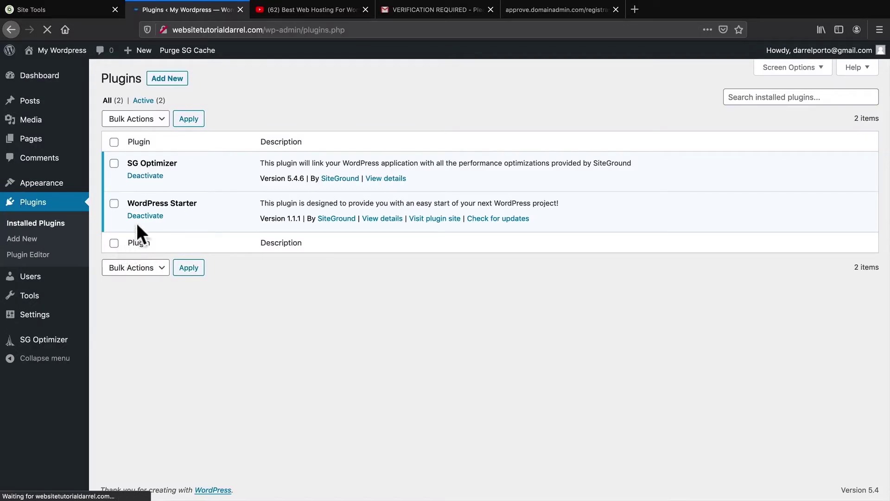
{"action": "left_click_drag", "start_coordinate": [147, 204], "coordinate": [186, 204]}
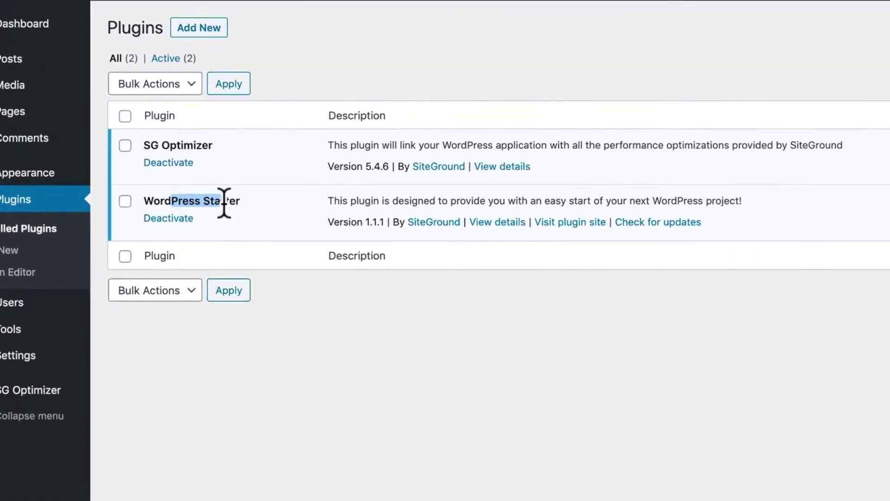
{"action": "left_click", "coordinate": [162, 220]}
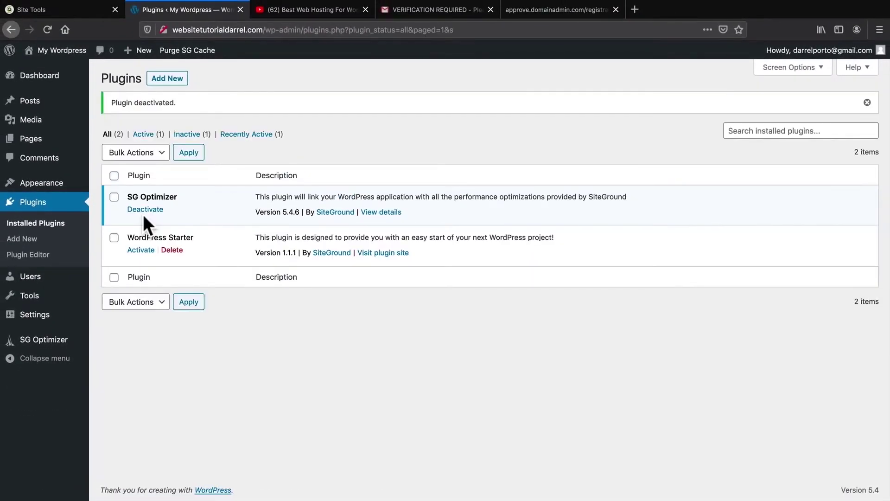
Step: In Your Profile, preview the admin colour schemes and settle on Midnight
{"action": "mouse_move", "coordinate": [40, 283]}
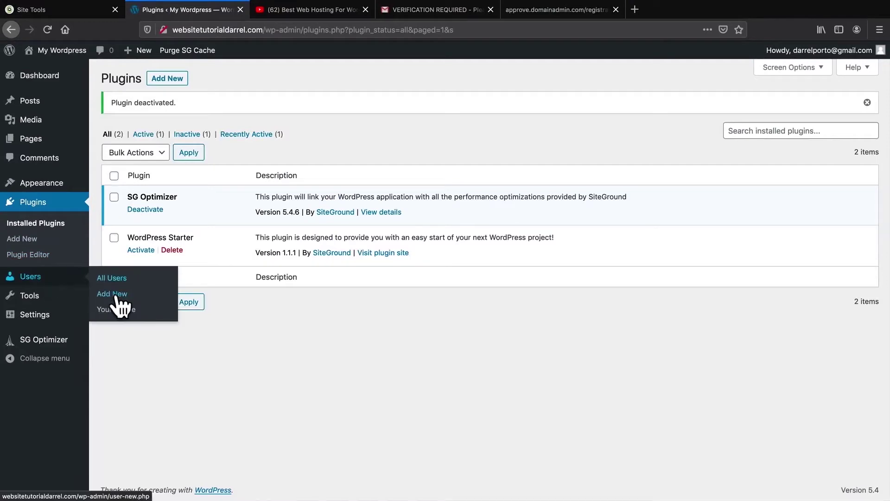
{"action": "left_click", "coordinate": [117, 312]}
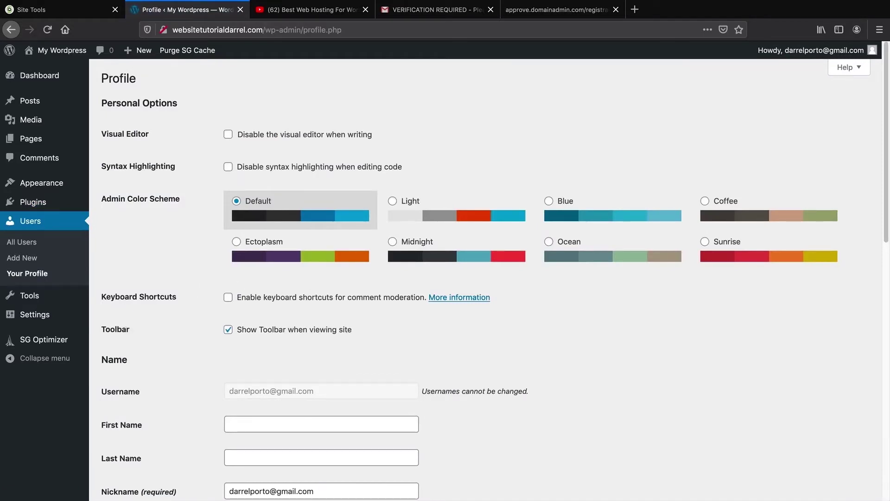
{"action": "left_click", "coordinate": [393, 241]}
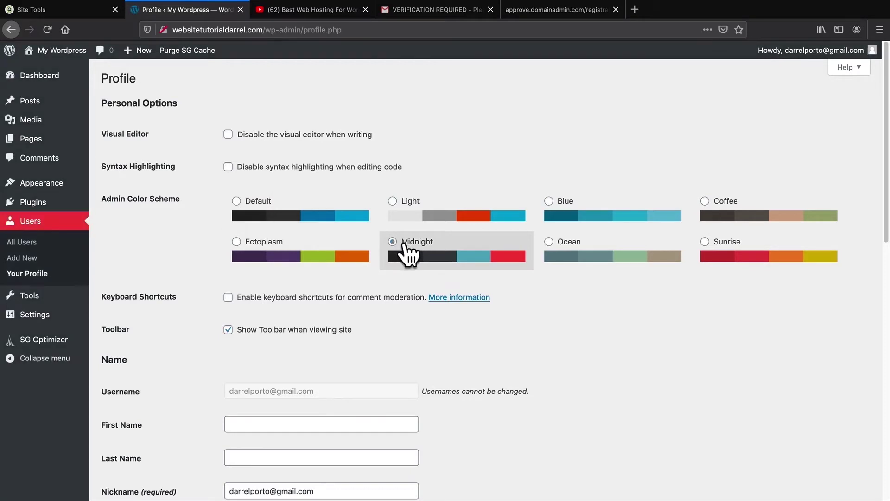
{"action": "left_click", "coordinate": [245, 241]}
{"action": "left_click", "coordinate": [424, 242]}
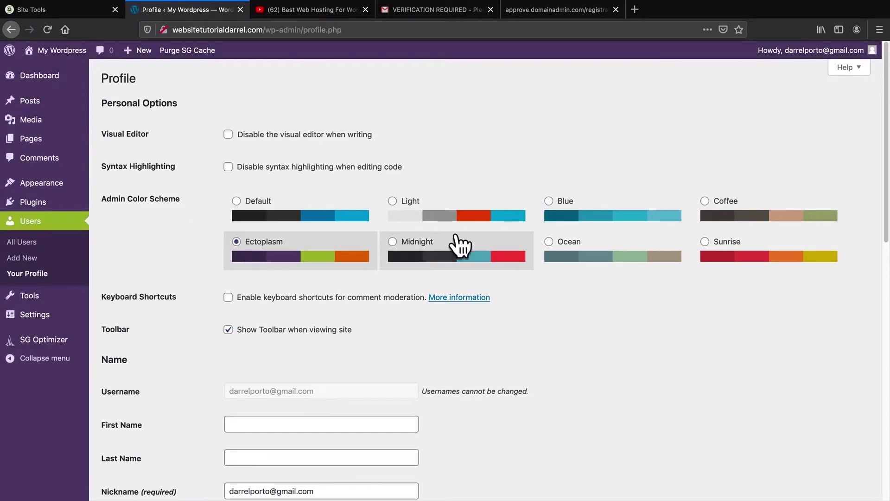
{"action": "left_click", "coordinate": [610, 245]}
{"action": "left_click", "coordinate": [733, 250]}
{"action": "left_click", "coordinate": [720, 214]}
{"action": "left_click", "coordinate": [604, 214]}
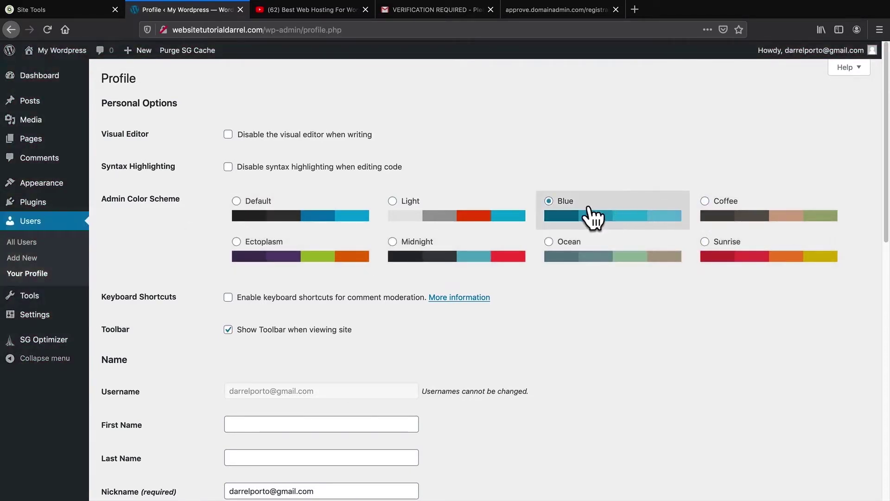
{"action": "left_click", "coordinate": [469, 214]}
{"action": "left_click", "coordinate": [436, 251]}
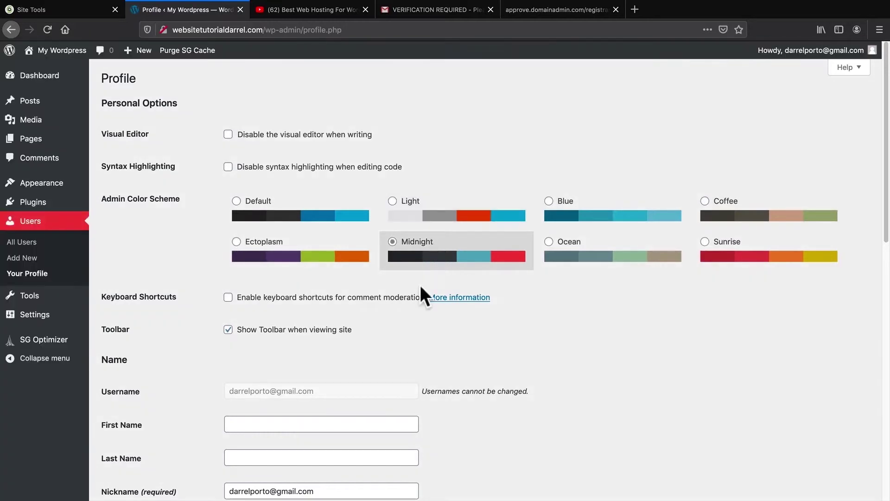
Step: Discard the generated password and save the profile with Update Profile
{"action": "scroll", "coordinate": [422, 290], "scroll_direction": "down", "scroll_amount": 3}
{"action": "scroll", "coordinate": [423, 291], "scroll_direction": "down", "scroll_amount": 5}
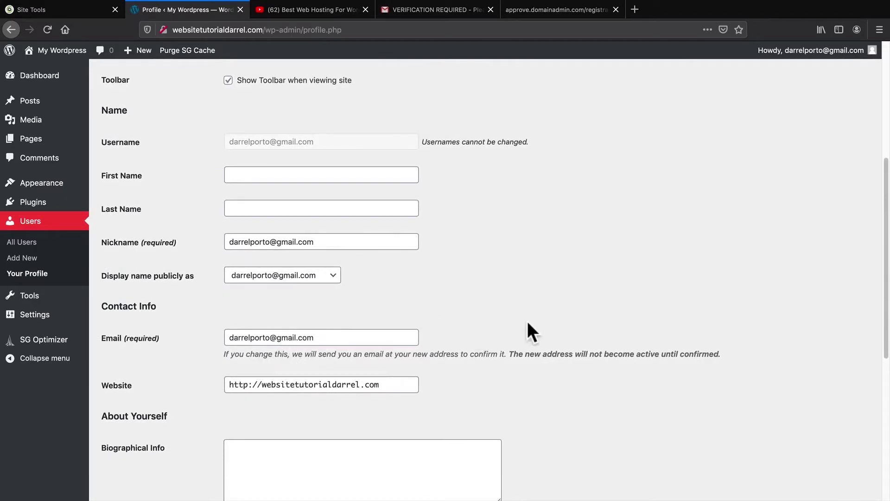
{"action": "scroll", "coordinate": [569, 323], "scroll_direction": "down", "scroll_amount": 3}
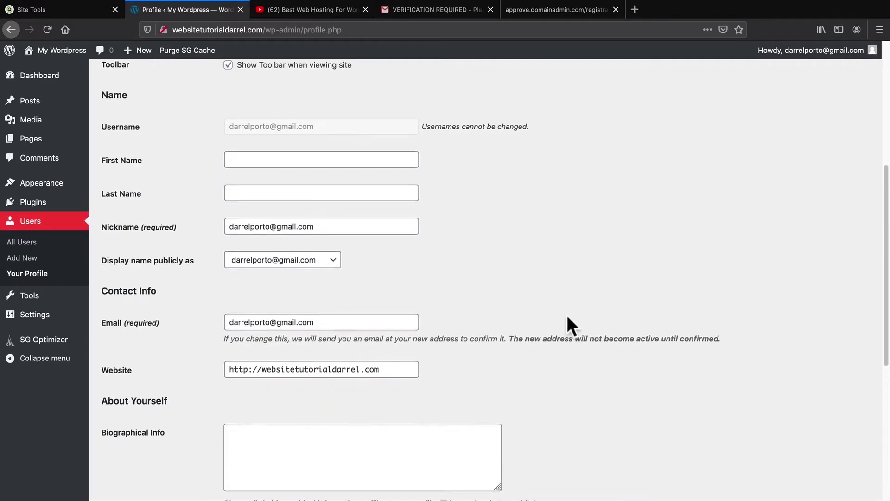
{"action": "scroll", "coordinate": [570, 327], "scroll_direction": "down", "scroll_amount": 6}
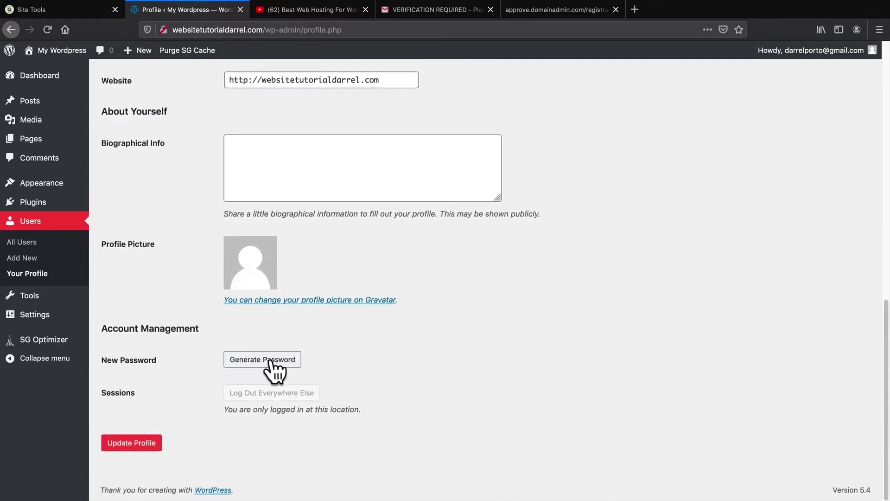
{"action": "left_click", "coordinate": [274, 366]}
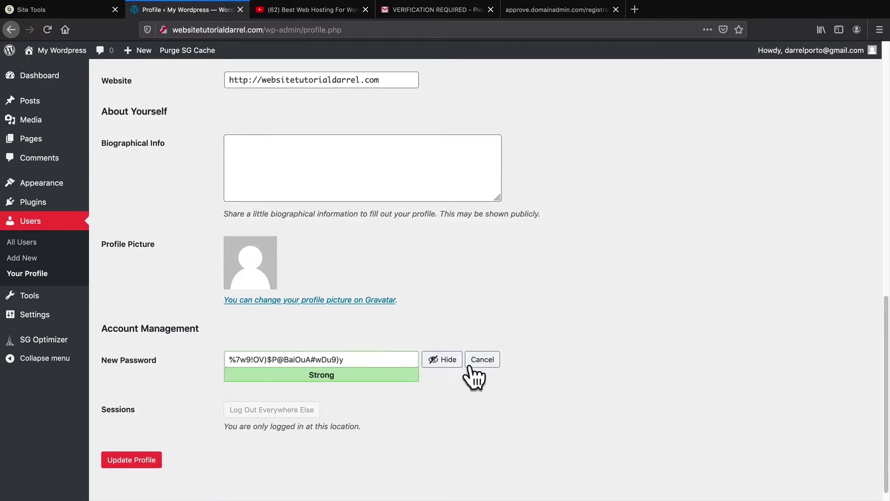
{"action": "left_click", "coordinate": [483, 360]}
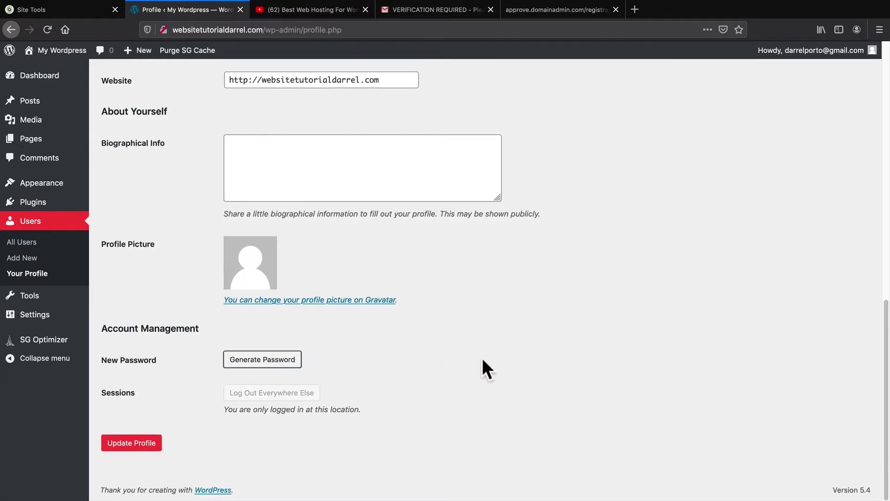
{"action": "left_click", "coordinate": [132, 443]}
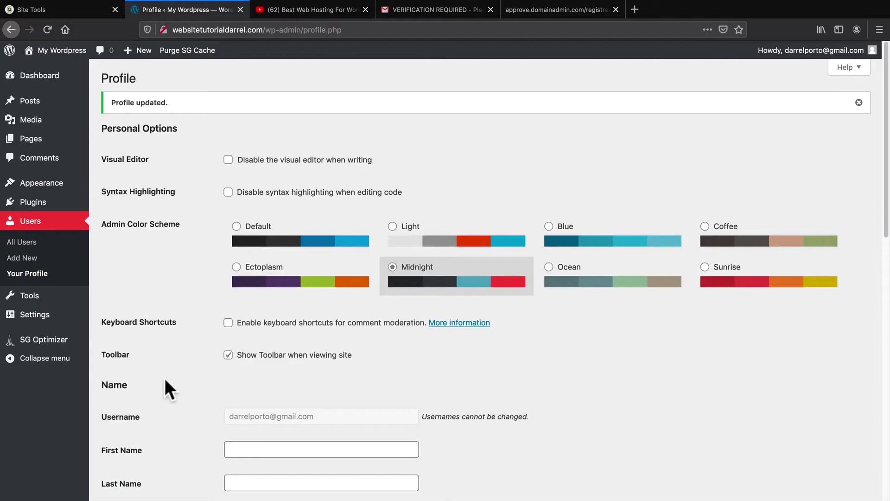
{"action": "mouse_move", "coordinate": [59, 318]}
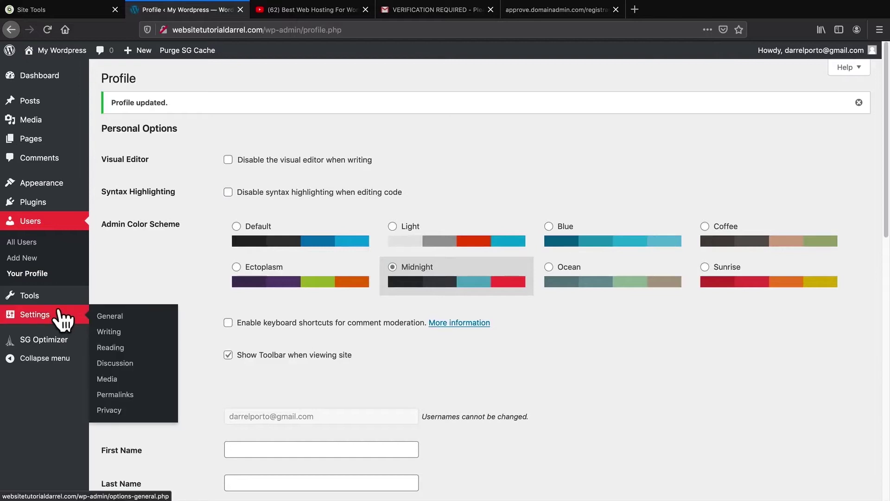
Step: Keep English (United States) as the site language and save the General Settings
{"action": "left_click", "coordinate": [116, 317]}
{"action": "scroll", "coordinate": [269, 323], "scroll_direction": "down", "scroll_amount": 2}
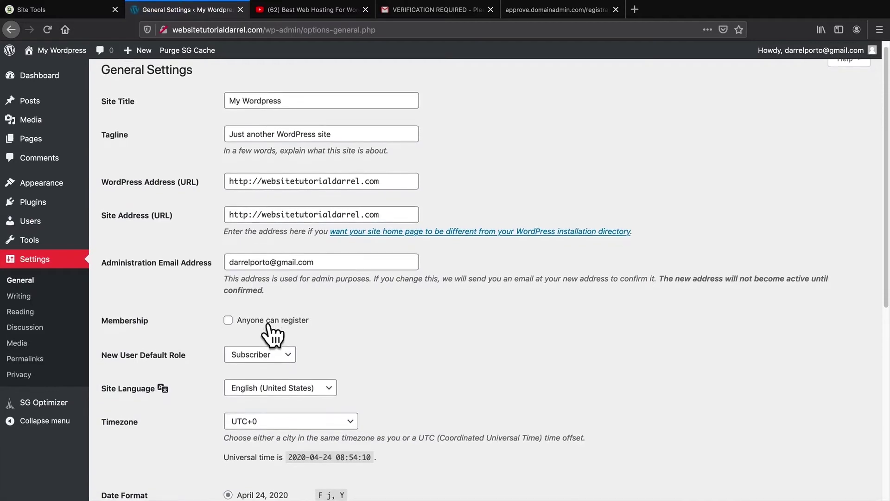
{"action": "scroll", "coordinate": [271, 325], "scroll_direction": "down", "scroll_amount": 1}
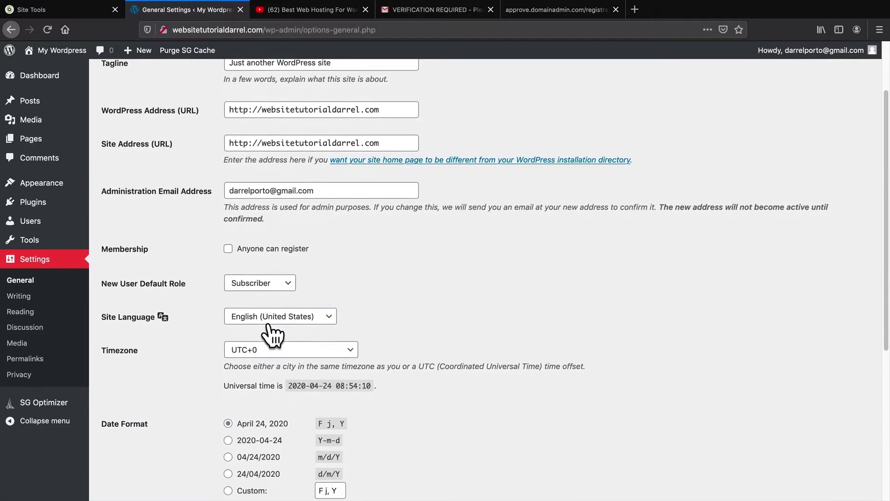
{"action": "scroll", "coordinate": [297, 325], "scroll_direction": "down", "scroll_amount": 2}
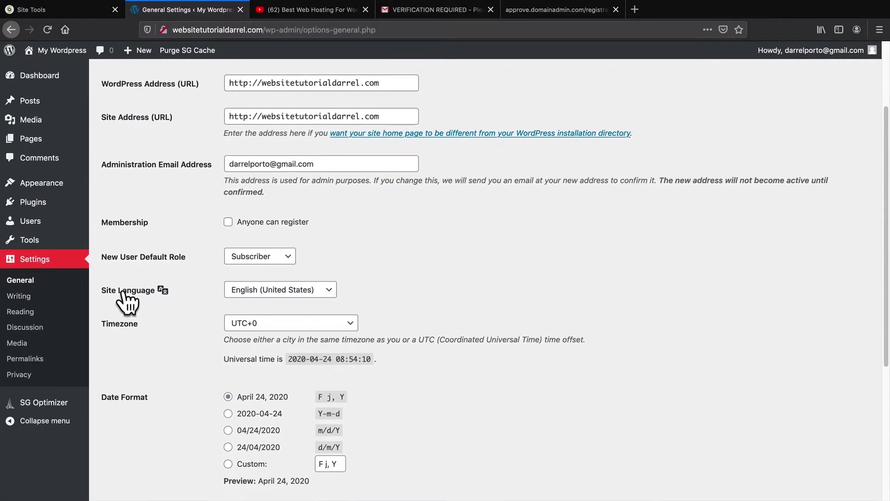
{"action": "left_click", "coordinate": [257, 292]}
{"action": "left_click", "coordinate": [168, 366]}
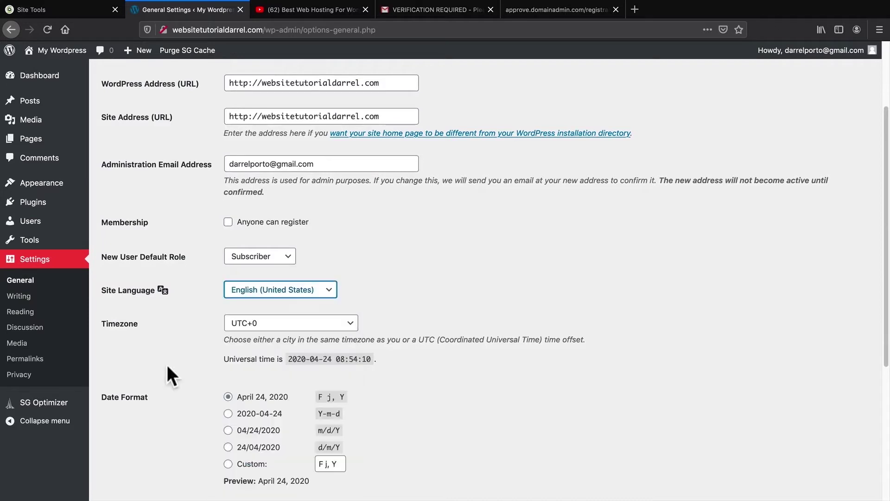
{"action": "scroll", "coordinate": [167, 365], "scroll_direction": "down", "scroll_amount": 10}
{"action": "left_click", "coordinate": [132, 444]}
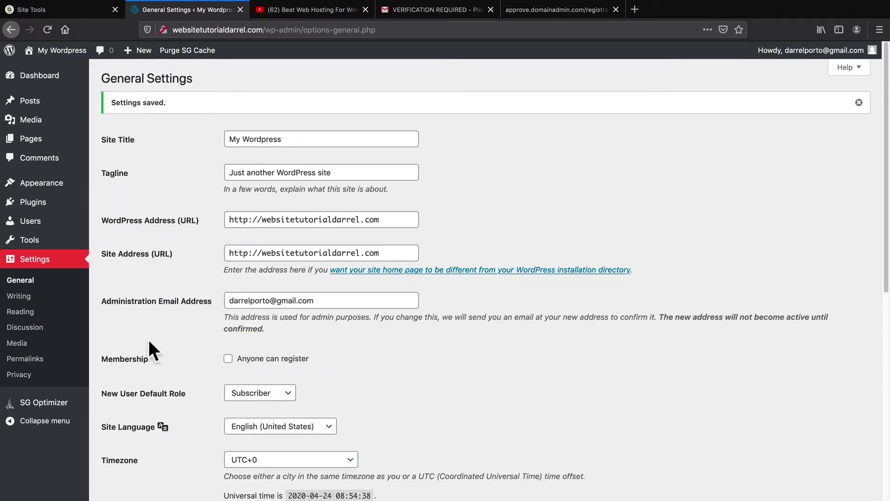
{"action": "left_click", "coordinate": [25, 359]}
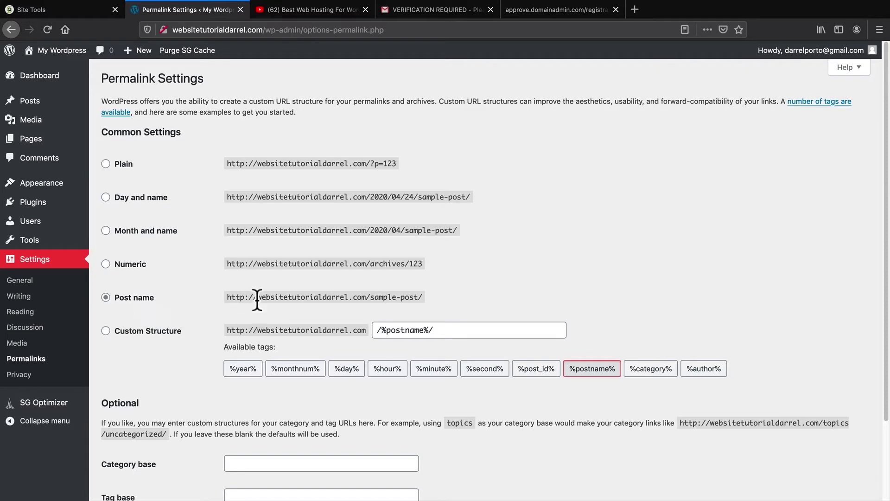
Step: Save the Post name permalink structure and check the site's connection security in the address bar
{"action": "left_click_drag", "start_coordinate": [258, 297], "coordinate": [364, 295]}
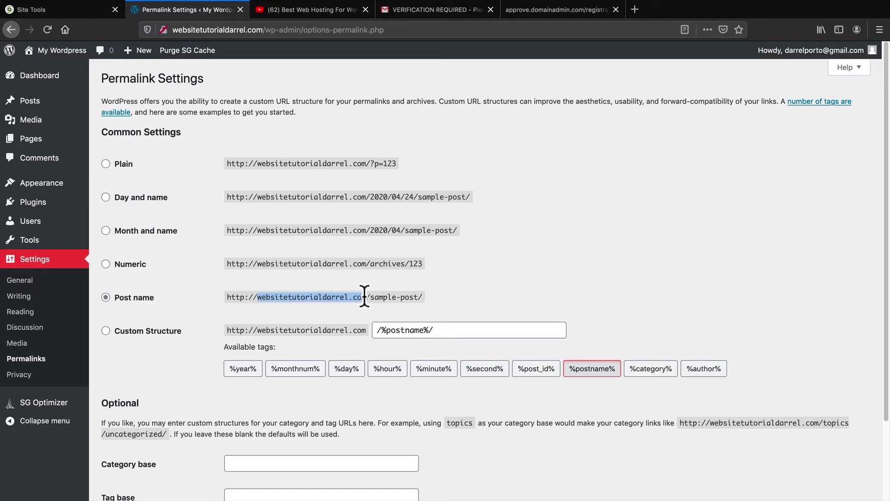
{"action": "left_click_drag", "start_coordinate": [364, 296], "coordinate": [416, 295]}
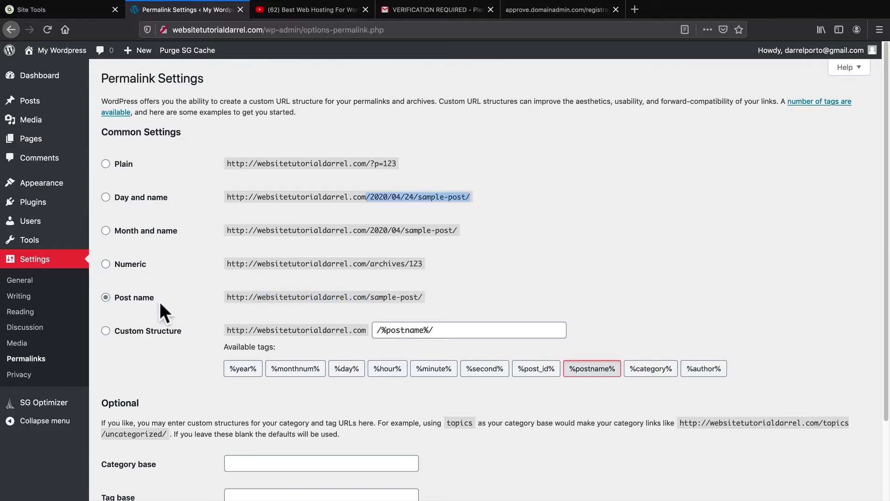
{"action": "scroll", "coordinate": [165, 287], "scroll_direction": "down", "scroll_amount": 3}
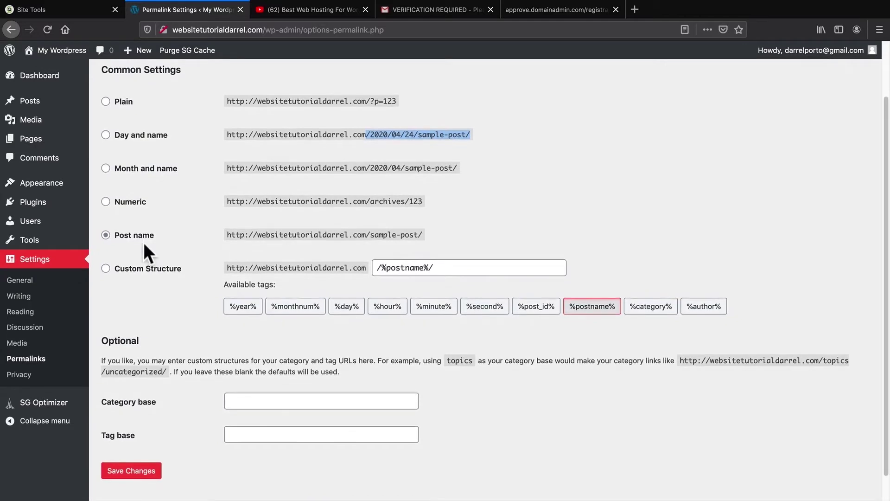
{"action": "left_click", "coordinate": [134, 445]}
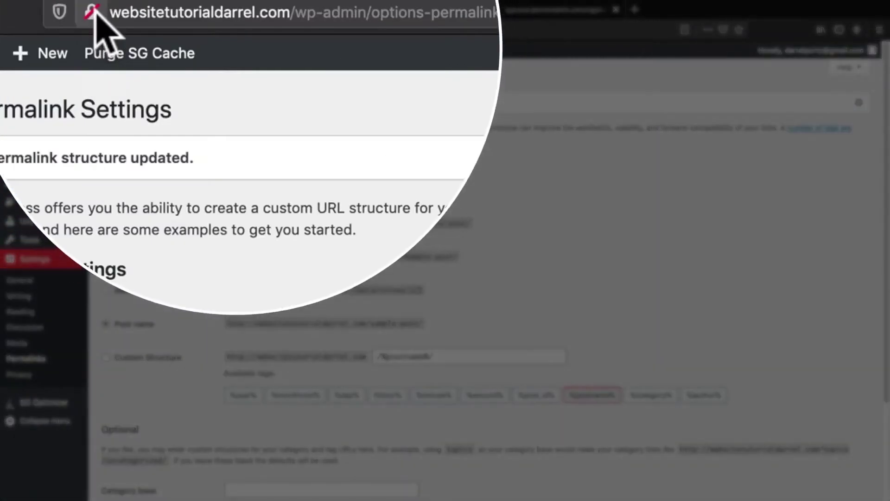
{"action": "left_click", "coordinate": [163, 30]}
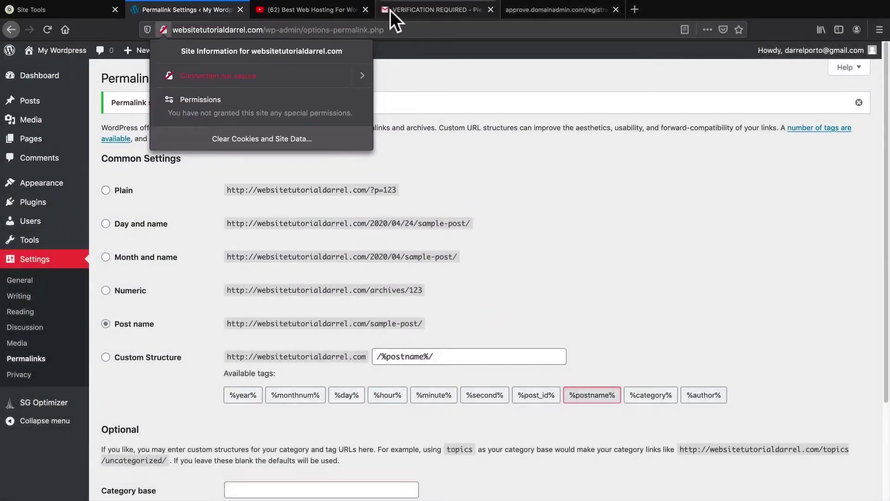
Step: Check Gmail's padlock connection info, then go to WordPress's Plugins > Add New page
{"action": "left_click", "coordinate": [390, 10]}
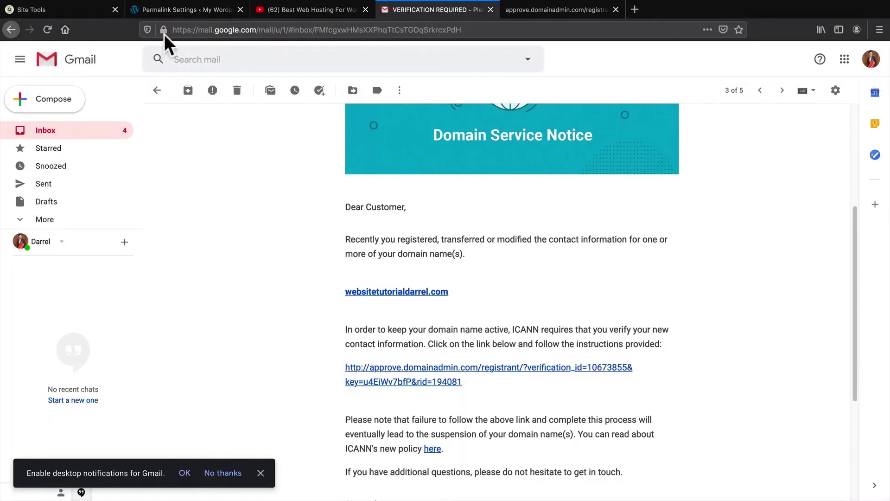
{"action": "left_click", "coordinate": [164, 30]}
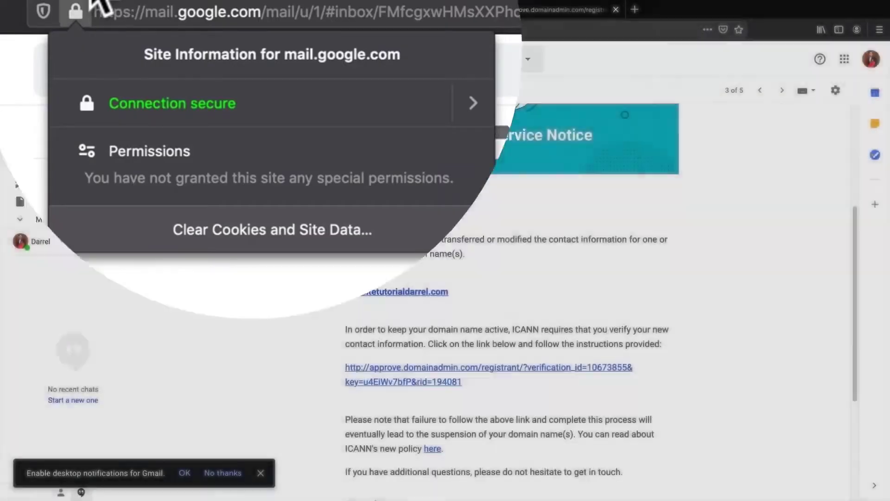
{"action": "left_click", "coordinate": [171, 10]}
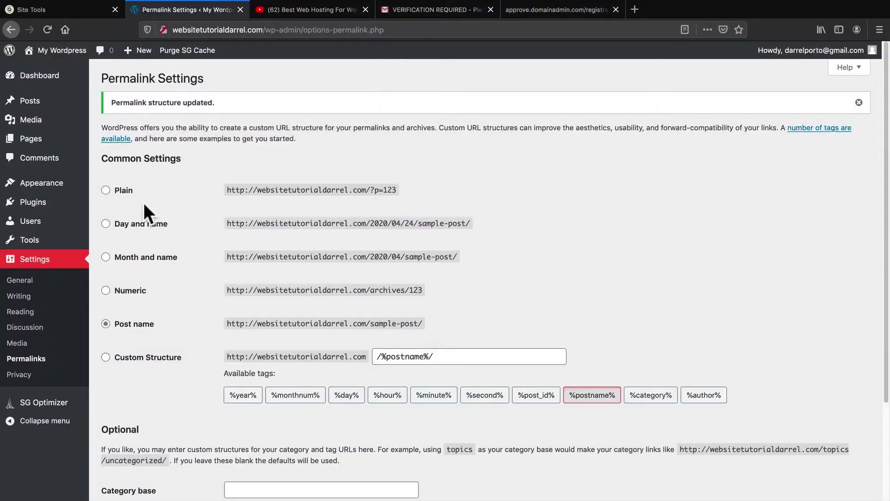
{"action": "mouse_move", "coordinate": [53, 208]}
{"action": "left_click", "coordinate": [111, 222]}
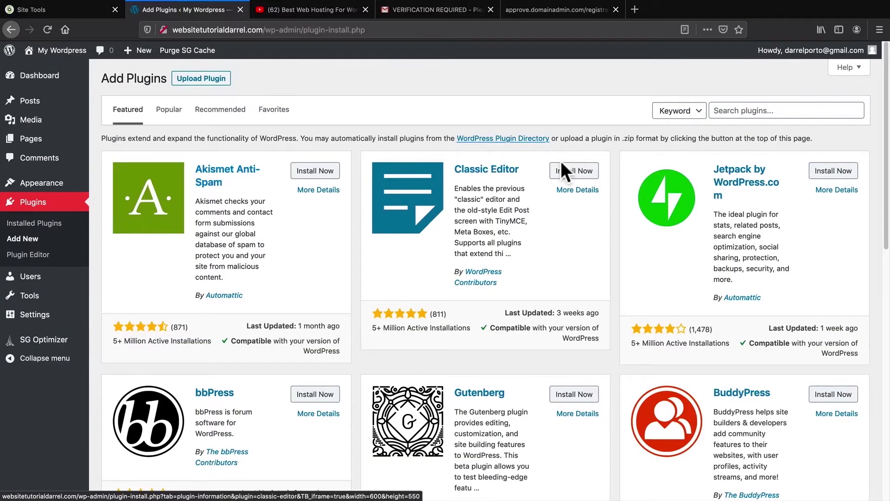
Step: Search for 'really simple ssl', then install and activate the Really Simple SSL plugin
{"action": "left_click", "coordinate": [738, 110]}
{"action": "type", "text": "really simple ssl"}
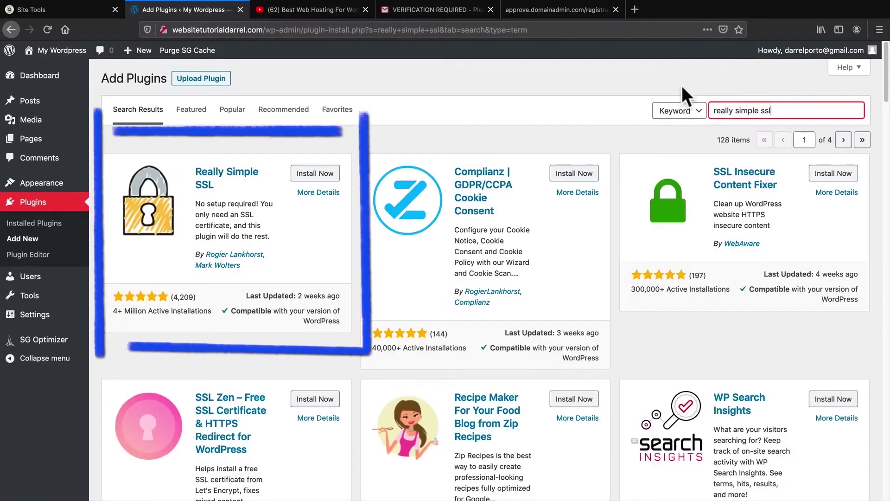
{"action": "left_click", "coordinate": [324, 176]}
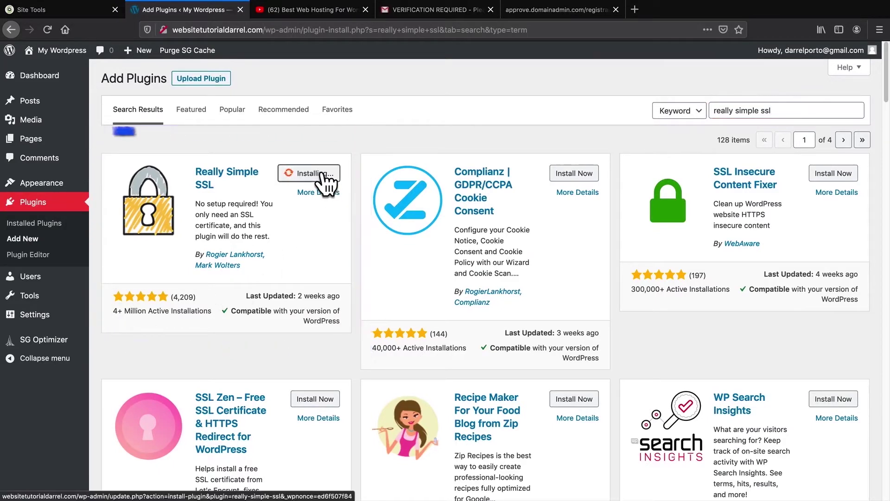
{"action": "left_click", "coordinate": [330, 174]}
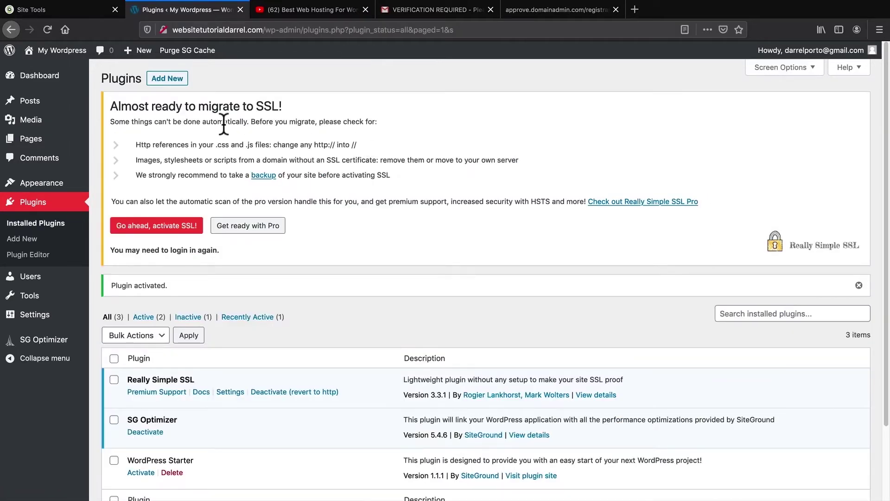
Step: Switch the whole site over to SSL from the plugin's 'Almost ready to migrate' notice
{"action": "left_click_drag", "start_coordinate": [122, 106], "coordinate": [289, 105]}
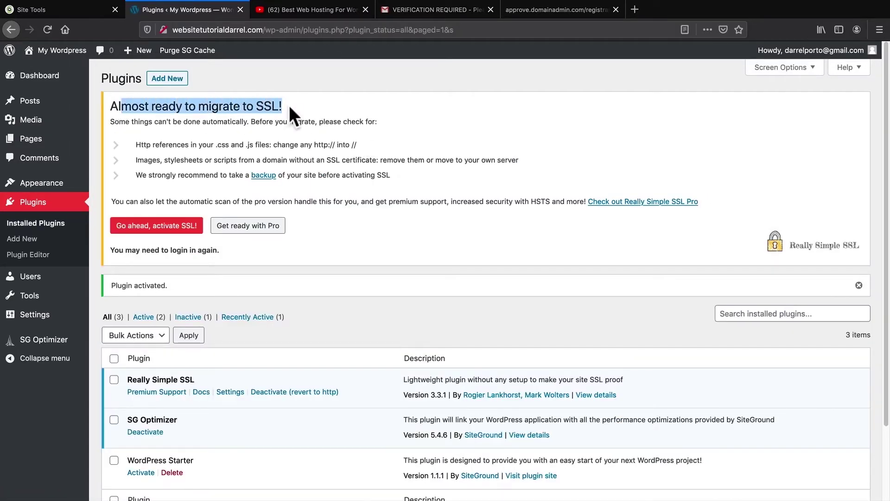
{"action": "left_click", "coordinate": [332, 106]}
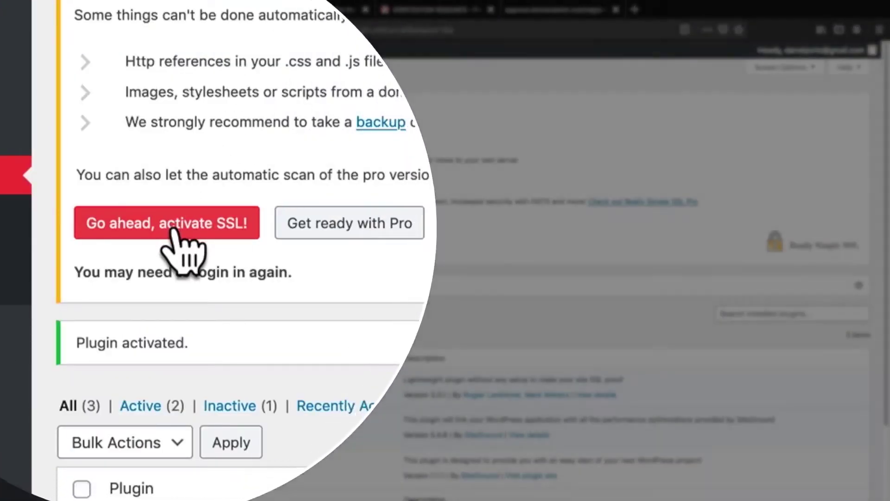
{"action": "left_click", "coordinate": [172, 227]}
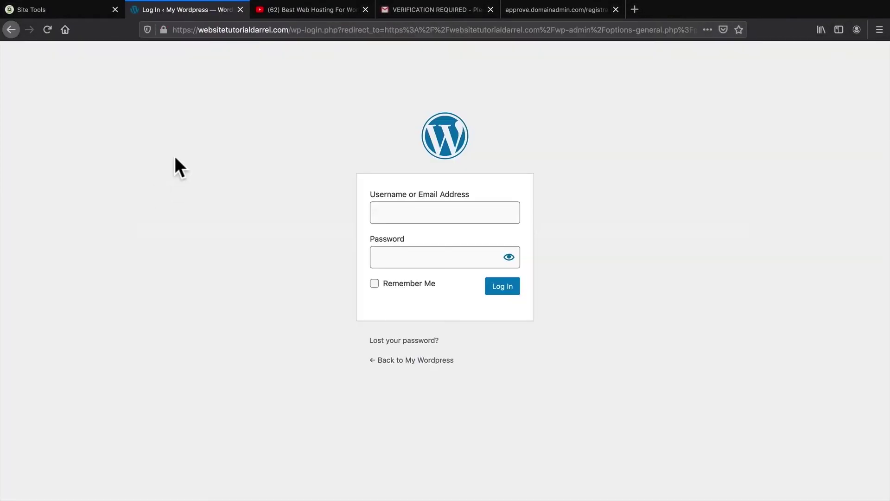
Step: Confirm the site is secure, then log in at /wp-admin with Remember Me ticked
{"action": "left_click", "coordinate": [162, 29]}
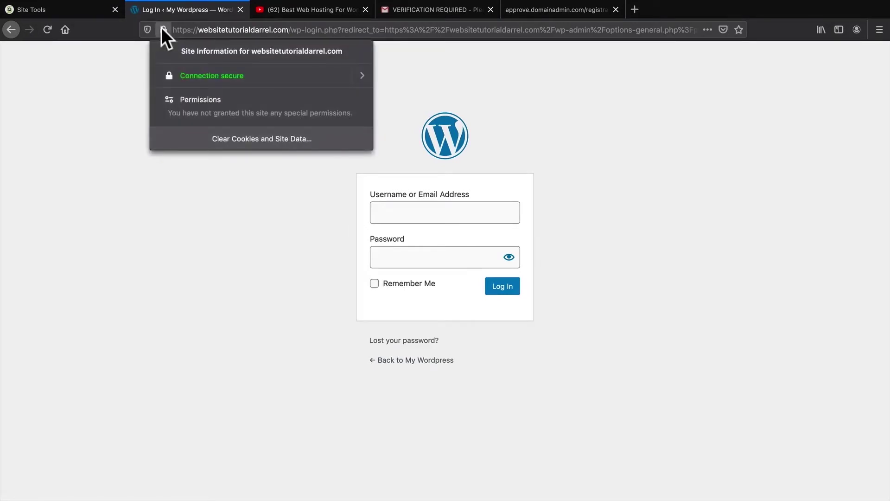
{"action": "left_click", "coordinate": [111, 120]}
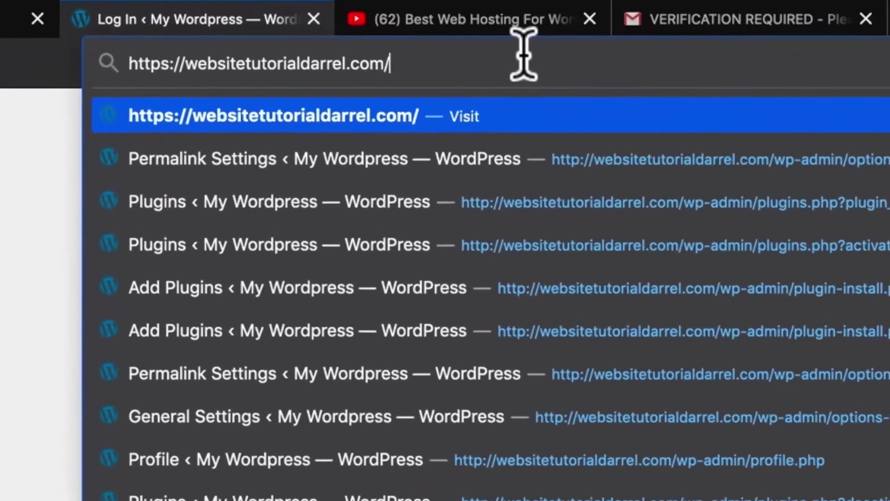
{"action": "type", "text": "wp-admin/"}
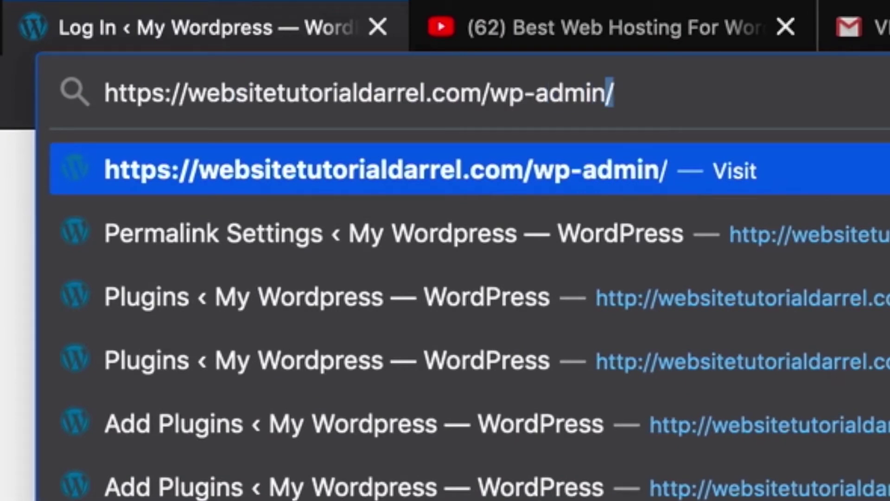
{"action": "key", "text": "Return"}
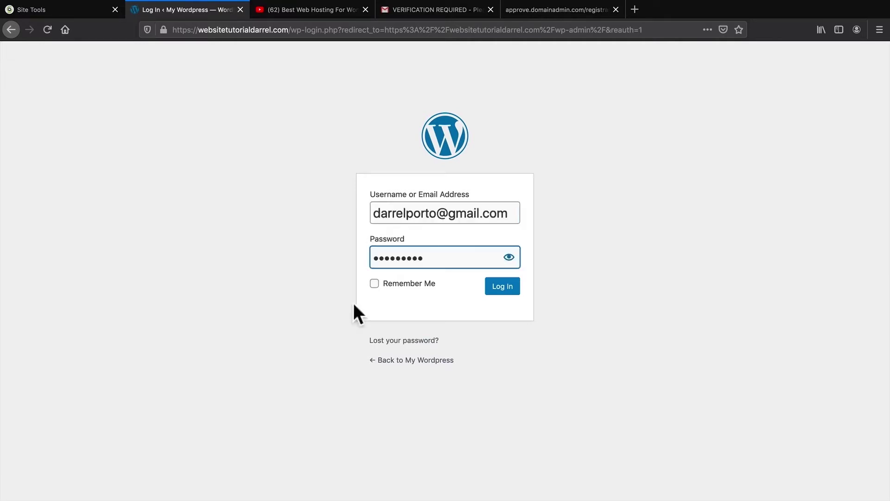
{"action": "left_click", "coordinate": [375, 284]}
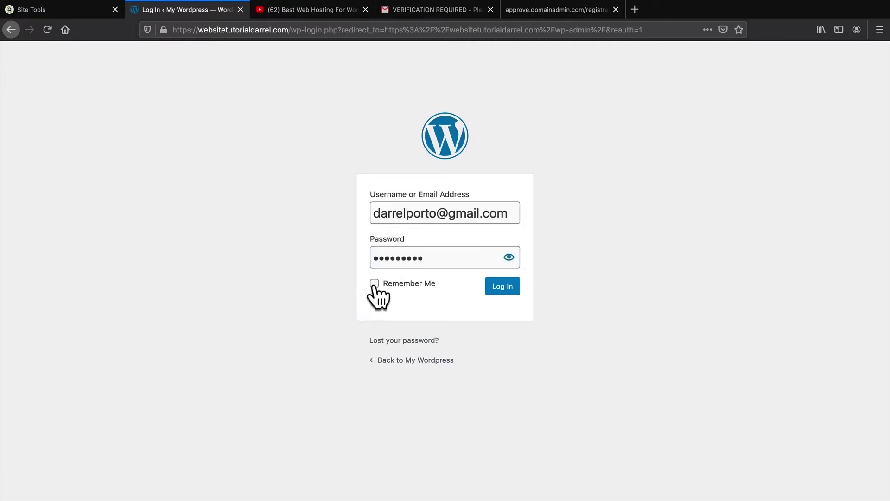
{"action": "left_click", "coordinate": [491, 293]}
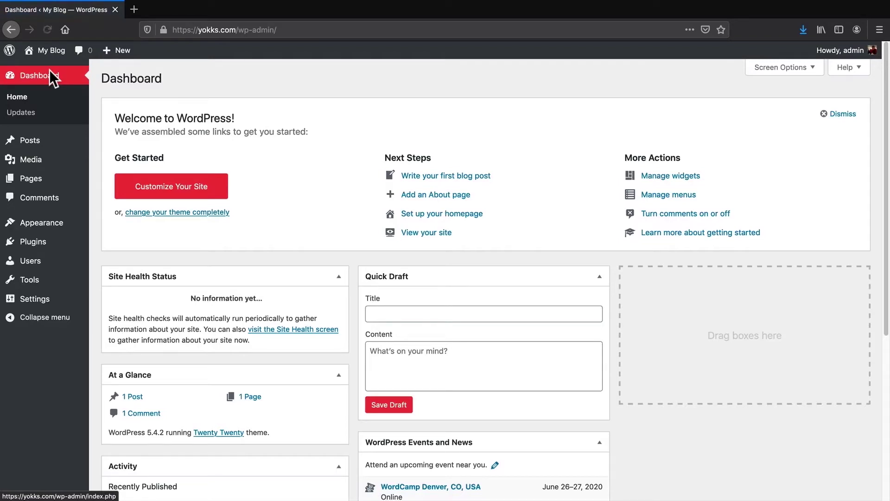
Step: Browse the Popular themes under Appearance > Themes > Add New, opening Astra's details
{"action": "mouse_move", "coordinate": [50, 224]}
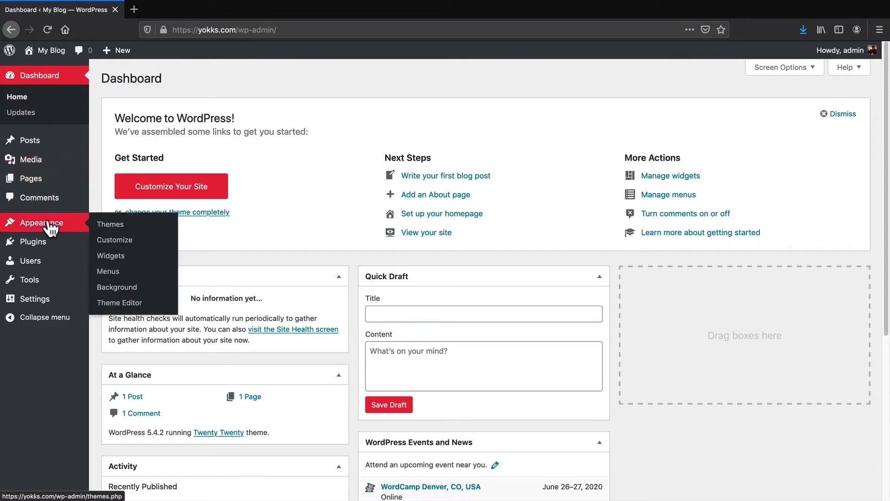
{"action": "left_click", "coordinate": [109, 224]}
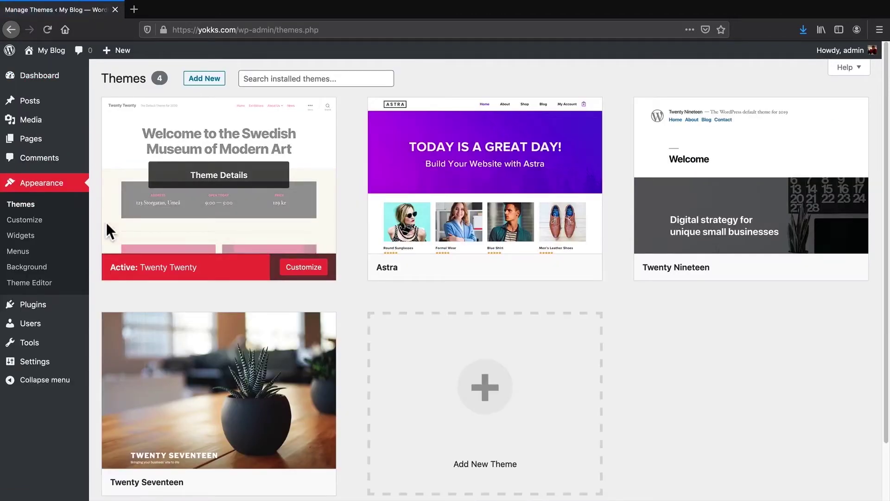
{"action": "left_click", "coordinate": [201, 80]}
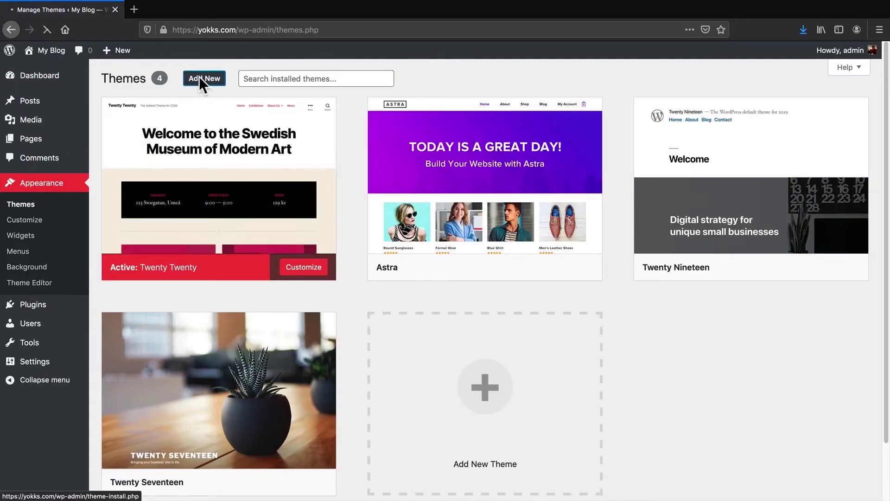
{"action": "left_click", "coordinate": [208, 114]}
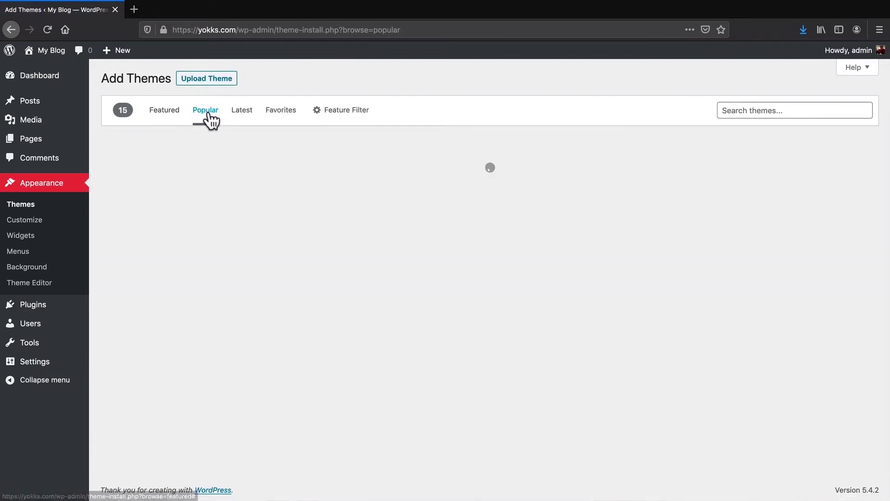
{"action": "scroll", "coordinate": [334, 210], "scroll_direction": "down", "scroll_amount": 2}
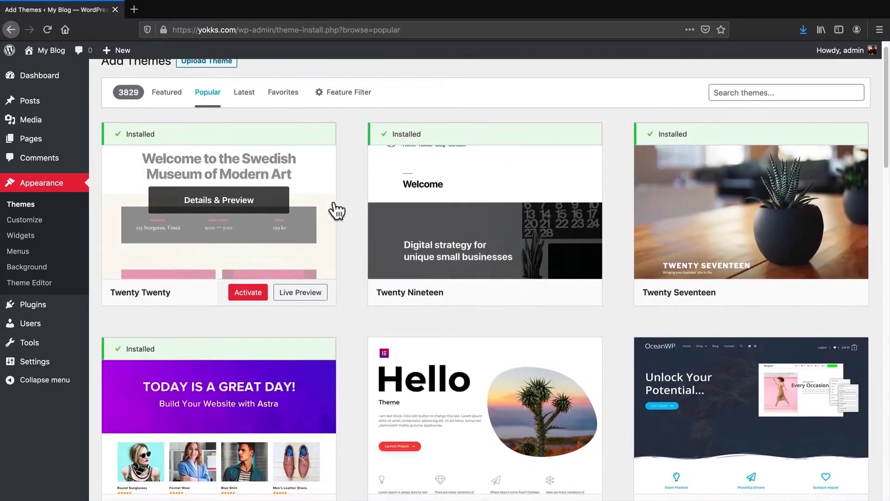
{"action": "middle_click", "coordinate": [335, 201]}
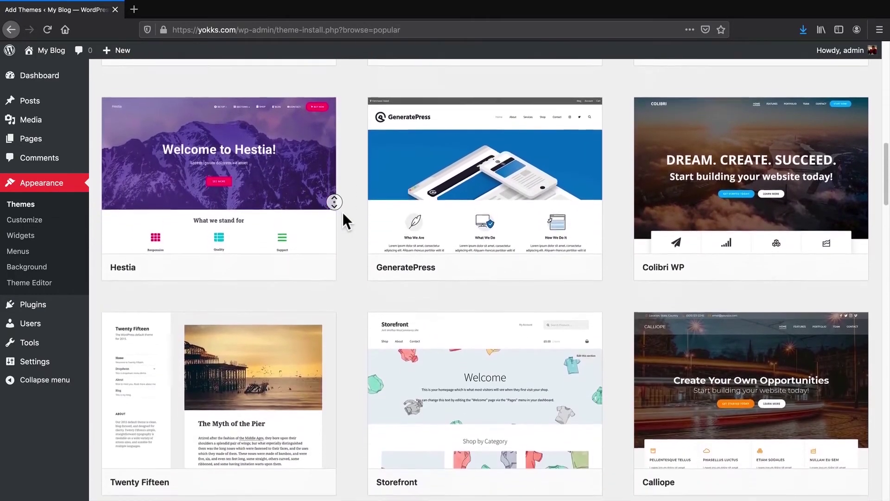
{"action": "scroll", "coordinate": [343, 213], "scroll_direction": "up", "scroll_amount": 15}
{"action": "scroll", "coordinate": [343, 212], "scroll_direction": "up", "scroll_amount": 4}
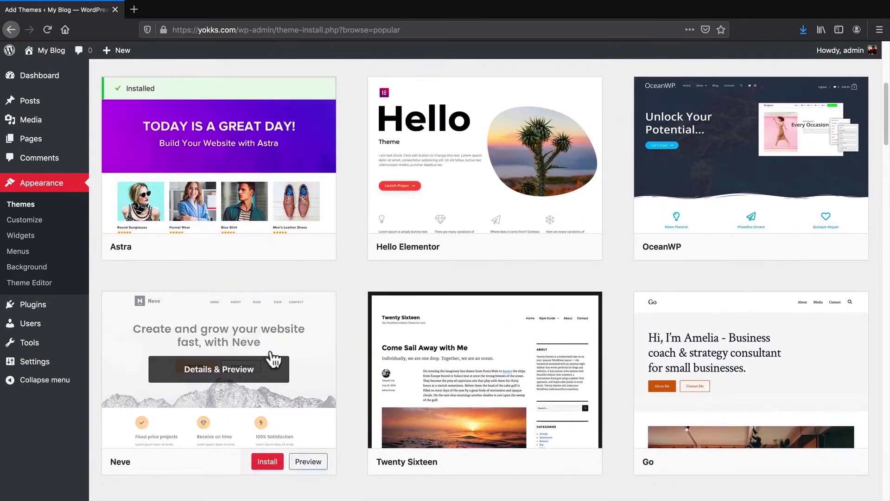
{"action": "scroll", "coordinate": [343, 355], "scroll_direction": "up", "scroll_amount": 3}
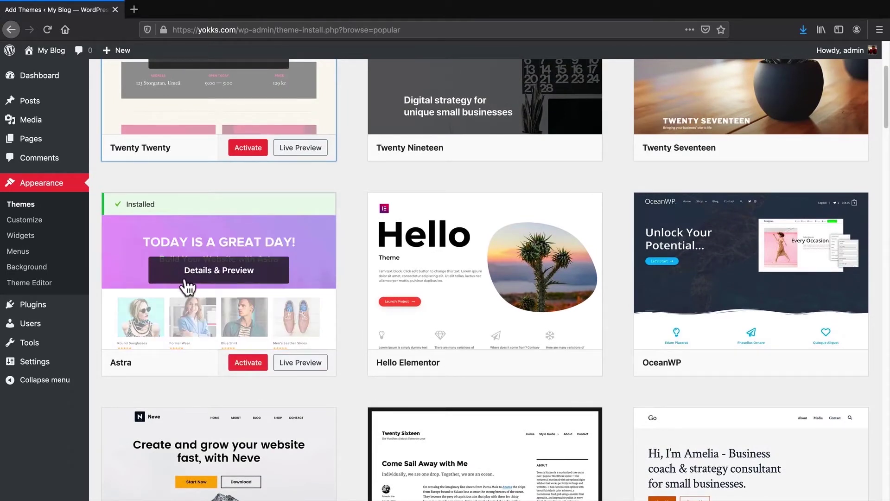
Step: Search the theme directory for 'astra' and activate the Astra theme from its preview
{"action": "left_click", "coordinate": [190, 270]}
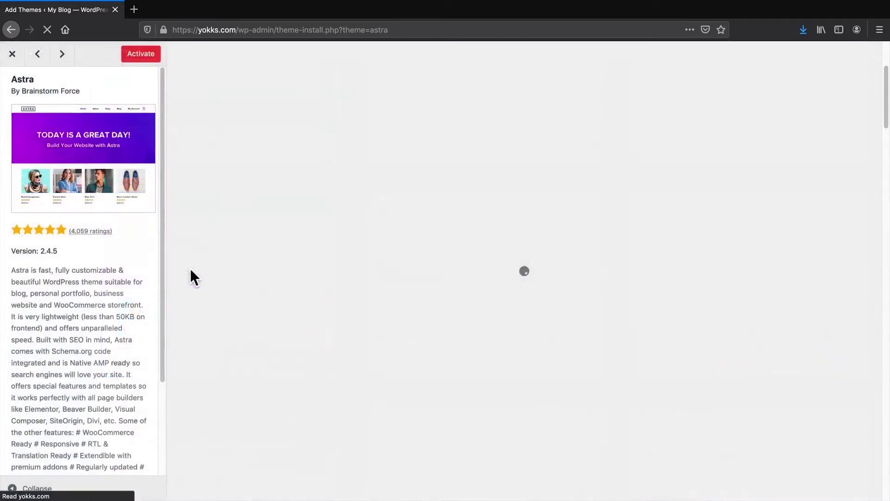
{"action": "left_click", "coordinate": [12, 54]}
{"action": "scroll", "coordinate": [556, 253], "scroll_direction": "up", "scroll_amount": 4}
{"action": "left_click", "coordinate": [730, 110]}
{"action": "type", "text": "astra"}
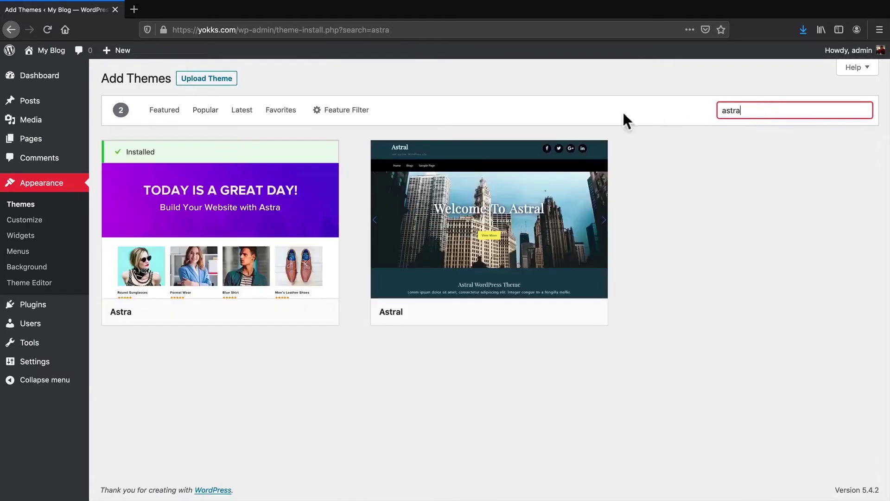
{"action": "left_click", "coordinate": [215, 224]}
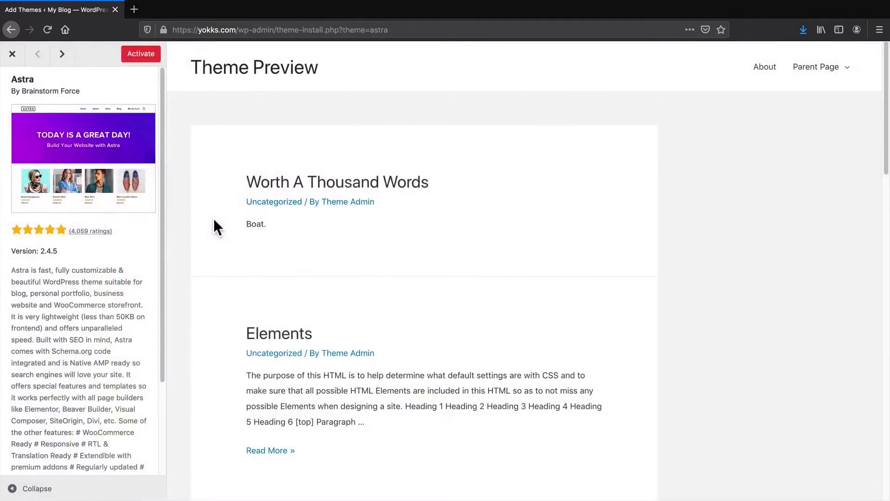
{"action": "left_click", "coordinate": [136, 53]}
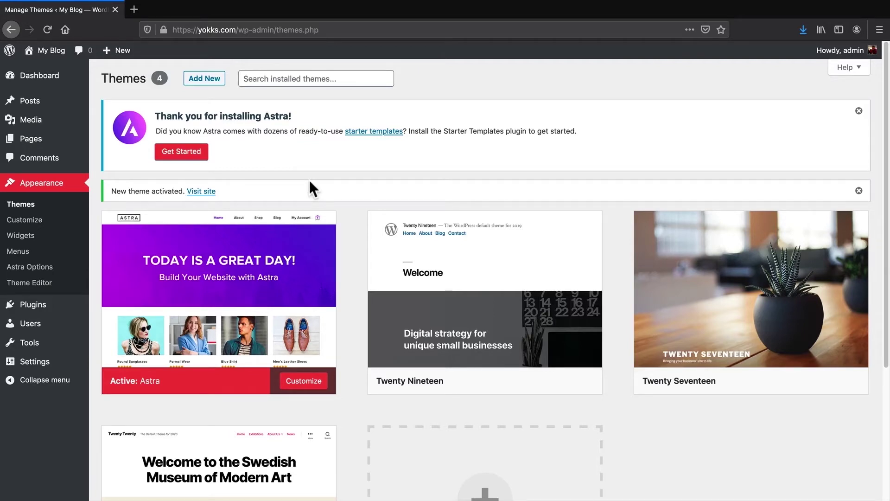
Step: Start Astra's starter templates from its notice and pick Elementor as the page builder
{"action": "left_click", "coordinate": [180, 162]}
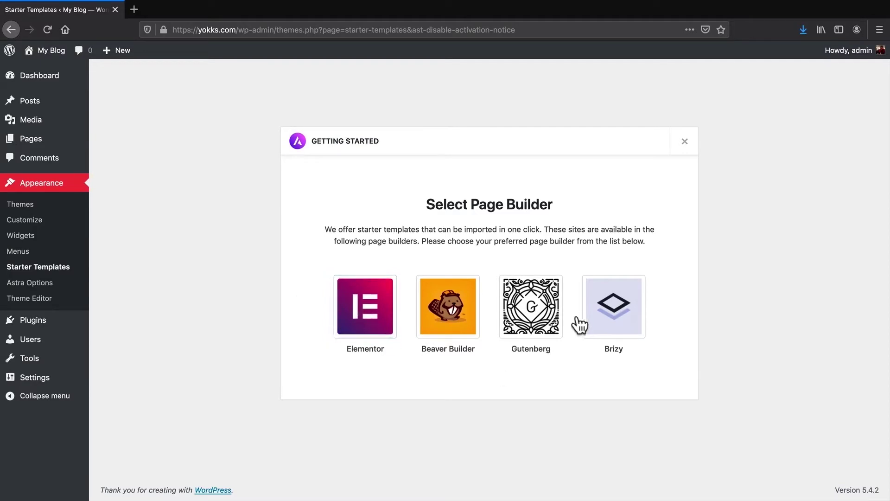
{"action": "left_click", "coordinate": [367, 314]}
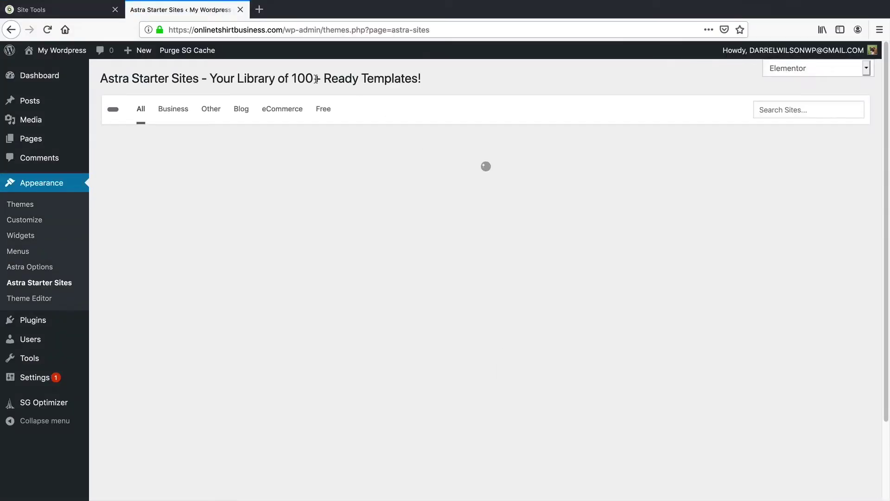
Step: Filter the Astra Starter Sites library to Free templates and open the Custom Printing preview
{"action": "left_click_drag", "start_coordinate": [268, 78], "coordinate": [404, 81]}
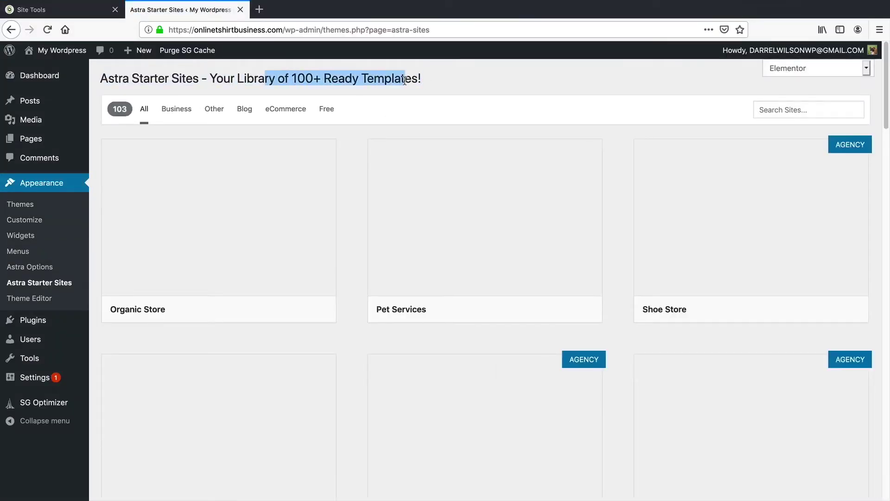
{"action": "left_click", "coordinate": [405, 81]}
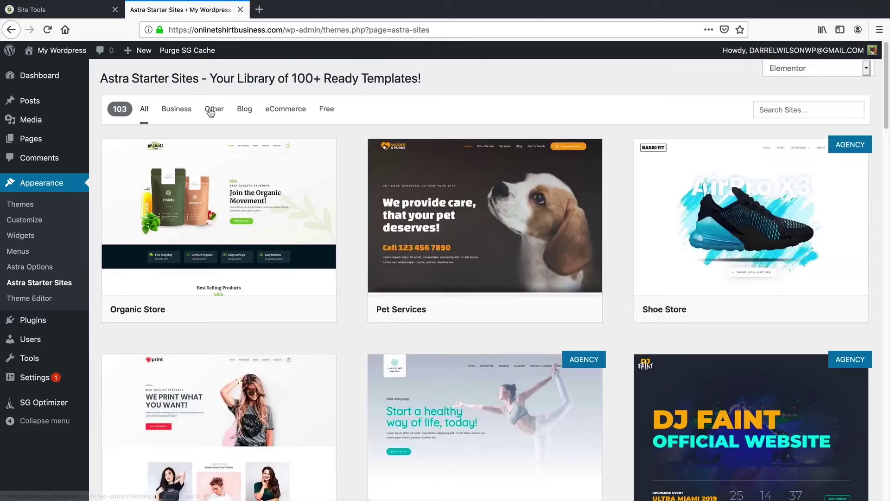
{"action": "mouse_move", "coordinate": [781, 151]}
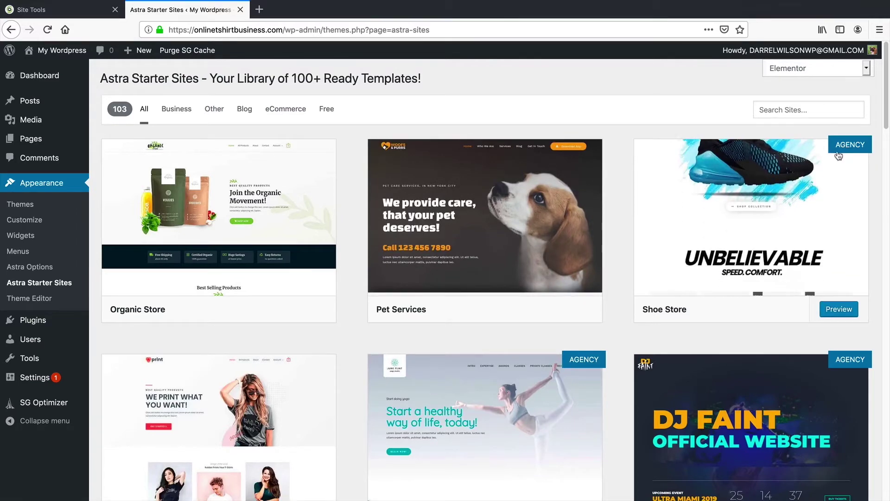
{"action": "scroll", "coordinate": [606, 101], "scroll_direction": "down", "scroll_amount": 1}
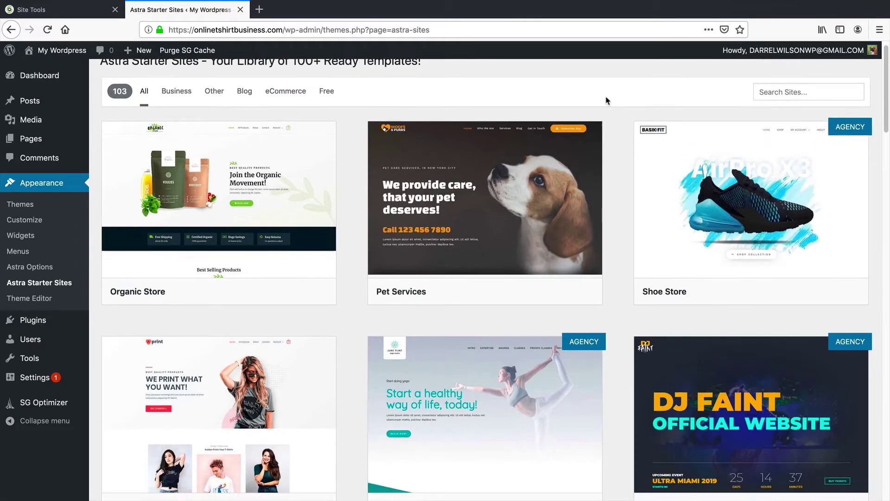
{"action": "scroll", "coordinate": [607, 100], "scroll_direction": "down", "scroll_amount": 3}
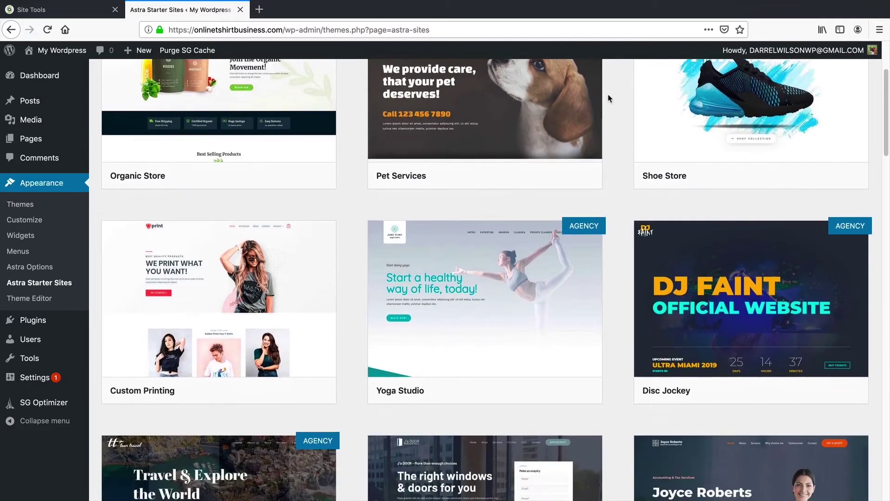
{"action": "scroll", "coordinate": [333, 261], "scroll_direction": "up", "scroll_amount": 4}
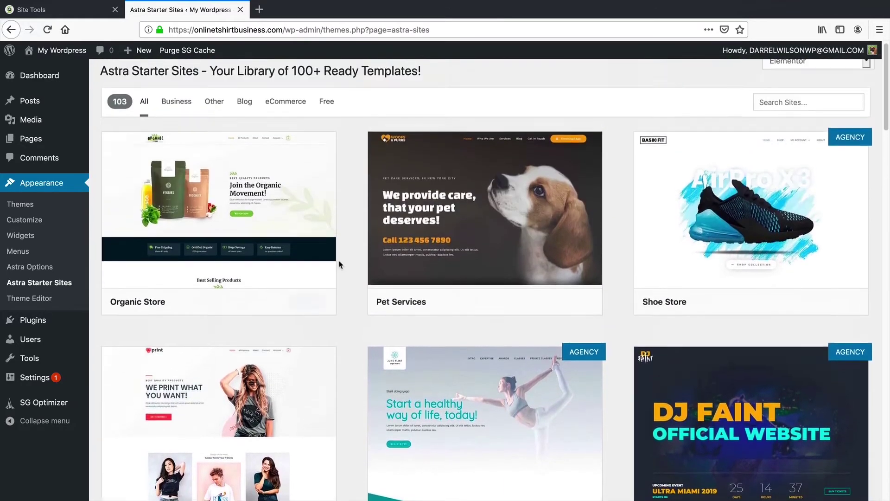
{"action": "left_click", "coordinate": [332, 116]}
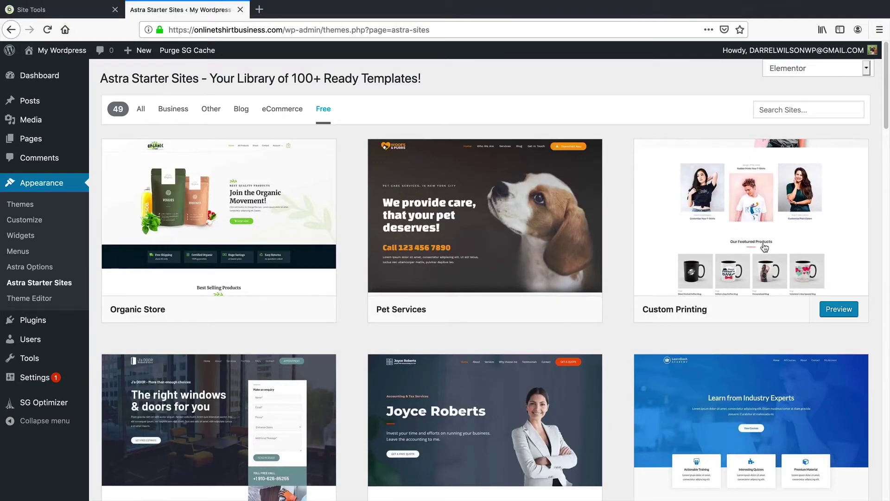
{"action": "left_click", "coordinate": [766, 248]}
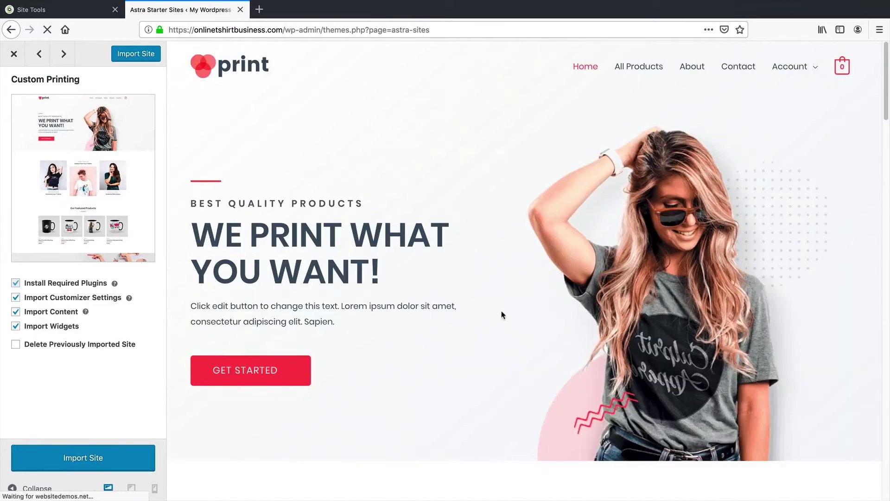
Step: Preview the Custom Printing template's About, Contact and Home pages, then import the site
{"action": "scroll", "coordinate": [502, 314], "scroll_direction": "down", "scroll_amount": 2}
{"action": "scroll", "coordinate": [502, 314], "scroll_direction": "down", "scroll_amount": 15}
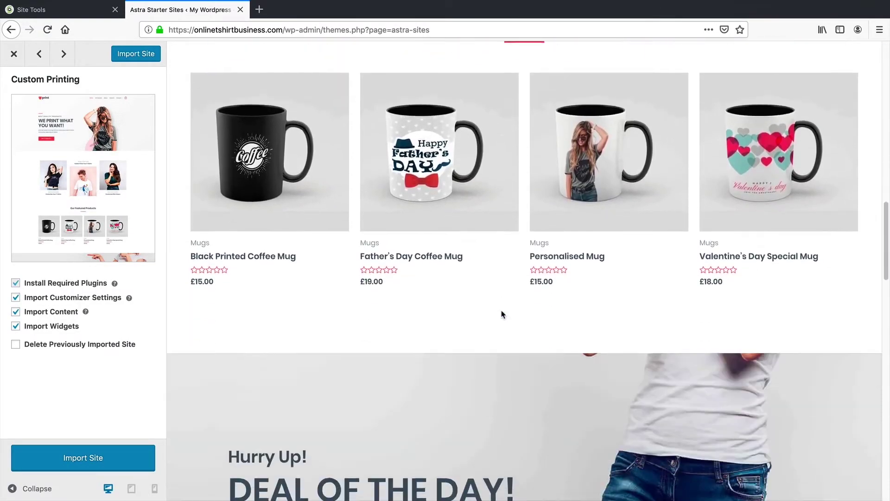
{"action": "scroll", "coordinate": [501, 314], "scroll_direction": "down", "scroll_amount": 3}
{"action": "left_click_drag", "start_coordinate": [883, 269], "coordinate": [881, 441]}
{"action": "scroll", "coordinate": [883, 274], "scroll_direction": "up", "scroll_amount": 10}
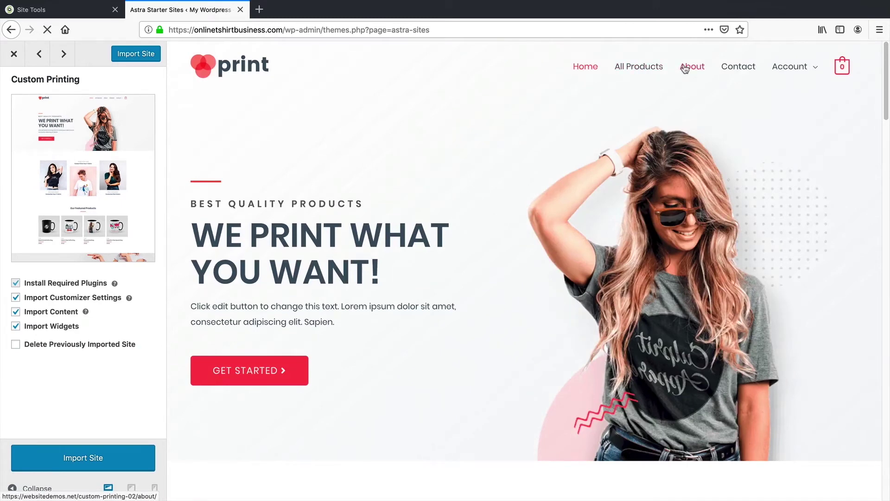
{"action": "left_click", "coordinate": [685, 69]}
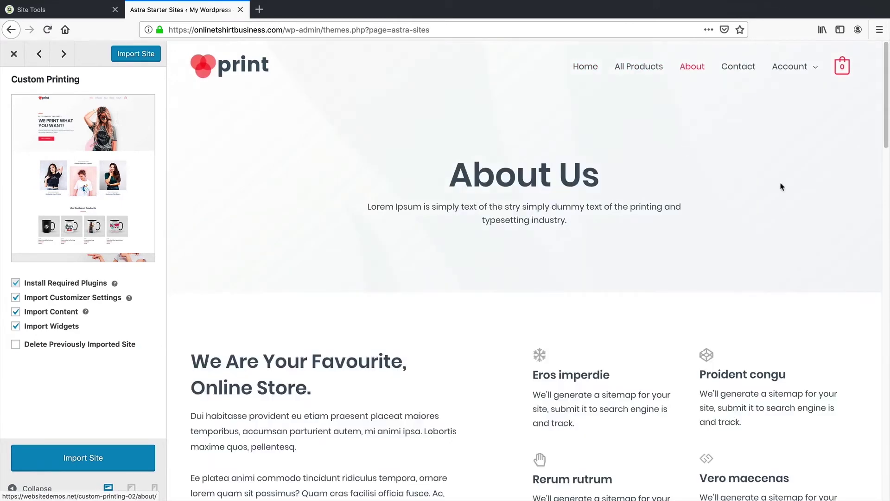
{"action": "scroll", "coordinate": [872, 288], "scroll_direction": "down", "scroll_amount": 20}
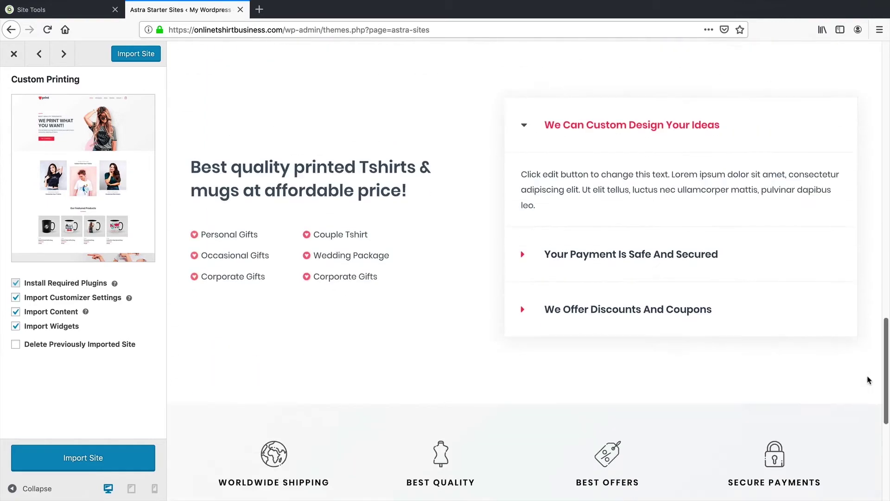
{"action": "scroll", "coordinate": [870, 381], "scroll_direction": "up", "scroll_amount": 20}
{"action": "left_click", "coordinate": [750, 69]}
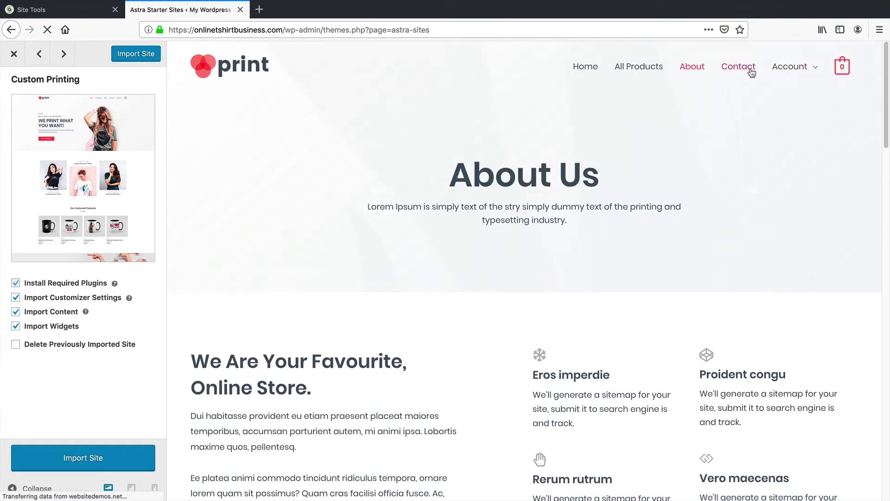
{"action": "left_click", "coordinate": [590, 74]}
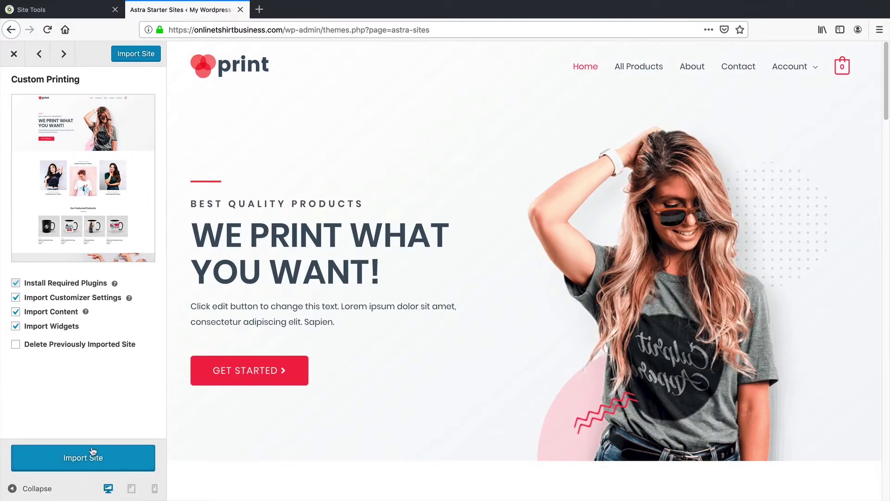
{"action": "left_click", "coordinate": [99, 464]}
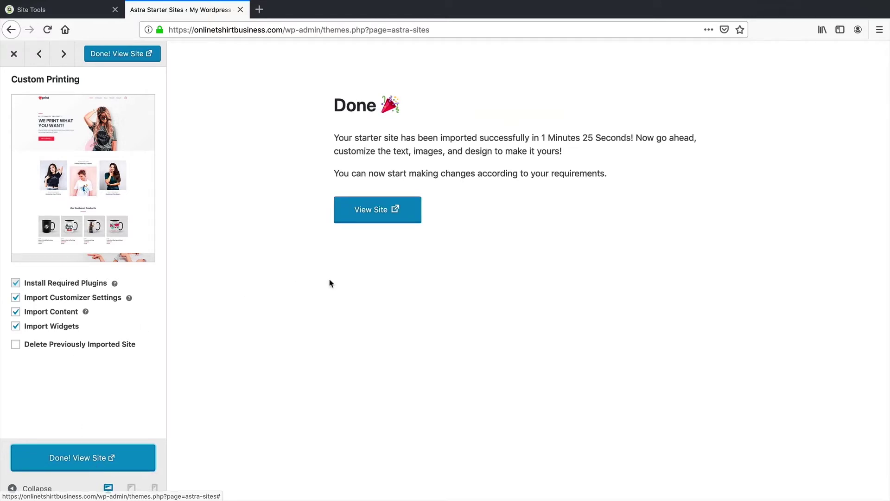
Step: Open the imported store in a new tab, scroll its homepage to the footer, then open About
{"action": "left_click", "coordinate": [385, 217]}
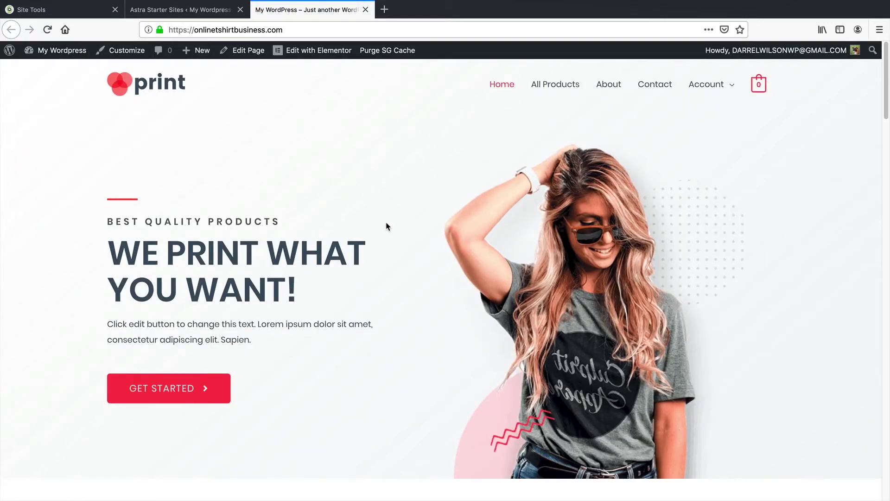
{"action": "scroll", "coordinate": [341, 314], "scroll_direction": "down", "scroll_amount": 10}
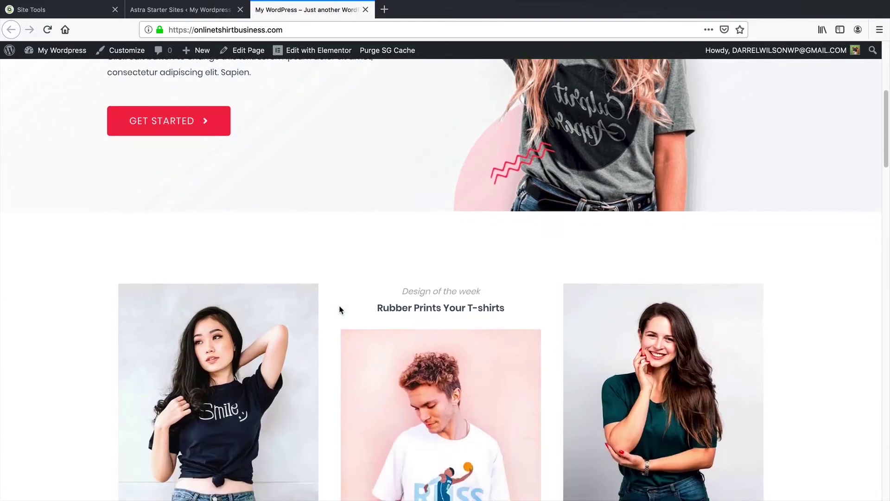
{"action": "scroll", "coordinate": [343, 310], "scroll_direction": "down", "scroll_amount": 10}
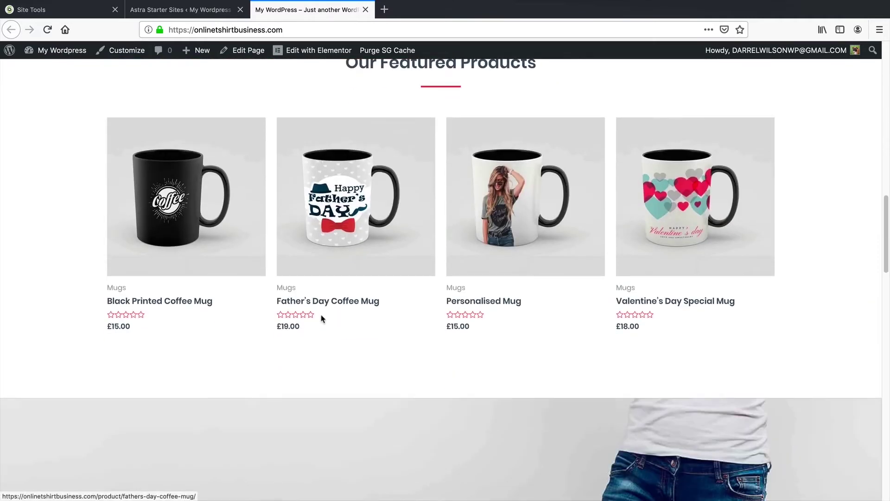
{"action": "scroll", "coordinate": [389, 330], "scroll_direction": "down", "scroll_amount": 15}
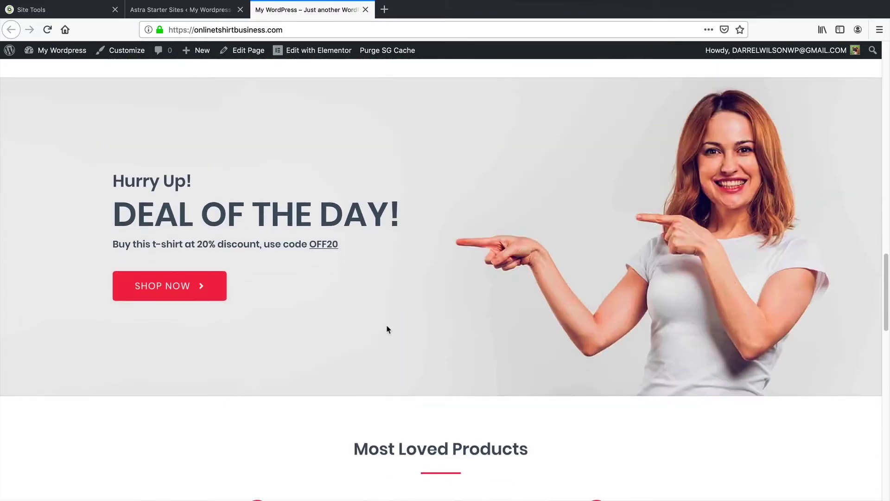
{"action": "scroll", "coordinate": [388, 329], "scroll_direction": "down", "scroll_amount": 10}
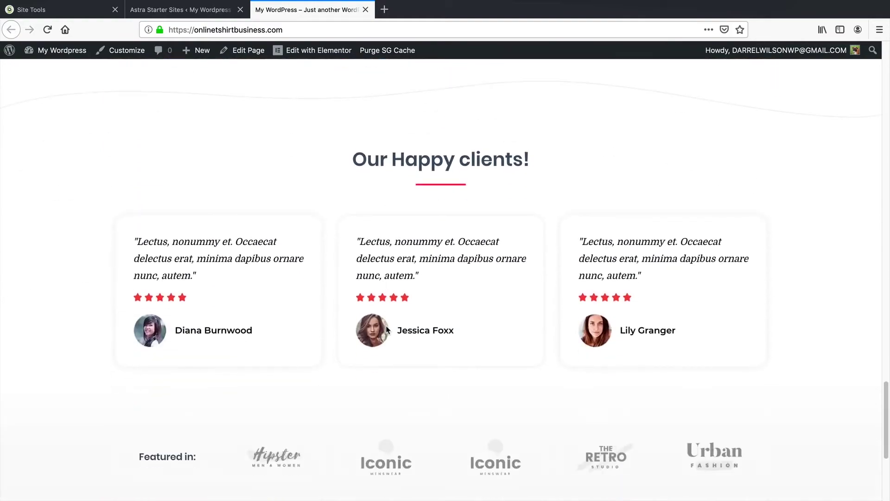
{"action": "scroll", "coordinate": [382, 334], "scroll_direction": "down", "scroll_amount": 1}
{"action": "scroll", "coordinate": [383, 332], "scroll_direction": "down", "scroll_amount": 5}
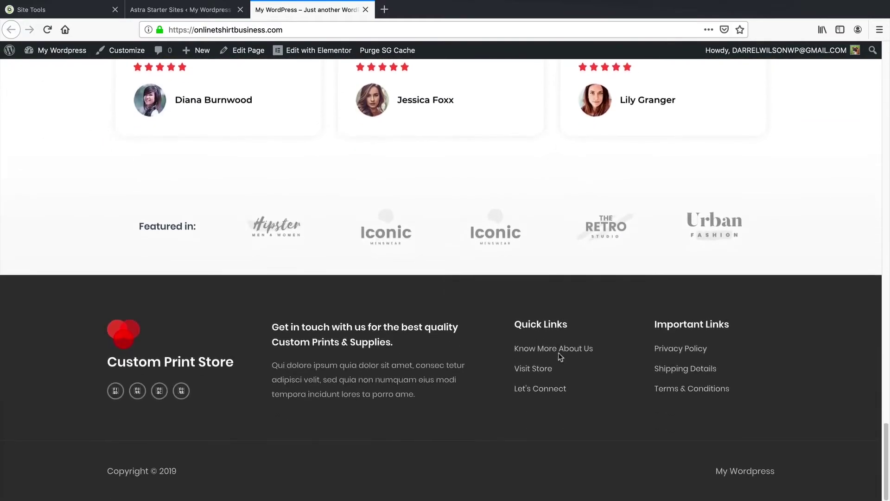
{"action": "left_click_drag", "start_coordinate": [887, 432], "coordinate": [889, 42]}
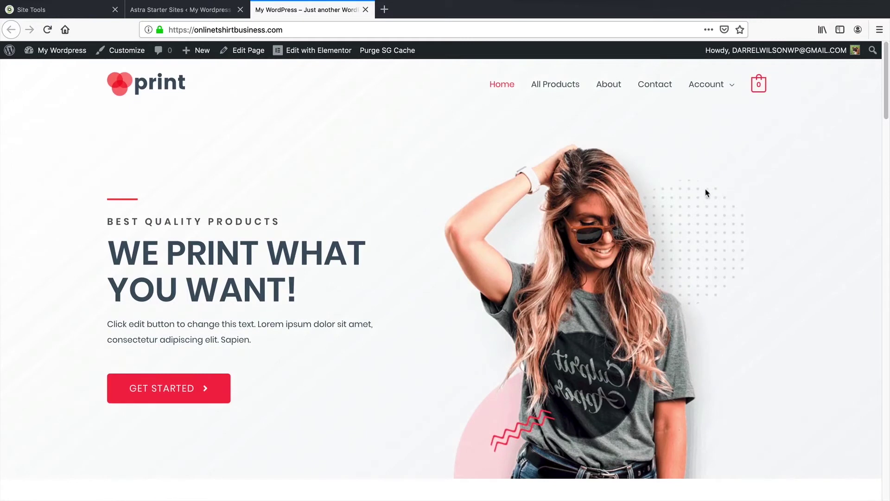
{"action": "left_click", "coordinate": [606, 87]}
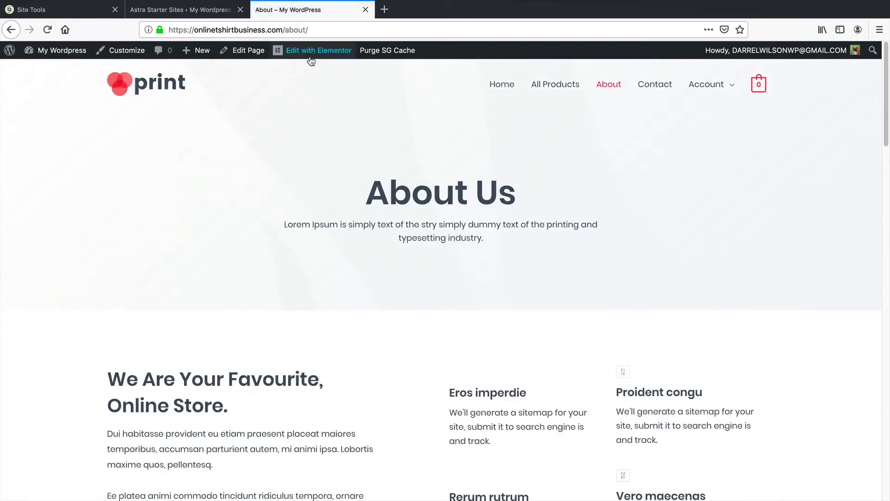
Step: In Elementor, overwrite the About intro Text Editor with 'we are an amazing t shirt business' and update
{"action": "left_click", "coordinate": [308, 52]}
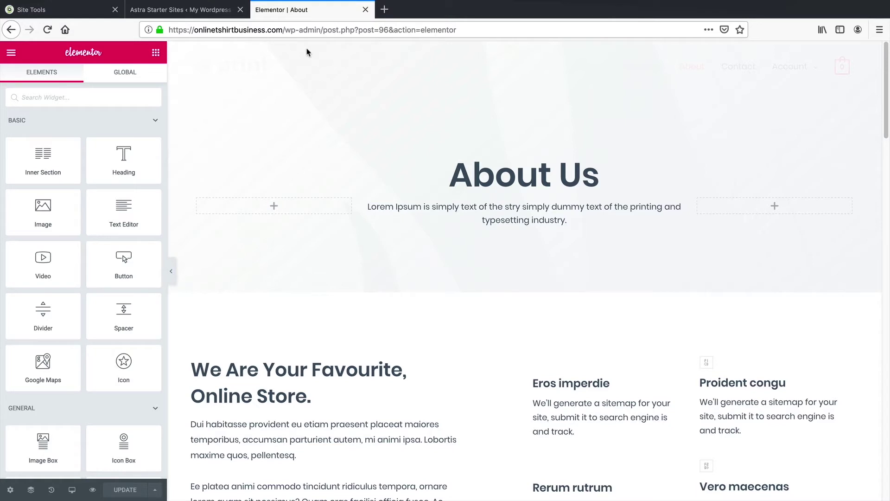
{"action": "triple_click", "coordinate": [462, 211]}
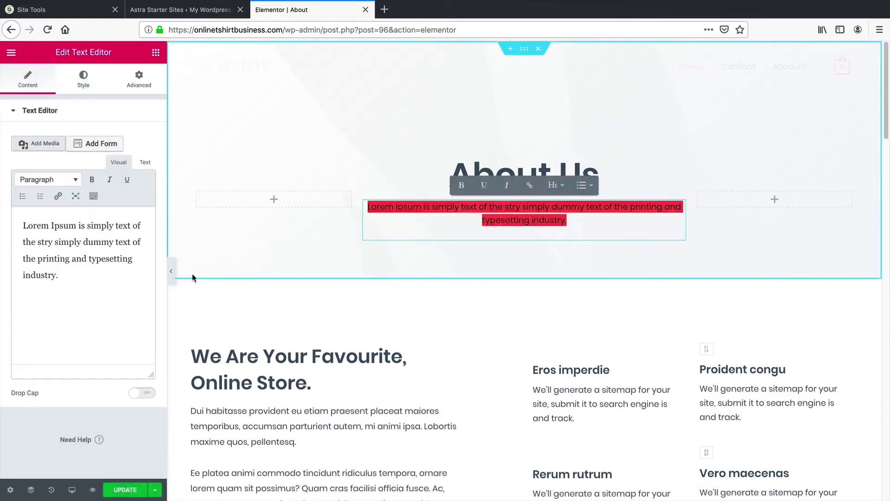
{"action": "left_click", "coordinate": [59, 276]}
{"action": "left_click_drag", "start_coordinate": [59, 275], "coordinate": [3, 219]}
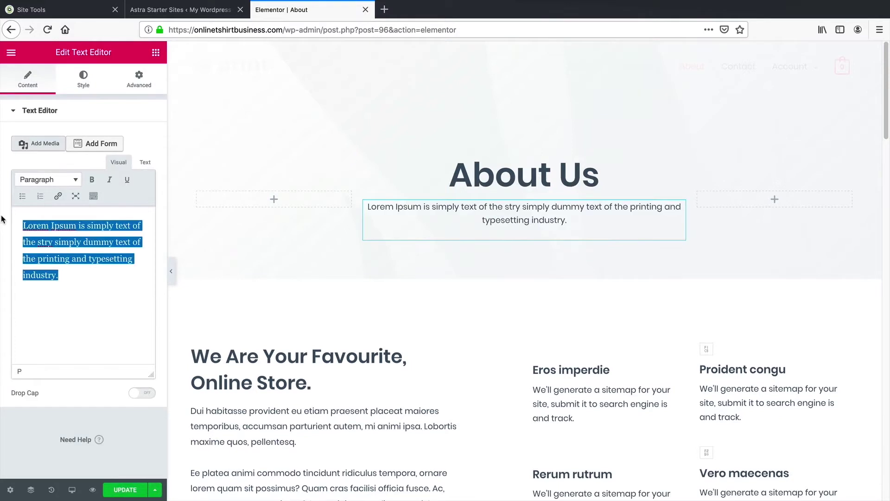
{"action": "type", "text": "we are an amazing t shirt business"}
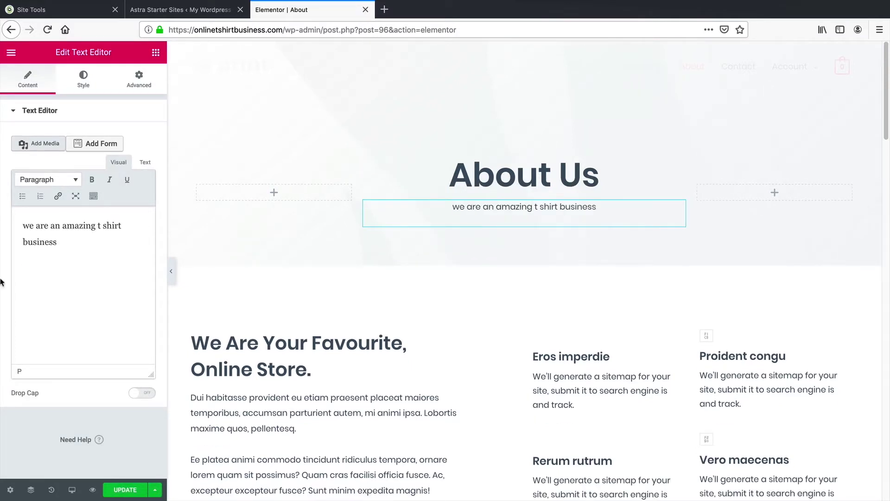
{"action": "left_click", "coordinate": [132, 491]}
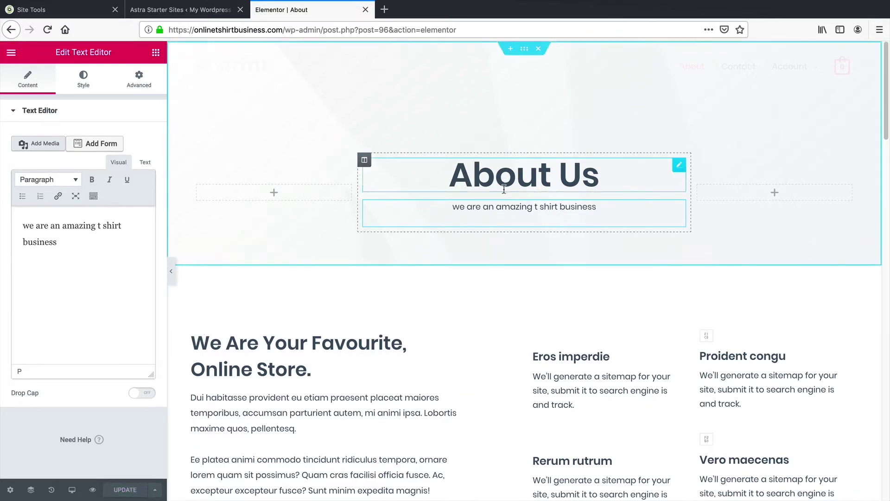
Step: Select the About Us hero section and try a grey gradient background on it
{"action": "left_click", "coordinate": [525, 54]}
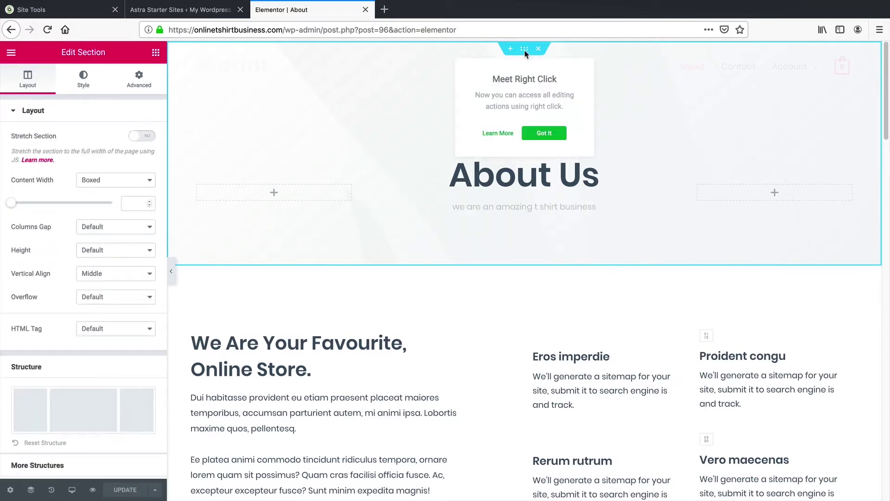
{"action": "left_click", "coordinate": [541, 133]}
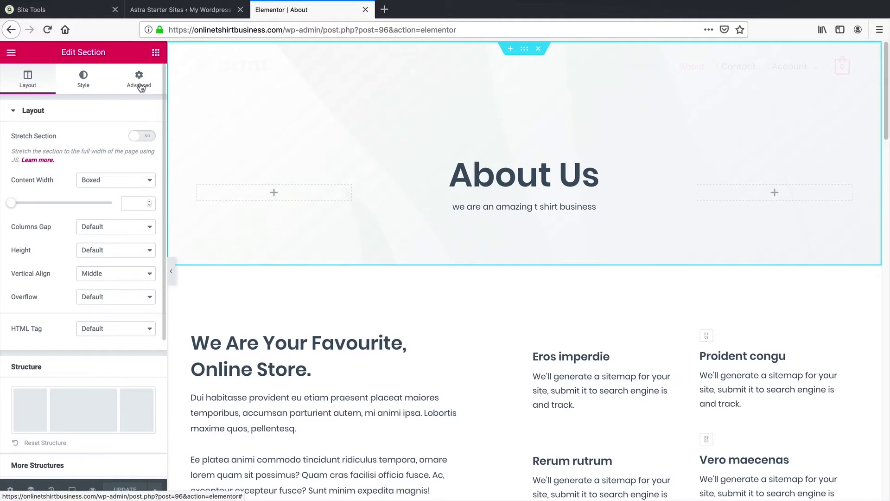
{"action": "left_click", "coordinate": [93, 85]}
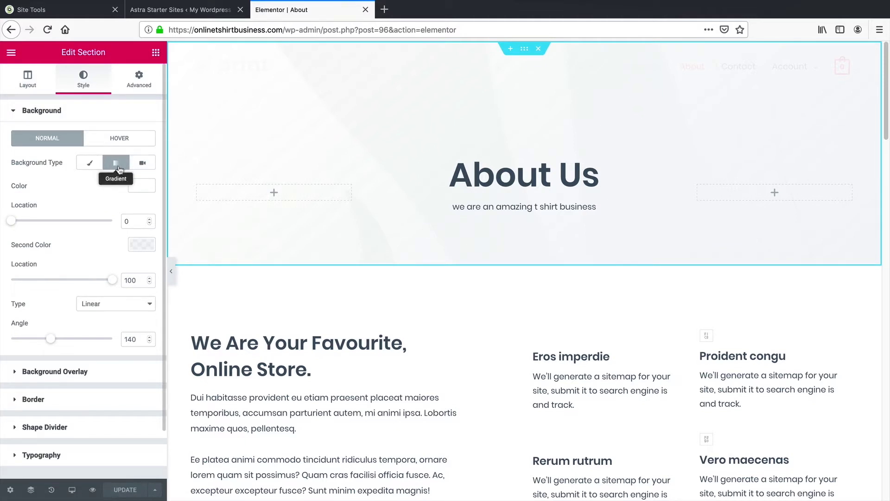
{"action": "left_click", "coordinate": [148, 188]}
{"action": "left_click", "coordinate": [92, 241]}
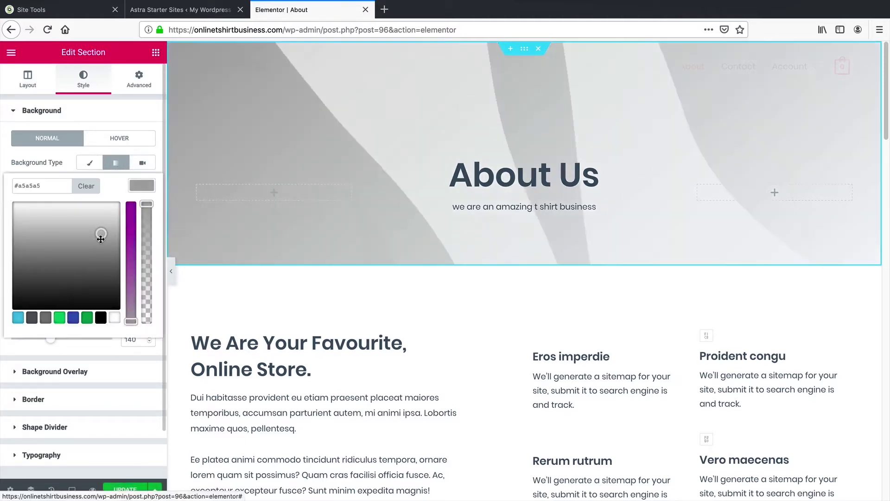
Step: Switch the hero background to Classic, then Video, and select the We Are Your Favourite heading
{"action": "left_click", "coordinate": [89, 164]}
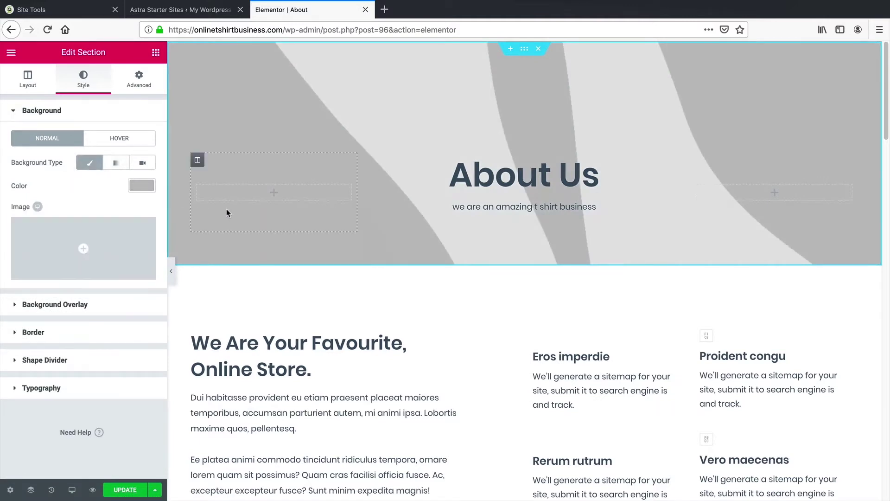
{"action": "left_click", "coordinate": [143, 164]}
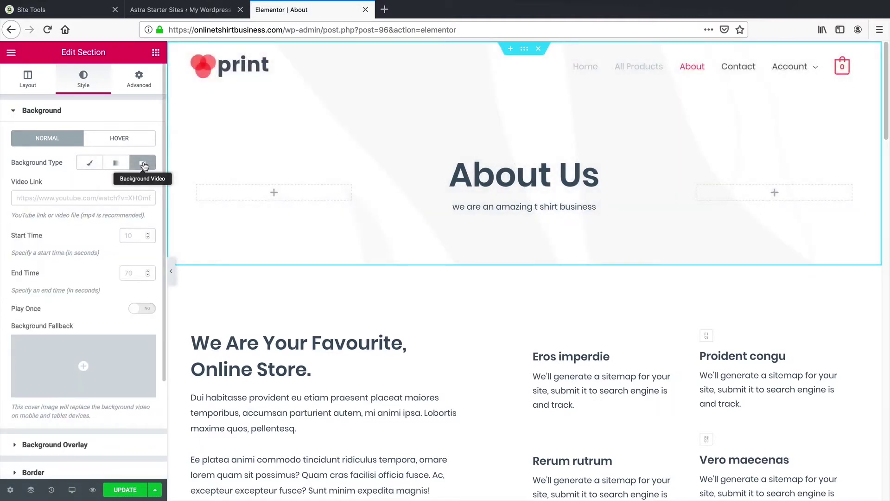
{"action": "scroll", "coordinate": [268, 302], "scroll_direction": "down", "scroll_amount": 3}
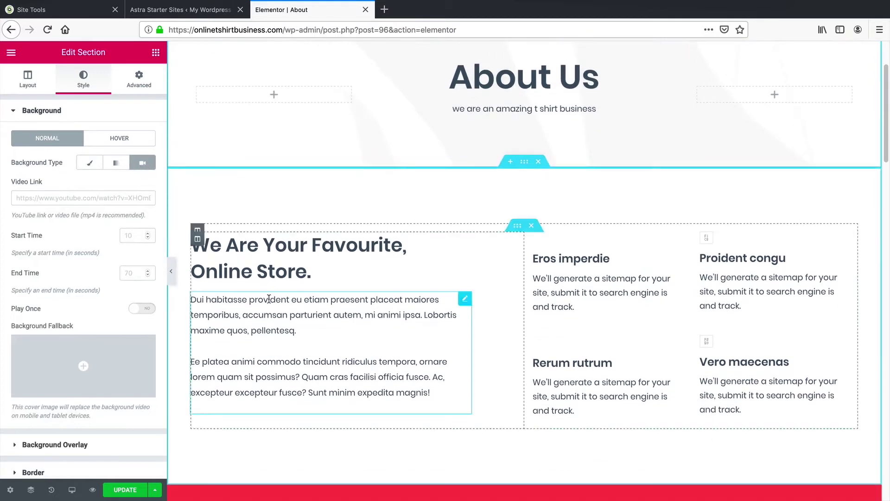
{"action": "left_click", "coordinate": [352, 237]}
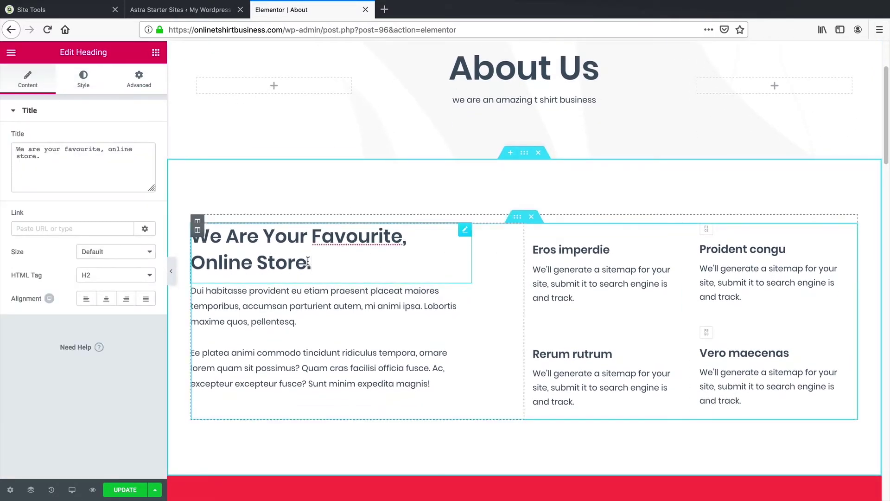
Step: Drag a Text Editor widget below the We Are Your Favourite paragraphs and select its placeholder text
{"action": "scroll", "coordinate": [376, 293], "scroll_direction": "down", "scroll_amount": 5}
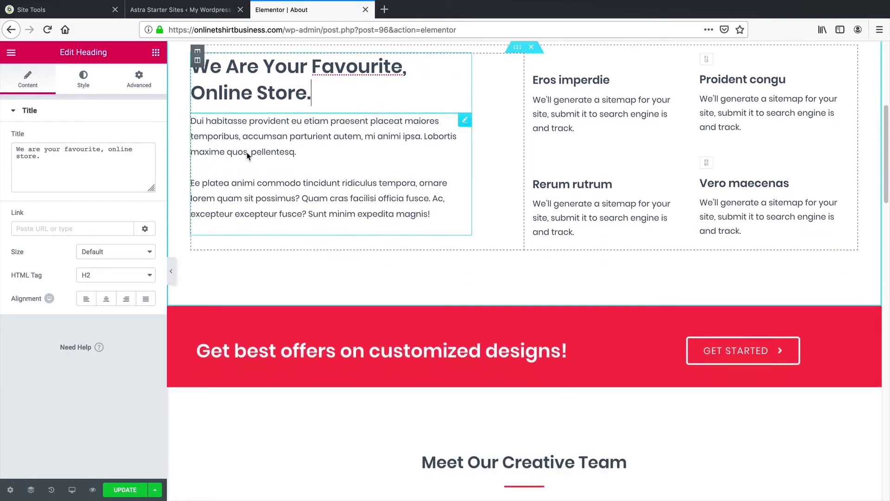
{"action": "left_click", "coordinate": [305, 265]}
{"action": "scroll", "coordinate": [171, 103], "scroll_direction": "up", "scroll_amount": 2}
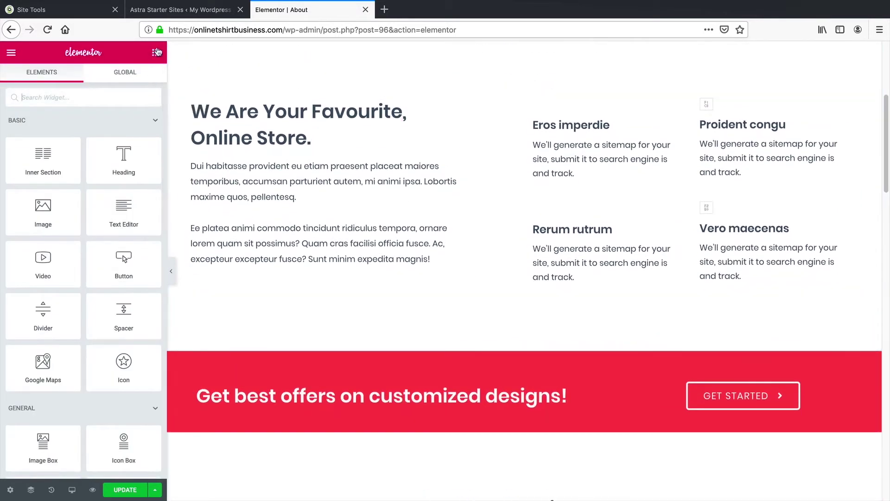
{"action": "left_click_drag", "start_coordinate": [125, 211], "coordinate": [292, 272]}
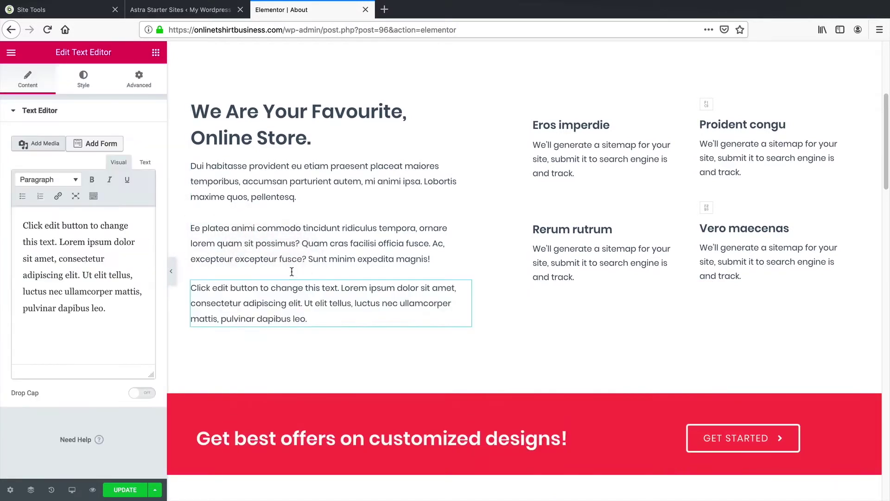
{"action": "left_click_drag", "start_coordinate": [138, 311], "coordinate": [5, 225]}
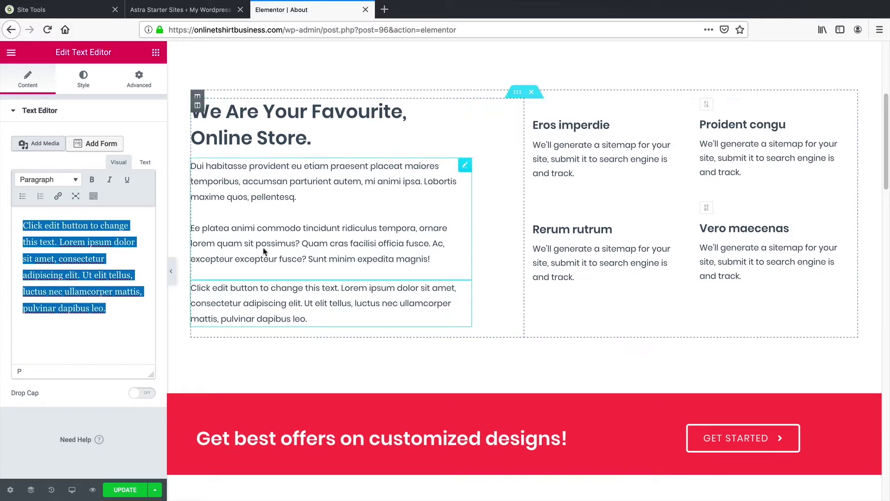
{"action": "right_click", "coordinate": [349, 294]}
{"action": "left_click", "coordinate": [377, 453]}
{"action": "scroll", "coordinate": [359, 306], "scroll_direction": "down", "scroll_amount": 2}
{"action": "scroll", "coordinate": [359, 306], "scroll_direction": "down", "scroll_amount": 3}
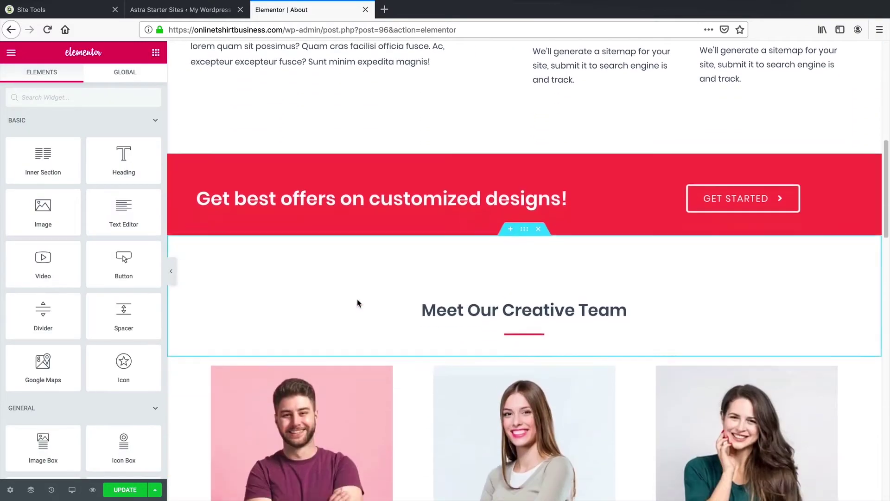
{"action": "scroll", "coordinate": [357, 304], "scroll_direction": "down", "scroll_amount": 3}
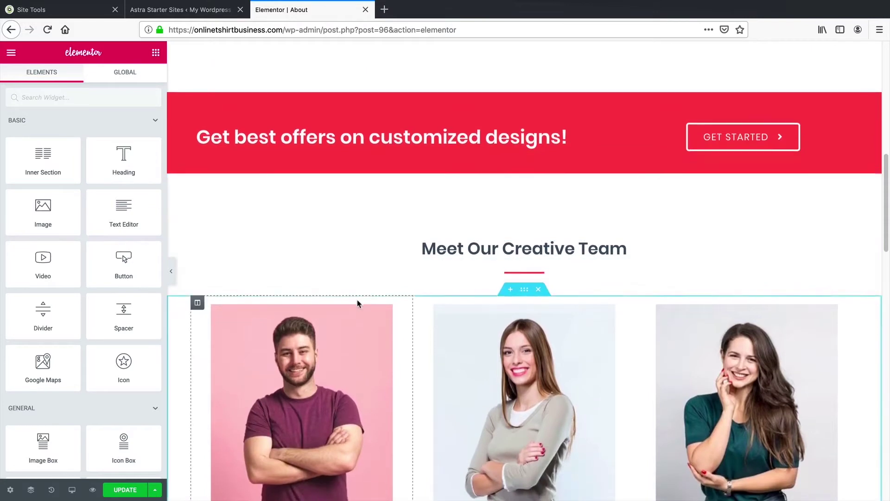
{"action": "scroll", "coordinate": [359, 301], "scroll_direction": "down", "scroll_amount": 2}
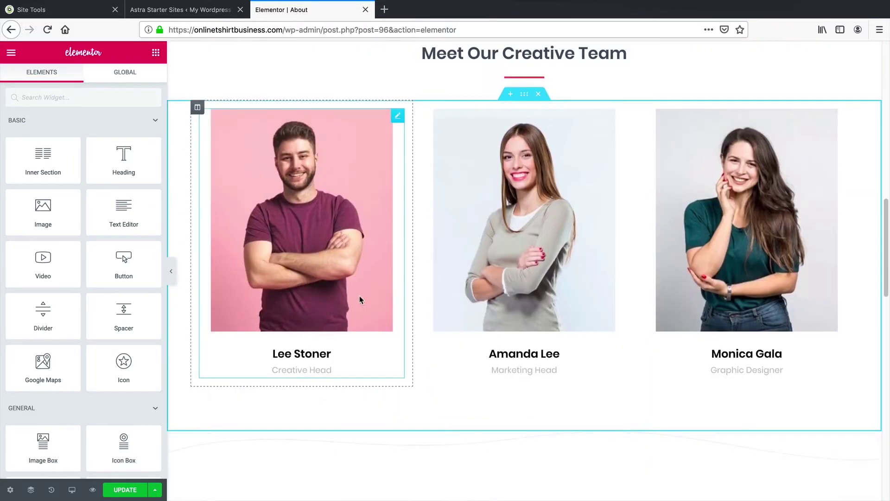
{"action": "scroll", "coordinate": [343, 264], "scroll_direction": "up", "scroll_amount": 1}
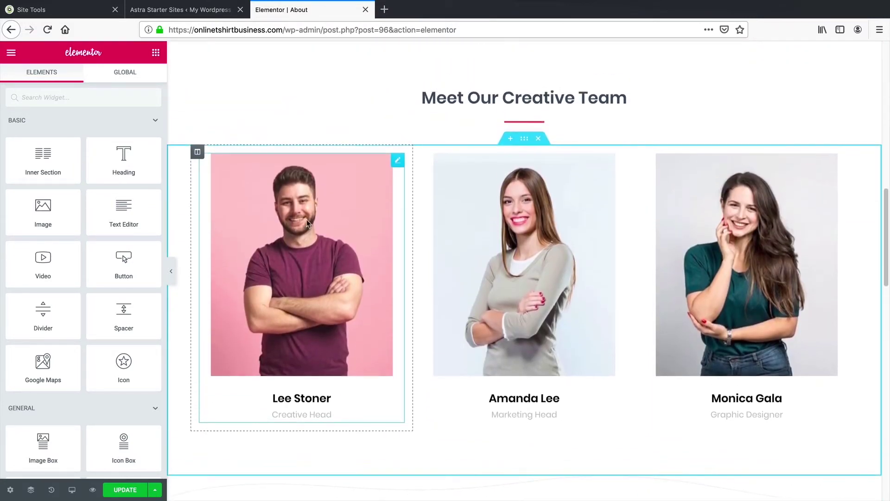
{"action": "left_click_drag", "start_coordinate": [199, 152], "coordinate": [553, 171]}
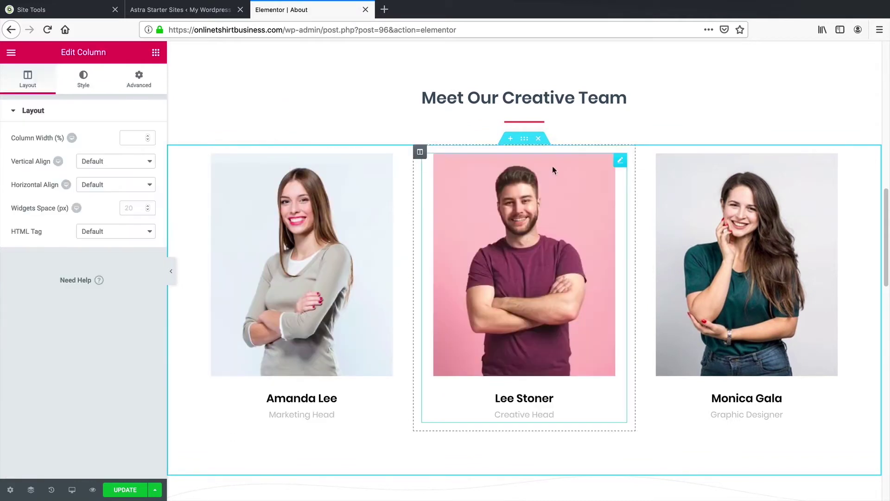
{"action": "left_click", "coordinate": [705, 244]}
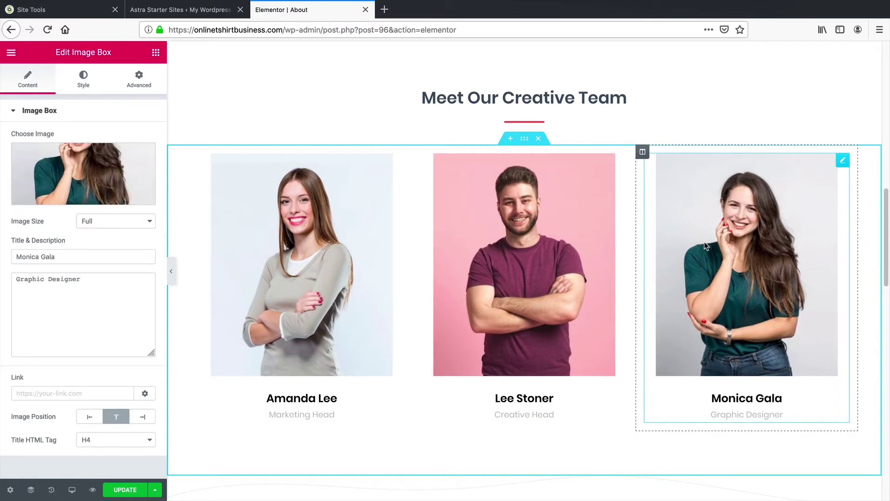
Step: Replace Monica Gala's photo with image32-free-img.jpg and add an empty section below the team
{"action": "left_click", "coordinate": [76, 199]}
{"action": "left_click", "coordinate": [104, 97]}
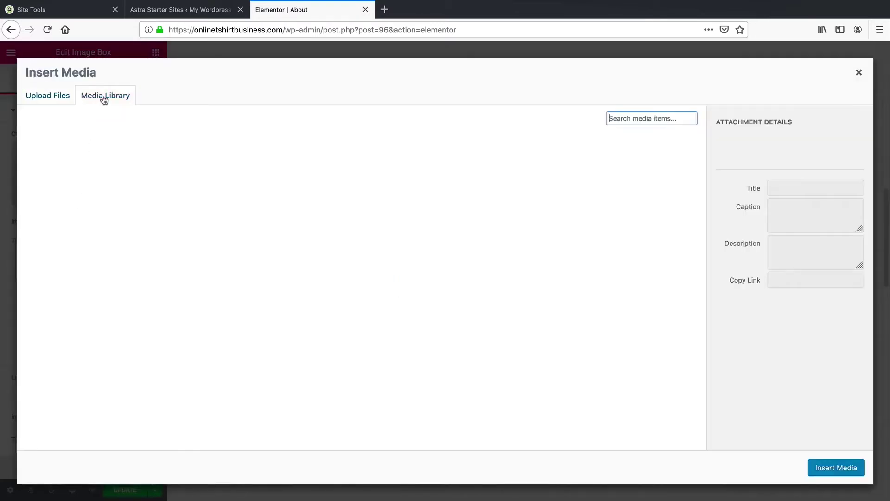
{"action": "left_click", "coordinate": [519, 342]}
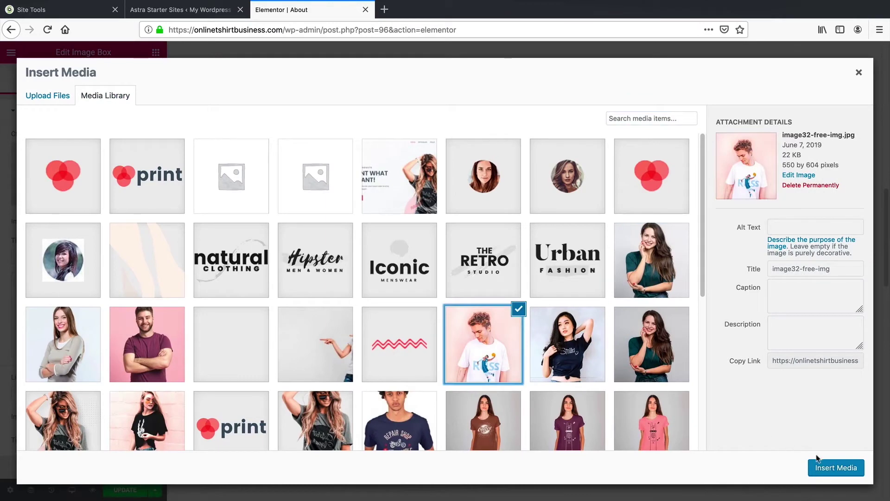
{"action": "left_click", "coordinate": [838, 468]}
{"action": "scroll", "coordinate": [589, 380], "scroll_direction": "down", "scroll_amount": 3}
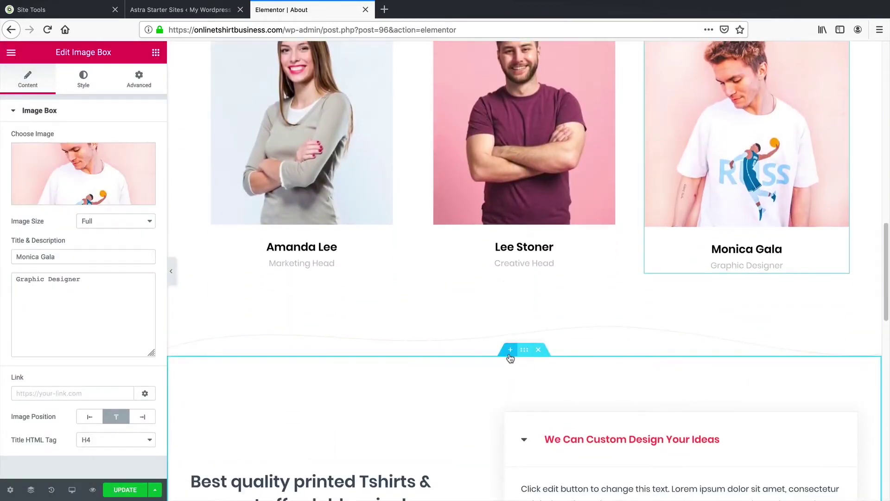
{"action": "left_click", "coordinate": [510, 350]}
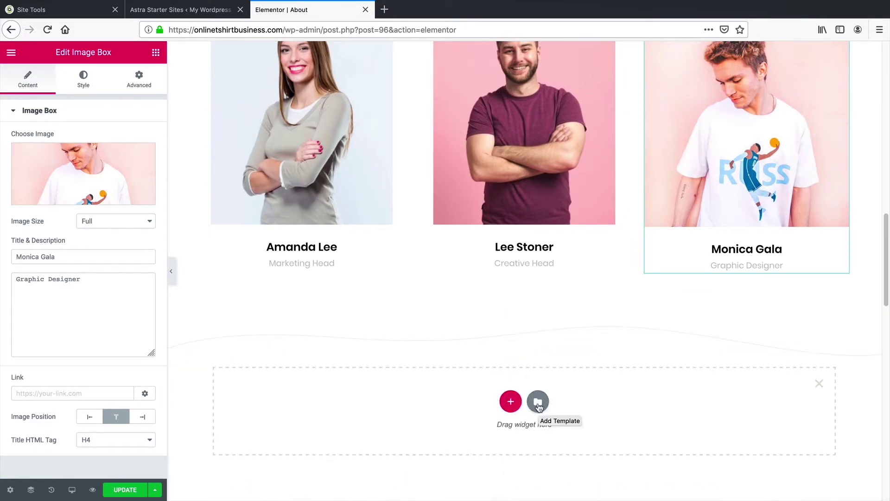
Step: Insert the Power best Service block from the template library's Blocks into the new section
{"action": "scroll", "coordinate": [539, 407], "scroll_direction": "down", "scroll_amount": 4}
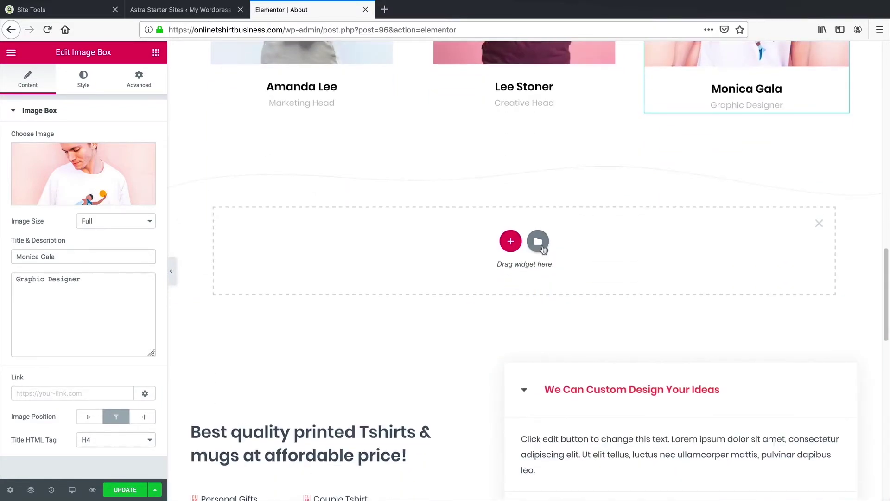
{"action": "left_click", "coordinate": [539, 242]}
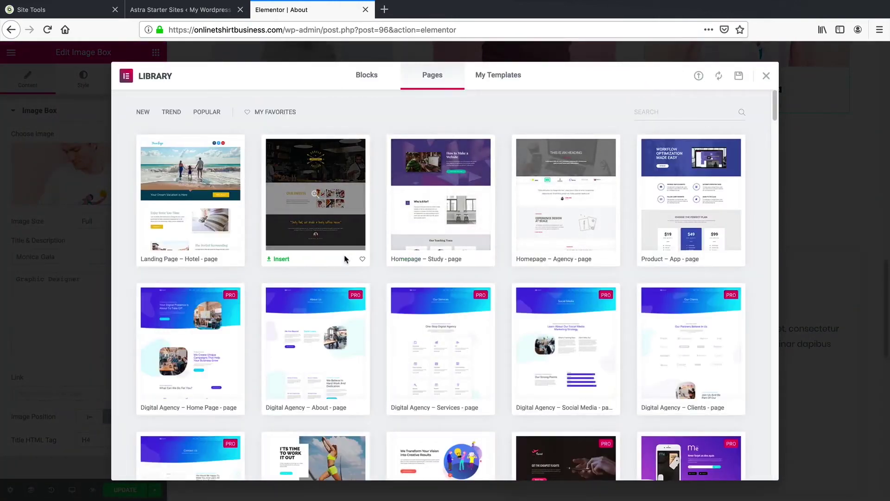
{"action": "scroll", "coordinate": [418, 236], "scroll_direction": "down", "scroll_amount": 5}
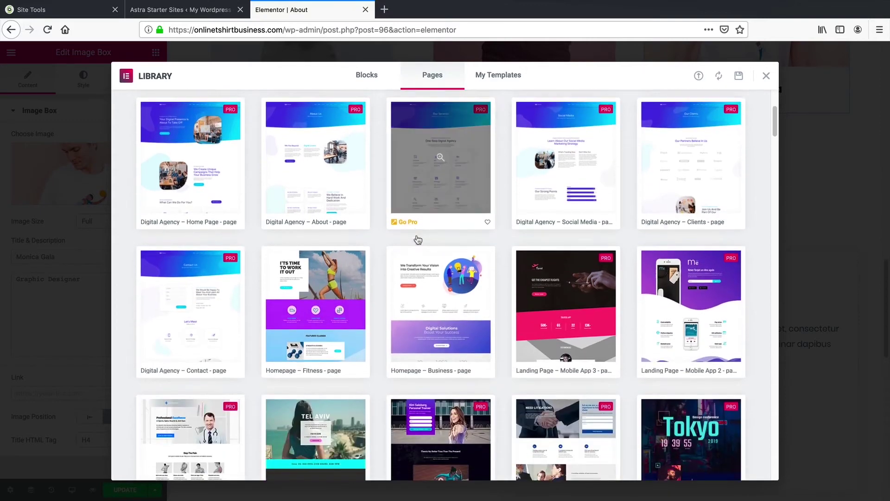
{"action": "scroll", "coordinate": [416, 245], "scroll_direction": "down", "scroll_amount": 5}
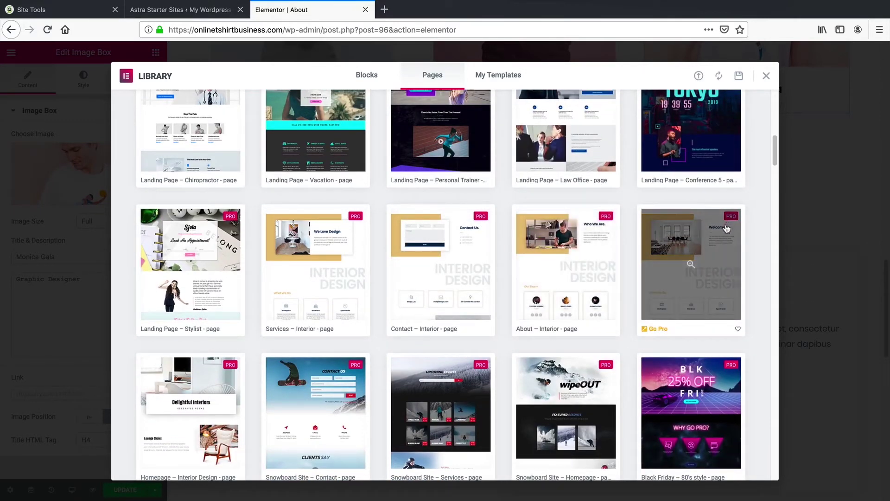
{"action": "scroll", "coordinate": [726, 251], "scroll_direction": "down", "scroll_amount": 6}
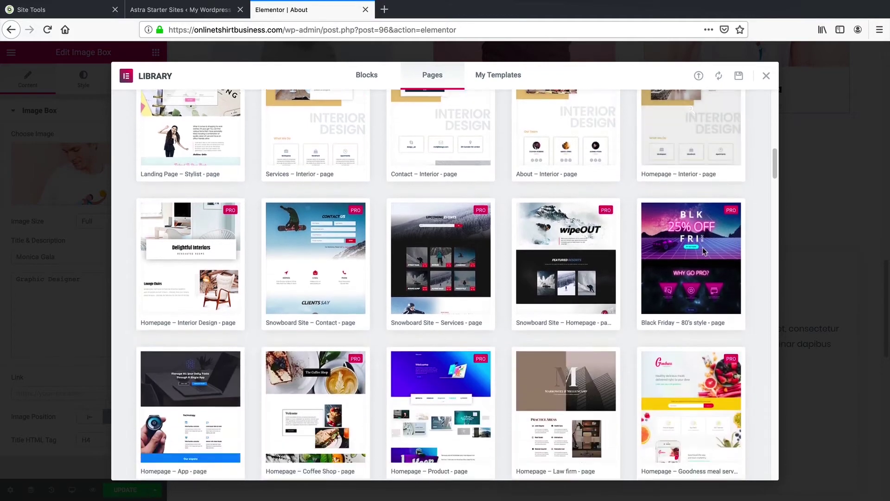
{"action": "scroll", "coordinate": [641, 325], "scroll_direction": "down", "scroll_amount": 4}
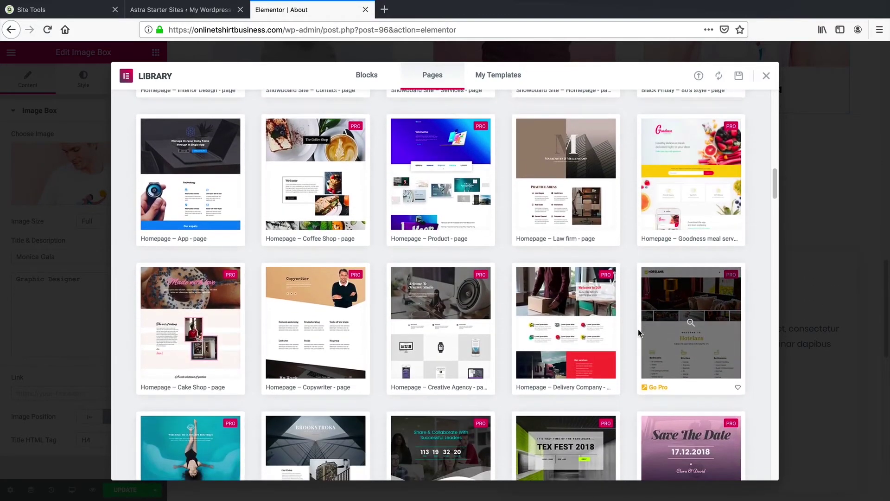
{"action": "scroll", "coordinate": [559, 325], "scroll_direction": "down", "scroll_amount": 2}
{"action": "scroll", "coordinate": [585, 320], "scroll_direction": "up", "scroll_amount": 14}
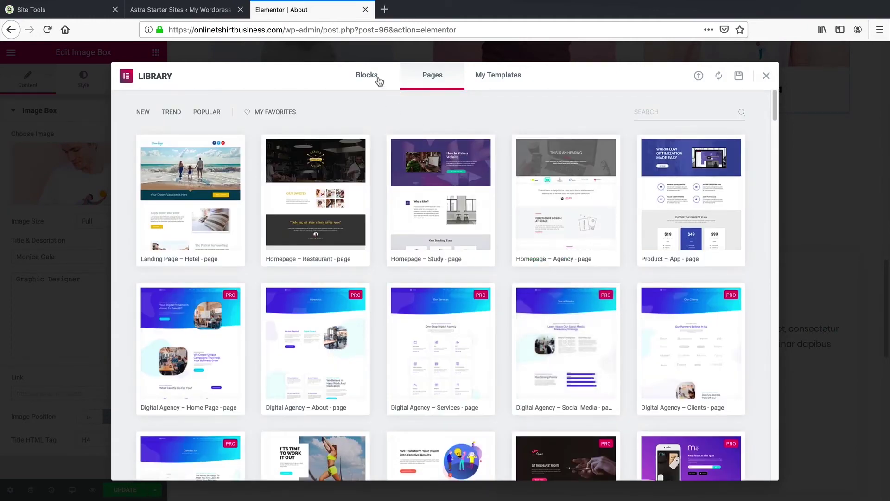
{"action": "left_click", "coordinate": [377, 80]}
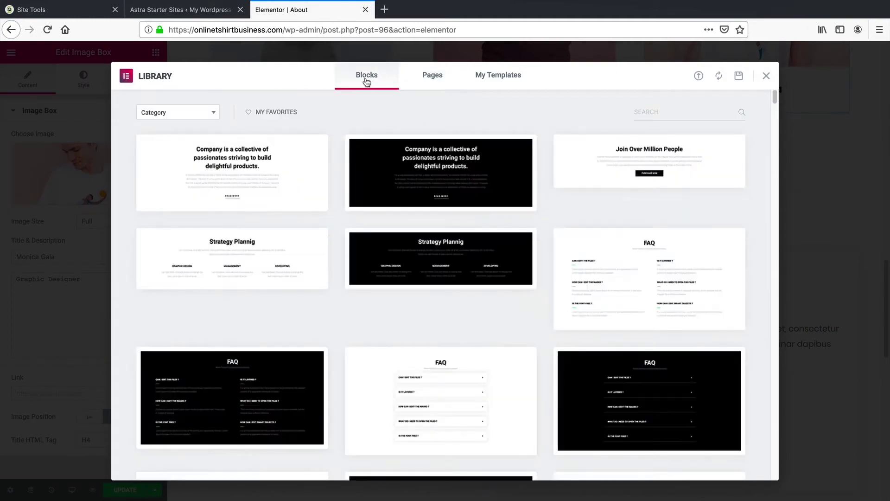
{"action": "scroll", "coordinate": [524, 269], "scroll_direction": "down", "scroll_amount": 15}
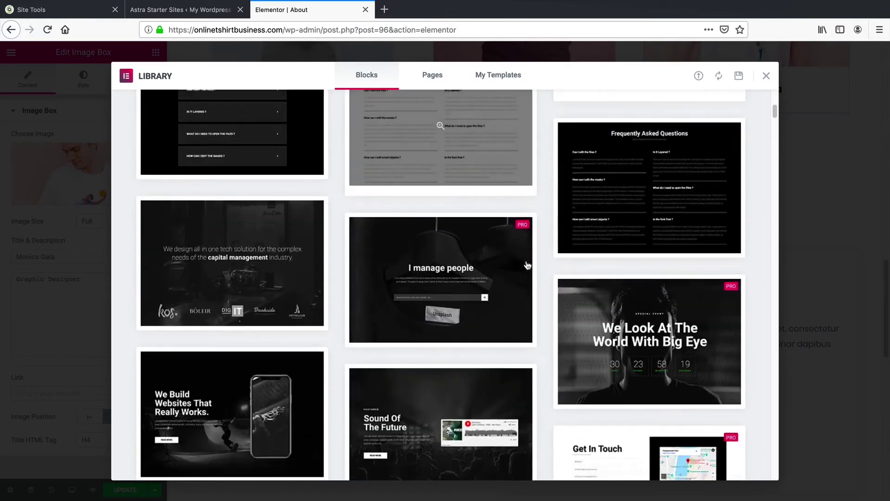
{"action": "scroll", "coordinate": [622, 278], "scroll_direction": "down", "scroll_amount": 7}
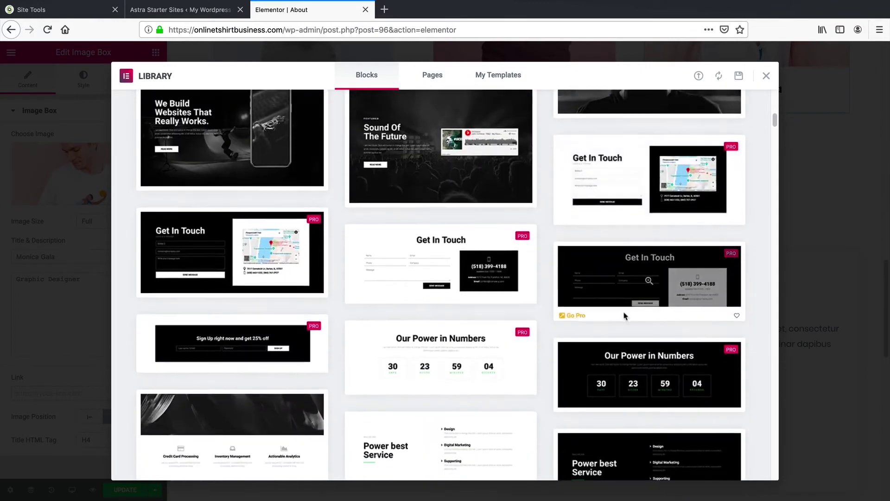
{"action": "left_click", "coordinate": [503, 295]}
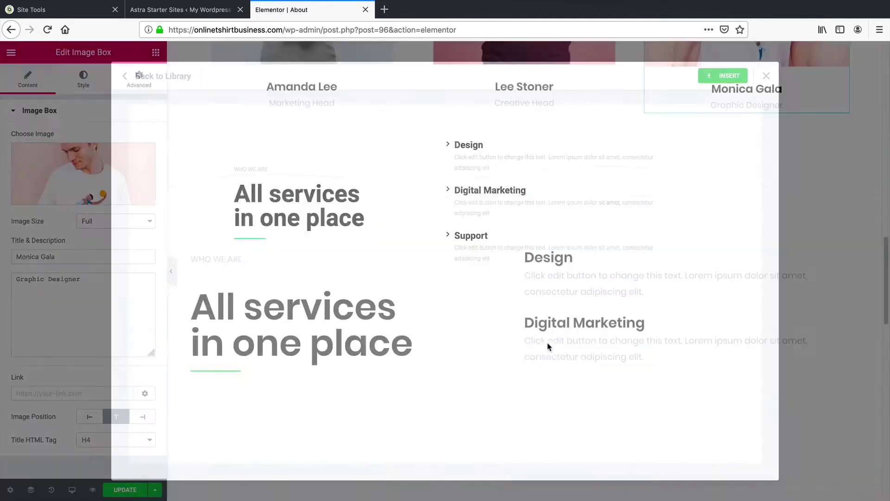
{"action": "scroll", "coordinate": [544, 338], "scroll_direction": "down", "scroll_amount": 2}
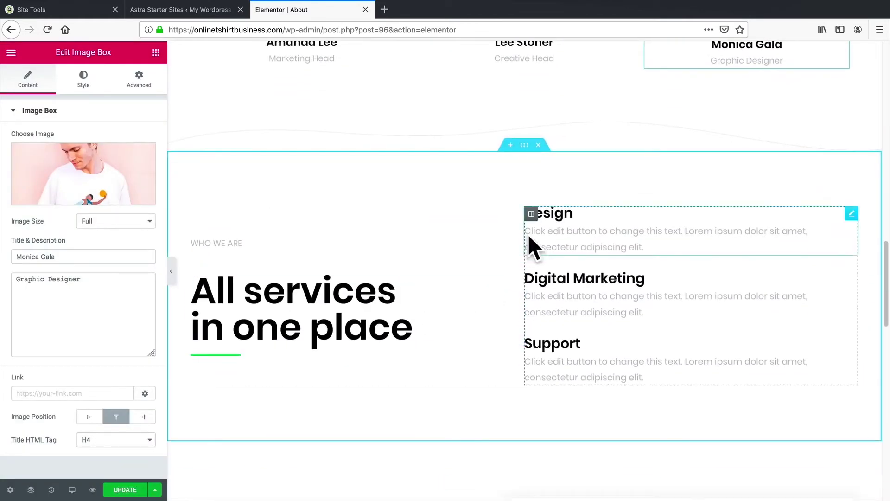
Step: Give the services section a Classic light grey #efefef background
{"action": "left_click", "coordinate": [571, 216]}
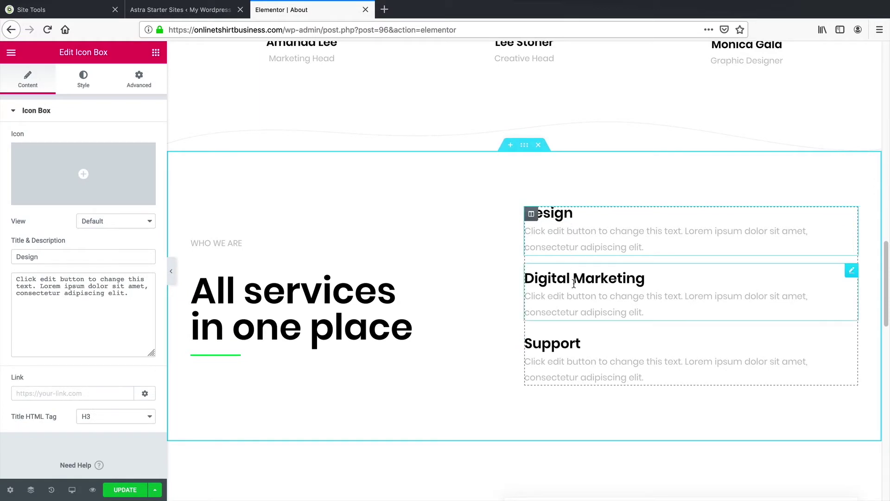
{"action": "left_click", "coordinate": [525, 147]}
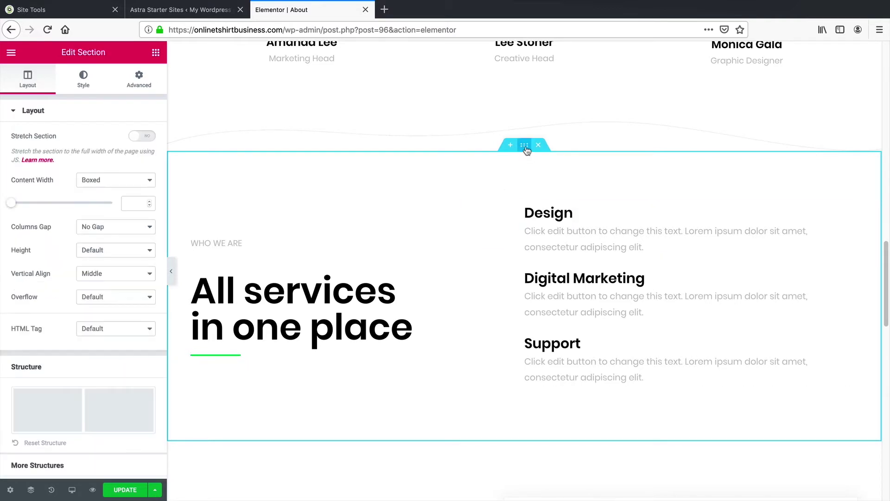
{"action": "left_click", "coordinate": [90, 86]}
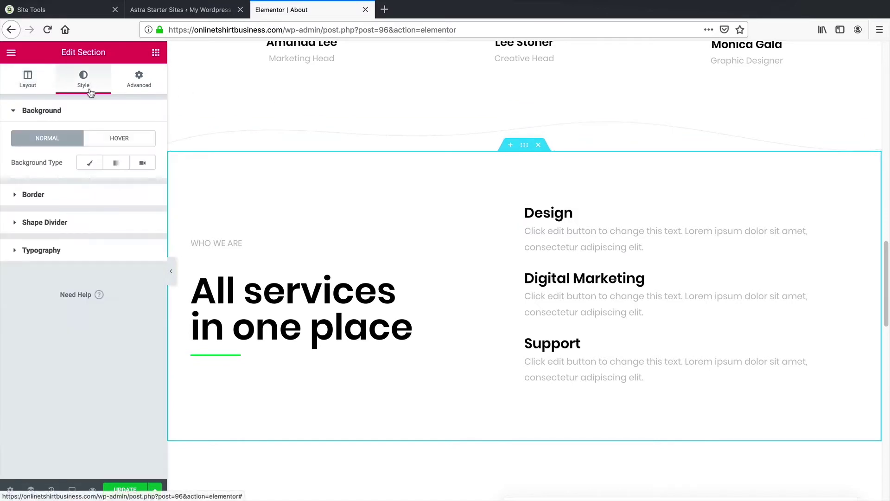
{"action": "left_click", "coordinate": [89, 164]}
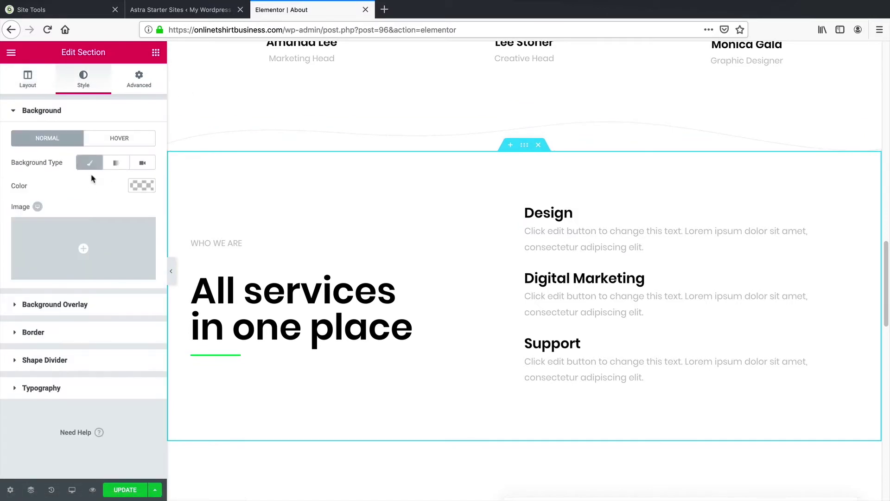
{"action": "left_click", "coordinate": [141, 186]}
{"action": "left_click_drag", "start_coordinate": [103, 247], "coordinate": [44, 200]}
{"action": "scroll", "coordinate": [302, 208], "scroll_direction": "down", "scroll_amount": 2}
{"action": "left_click", "coordinate": [139, 79]}
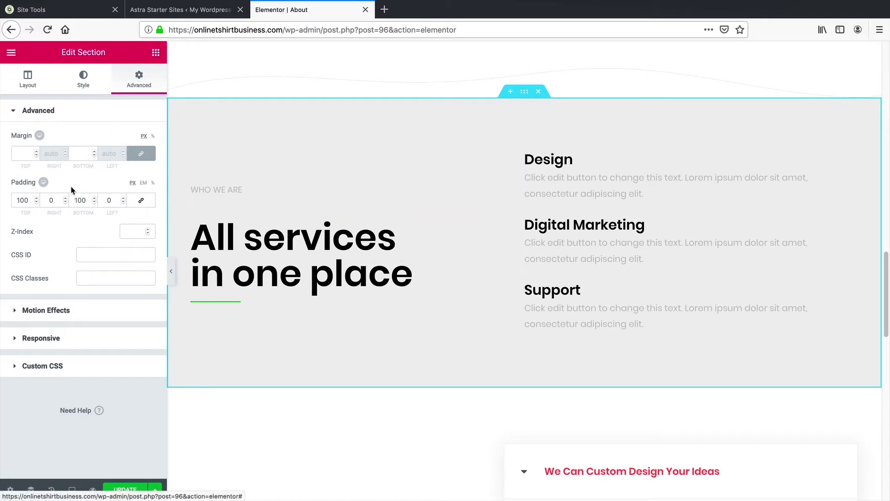
Step: Set the services section's top and bottom padding to 50 and update the About page
{"action": "left_click_drag", "start_coordinate": [29, 200], "coordinate": [16, 198]}
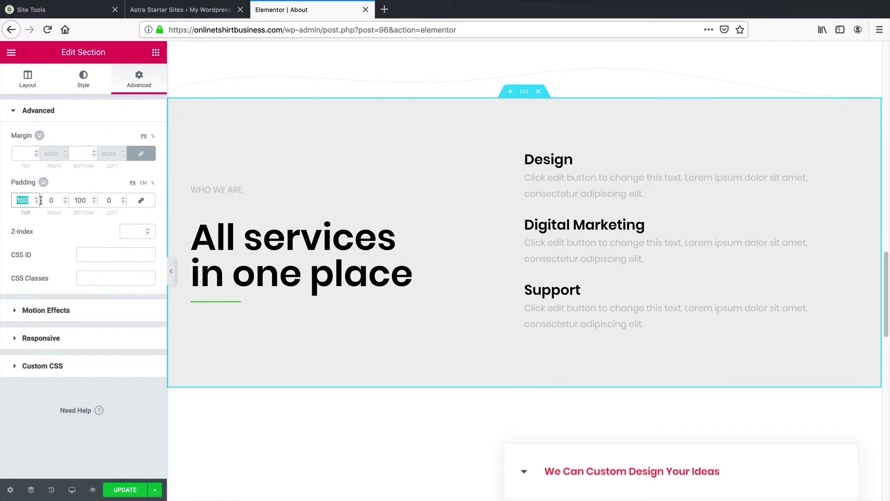
{"action": "type", "text": "50"}
{"action": "key", "text": "Tab"}
{"action": "key", "text": "Tab"}
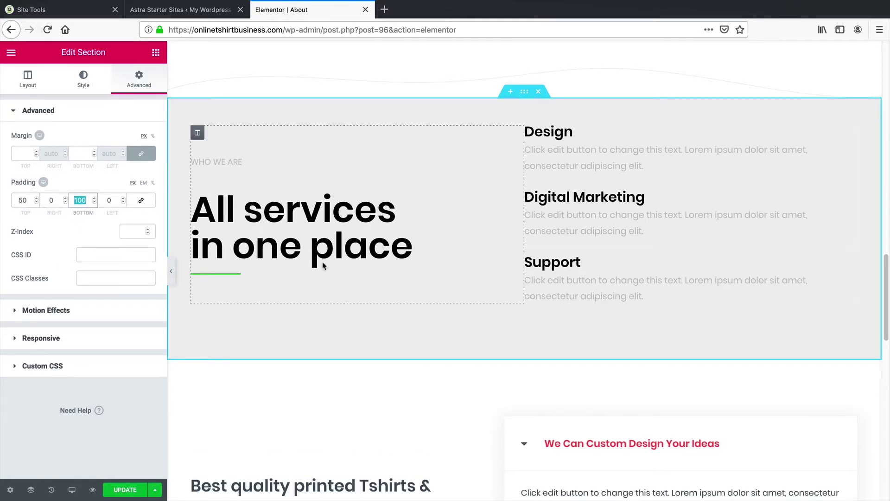
{"action": "type", "text": "50"}
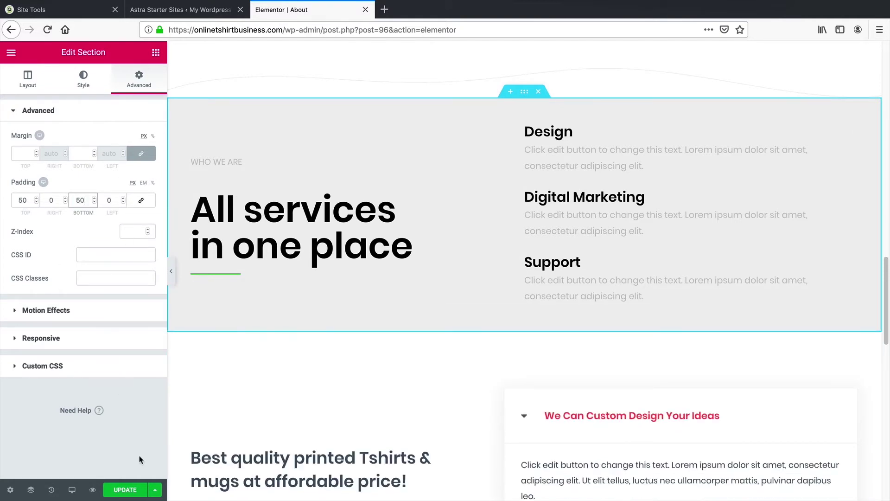
{"action": "left_click", "coordinate": [130, 498]}
Step: Move the Best Quality column after Best Offers and update the About page
{"action": "scroll", "coordinate": [373, 373], "scroll_direction": "down", "scroll_amount": 6}
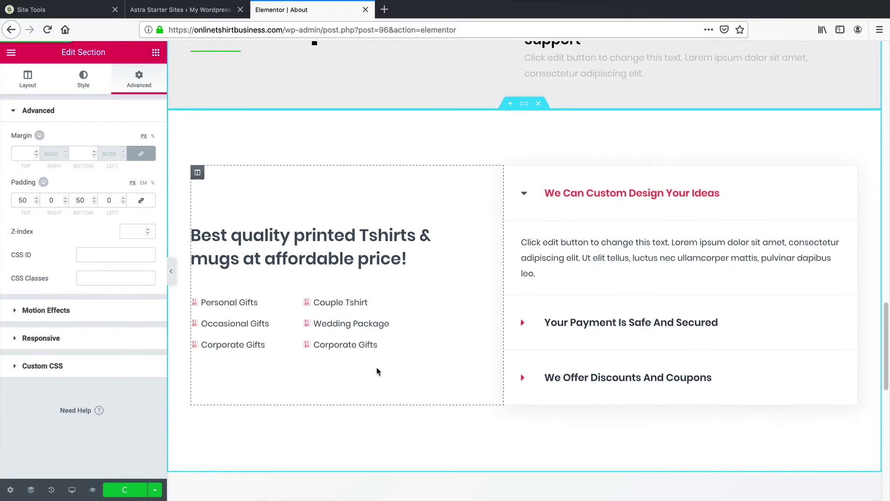
{"action": "scroll", "coordinate": [384, 363], "scroll_direction": "down", "scroll_amount": 7}
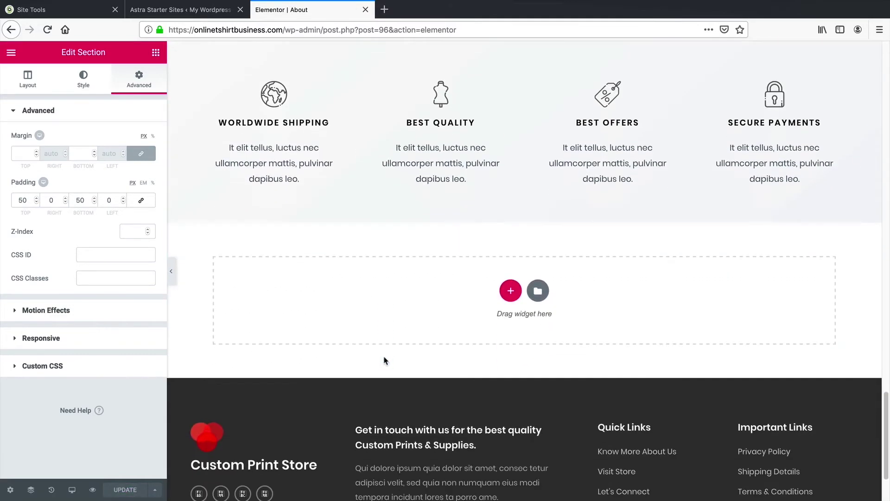
{"action": "scroll", "coordinate": [393, 355], "scroll_direction": "up", "scroll_amount": 3}
{"action": "scroll", "coordinate": [418, 341], "scroll_direction": "down", "scroll_amount": 1}
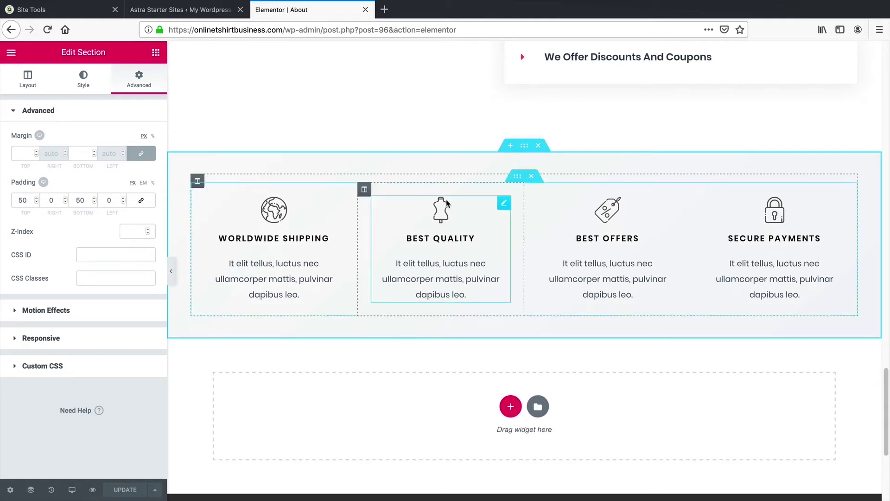
{"action": "left_click_drag", "start_coordinate": [364, 191], "coordinate": [570, 199]}
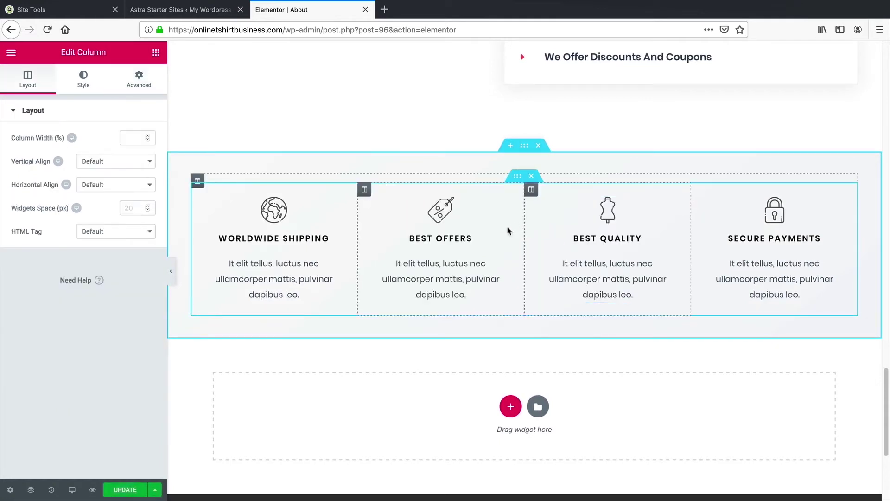
{"action": "left_click", "coordinate": [134, 490]}
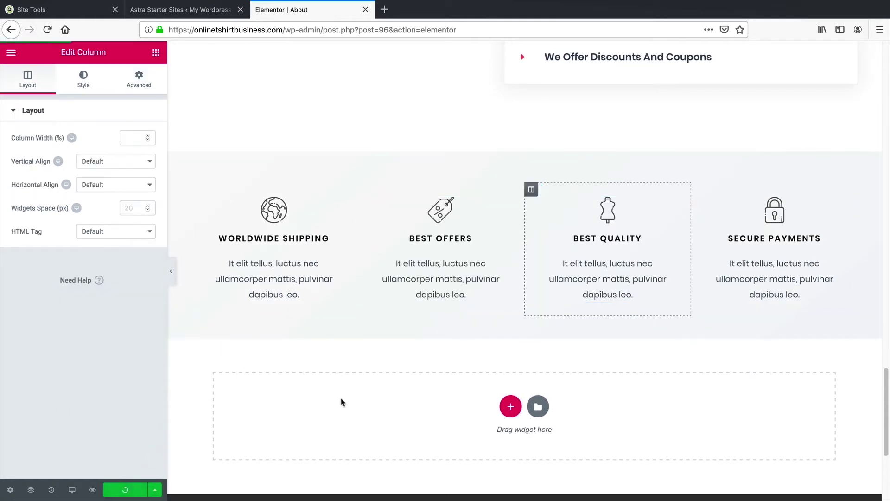
{"action": "scroll", "coordinate": [357, 399], "scroll_direction": "up", "scroll_amount": 14}
{"action": "scroll", "coordinate": [371, 396], "scroll_direction": "up", "scroll_amount": 15}
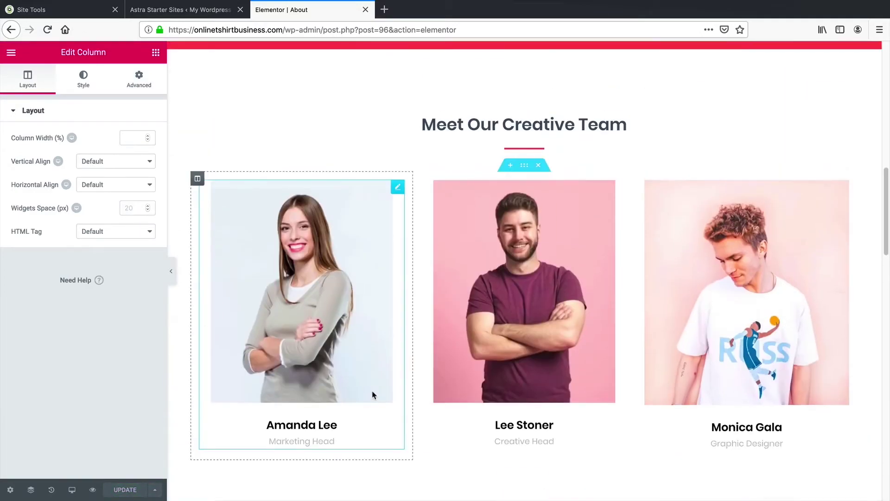
{"action": "scroll", "coordinate": [385, 385], "scroll_direction": "up", "scroll_amount": 1}
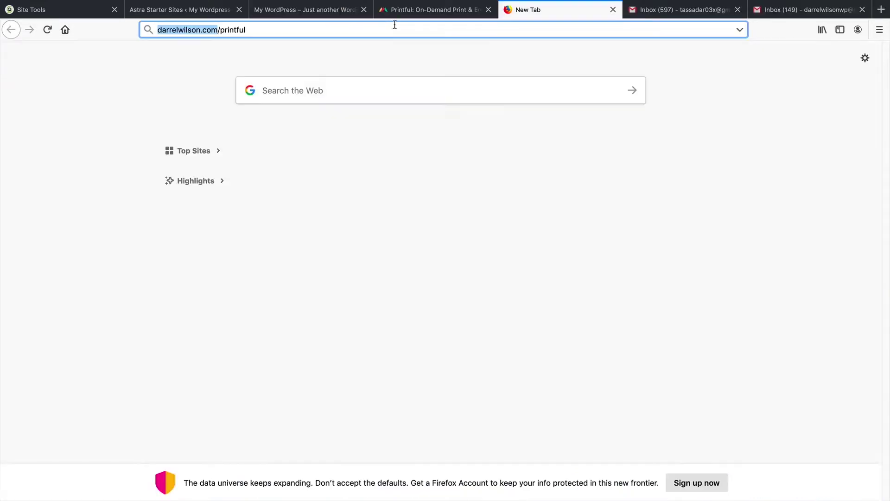
Step: Switch to the printful.com tab and start signing up for a Printful account
{"action": "left_click", "coordinate": [411, 9]}
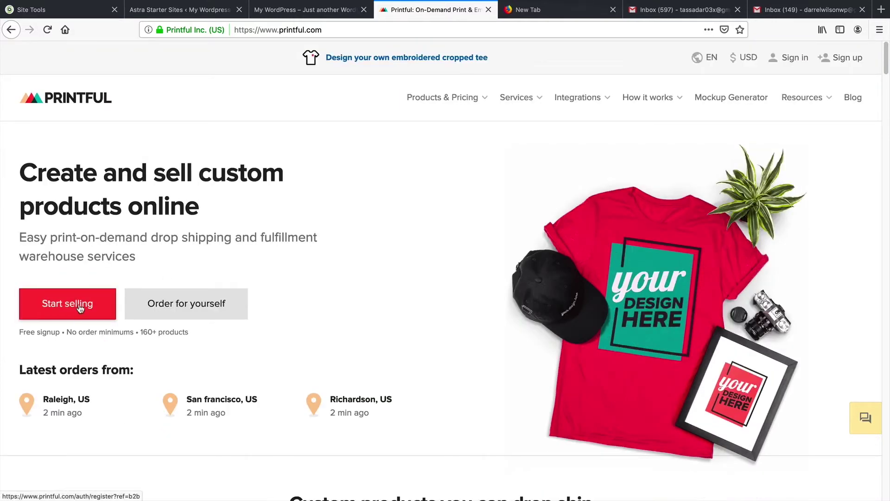
{"action": "left_click", "coordinate": [79, 308]}
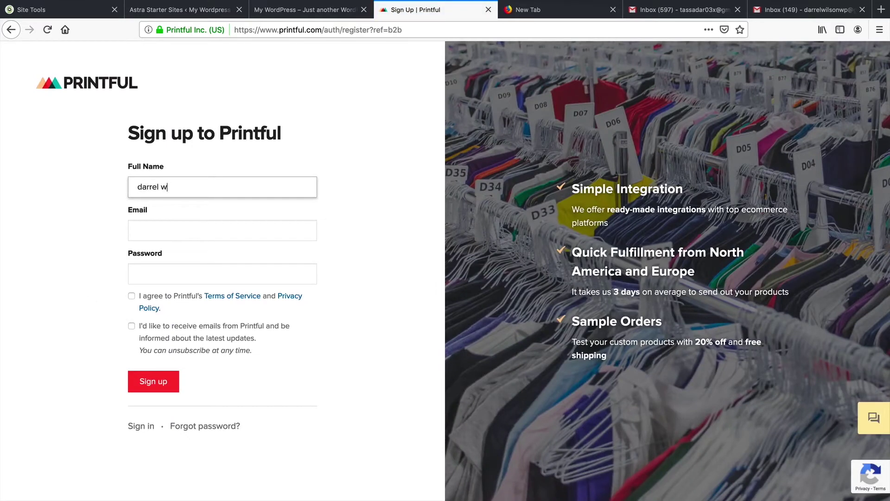
Step: Enter the email and password, accept the Terms, sign up, save the login, and open email confirmation
{"action": "key", "text": "Tab"}
{"action": "key", "text": "Tab"}
{"action": "type", "text": "****"}
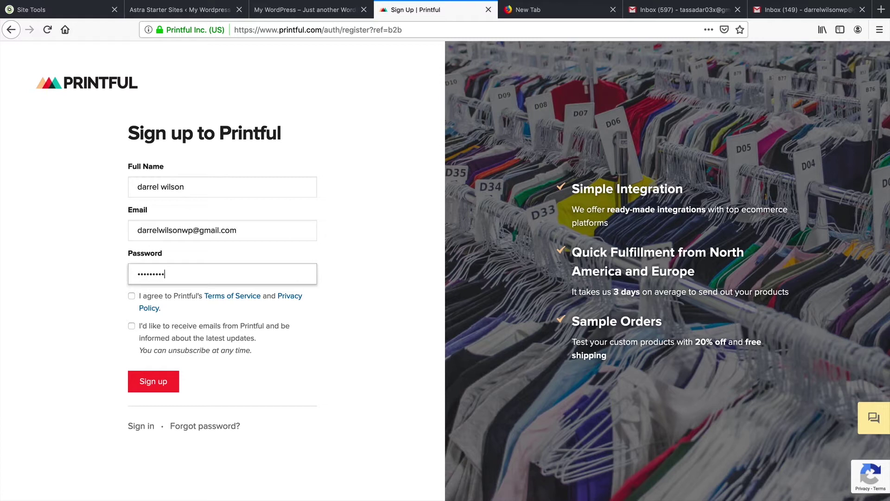
{"action": "left_click", "coordinate": [132, 297]}
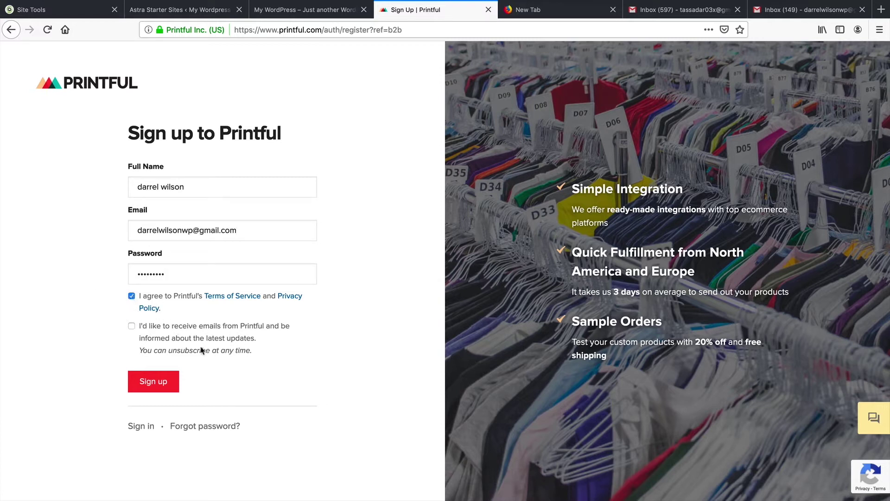
{"action": "left_click", "coordinate": [163, 382]}
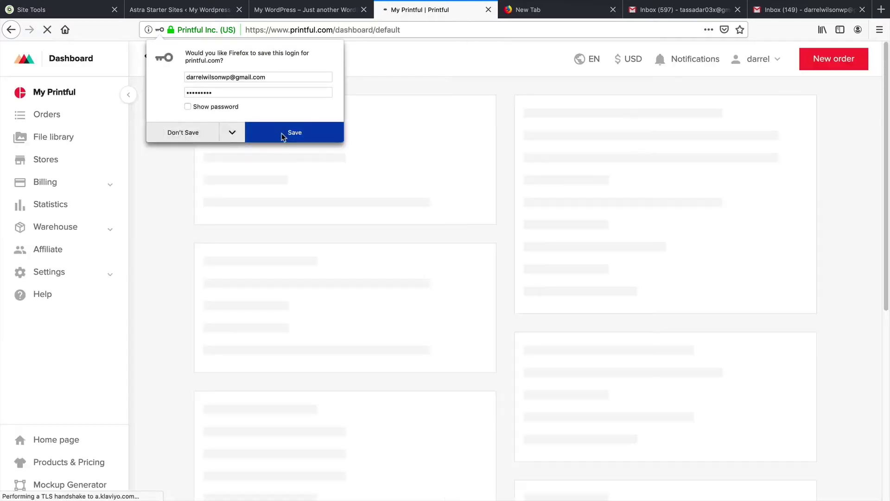
{"action": "left_click", "coordinate": [283, 134]}
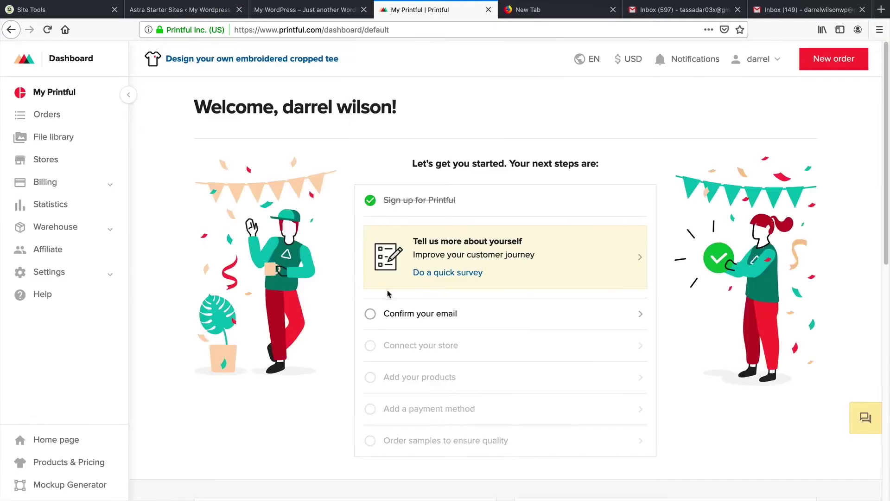
{"action": "left_click", "coordinate": [374, 316]}
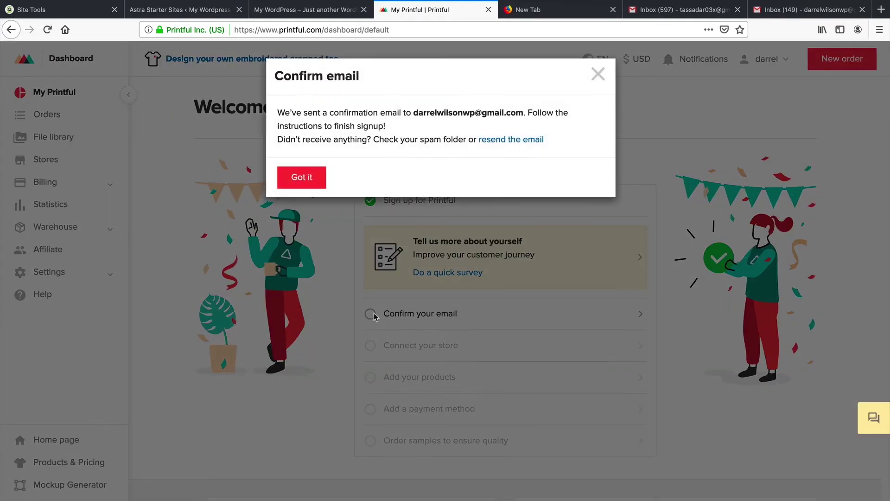
Step: Confirm the Printful account email through the Gmail message and save the account settings
{"action": "left_click", "coordinate": [303, 179]}
{"action": "left_click", "coordinate": [806, 10]}
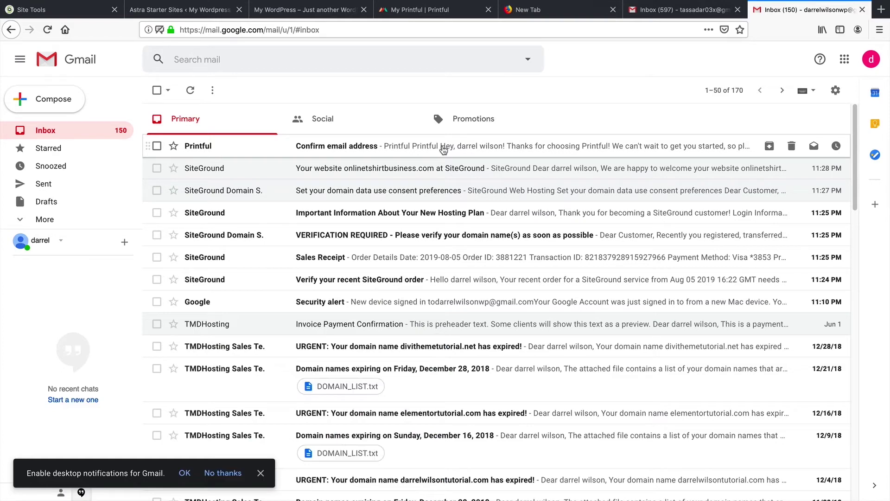
{"action": "left_click", "coordinate": [444, 150]}
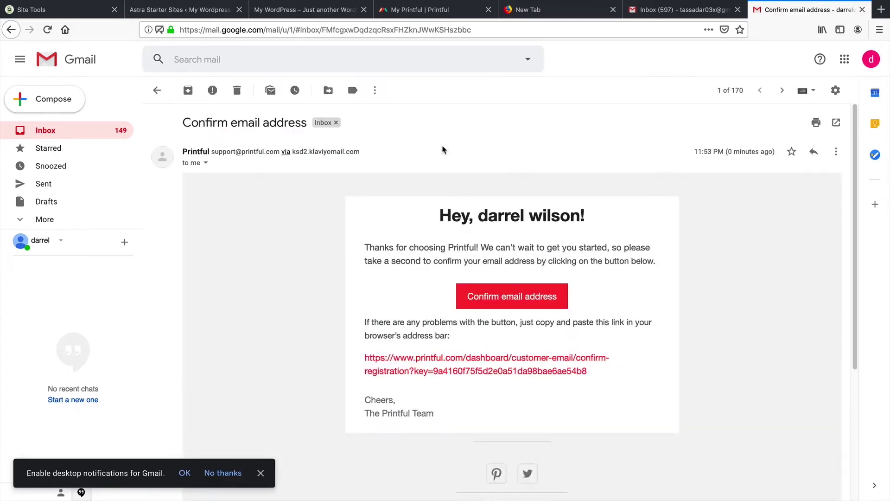
{"action": "left_click", "coordinate": [527, 321]}
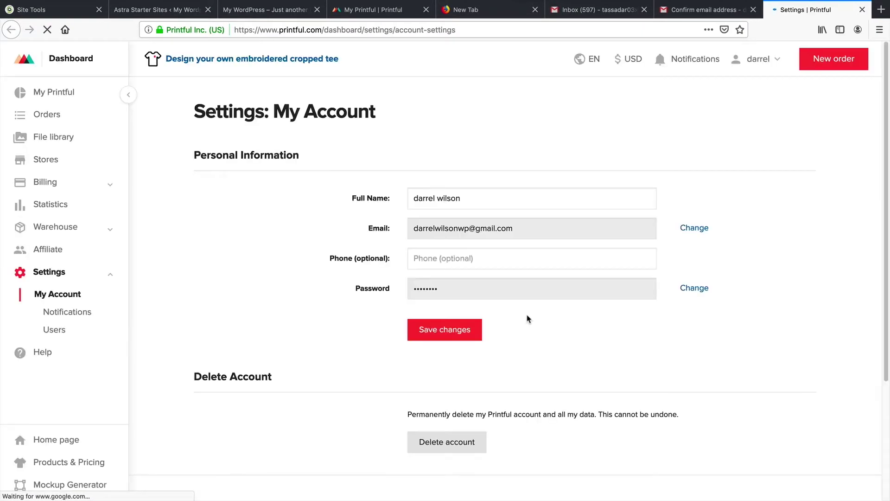
{"action": "left_click", "coordinate": [479, 331]}
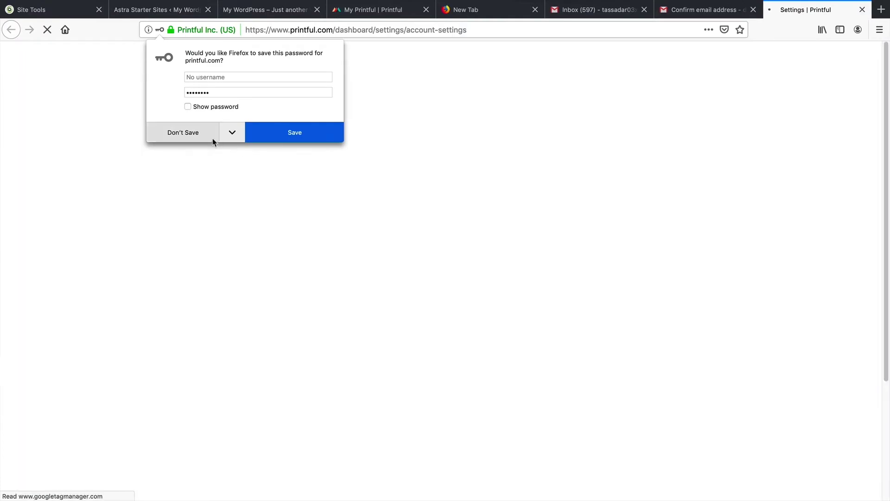
Step: Decline the browser's password prompts and go to Printful's page for connecting an online store
{"action": "left_click", "coordinate": [209, 136]}
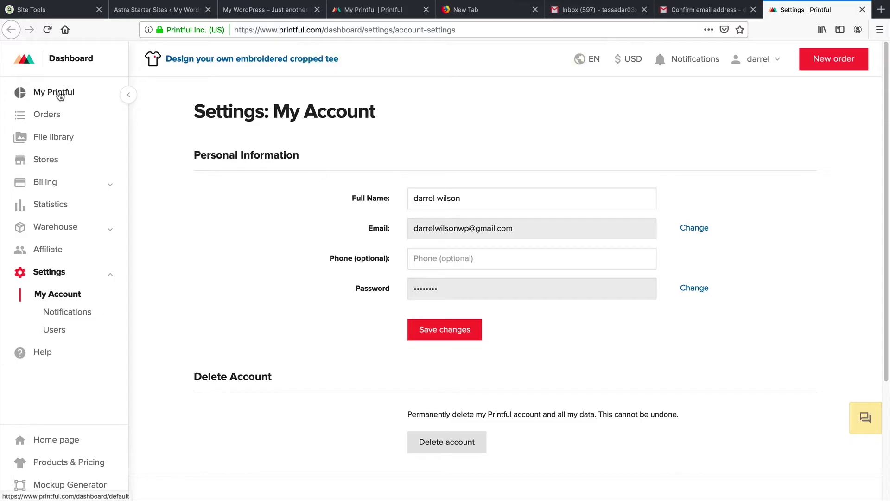
{"action": "left_click", "coordinate": [56, 93]}
{"action": "left_click", "coordinate": [192, 134]}
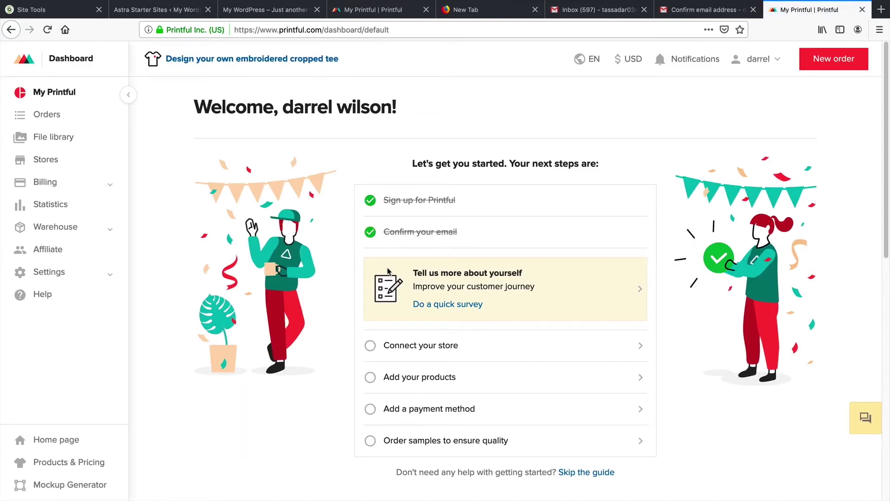
{"action": "left_click", "coordinate": [374, 346]}
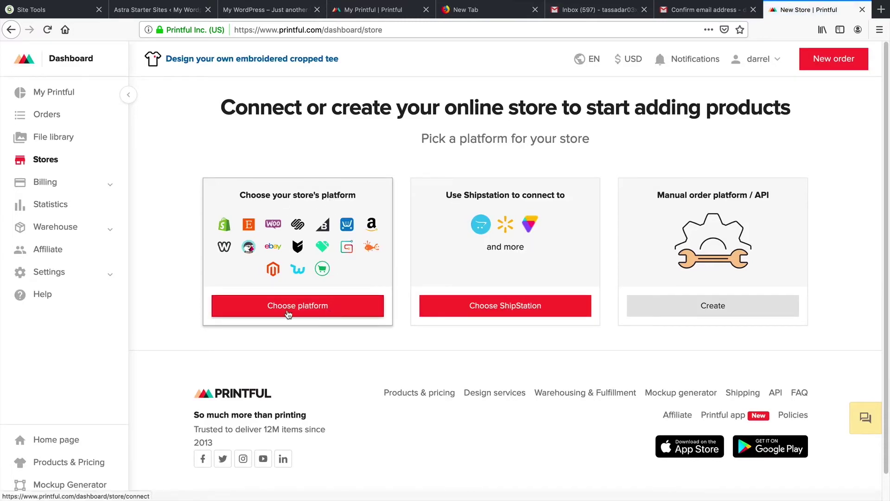
Step: Review Printful's WooCommerce setup steps for an existing store, then return to the Printful dashboard
{"action": "left_click", "coordinate": [290, 307]}
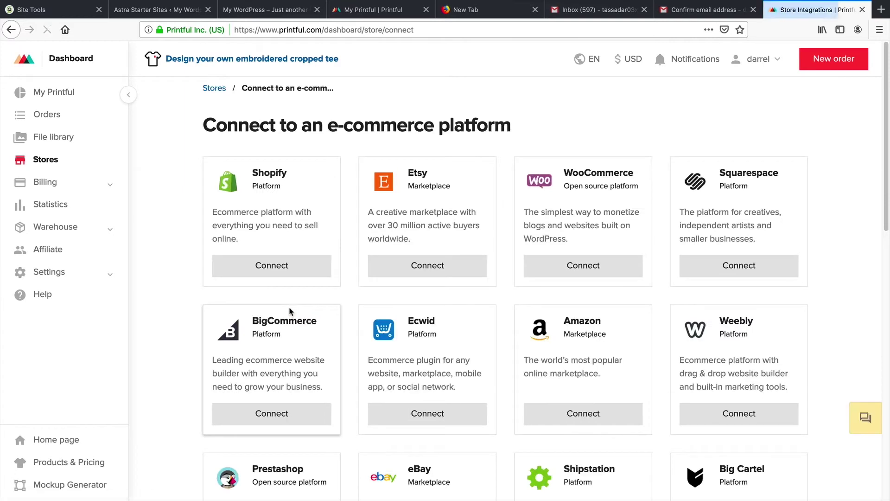
{"action": "left_click", "coordinate": [584, 267]}
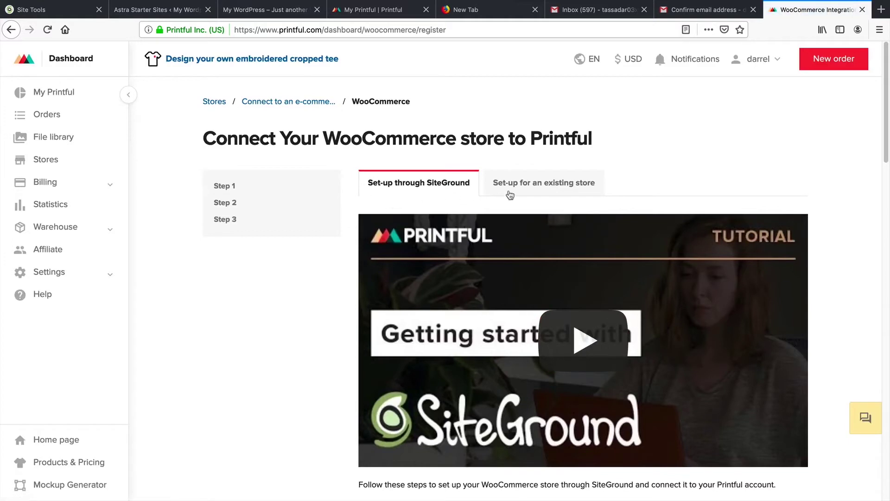
{"action": "left_click", "coordinate": [520, 185]}
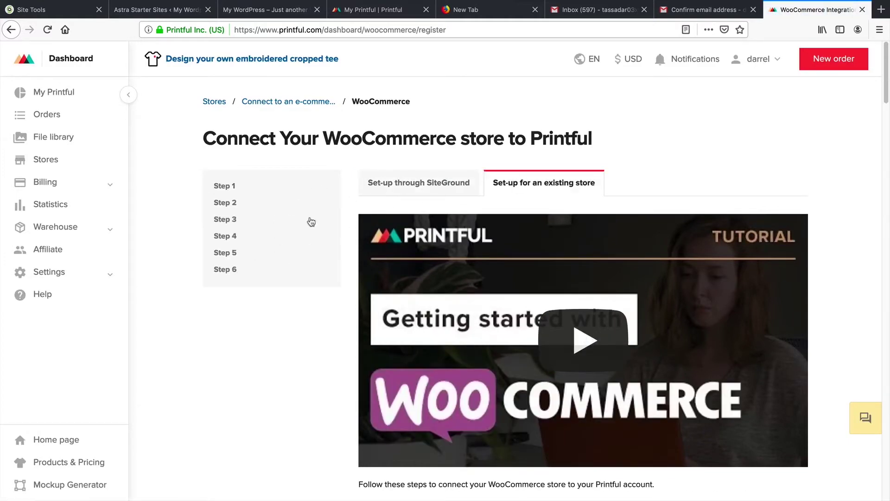
{"action": "left_click", "coordinate": [66, 93]}
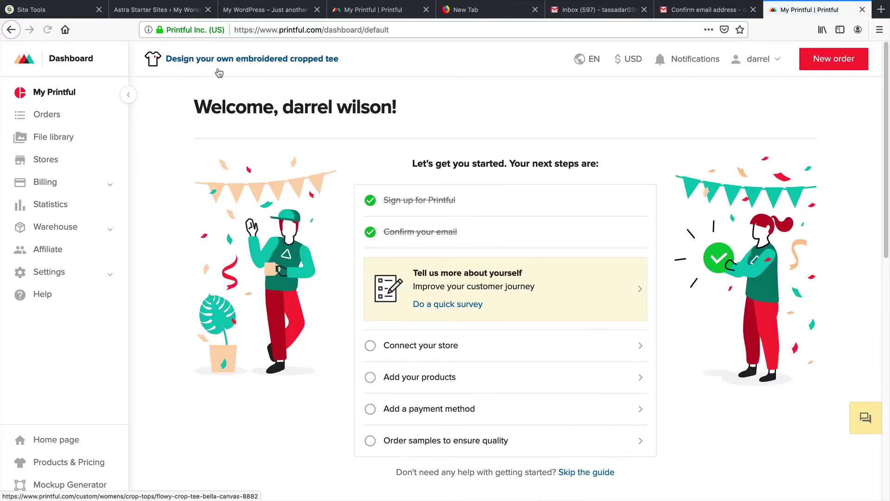
Step: Switch to the WordPress admin dashboard and go to the Add New plugins page
{"action": "left_click", "coordinate": [257, 14]}
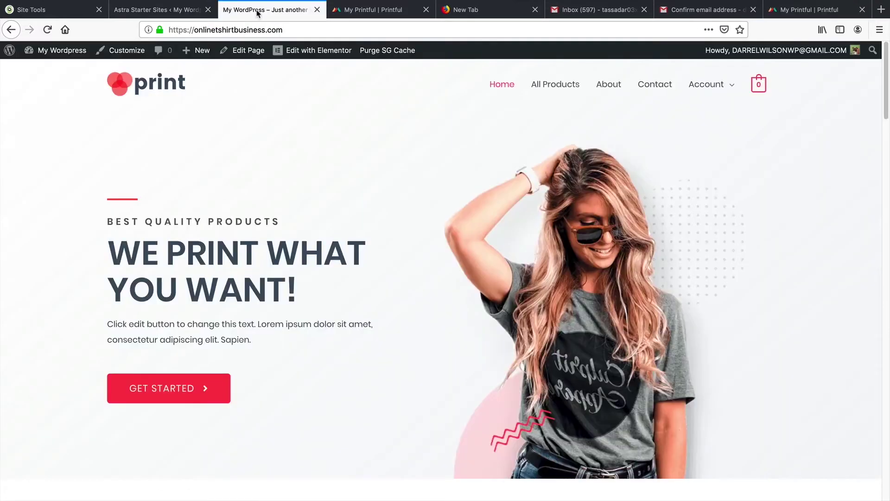
{"action": "mouse_move", "coordinate": [58, 51]}
{"action": "left_click", "coordinate": [55, 73]}
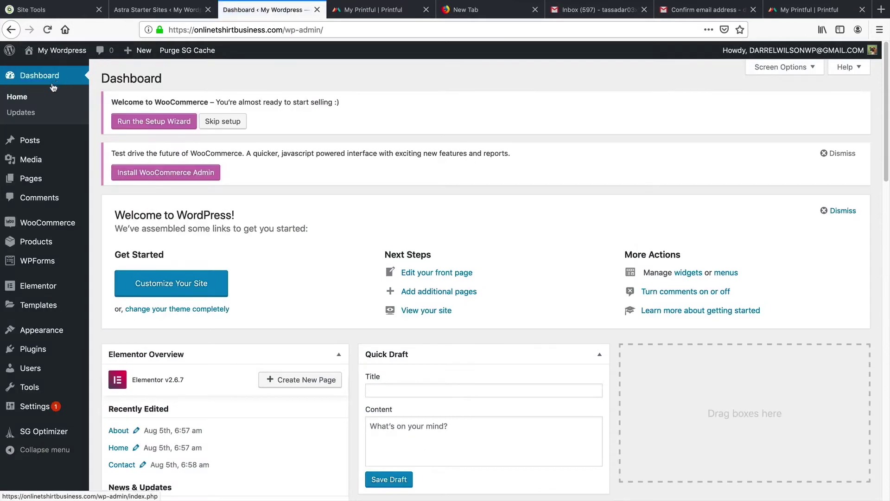
{"action": "mouse_move", "coordinate": [57, 350]}
{"action": "left_click", "coordinate": [111, 364]}
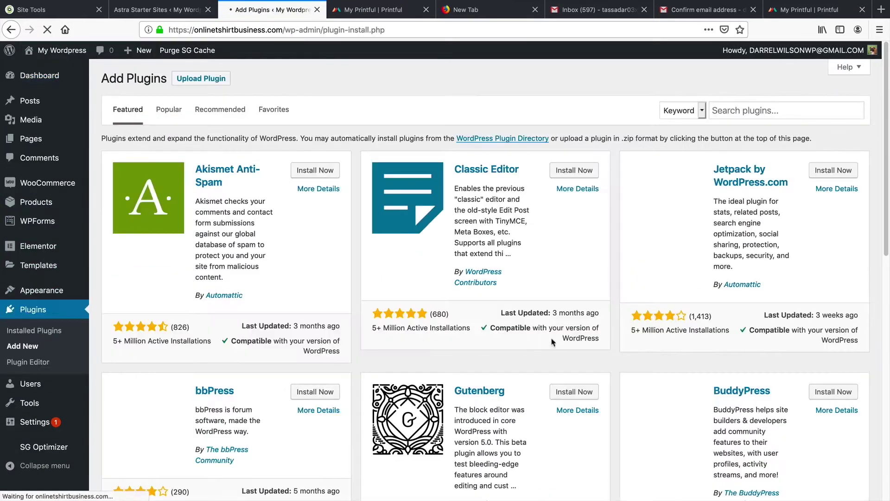
Step: Search 'prionful', install and activate Printful Integration for WooCommerce, and open its page
{"action": "left_click", "coordinate": [771, 112]}
{"action": "type", "text": "prion"}
{"action": "type", "text": "ful"}
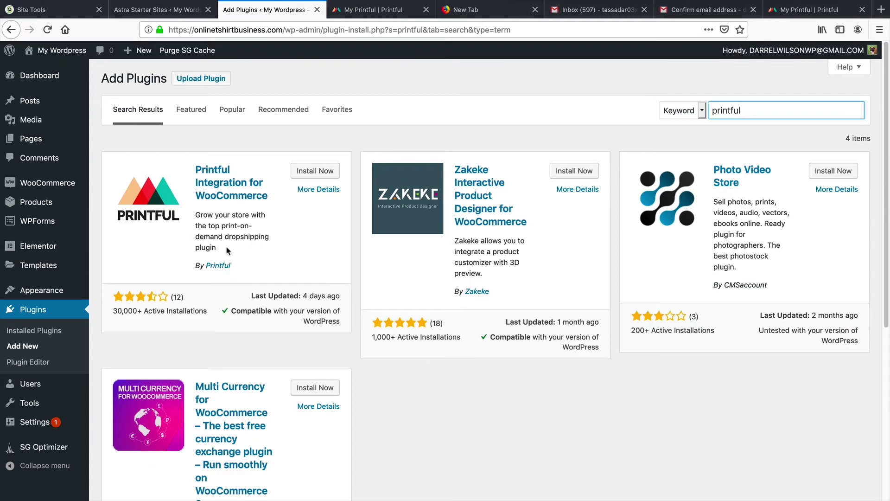
{"action": "left_click", "coordinate": [315, 171]}
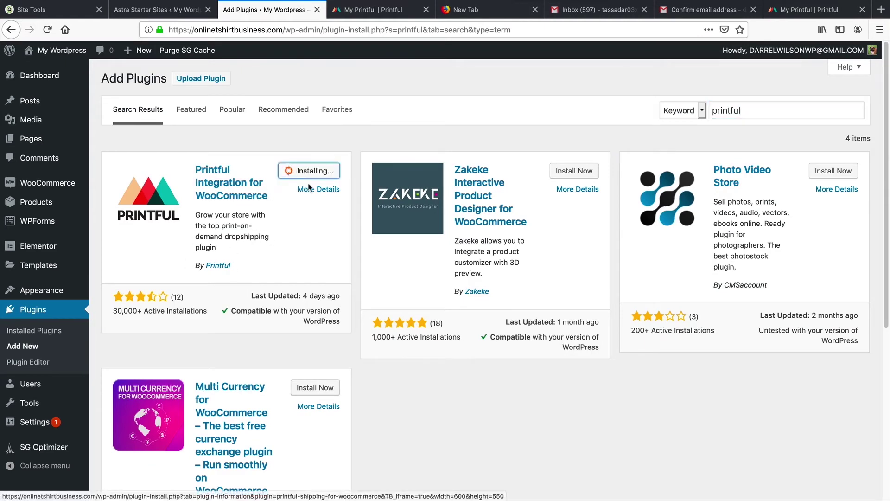
{"action": "left_click", "coordinate": [333, 177]}
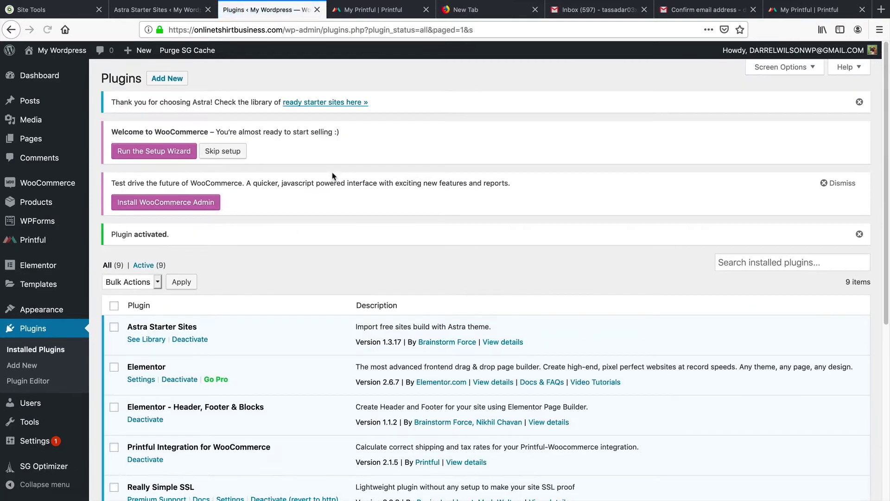
{"action": "scroll", "coordinate": [332, 125], "scroll_direction": "down", "scroll_amount": 5}
{"action": "left_click", "coordinate": [40, 241]}
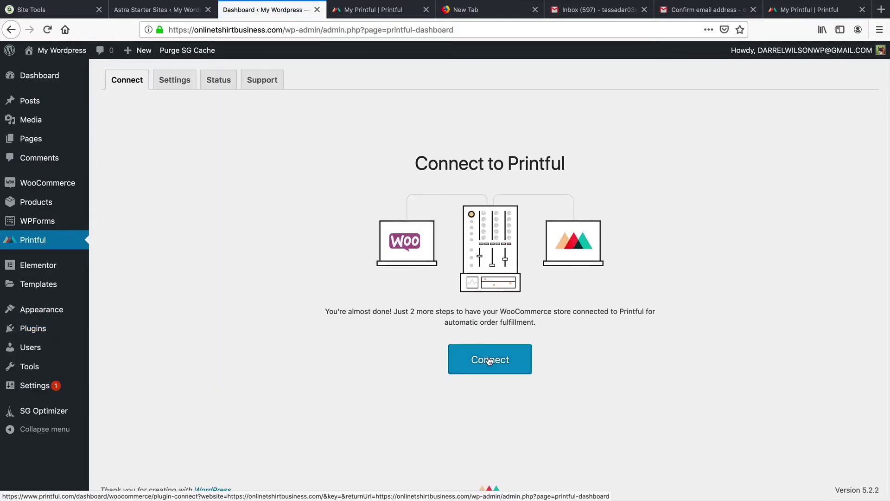
Step: Grant Printful read/write access and link the 'My Wordpress' store to the existing Printful account
{"action": "left_click", "coordinate": [489, 362]}
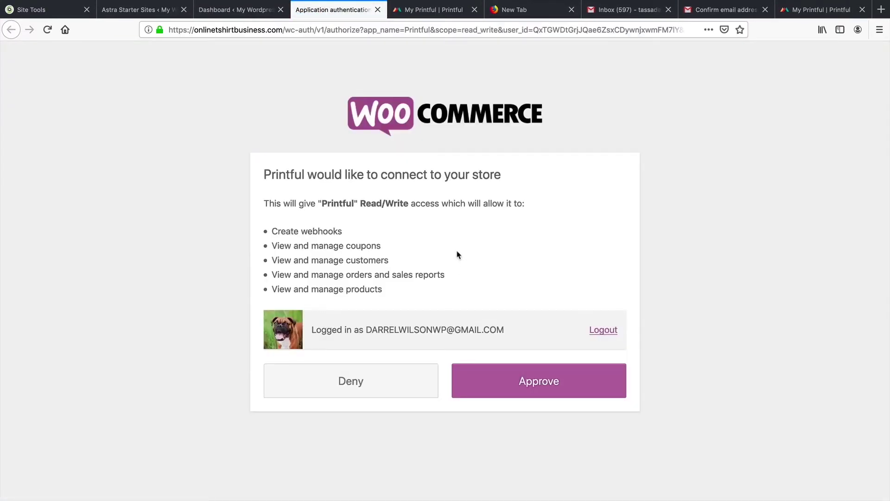
{"action": "left_click", "coordinate": [550, 381]}
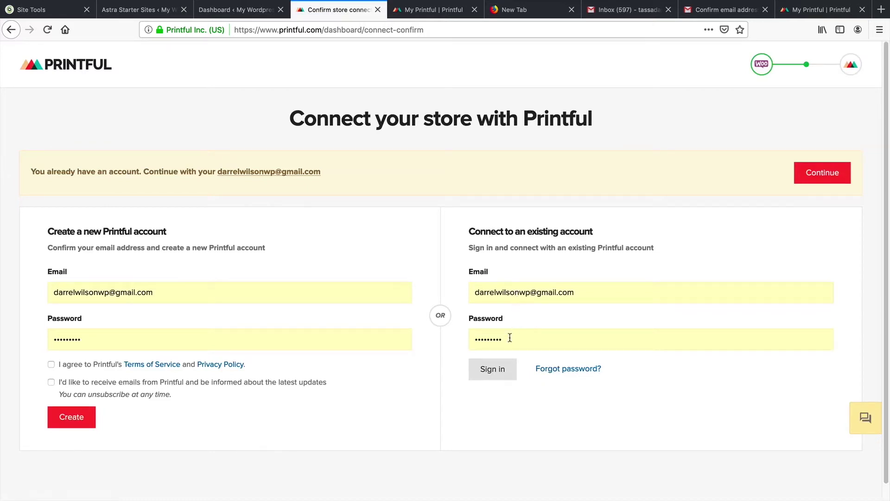
{"action": "left_click", "coordinate": [497, 370]}
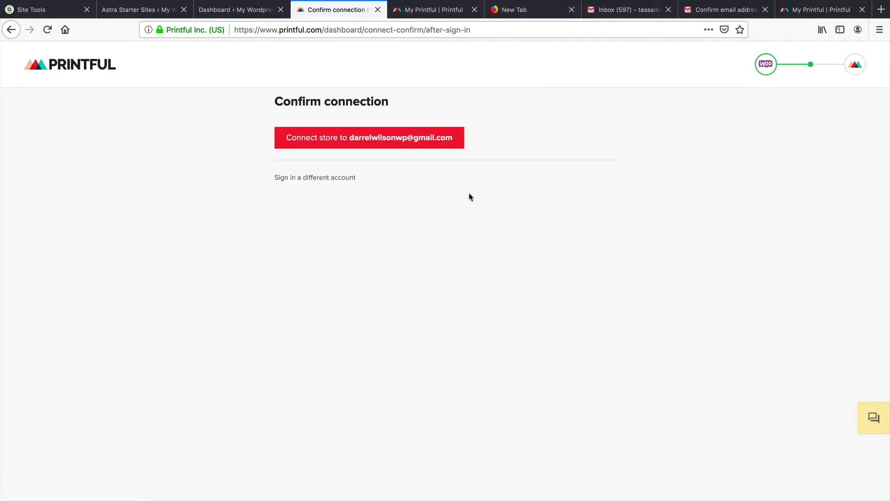
{"action": "left_click", "coordinate": [360, 139]}
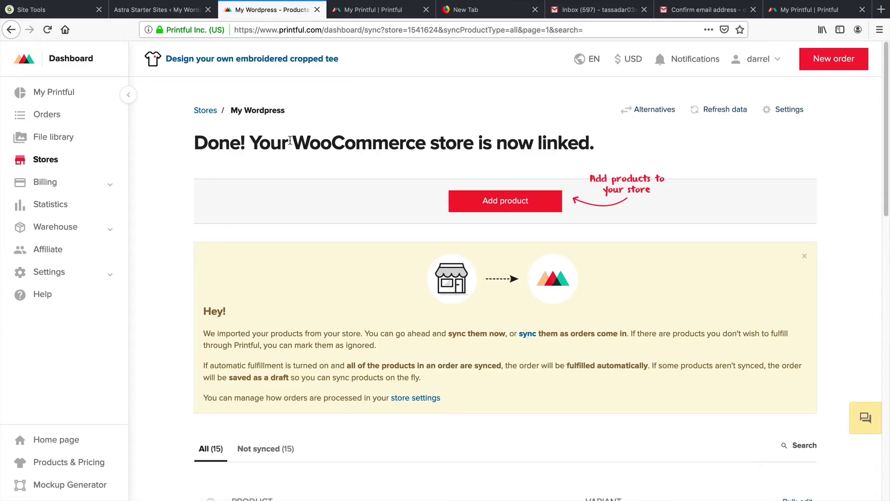
Step: Close the Astra import preview, view the live homepage, then launch the WooCommerce Setup Wizard
{"action": "left_click", "coordinate": [176, 14]}
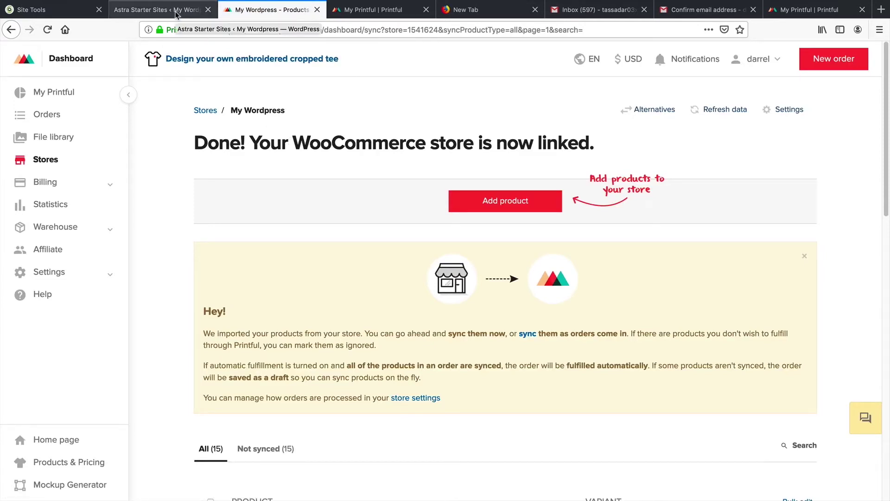
{"action": "left_click", "coordinate": [14, 54]}
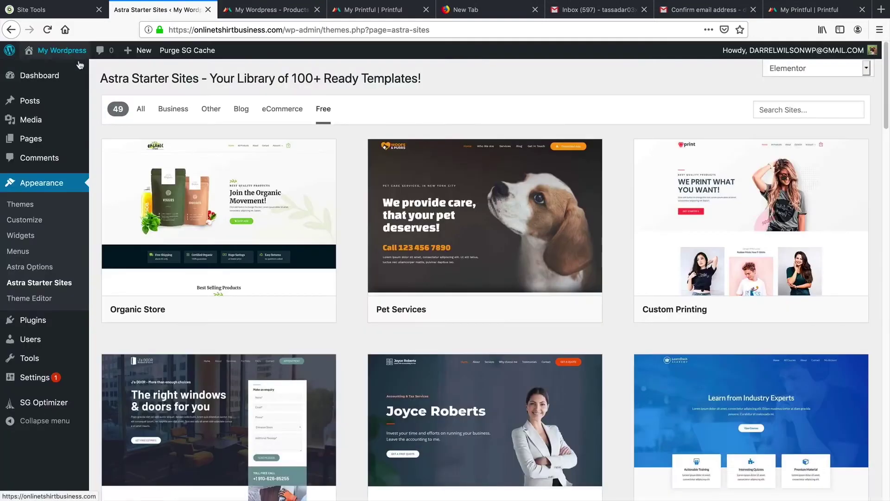
{"action": "left_click", "coordinate": [67, 72]}
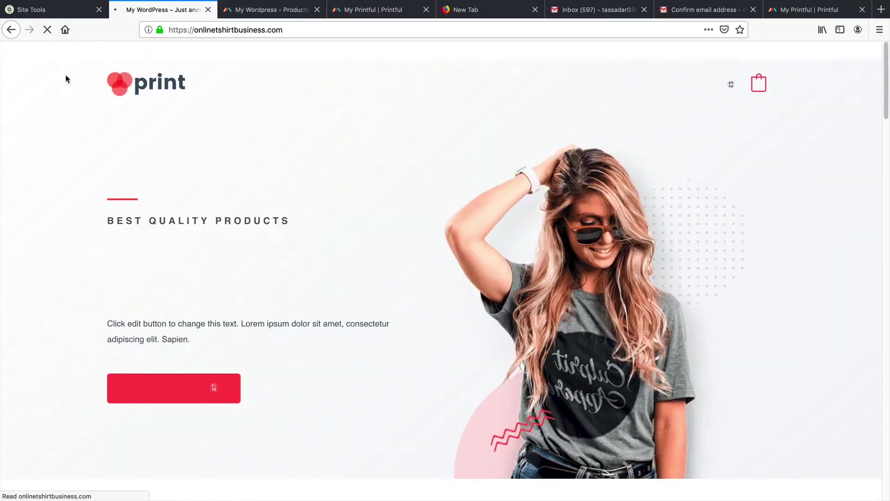
{"action": "left_click", "coordinate": [65, 71]}
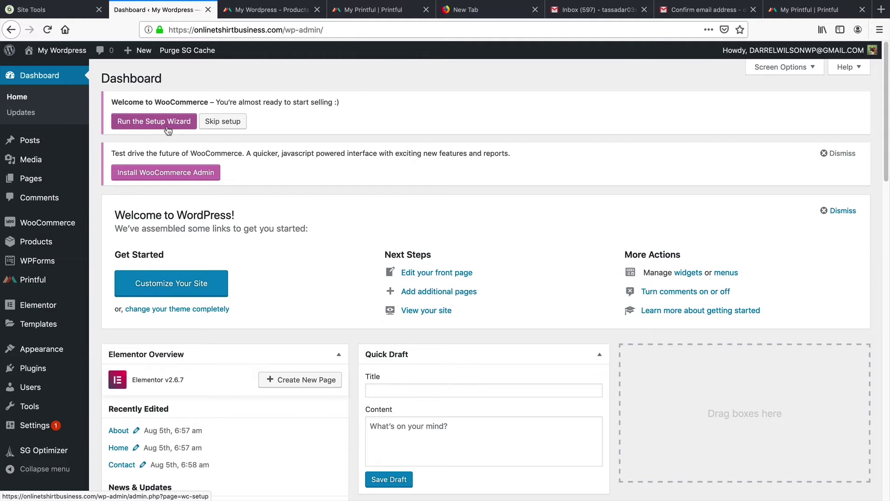
{"action": "left_click", "coordinate": [167, 122]}
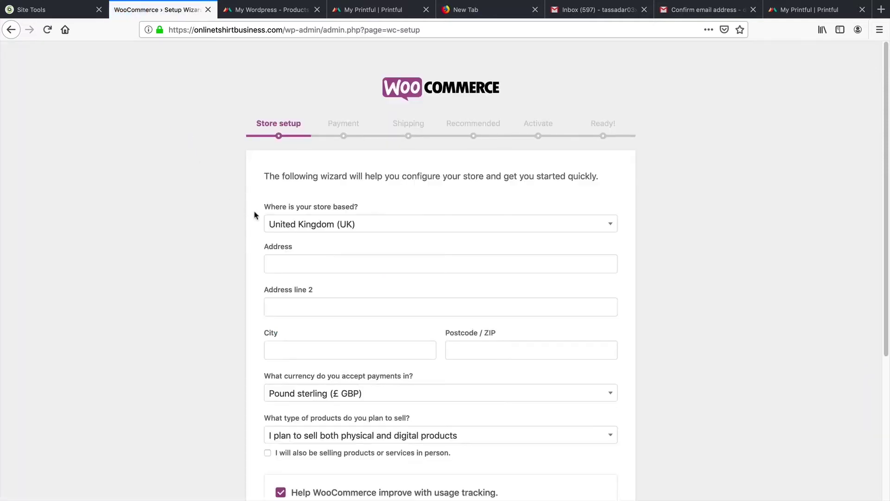
Step: Set the store location to United States (US) with street address 1044 and save the store details
{"action": "scroll", "coordinate": [287, 204], "scroll_direction": "down", "scroll_amount": 2}
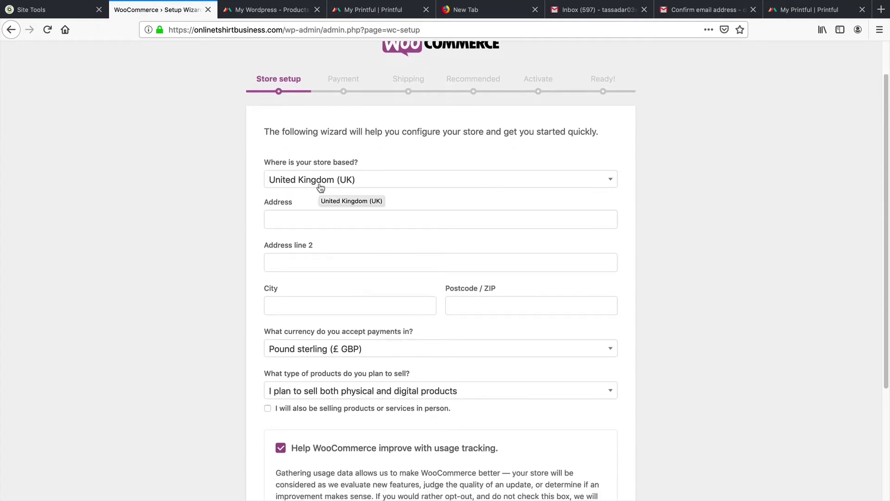
{"action": "left_click", "coordinate": [320, 186]}
{"action": "left_click", "coordinate": [350, 281]}
{"action": "left_click", "coordinate": [362, 223]}
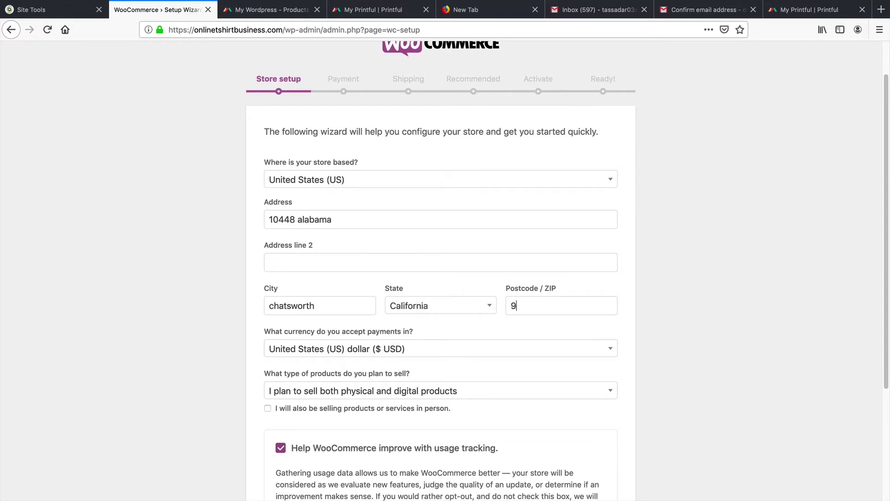
{"action": "scroll", "coordinate": [487, 340], "scroll_direction": "down", "scroll_amount": 3}
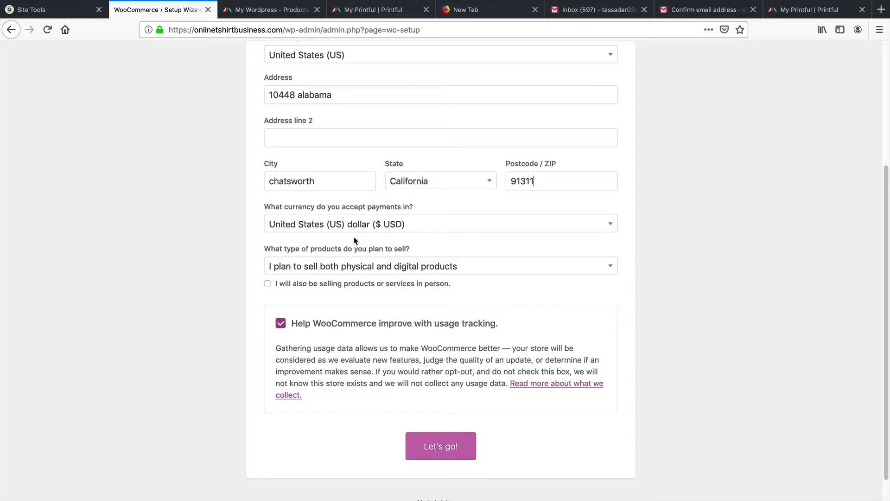
{"action": "left_click", "coordinate": [438, 445]}
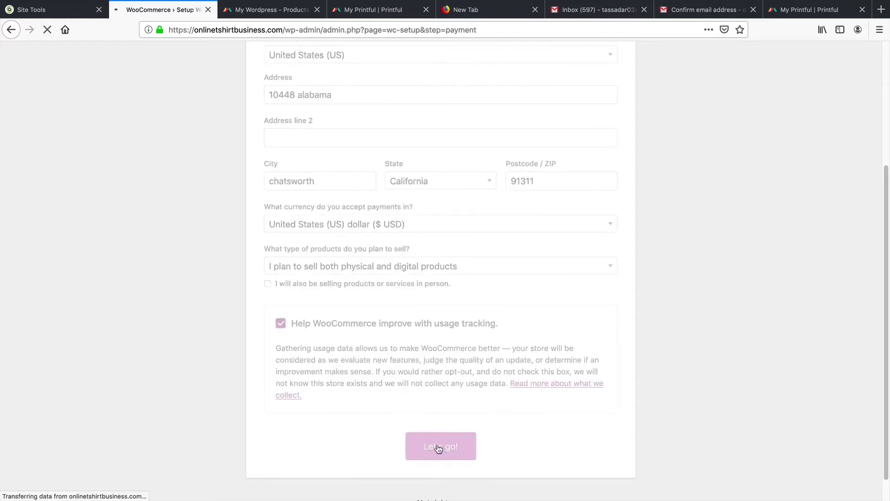
Step: Switch off Stripe payments and move on to the Shipping step
{"action": "scroll", "coordinate": [443, 417], "scroll_direction": "down", "scroll_amount": 3}
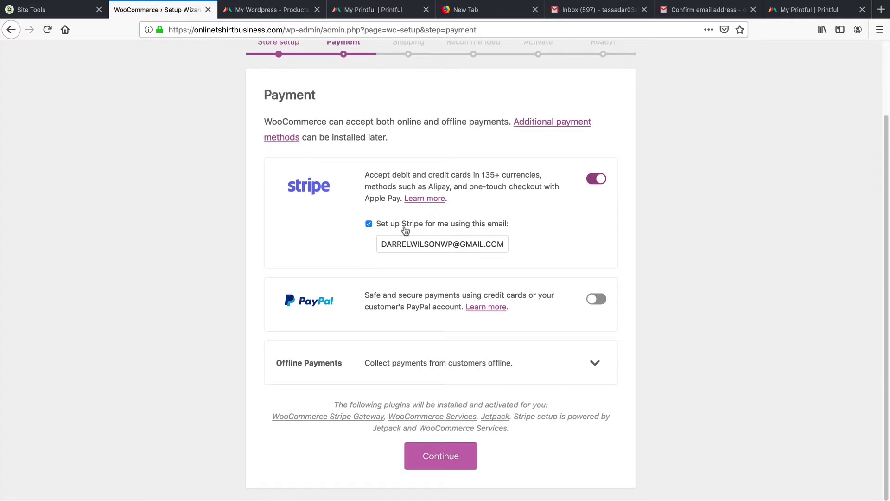
{"action": "left_click", "coordinate": [597, 179]}
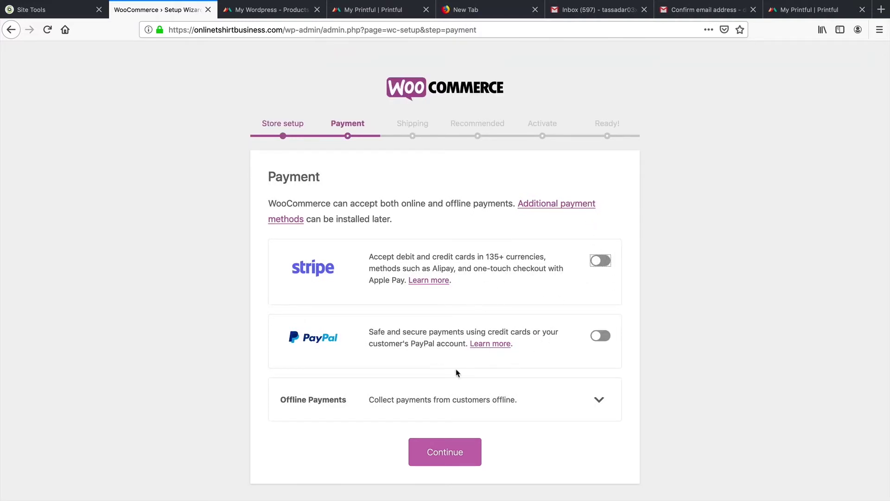
{"action": "left_click", "coordinate": [453, 452]}
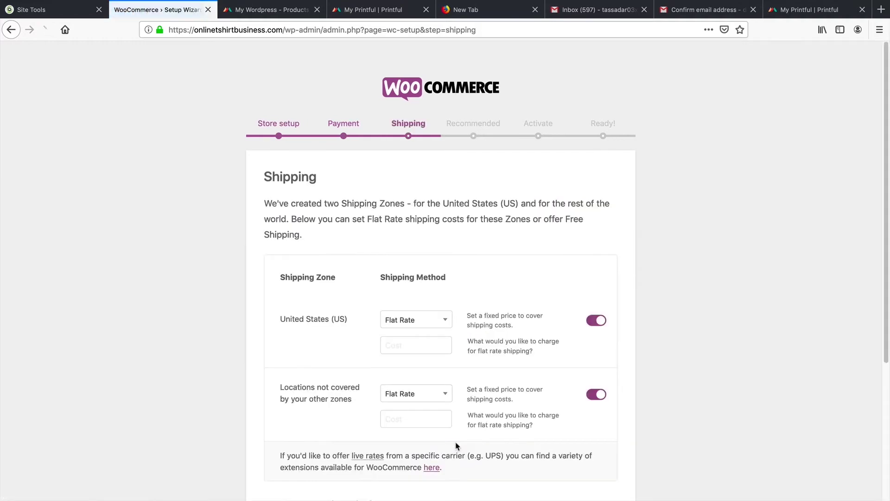
Step: Turn off home shipping labels and give both the United States and other zones Free Shipping
{"action": "scroll", "coordinate": [455, 418], "scroll_direction": "down", "scroll_amount": 3}
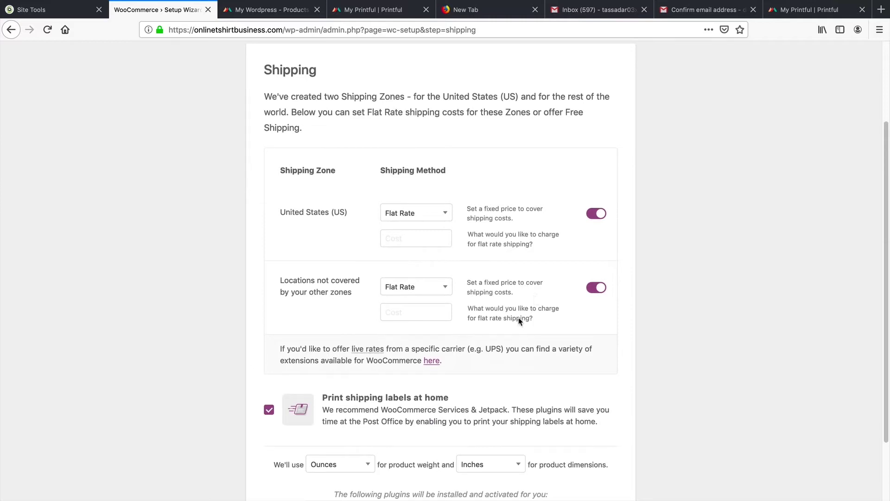
{"action": "scroll", "coordinate": [508, 332], "scroll_direction": "down", "scroll_amount": 3}
{"action": "scroll", "coordinate": [506, 324], "scroll_direction": "up", "scroll_amount": 2}
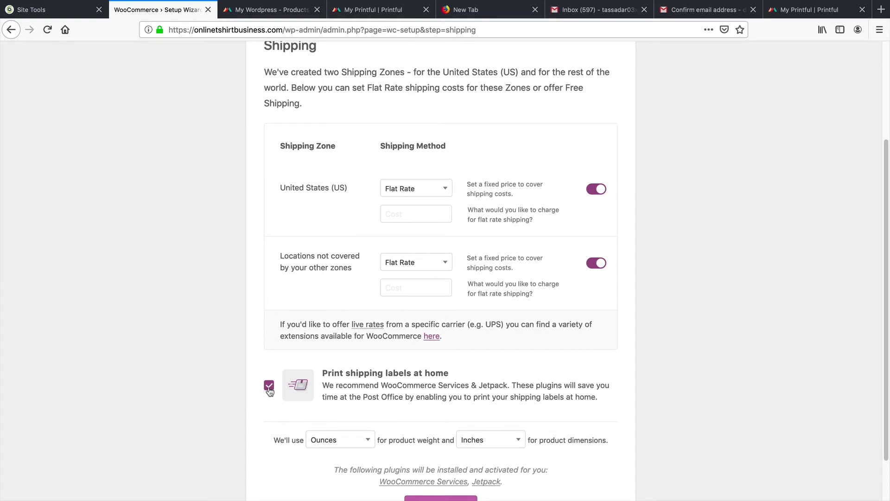
{"action": "left_click", "coordinate": [269, 388]}
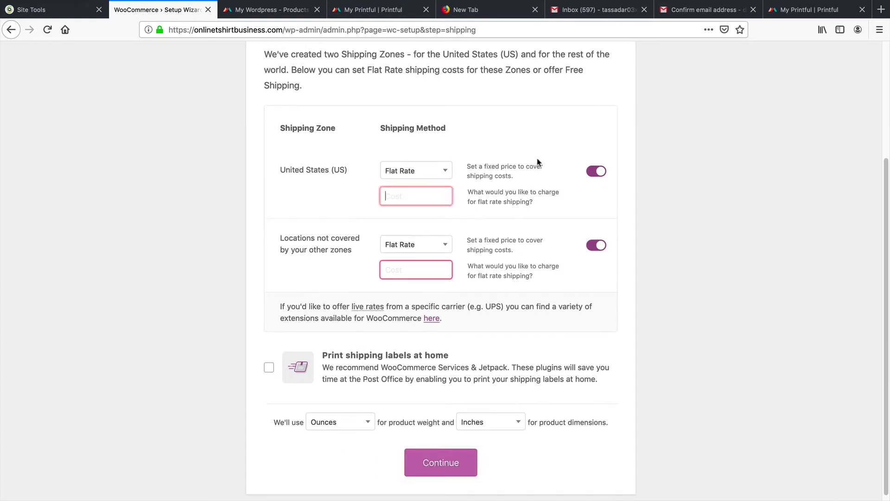
{"action": "left_click", "coordinate": [424, 171]}
{"action": "left_click", "coordinate": [429, 172]}
{"action": "left_click", "coordinate": [429, 172]}
{"action": "left_click", "coordinate": [416, 207]}
{"action": "left_click", "coordinate": [426, 237]}
{"action": "left_click", "coordinate": [427, 273]}
{"action": "left_click", "coordinate": [450, 459]}
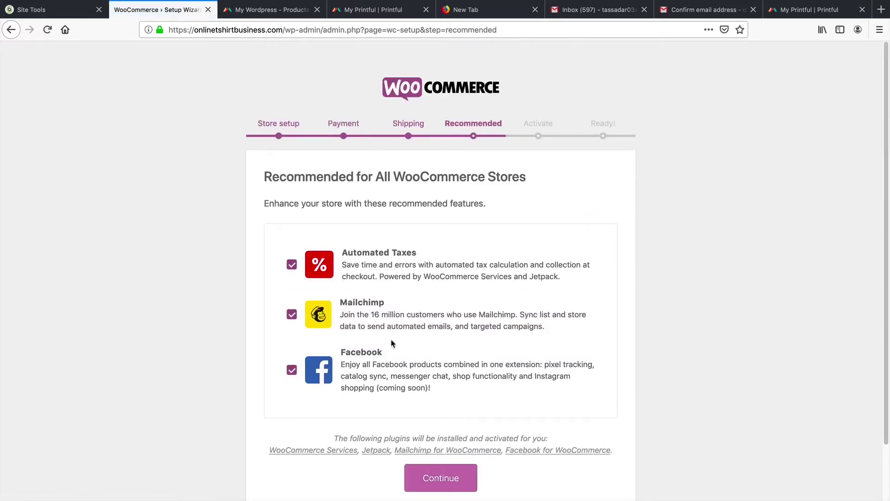
Step: Leave out the Automated Taxes, Mailchimp and Facebook recommendations and continue
{"action": "scroll", "coordinate": [402, 351], "scroll_direction": "down", "scroll_amount": 2}
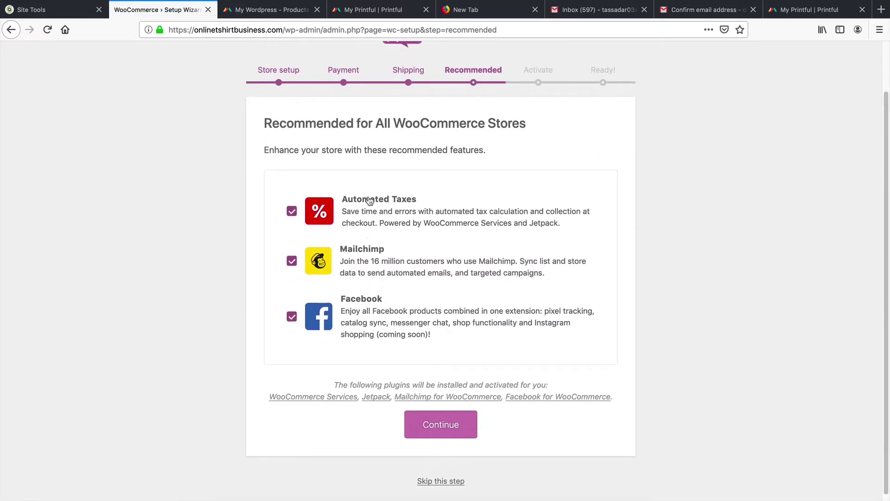
{"action": "left_click", "coordinate": [291, 211]}
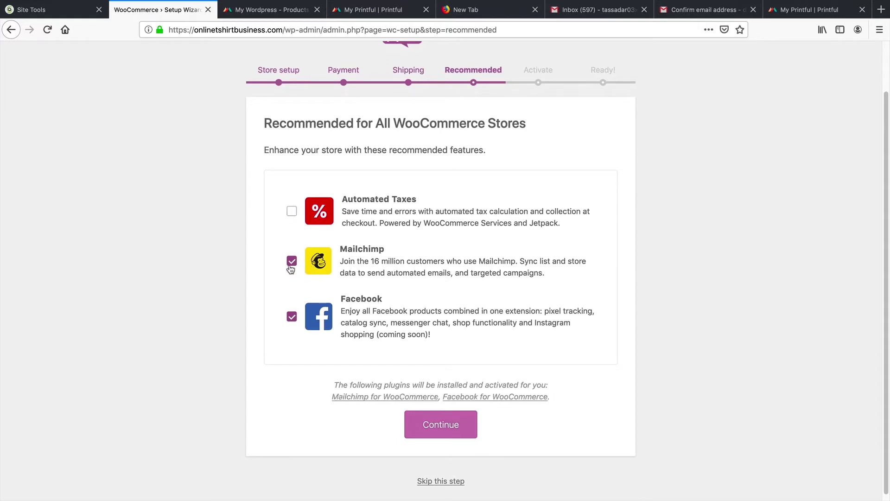
{"action": "left_click", "coordinate": [291, 261]}
{"action": "left_click", "coordinate": [292, 316]}
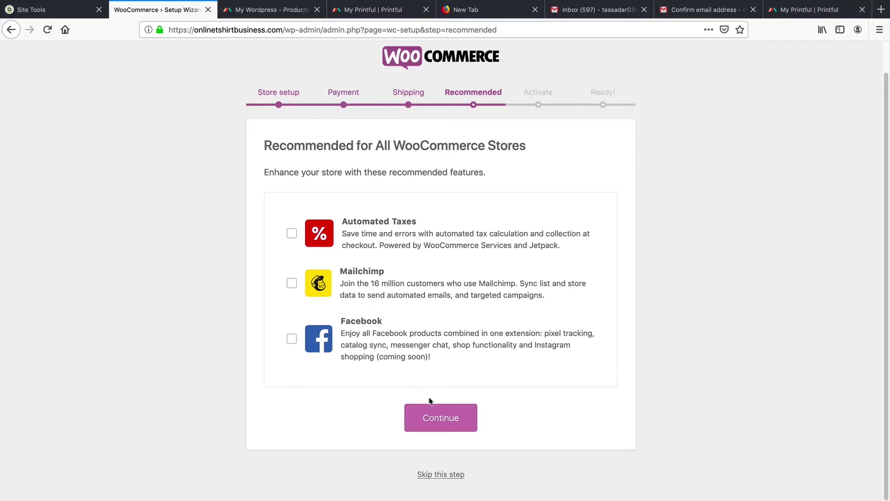
{"action": "left_click", "coordinate": [441, 418]}
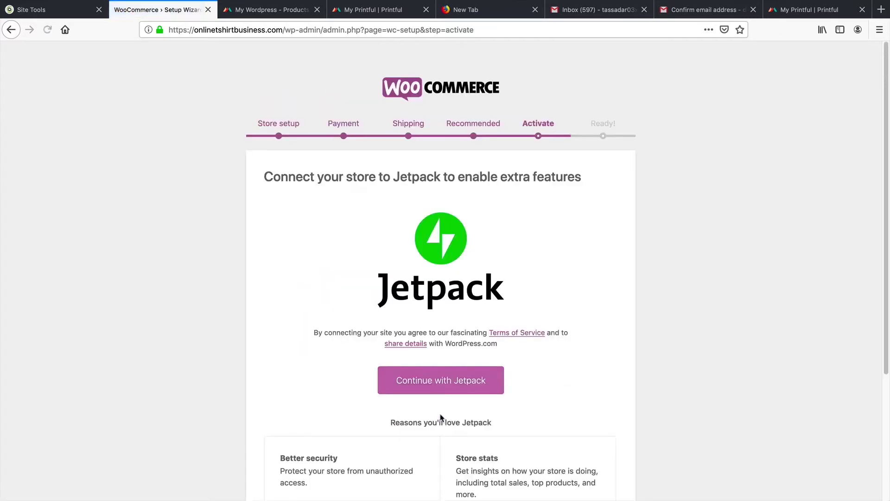
Step: Skip Jetpack, return to the WordPress dashboard, and start installing WooCommerce Admin
{"action": "scroll", "coordinate": [438, 408], "scroll_direction": "down", "scroll_amount": 3}
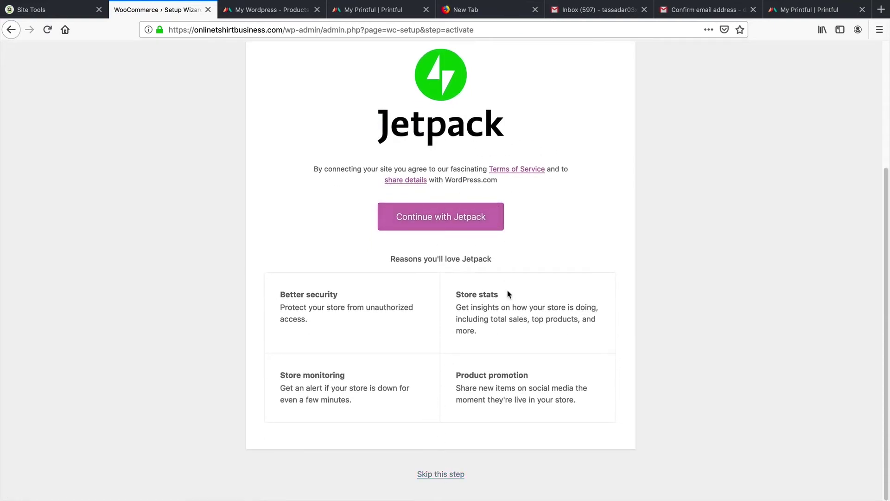
{"action": "left_click", "coordinate": [449, 474]}
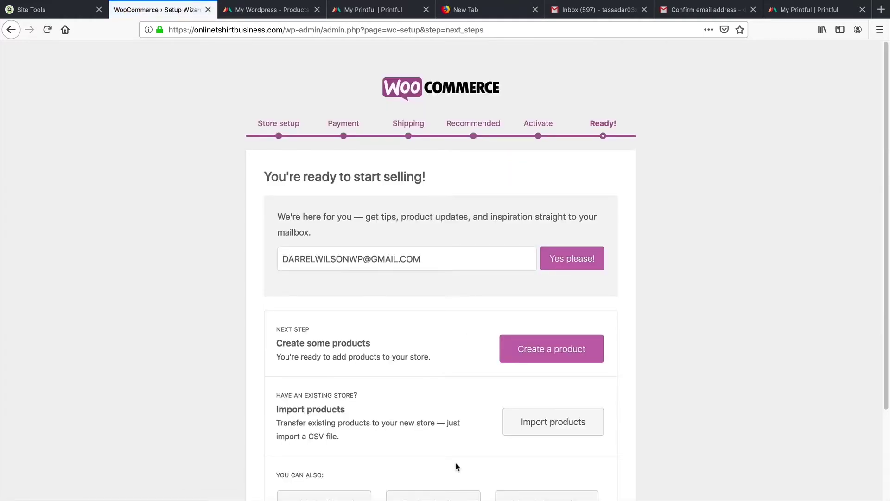
{"action": "scroll", "coordinate": [457, 468], "scroll_direction": "down", "scroll_amount": 3}
{"action": "left_click", "coordinate": [341, 401]}
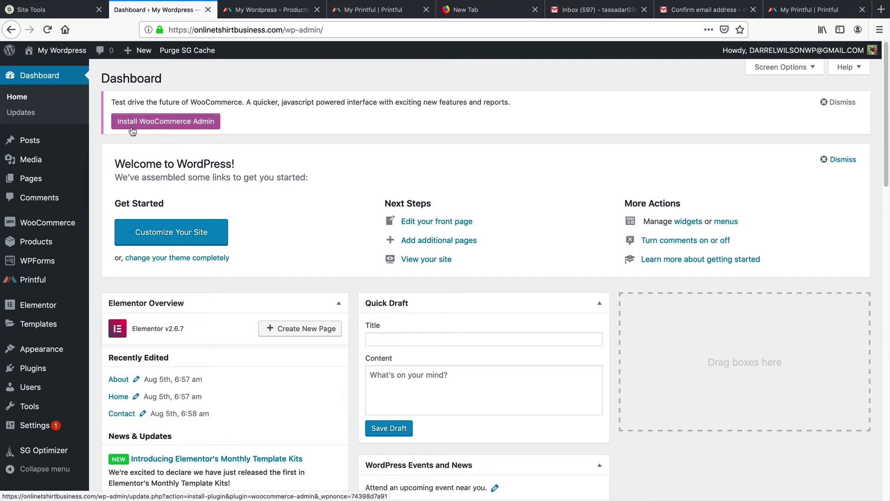
{"action": "left_click", "coordinate": [169, 126]}
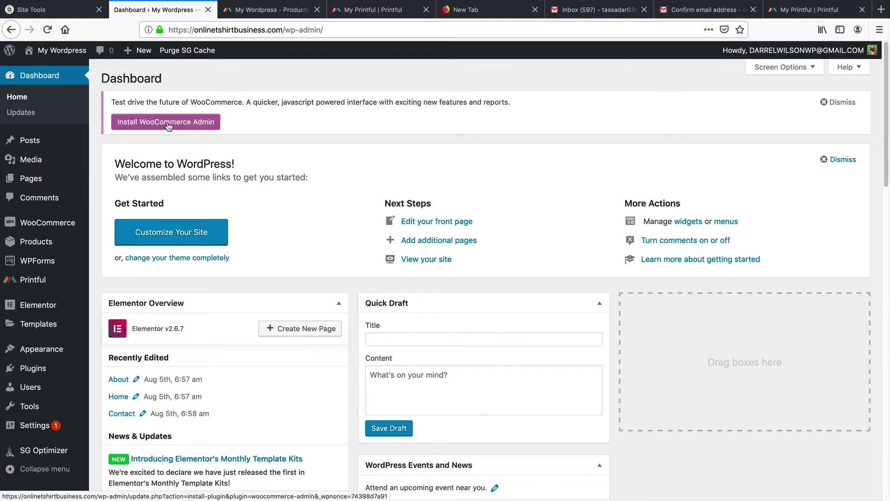
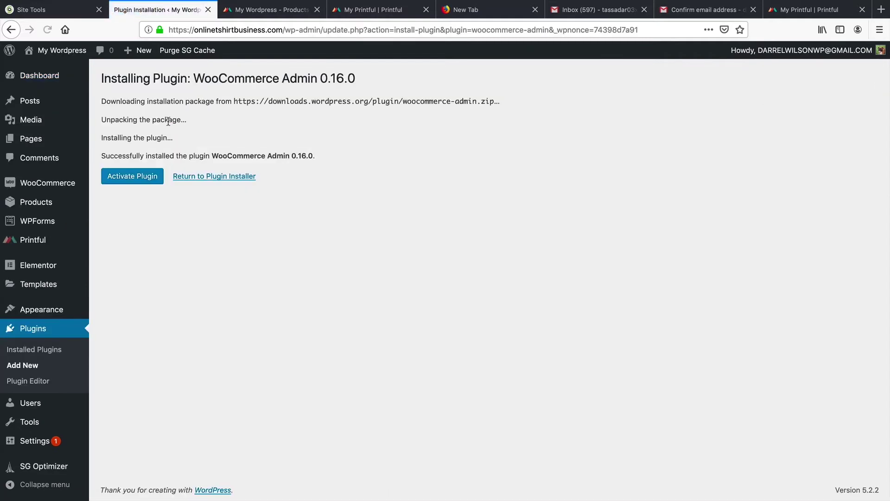
Step: Activate WooCommerce Admin and confirm it shows as Active in the plugin search
{"action": "left_click_drag", "start_coordinate": [213, 156], "coordinate": [289, 155]}
{"action": "right_click", "coordinate": [290, 156]}
{"action": "left_click", "coordinate": [311, 159]}
{"action": "left_click", "coordinate": [130, 178]}
{"action": "left_click", "coordinate": [37, 383]}
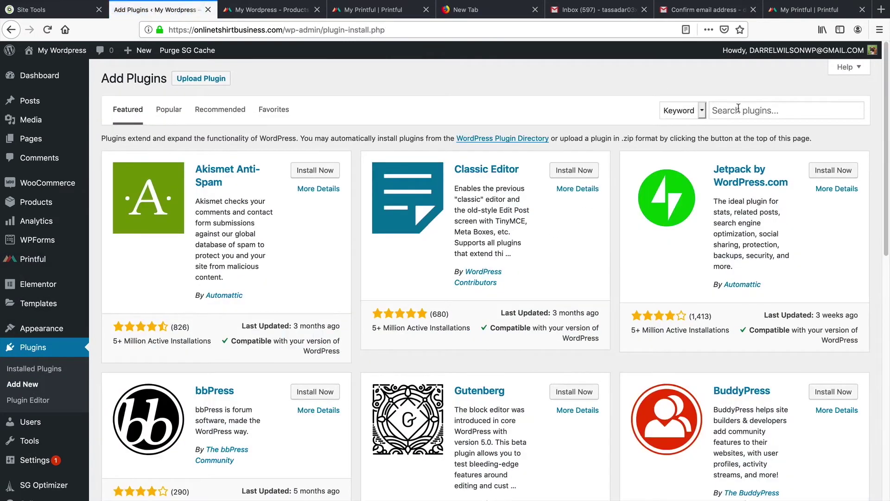
{"action": "right_click", "coordinate": [740, 109]}
{"action": "left_click", "coordinate": [760, 151]}
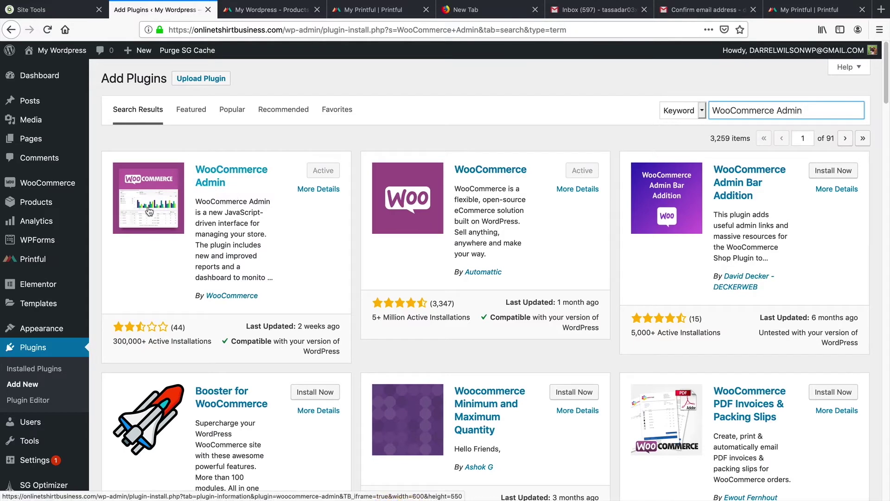
Step: Return to the dashboard and open the All Products list
{"action": "left_click", "coordinate": [51, 74]}
{"action": "mouse_move", "coordinate": [57, 224]}
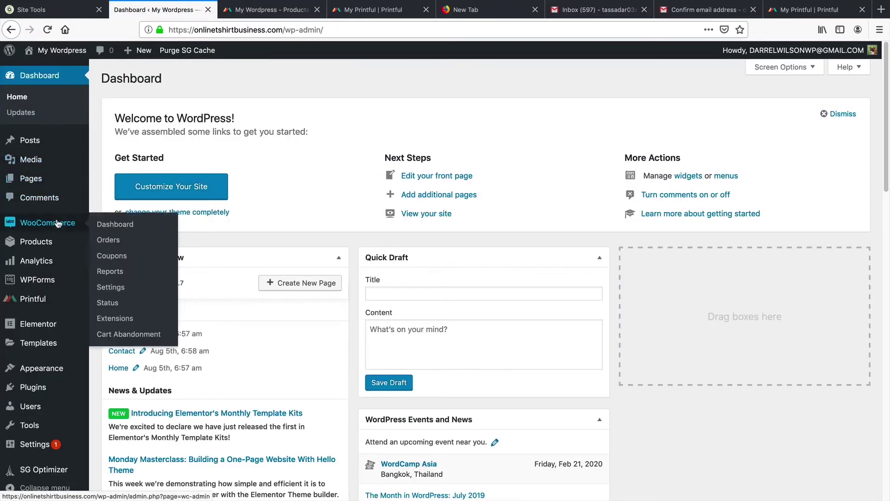
{"action": "mouse_move", "coordinate": [56, 247]}
{"action": "left_click", "coordinate": [125, 248]}
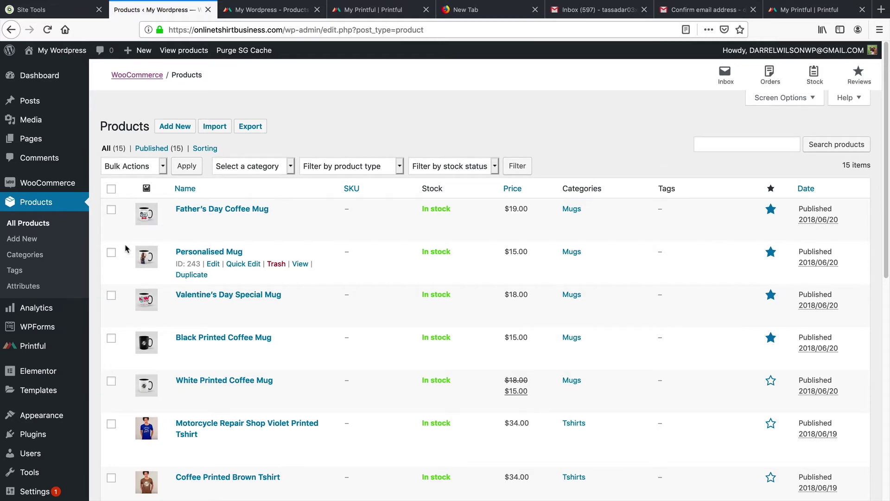
Step: Bulk-trash all 15 WooCommerce products, then bring up the Printful store page
{"action": "scroll", "coordinate": [123, 248], "scroll_direction": "down", "scroll_amount": 4}
{"action": "scroll", "coordinate": [123, 246], "scroll_direction": "up", "scroll_amount": 4}
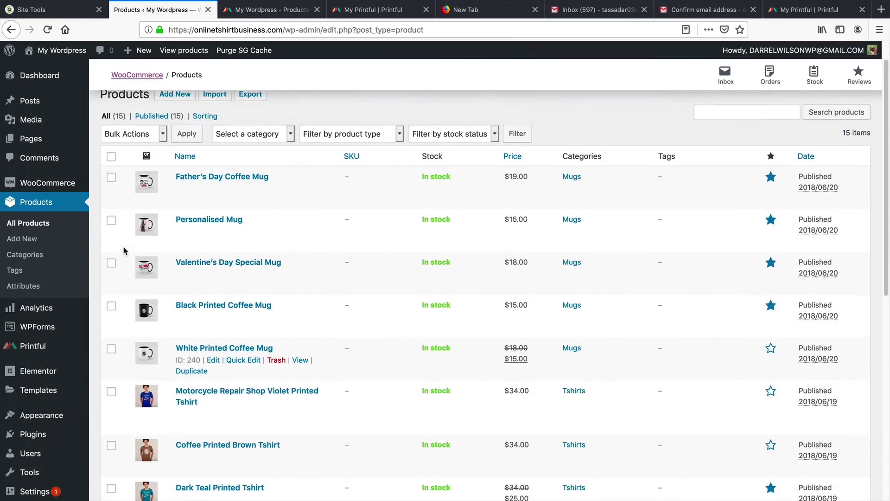
{"action": "left_click", "coordinate": [112, 180]}
{"action": "left_click", "coordinate": [124, 160]}
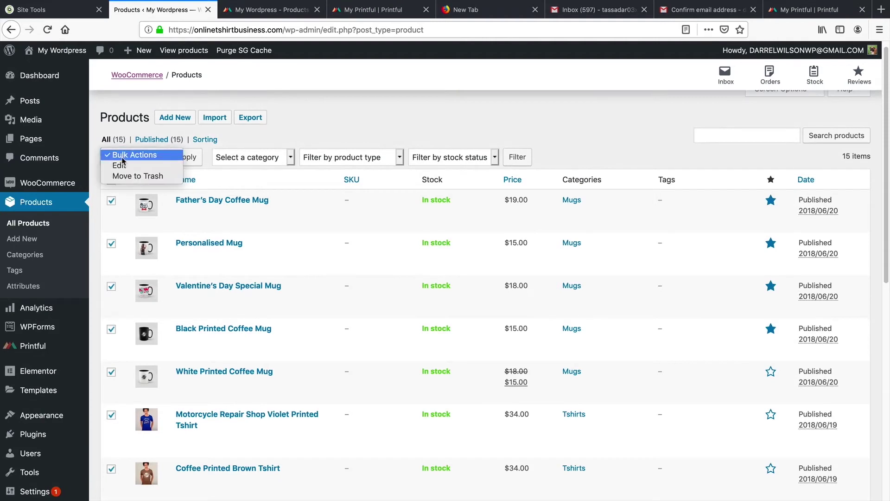
{"action": "left_click", "coordinate": [127, 176]}
{"action": "left_click", "coordinate": [185, 158]}
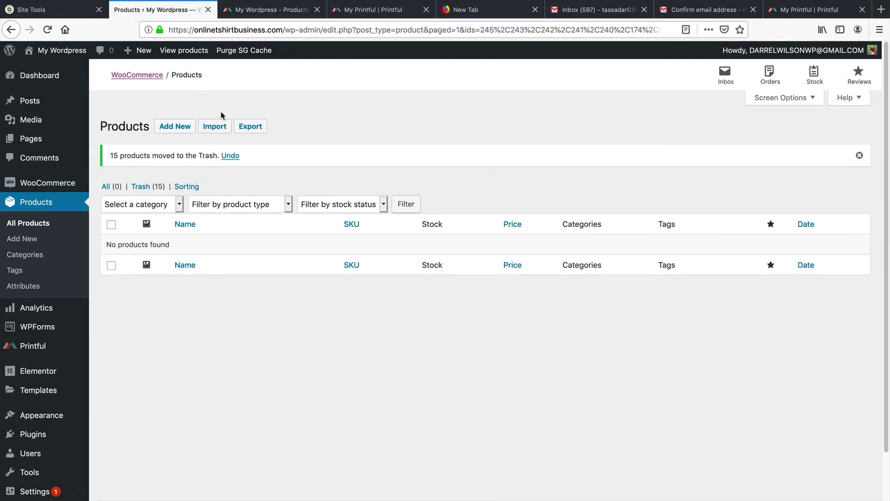
{"action": "left_click", "coordinate": [269, 10]}
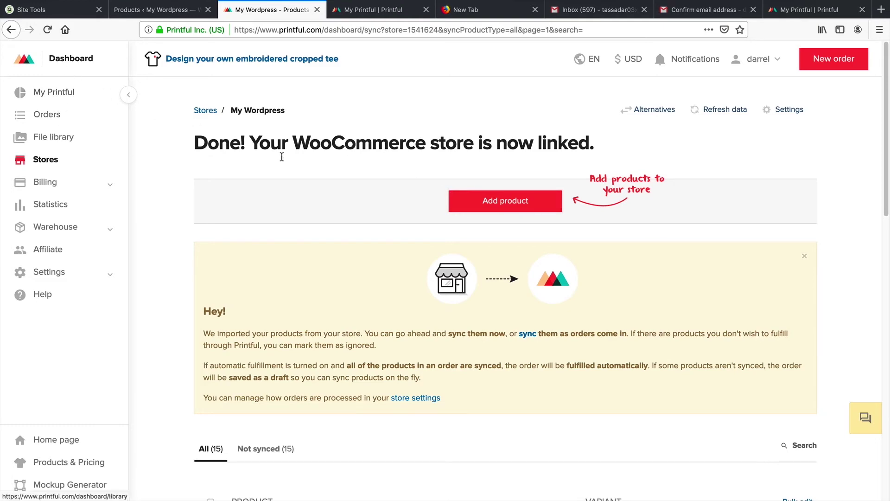
Step: Start a new Printful product and browse to the Men's clothing T-shirts catalogue
{"action": "left_click", "coordinate": [513, 208]}
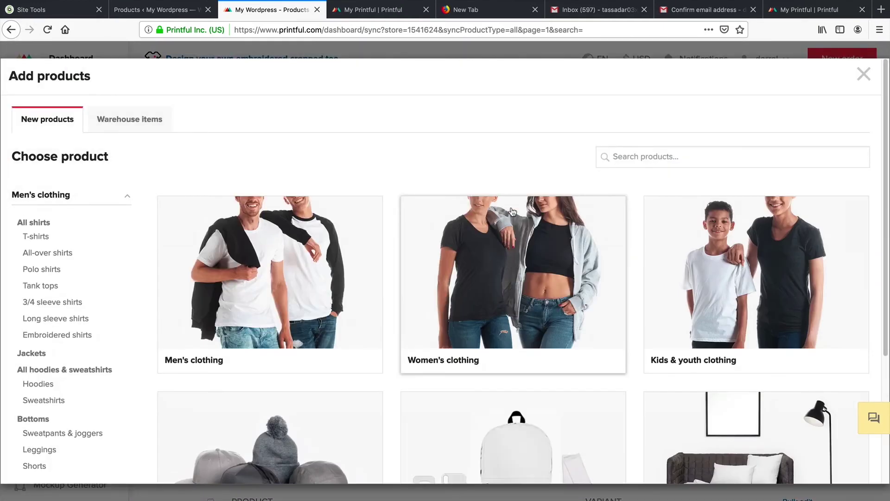
{"action": "scroll", "coordinate": [371, 192], "scroll_direction": "down", "scroll_amount": 1}
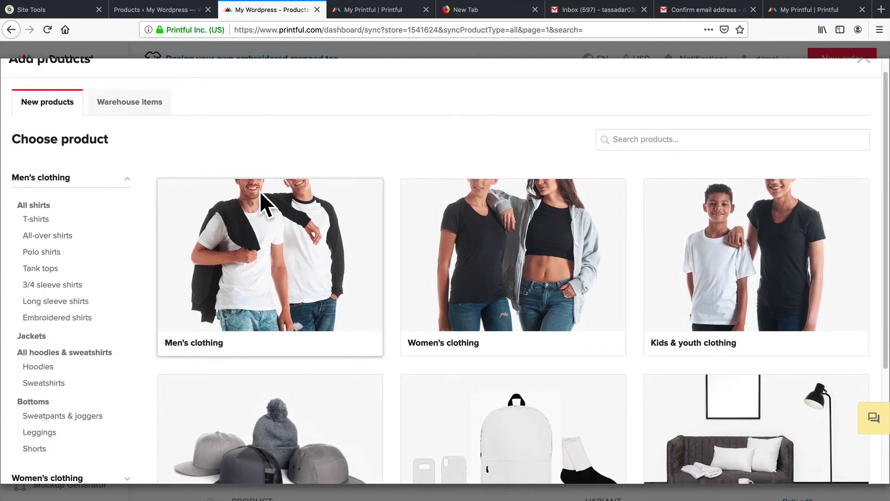
{"action": "scroll", "coordinate": [301, 255], "scroll_direction": "down", "scroll_amount": 1}
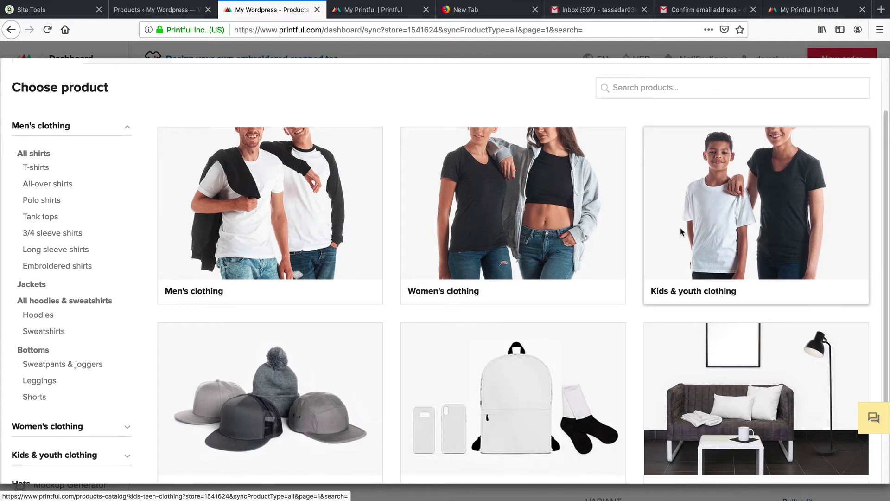
{"action": "left_click", "coordinate": [278, 223]}
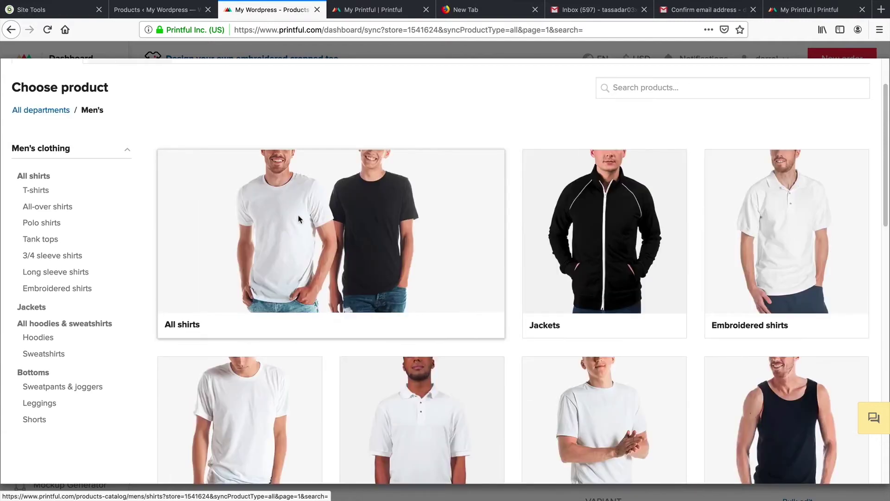
{"action": "scroll", "coordinate": [344, 252], "scroll_direction": "down", "scroll_amount": 3}
{"action": "scroll", "coordinate": [312, 276], "scroll_direction": "down", "scroll_amount": 1}
{"action": "left_click", "coordinate": [237, 284]}
Step: Sort T-shirts Low - High and pick the Unisex Premium T-Shirt | Bella + Canvas 3001
{"action": "scroll", "coordinate": [237, 284], "scroll_direction": "down", "scroll_amount": 1}
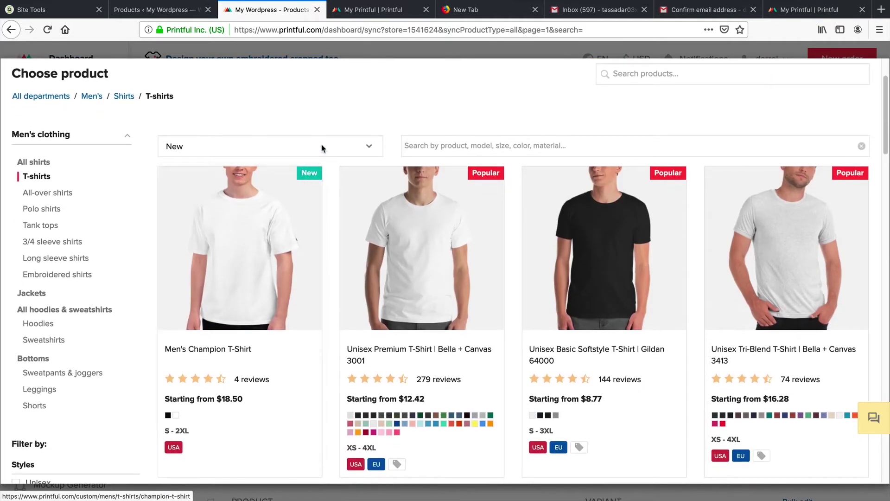
{"action": "left_click", "coordinate": [322, 144]}
{"action": "left_click", "coordinate": [324, 186]}
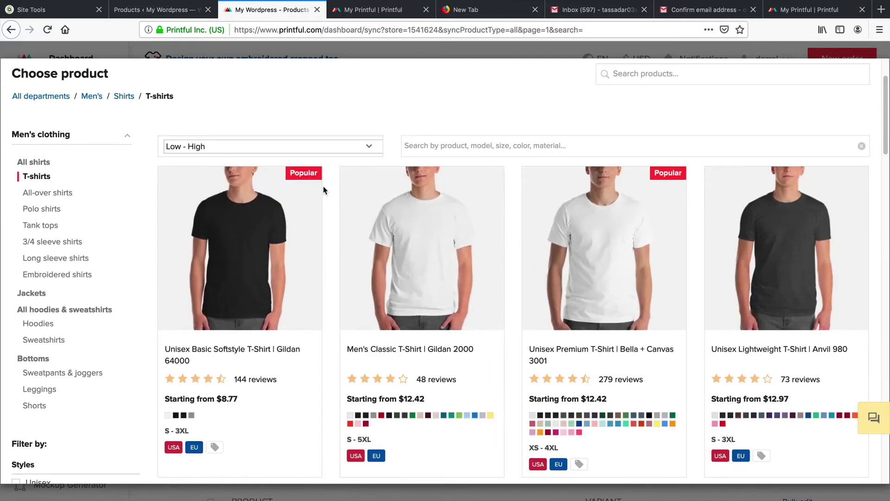
{"action": "scroll", "coordinate": [656, 262], "scroll_direction": "down", "scroll_amount": 1}
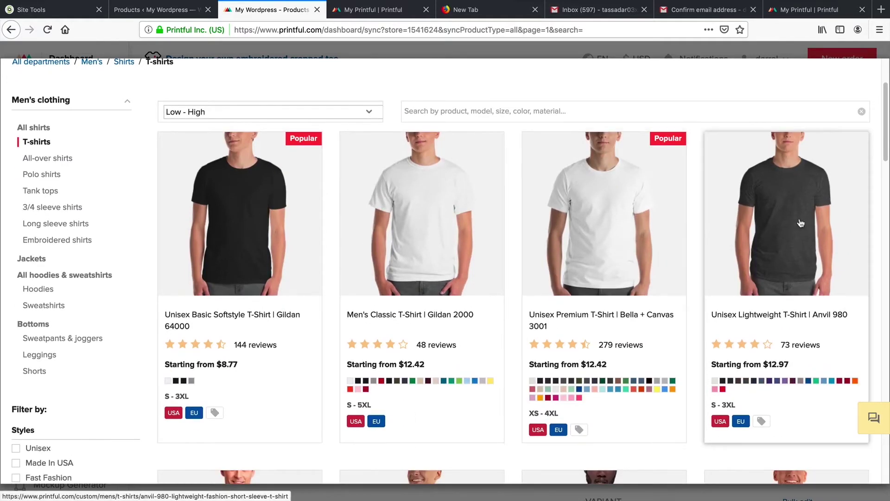
{"action": "scroll", "coordinate": [623, 232], "scroll_direction": "down", "scroll_amount": 1}
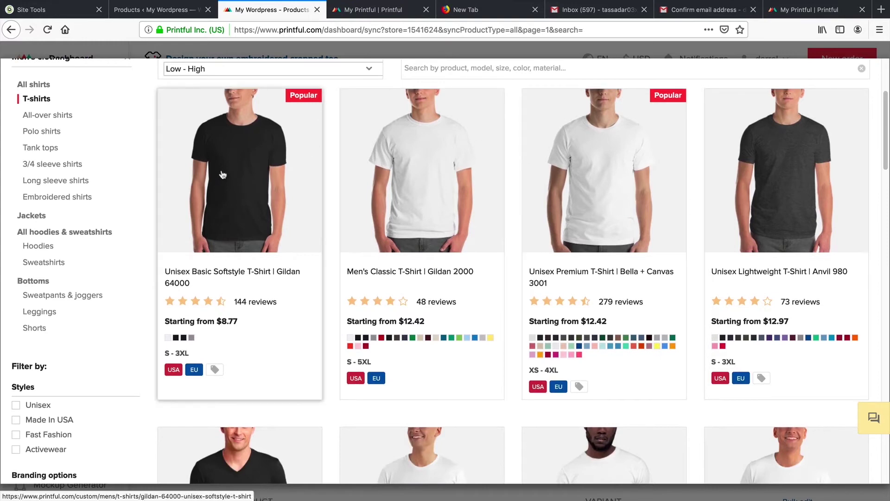
{"action": "scroll", "coordinate": [633, 228], "scroll_direction": "up", "scroll_amount": 1}
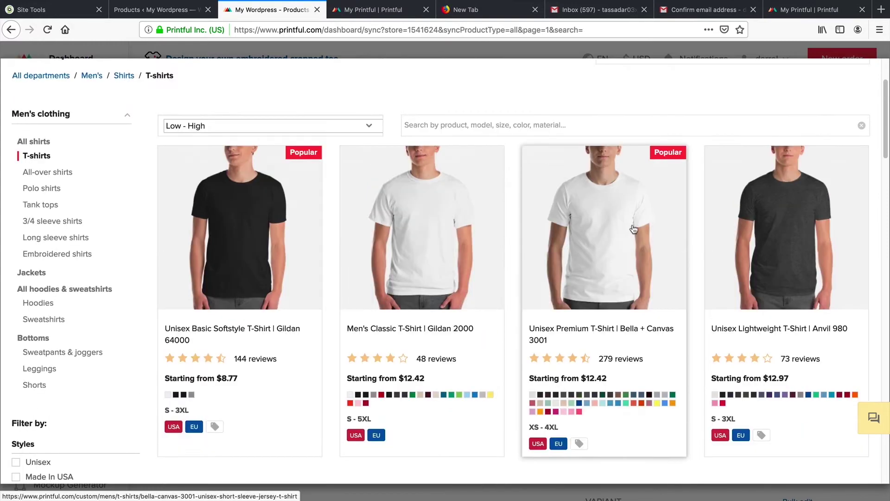
{"action": "left_click", "coordinate": [633, 229]}
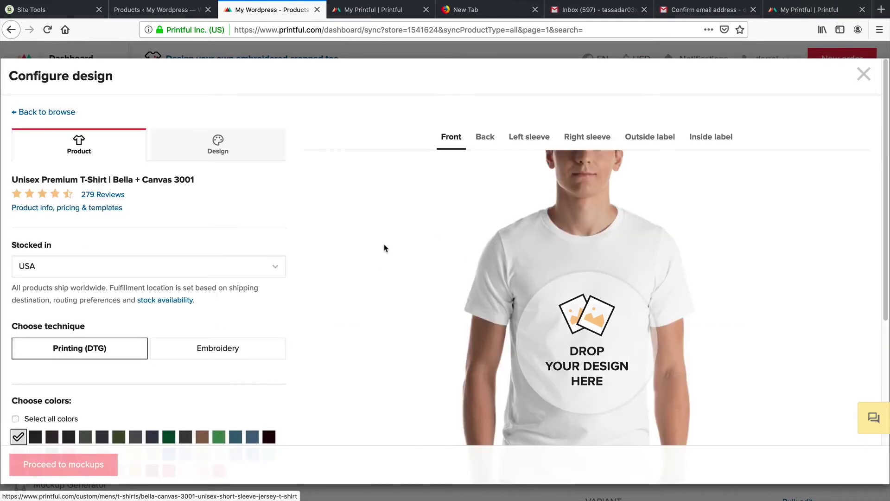
Step: Preview the back, both sleeves and outside label, then return to the front
{"action": "left_click", "coordinate": [486, 137]}
{"action": "left_click", "coordinate": [548, 138]}
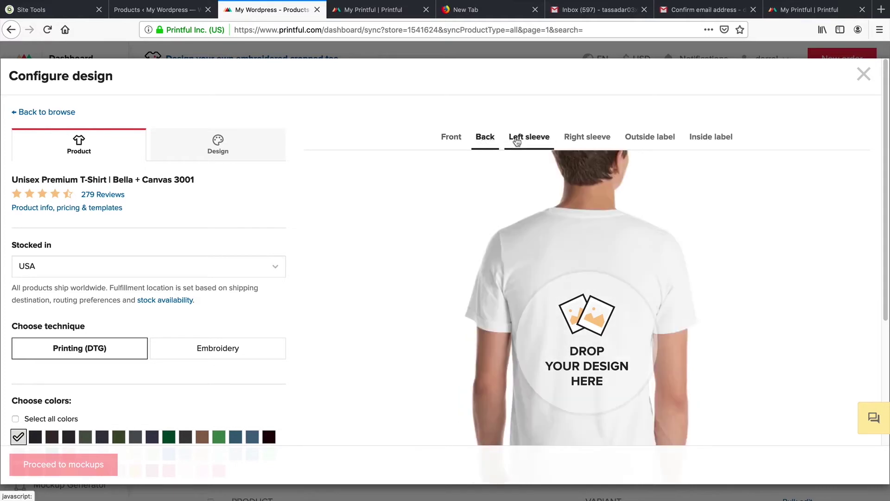
{"action": "left_click", "coordinate": [579, 139]}
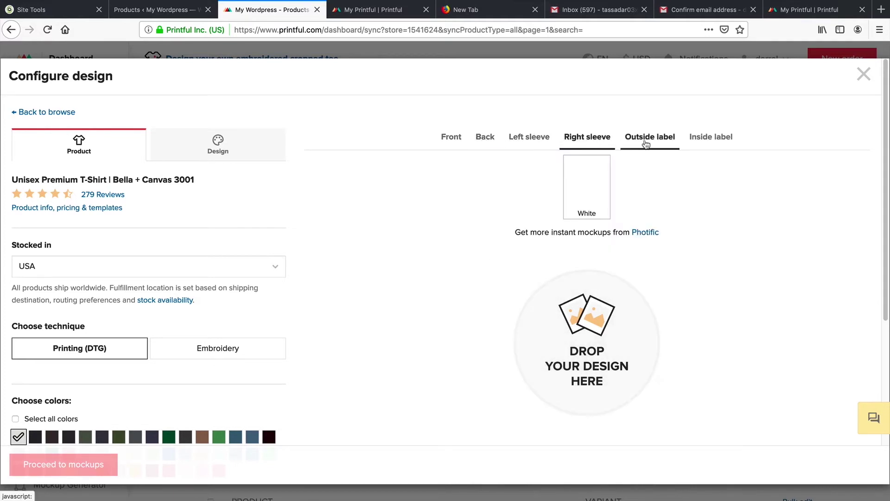
{"action": "left_click", "coordinate": [651, 141]}
{"action": "left_click", "coordinate": [452, 139]}
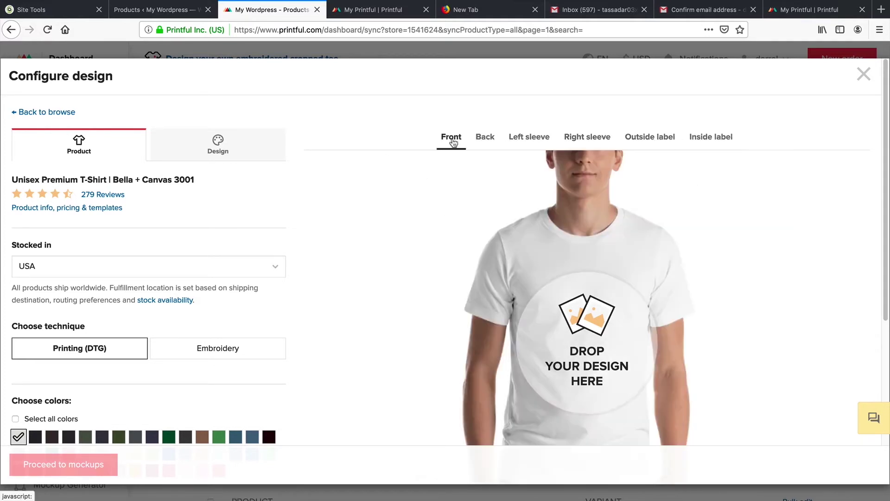
Step: Place the flat_embroidery_hello sample file on the shirt front
{"action": "left_click", "coordinate": [218, 147]}
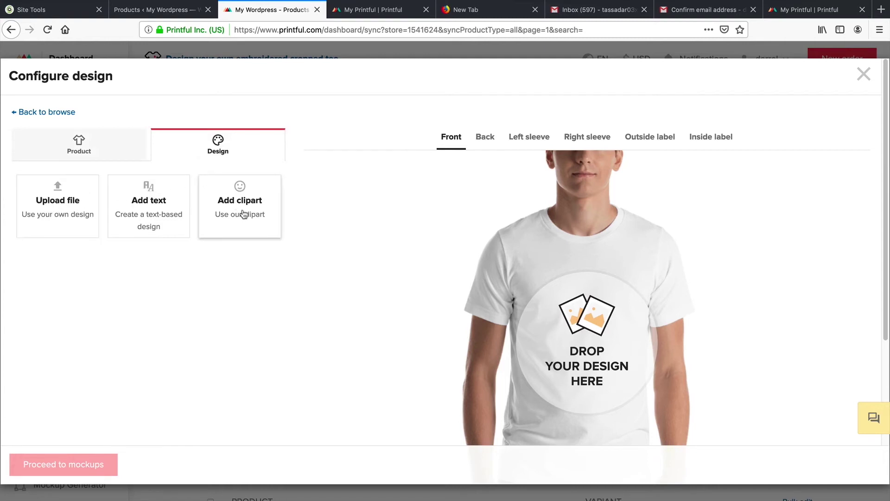
{"action": "left_click", "coordinate": [71, 203]}
{"action": "left_click", "coordinate": [258, 125]}
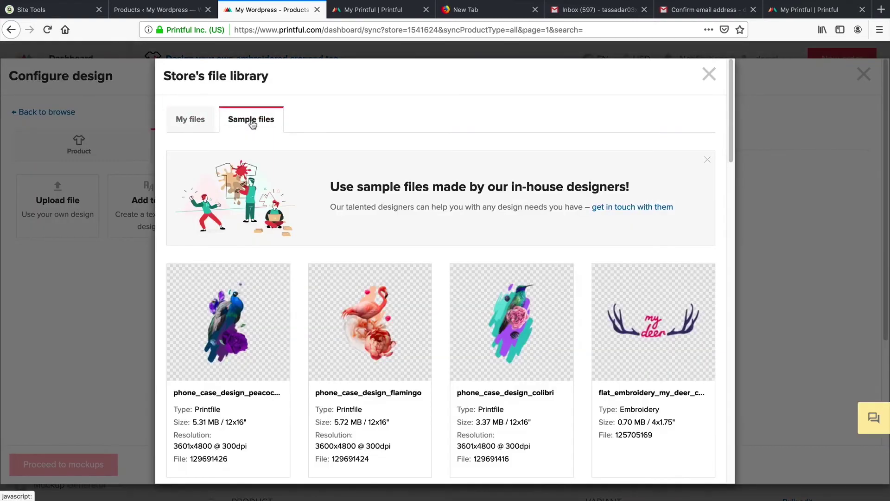
{"action": "scroll", "coordinate": [369, 231], "scroll_direction": "down", "scroll_amount": 5}
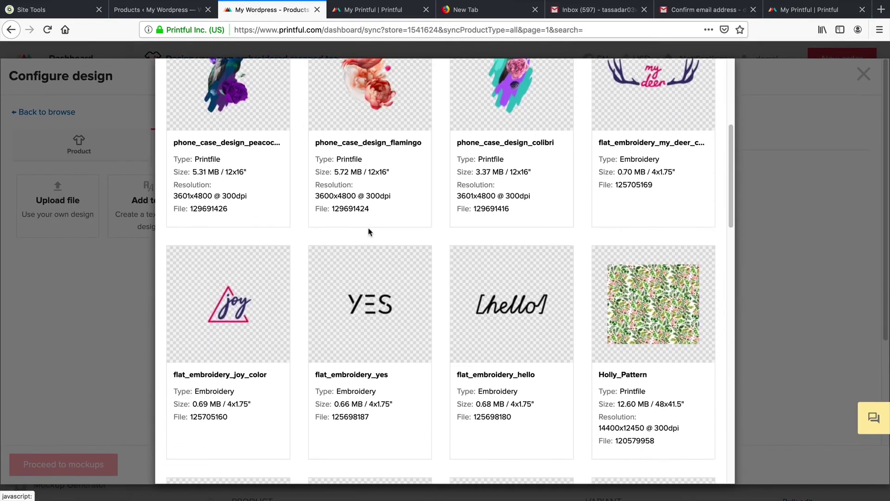
{"action": "scroll", "coordinate": [479, 213], "scroll_direction": "down", "scroll_amount": 8}
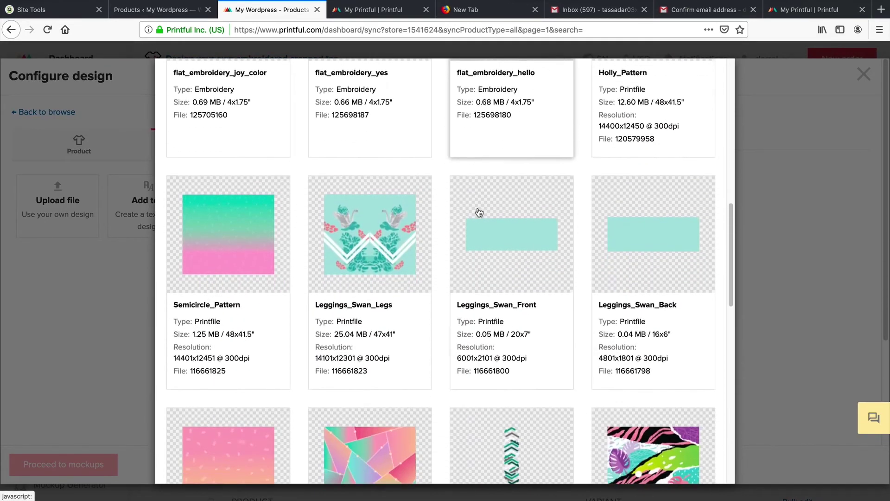
{"action": "scroll", "coordinate": [479, 212], "scroll_direction": "down", "scroll_amount": 2}
{"action": "scroll", "coordinate": [491, 232], "scroll_direction": "up", "scroll_amount": 10}
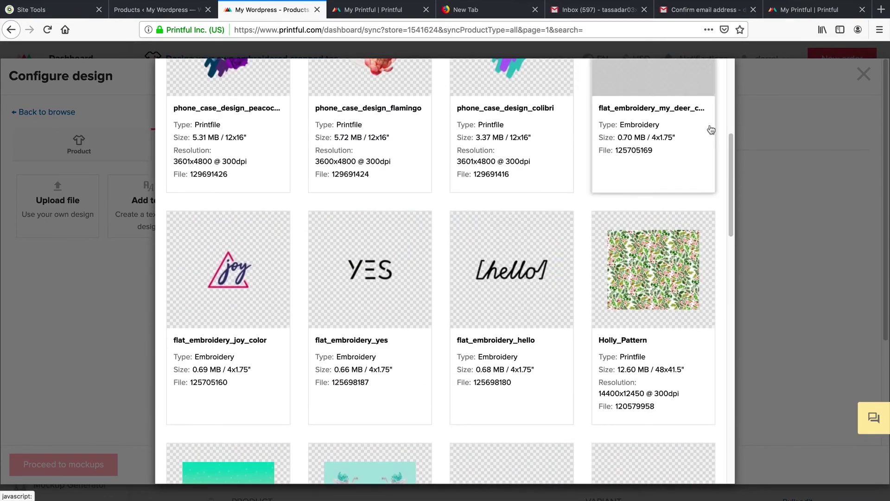
{"action": "left_click", "coordinate": [511, 267]}
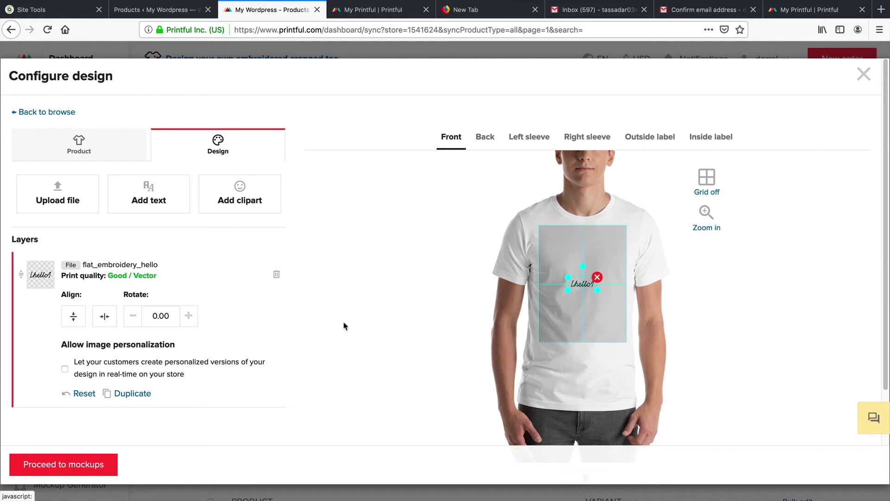
Step: Enlarge the hello design, test-tilt it, then reset its rotation to 0
{"action": "left_click_drag", "start_coordinate": [567, 276], "coordinate": [579, 259]}
{"action": "scroll", "coordinate": [371, 279], "scroll_direction": "down", "scroll_amount": 1}
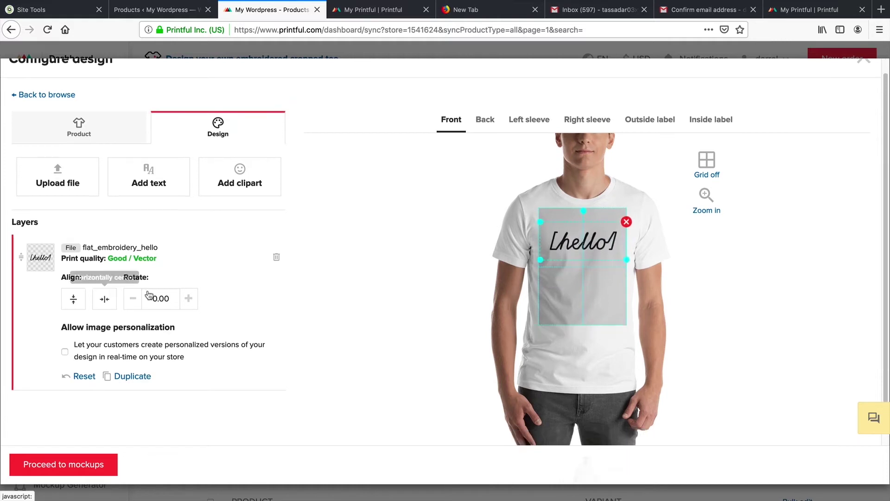
{"action": "left_click", "coordinate": [188, 299]}
{"action": "left_click", "coordinate": [188, 299]}
{"action": "left_click", "coordinate": [188, 299]}
{"action": "left_click", "coordinate": [188, 298]}
{"action": "left_click", "coordinate": [188, 298]}
{"action": "left_click", "coordinate": [188, 299]}
{"action": "triple_click", "coordinate": [146, 299]}
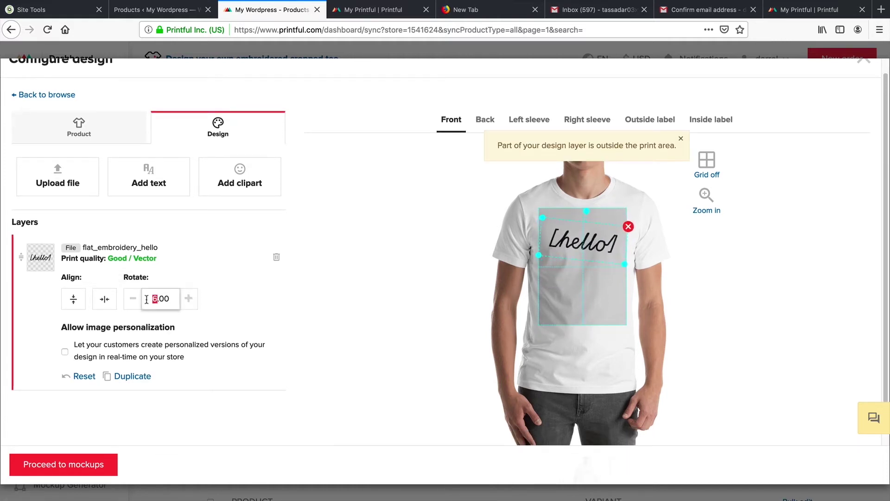
{"action": "type", "text": "0"}
{"action": "key", "text": "Return"}
Step: Switch to designing the back of the shirt
{"action": "scroll", "coordinate": [199, 284], "scroll_direction": "down", "scroll_amount": 2}
{"action": "scroll", "coordinate": [199, 284], "scroll_direction": "down", "scroll_amount": 1}
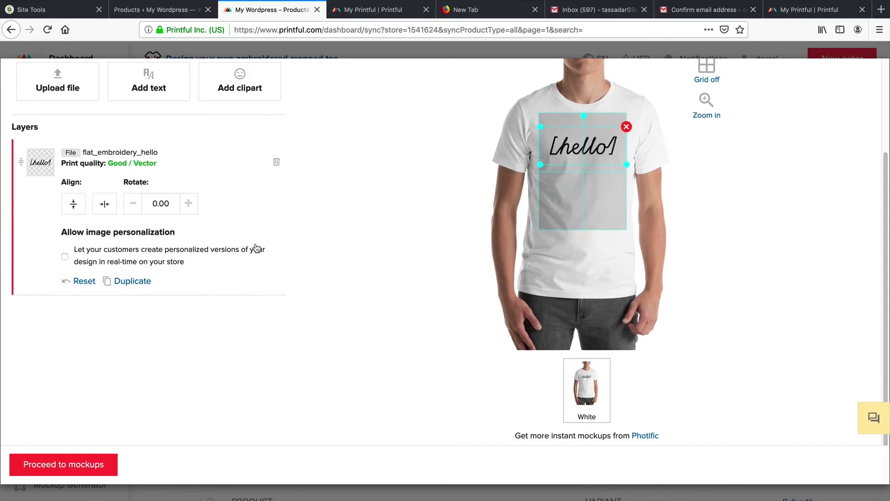
{"action": "scroll", "coordinate": [255, 250], "scroll_direction": "up", "scroll_amount": 3}
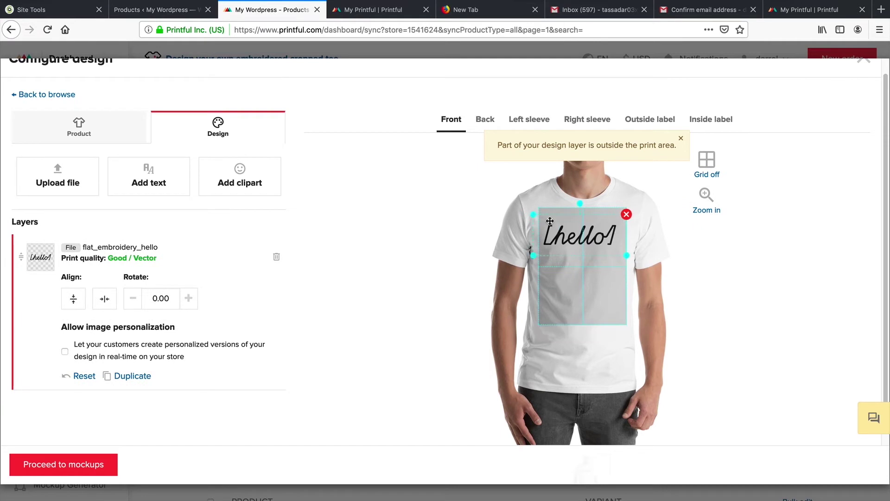
{"action": "left_click", "coordinate": [490, 122]}
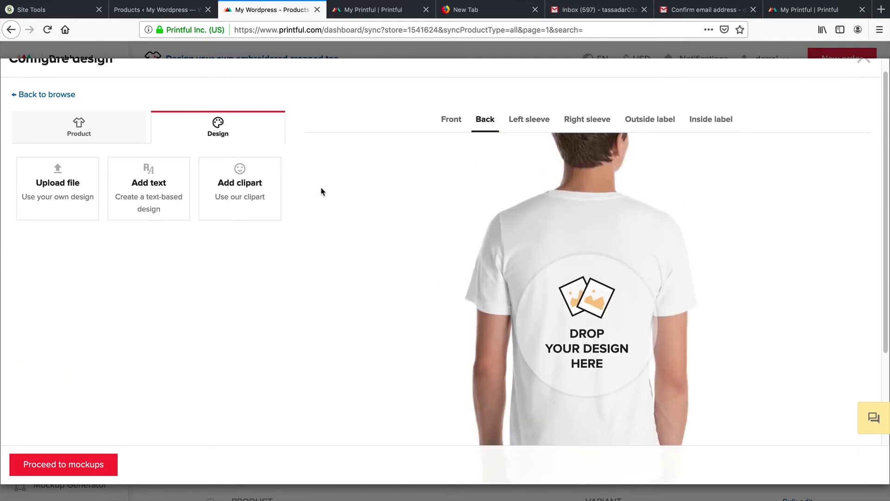
Step: Add the USA flag star clipart to the back, enlarged and moved higher
{"action": "left_click", "coordinate": [255, 189]}
{"action": "left_click", "coordinate": [262, 229]}
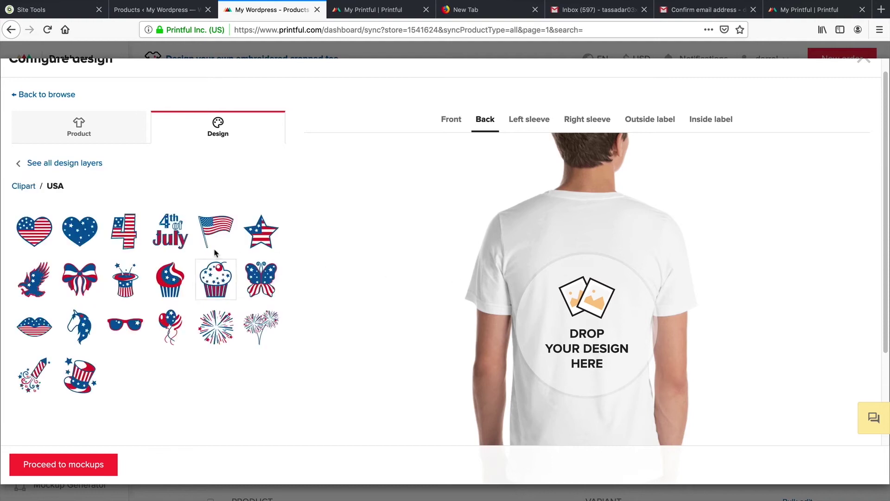
{"action": "left_click", "coordinate": [261, 232]}
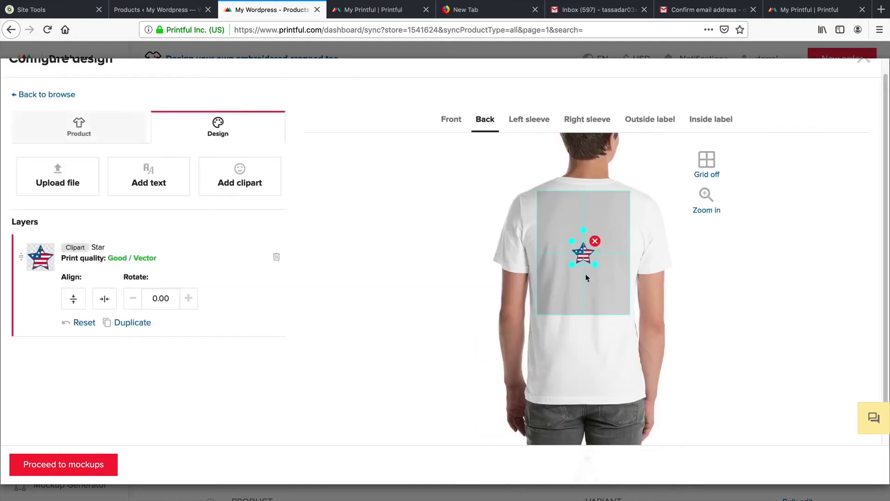
{"action": "left_click_drag", "start_coordinate": [595, 265], "coordinate": [613, 292]}
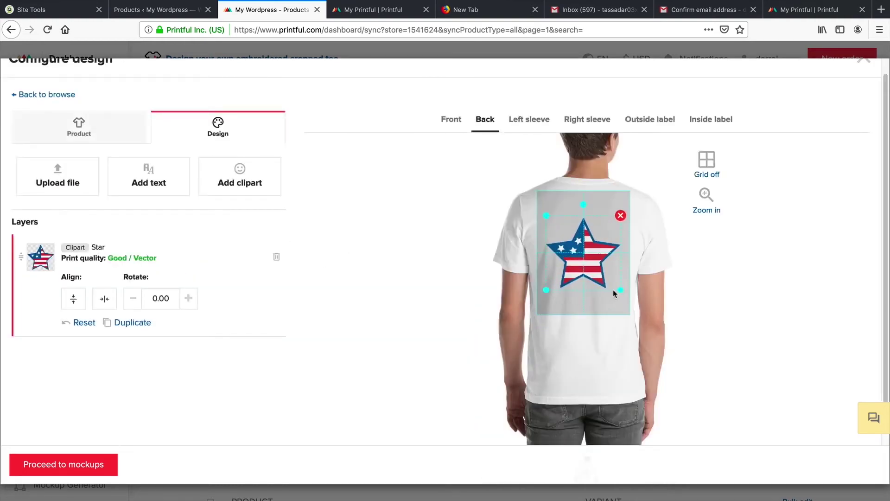
{"action": "left_click_drag", "start_coordinate": [590, 259], "coordinate": [591, 244]}
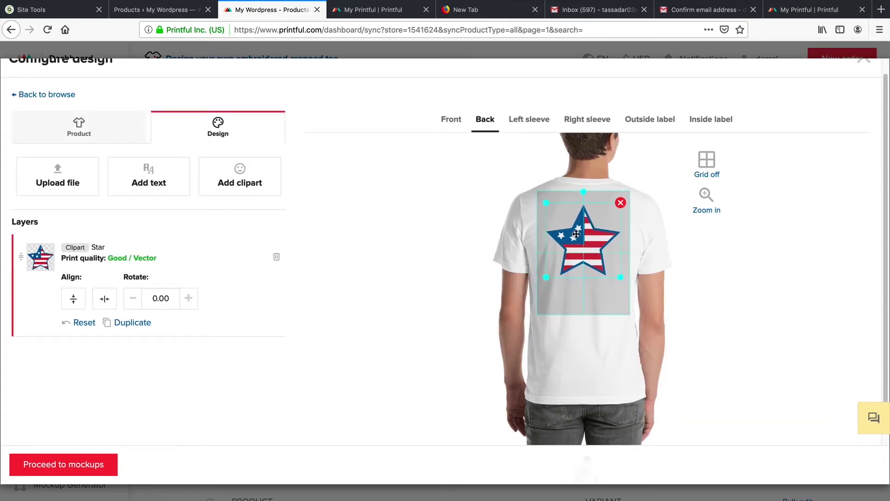
Step: On the front, delete the hello layer and add the text '<LOREM IPSUM'
{"action": "left_click", "coordinate": [454, 124]}
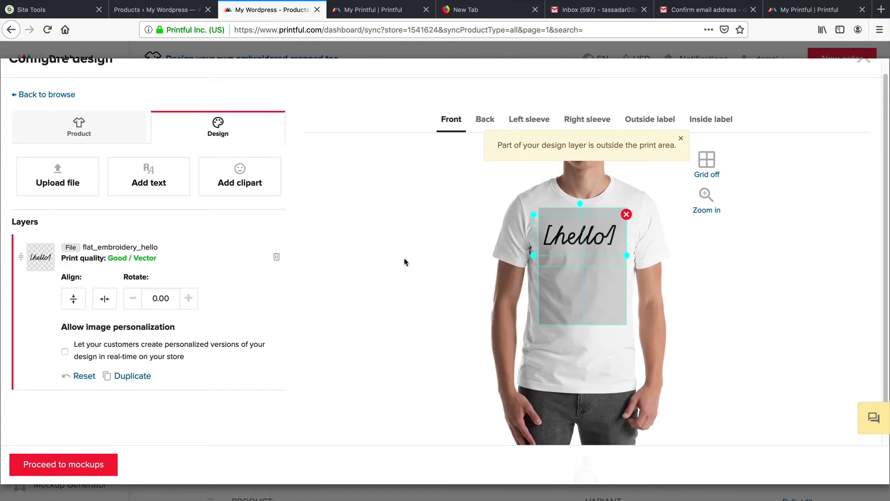
{"action": "key", "text": "Delete"}
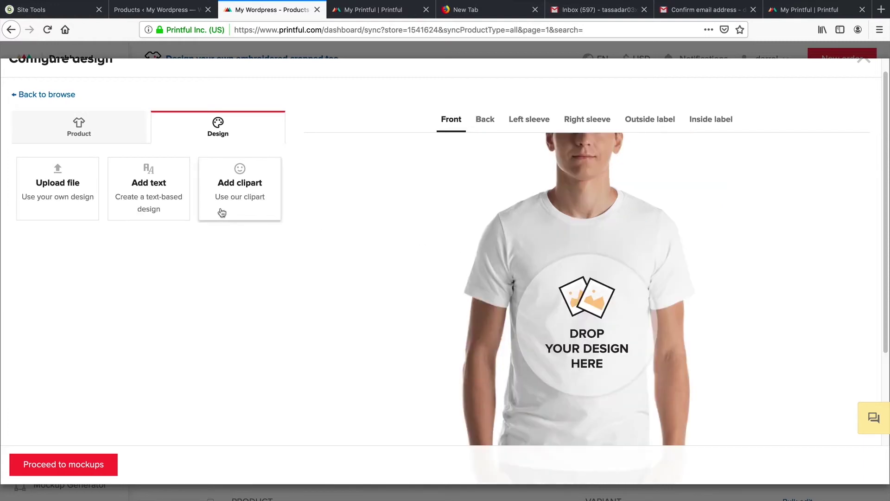
{"action": "left_click", "coordinate": [169, 193]}
{"action": "type", "text": "<LOREM IPSUM>"}
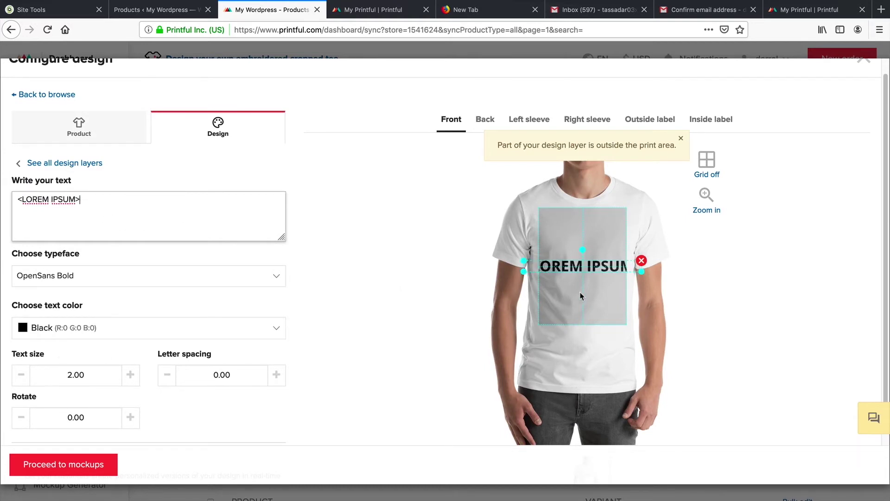
Step: Shrink and raise the front text and set its typeface to Montserrat Medium
{"action": "left_click_drag", "start_coordinate": [522, 267], "coordinate": [541, 265]}
{"action": "left_click_drag", "start_coordinate": [602, 268], "coordinate": [599, 244]}
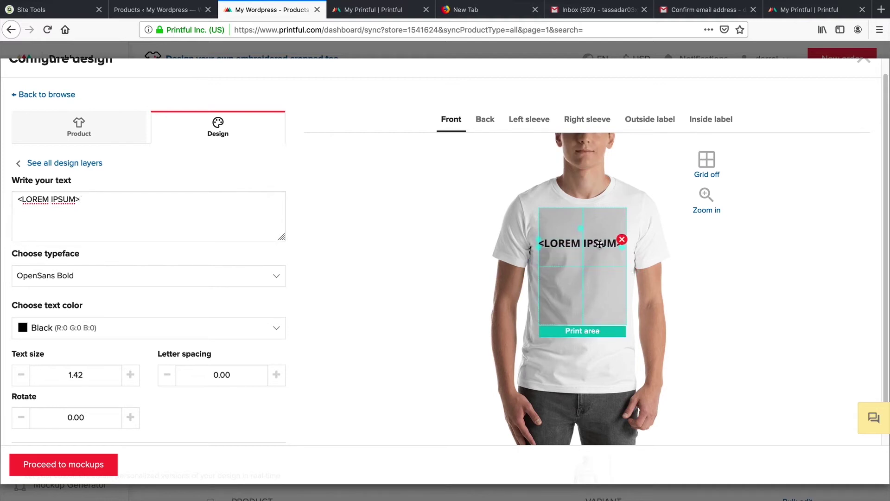
{"action": "left_click", "coordinate": [176, 277]}
{"action": "scroll", "coordinate": [178, 330], "scroll_direction": "down", "scroll_amount": 3}
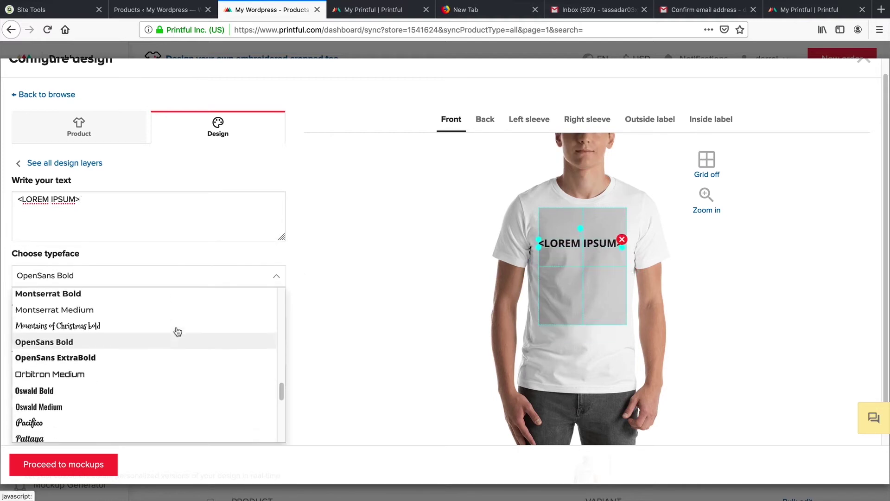
{"action": "left_click", "coordinate": [179, 355]}
{"action": "key", "text": "Up"}
{"action": "key", "text": "Up"}
{"action": "key", "text": "Up"}
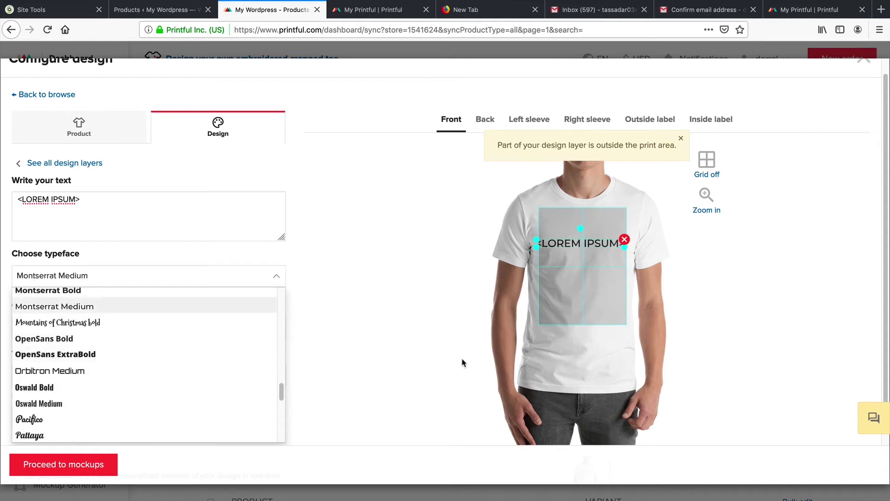
{"action": "key", "text": "Return"}
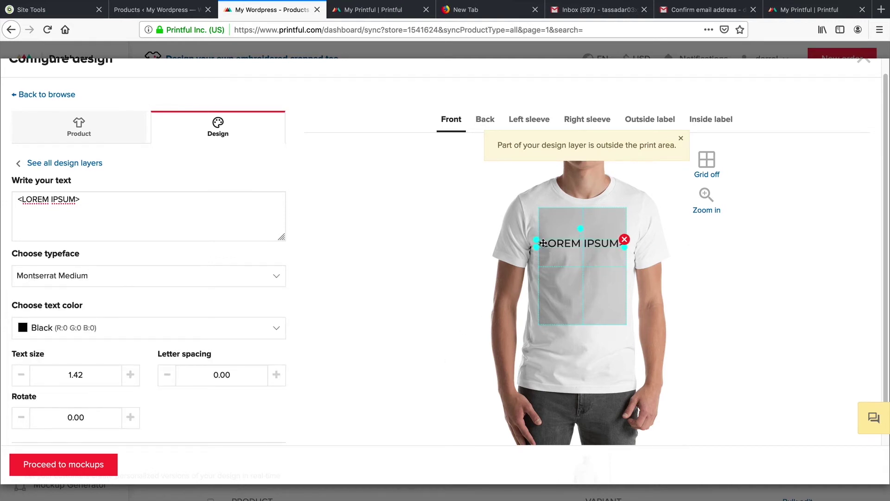
Step: Scale the front text down to size 1.30
{"action": "left_click_drag", "start_coordinate": [536, 239], "coordinate": [548, 243]}
{"action": "left_click", "coordinate": [583, 274]}
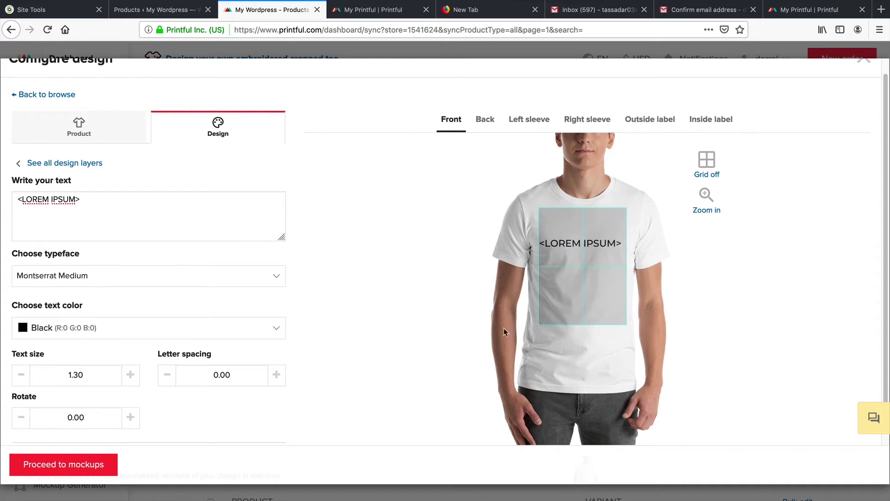
{"action": "scroll", "coordinate": [382, 314], "scroll_direction": "down", "scroll_amount": 3}
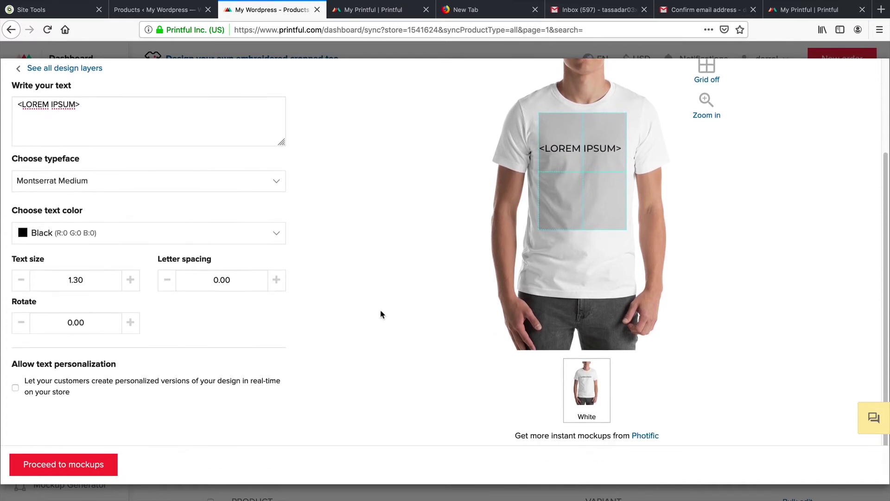
Step: Browse the mockup styles, keep Men's front and back mockups, and proceed to description
{"action": "left_click", "coordinate": [85, 463]}
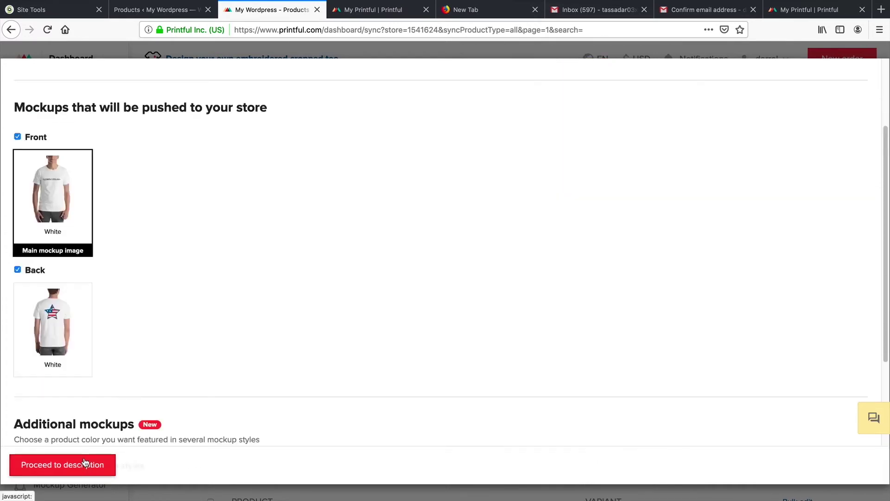
{"action": "scroll", "coordinate": [166, 311], "scroll_direction": "down", "scroll_amount": 2}
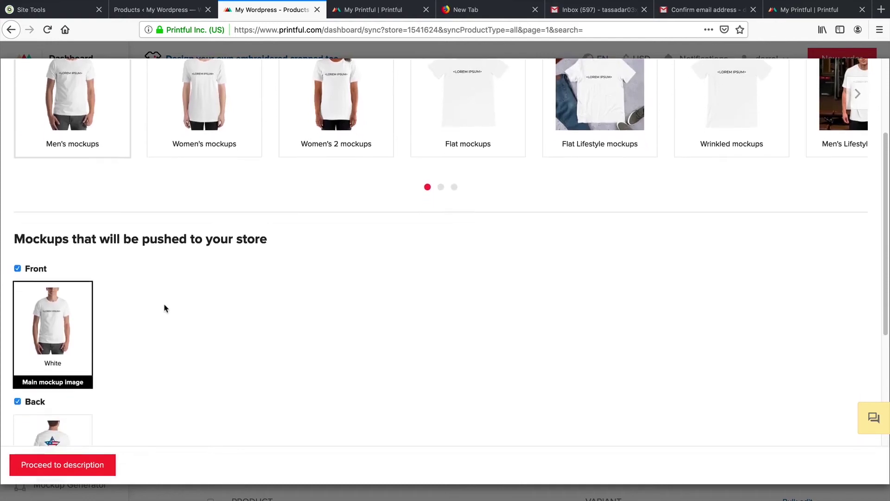
{"action": "scroll", "coordinate": [144, 296], "scroll_direction": "down", "scroll_amount": 3}
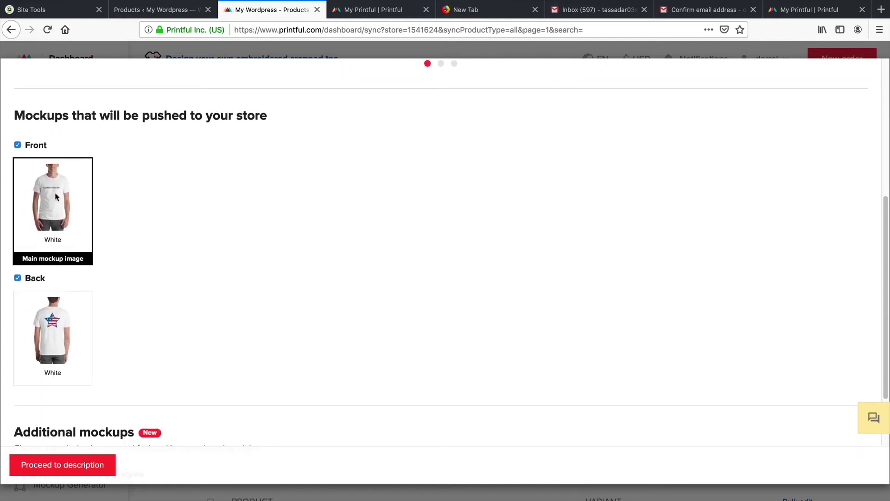
{"action": "scroll", "coordinate": [116, 244], "scroll_direction": "up", "scroll_amount": 8}
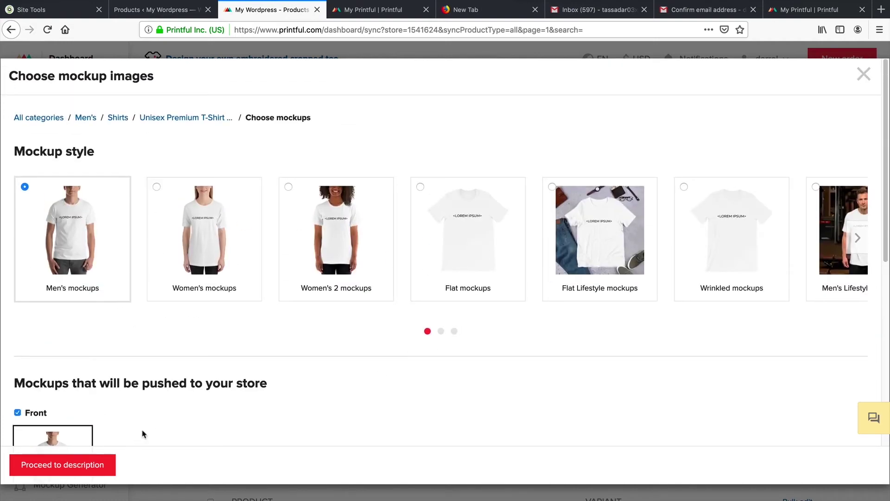
{"action": "left_click", "coordinate": [860, 242]}
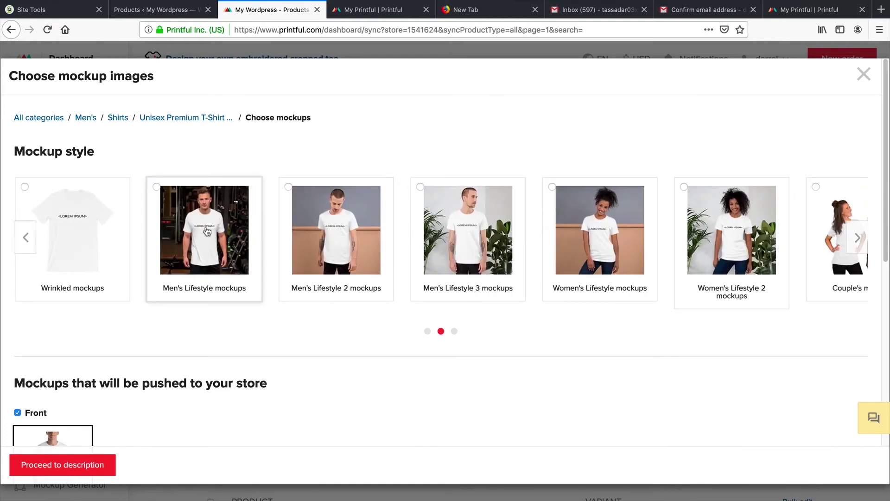
{"action": "left_click", "coordinate": [27, 246]}
{"action": "scroll", "coordinate": [143, 302], "scroll_direction": "down", "scroll_amount": 7}
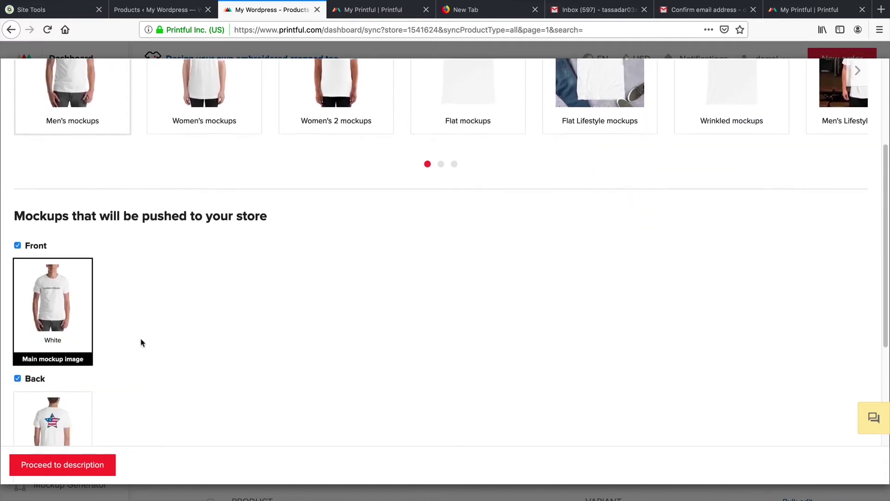
{"action": "scroll", "coordinate": [89, 469], "scroll_direction": "down", "scroll_amount": 3}
{"action": "left_click", "coordinate": [90, 469]}
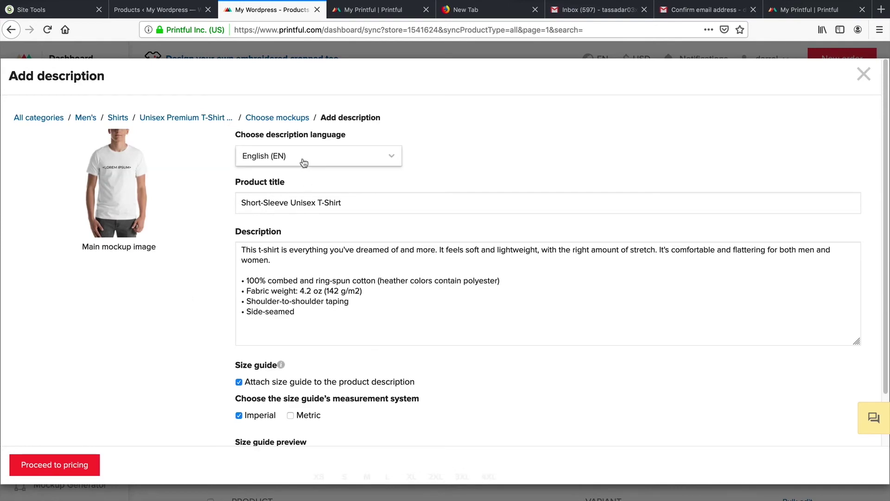
Step: Retitle the product LOREM IPSUM SHIRT and proceed to pricing
{"action": "left_click_drag", "start_coordinate": [369, 202], "coordinate": [216, 201]}
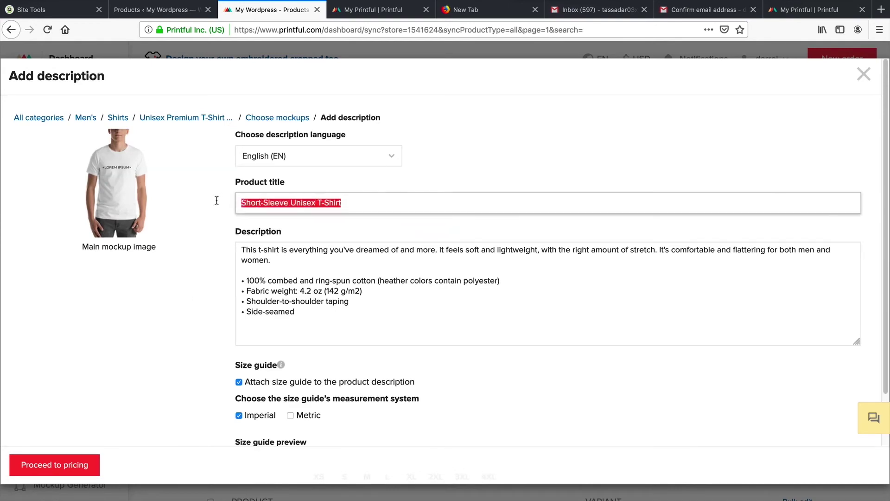
{"action": "type", "text": "LOREM IPSUM SHIRT"}
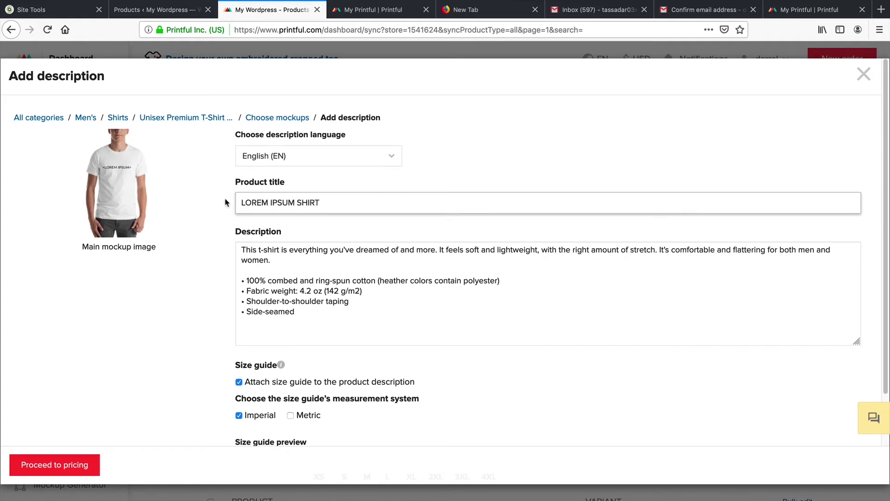
{"action": "left_click_drag", "start_coordinate": [327, 324], "coordinate": [229, 245]}
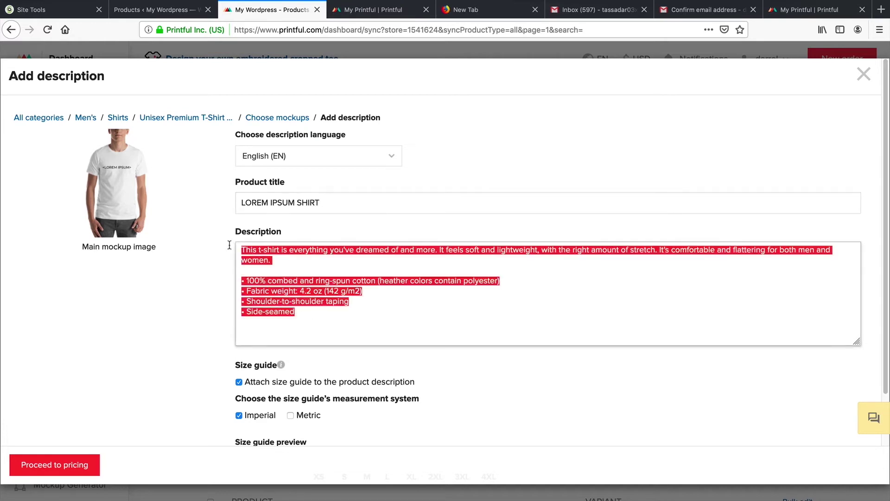
{"action": "scroll", "coordinate": [298, 301], "scroll_direction": "down", "scroll_amount": 3}
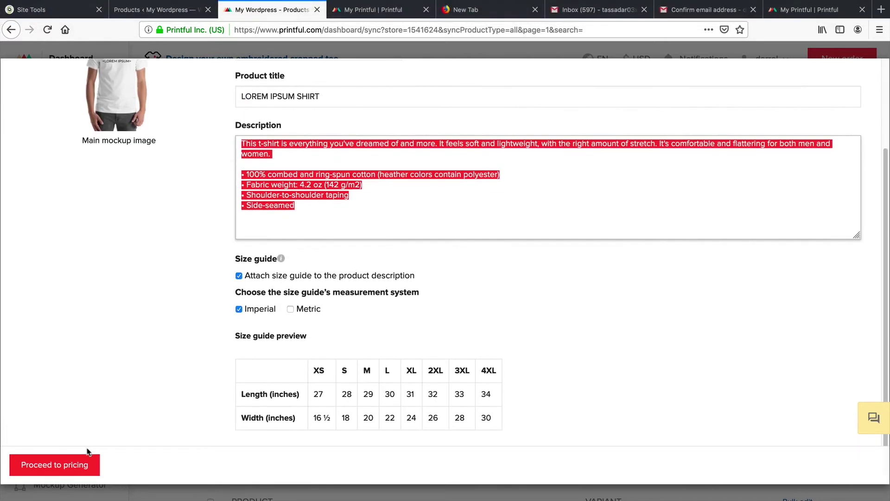
{"action": "left_click", "coordinate": [71, 465]}
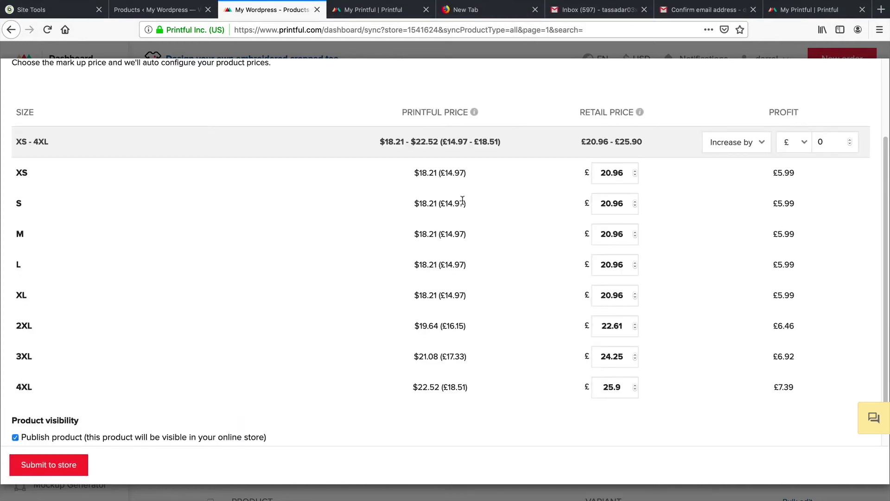
Step: Review the XS Printful base price and retail price in the pricing table
{"action": "scroll", "coordinate": [441, 204], "scroll_direction": "up", "scroll_amount": 1}
{"action": "mouse_move", "coordinate": [474, 130]}
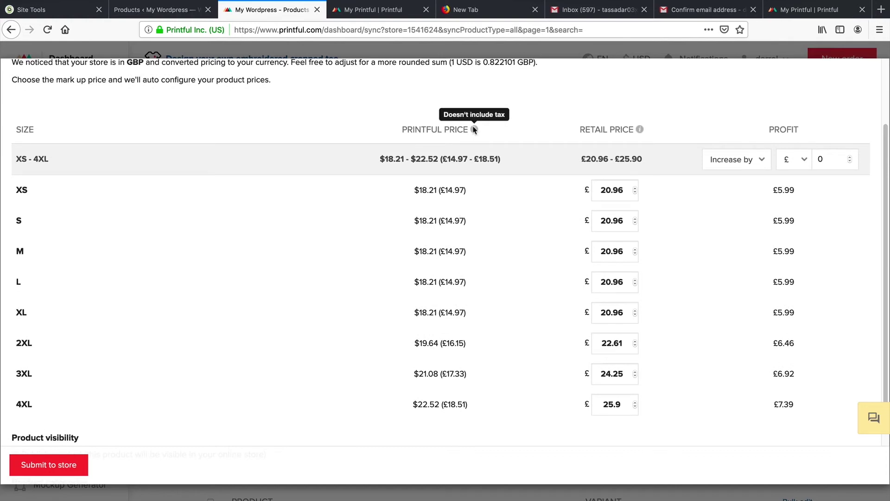
{"action": "mouse_move", "coordinate": [639, 131]}
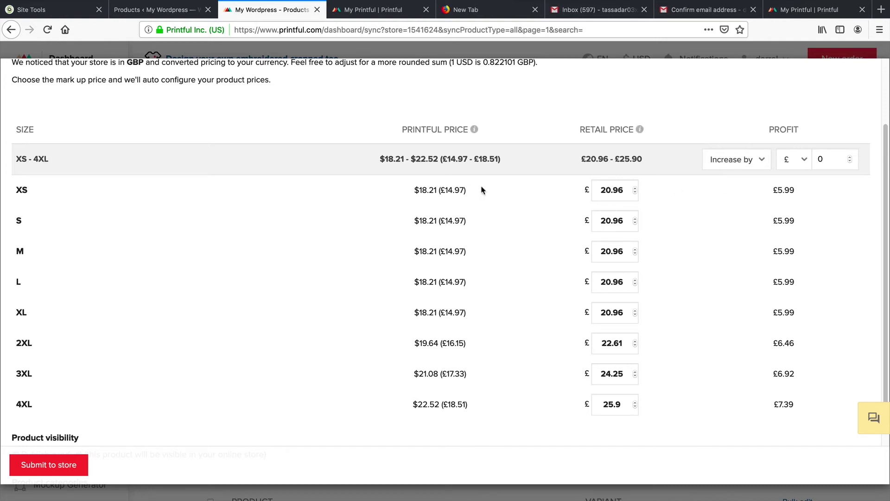
{"action": "left_click_drag", "start_coordinate": [464, 190], "coordinate": [413, 192]}
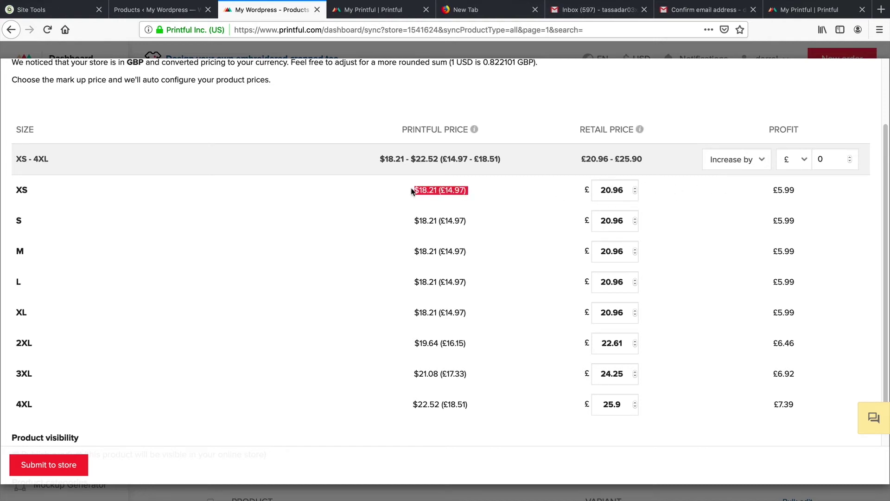
{"action": "scroll", "coordinate": [412, 191], "scroll_direction": "up", "scroll_amount": 2}
{"action": "double_click", "coordinate": [604, 239]}
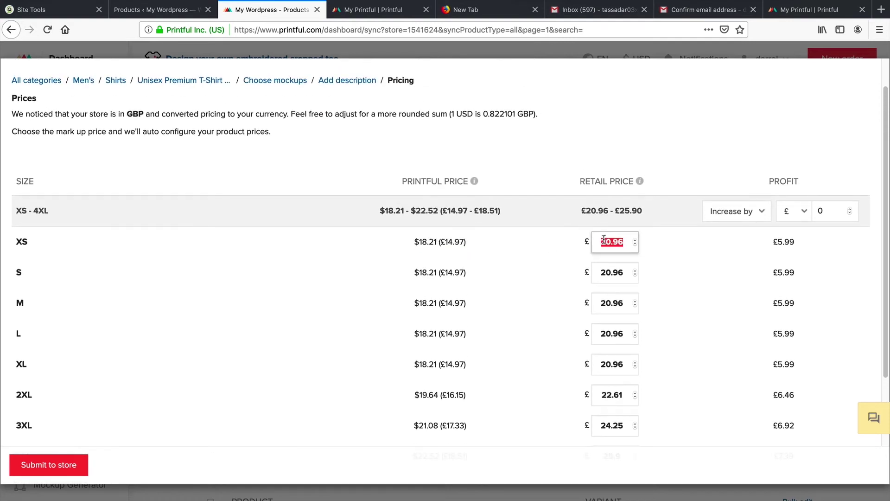
Step: Try a 40% markup, then a fixed £20 markup
{"action": "left_click", "coordinate": [799, 212]}
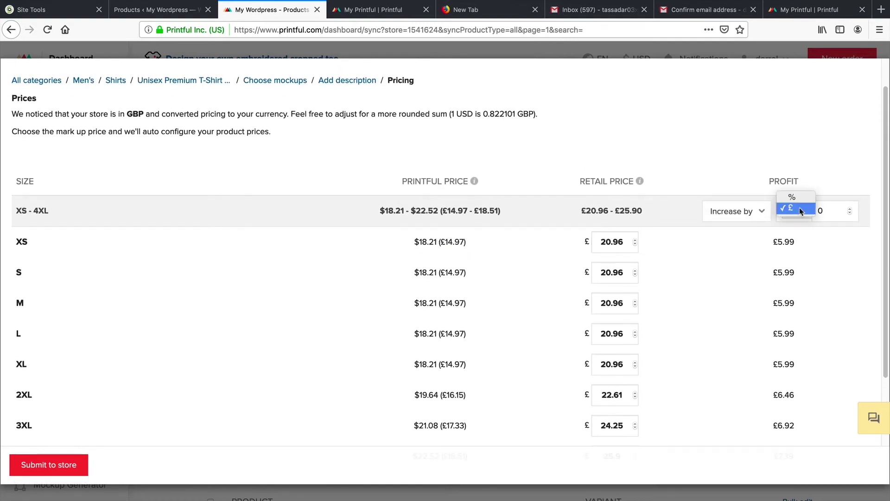
{"action": "left_click", "coordinate": [792, 197]}
{"action": "double_click", "coordinate": [833, 206]}
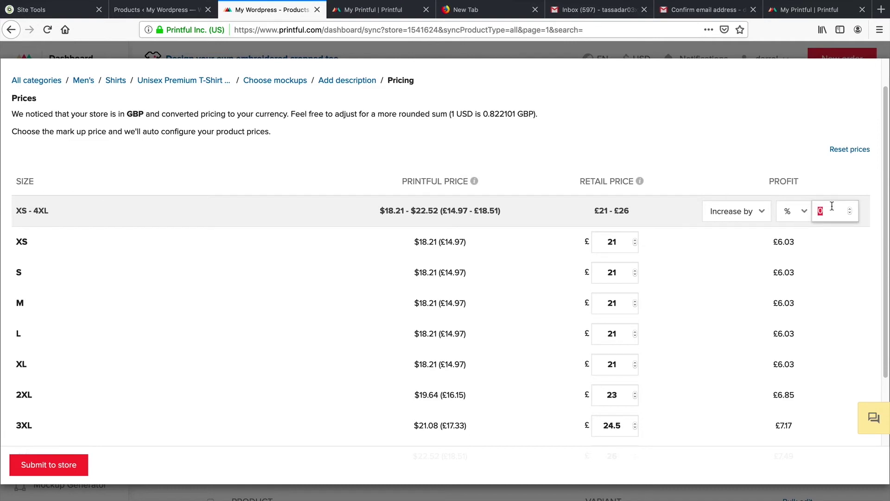
{"action": "type", "text": "40"}
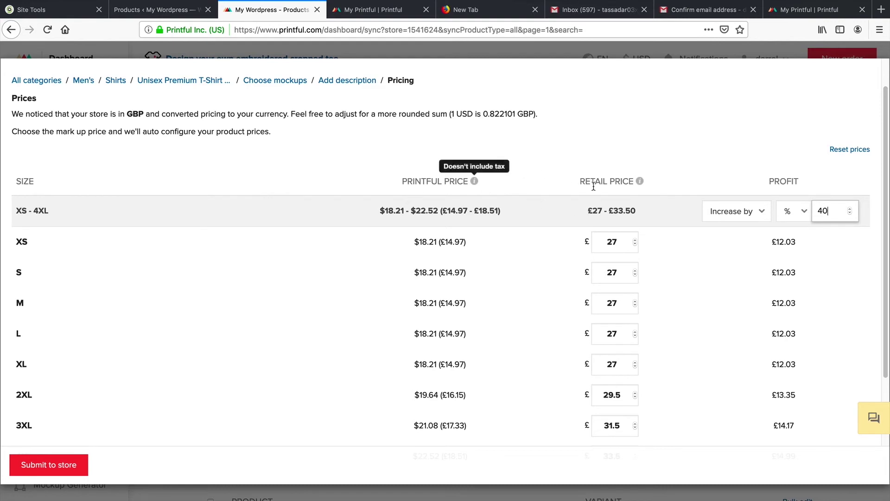
{"action": "left_click", "coordinate": [805, 218]}
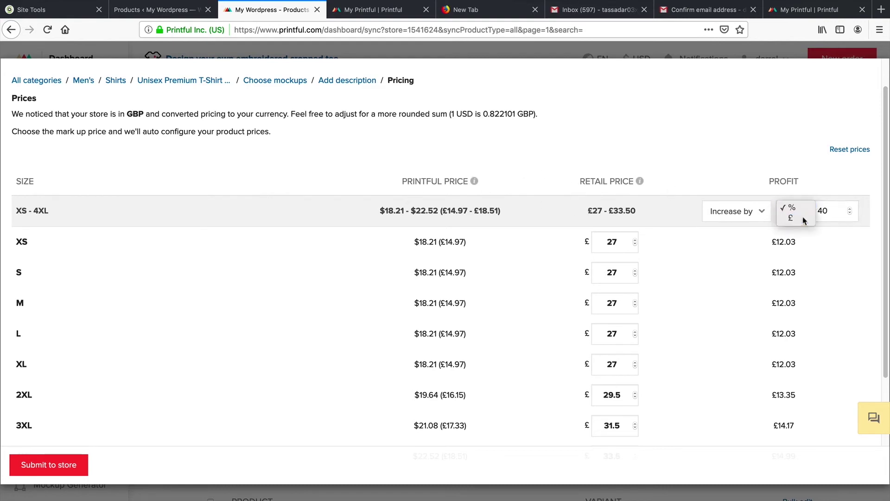
{"action": "left_click", "coordinate": [805, 219]}
{"action": "double_click", "coordinate": [825, 210]}
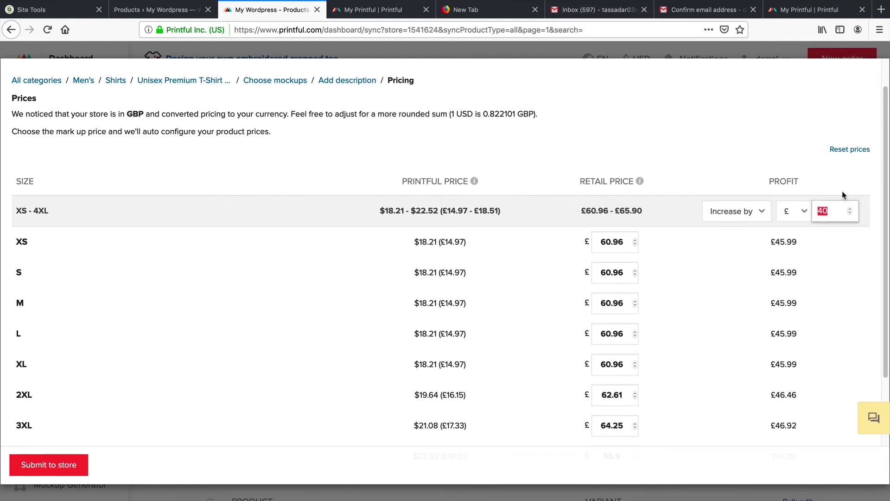
{"action": "type", "text": "20"}
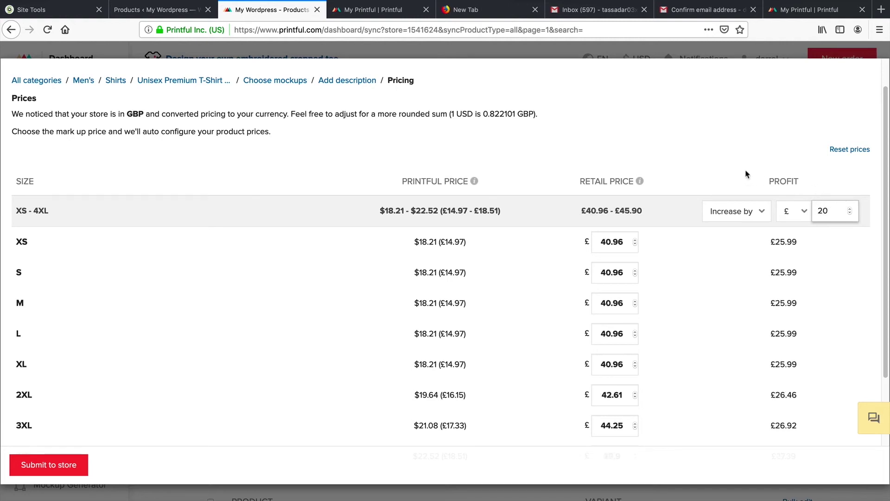
Step: Settle on a 50% markup, giving retail prices £28.50–£35.50 for XS to 4XL
{"action": "left_click", "coordinate": [794, 211]}
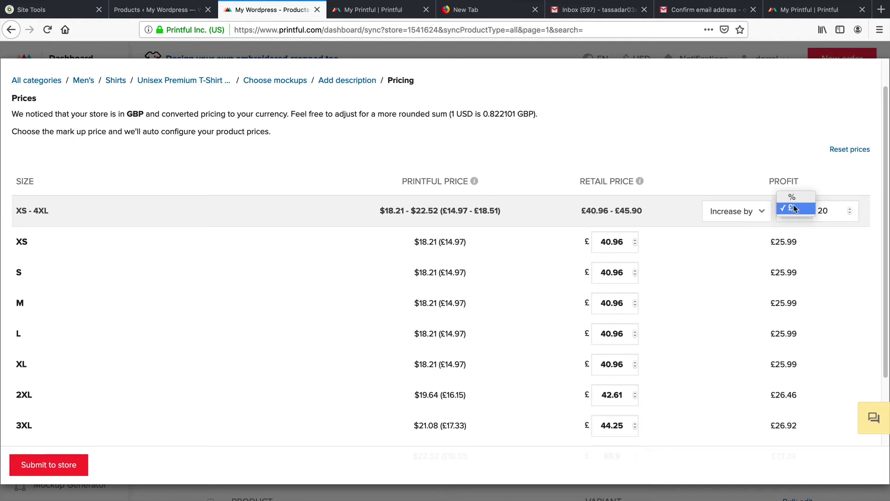
{"action": "left_click", "coordinate": [809, 195]}
{"action": "type", "text": "50"}
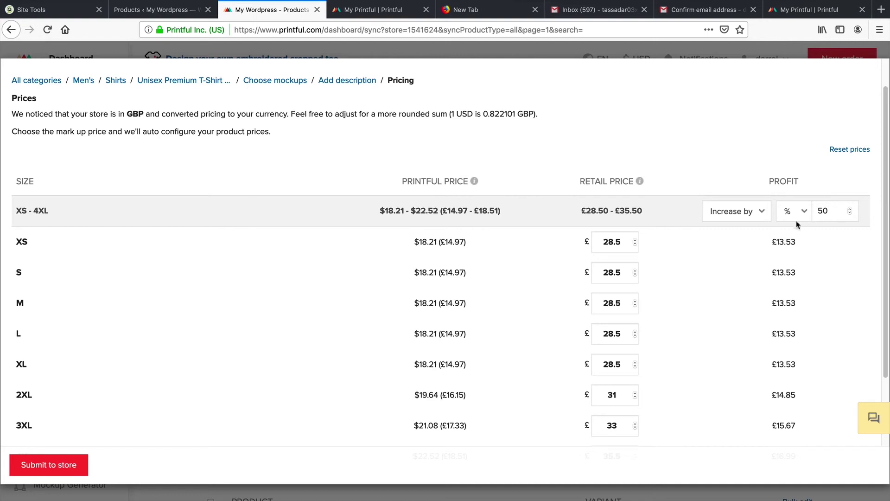
{"action": "scroll", "coordinate": [773, 219], "scroll_direction": "down", "scroll_amount": 5}
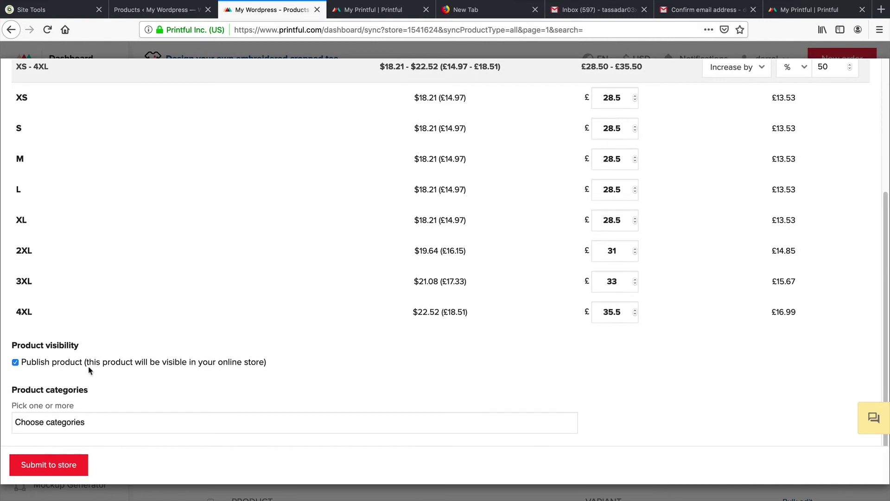
Step: File LOREM IPSUM SHIRT under the Tshirts category and submit it to the WordPress store
{"action": "left_click", "coordinate": [99, 420]}
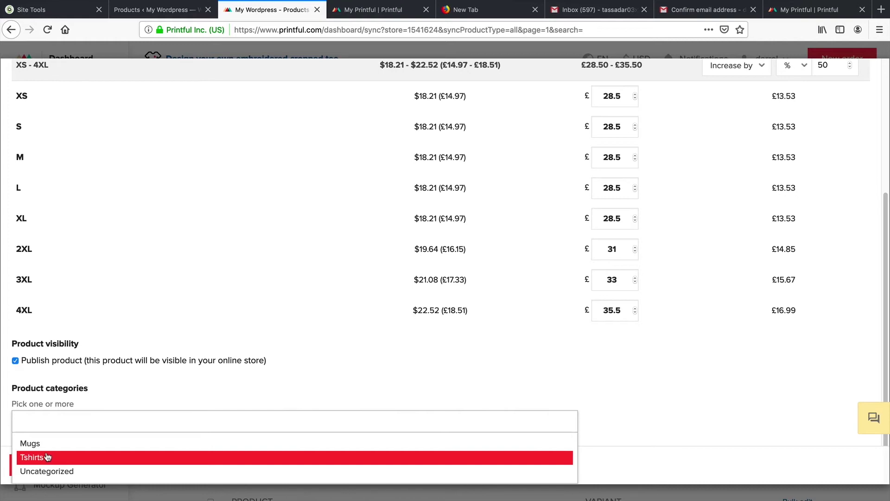
{"action": "left_click", "coordinate": [47, 458]}
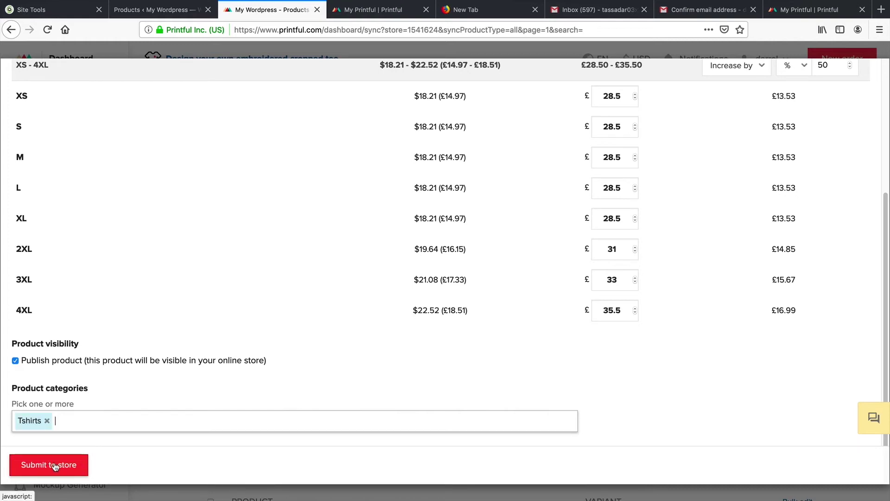
{"action": "left_click", "coordinate": [53, 465]}
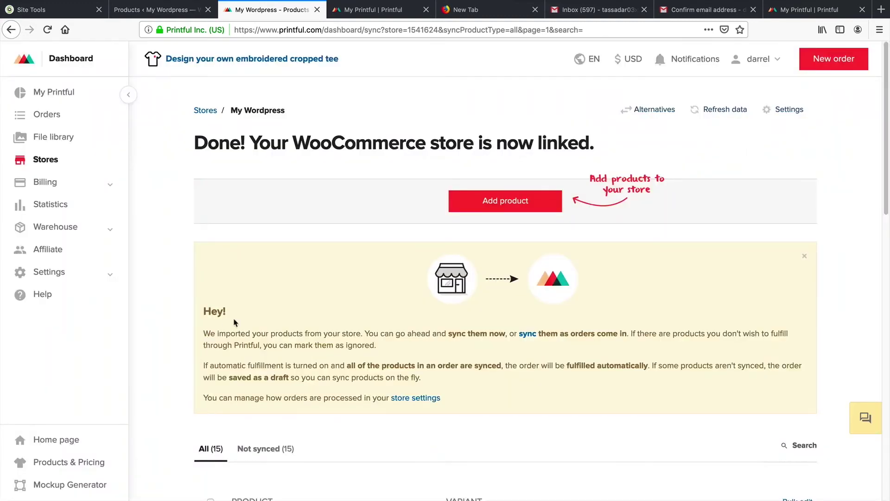
{"action": "scroll", "coordinate": [234, 322], "scroll_direction": "down", "scroll_amount": 8}
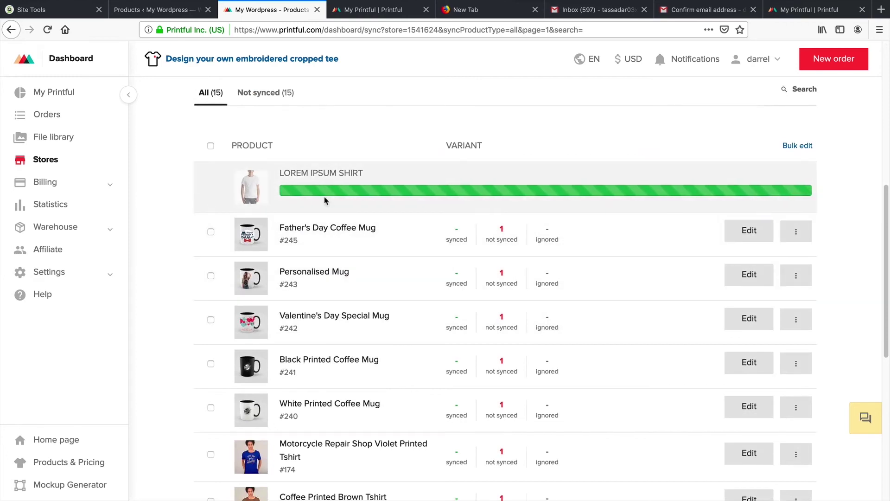
{"action": "left_click", "coordinate": [163, 19]}
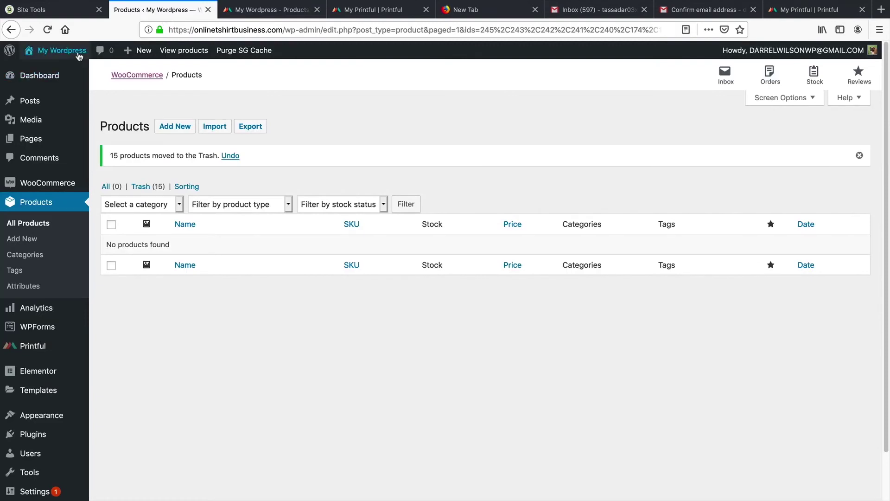
Step: Go to the live store's shop page and open the LOREM IPSUM SHIRT product
{"action": "mouse_move", "coordinate": [60, 50]}
{"action": "left_click", "coordinate": [73, 72]}
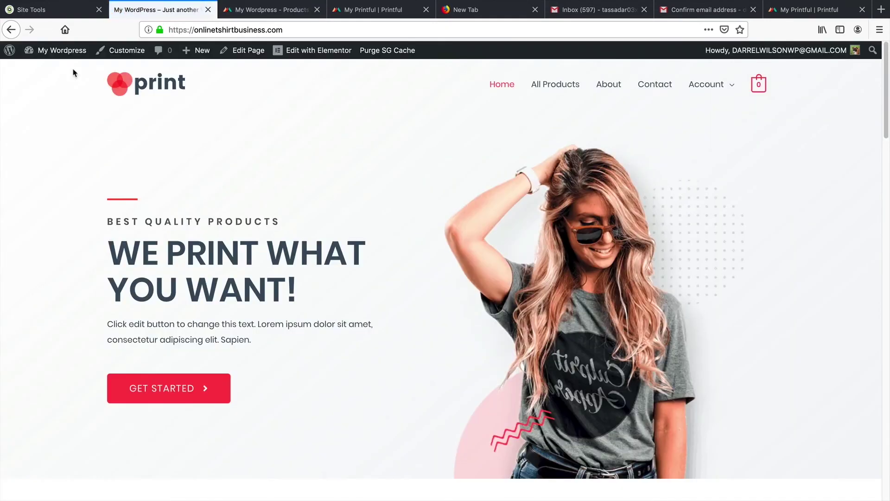
{"action": "left_click", "coordinate": [549, 89]}
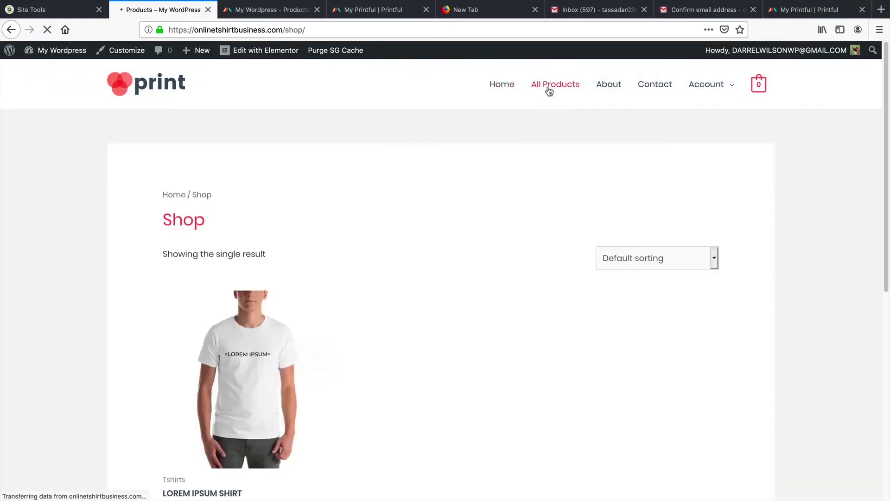
{"action": "scroll", "coordinate": [361, 177], "scroll_direction": "down", "scroll_amount": 2}
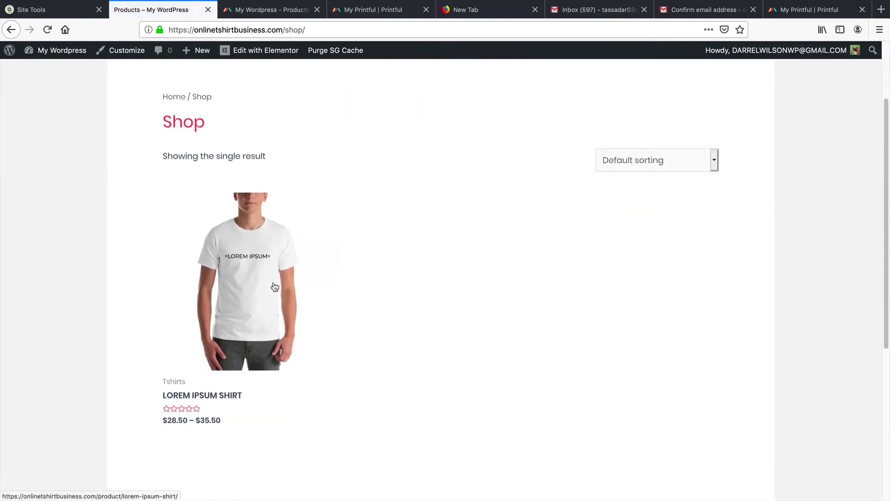
{"action": "left_click", "coordinate": [254, 275]}
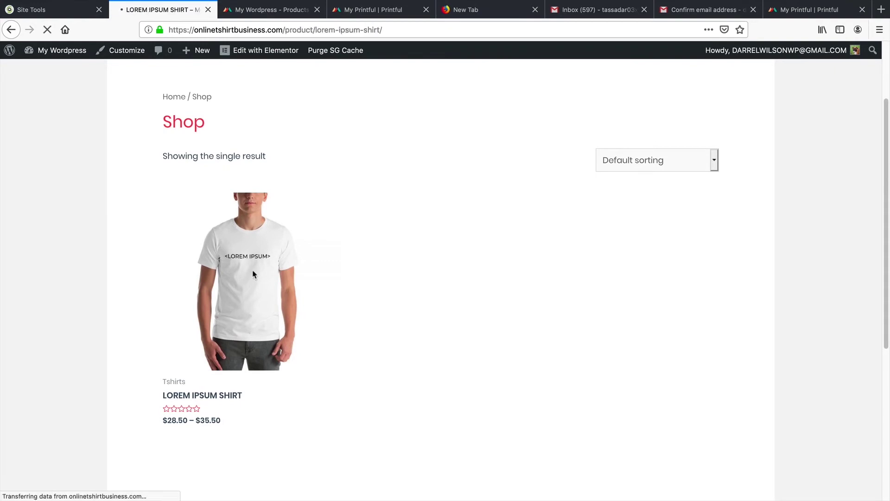
Step: Add the shirt in size L at $28.50 to the cart and view the cart
{"action": "left_click", "coordinate": [529, 296]}
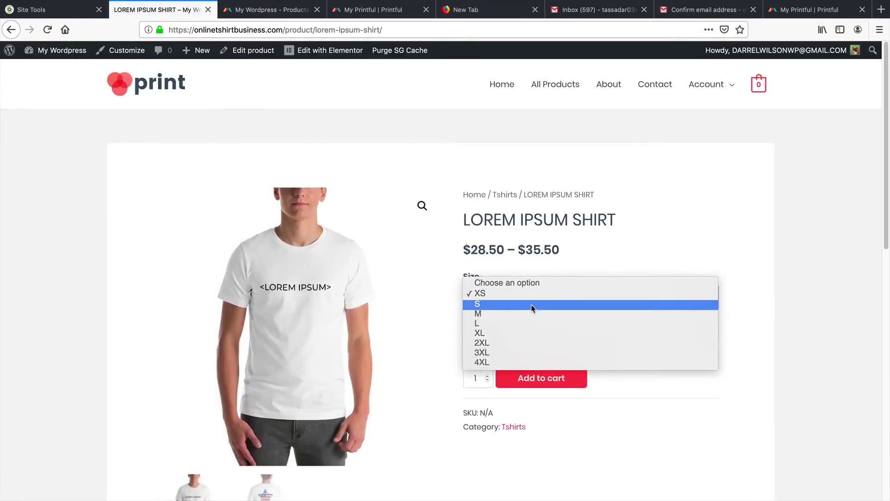
{"action": "left_click", "coordinate": [531, 312]}
{"action": "left_click", "coordinate": [534, 303]}
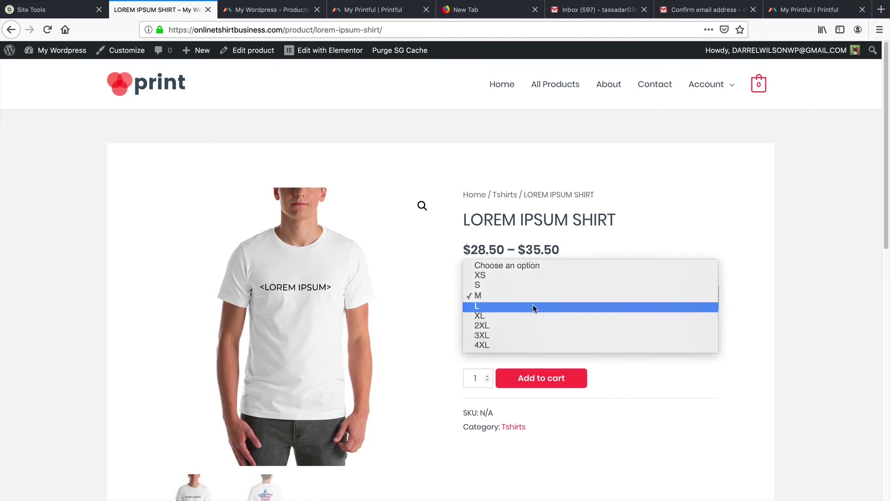
{"action": "left_click", "coordinate": [532, 304]}
{"action": "scroll", "coordinate": [548, 272], "scroll_direction": "down", "scroll_amount": 2}
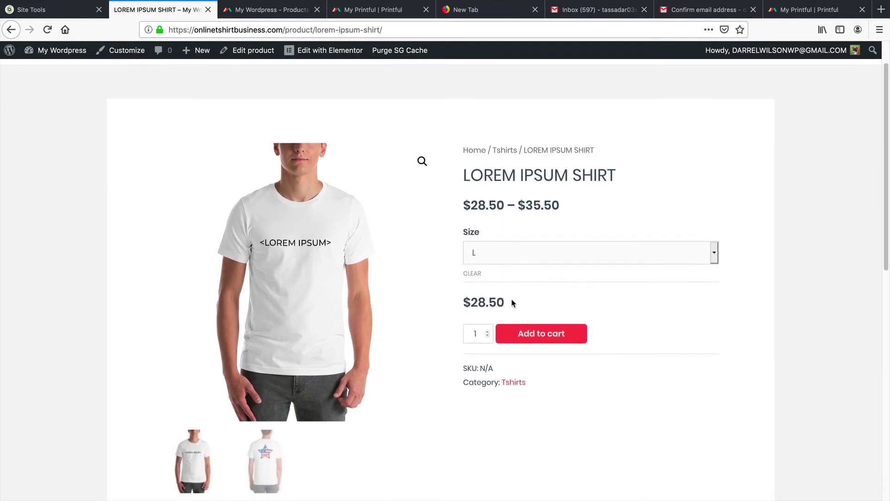
{"action": "left_click_drag", "start_coordinate": [513, 301], "coordinate": [463, 302]}
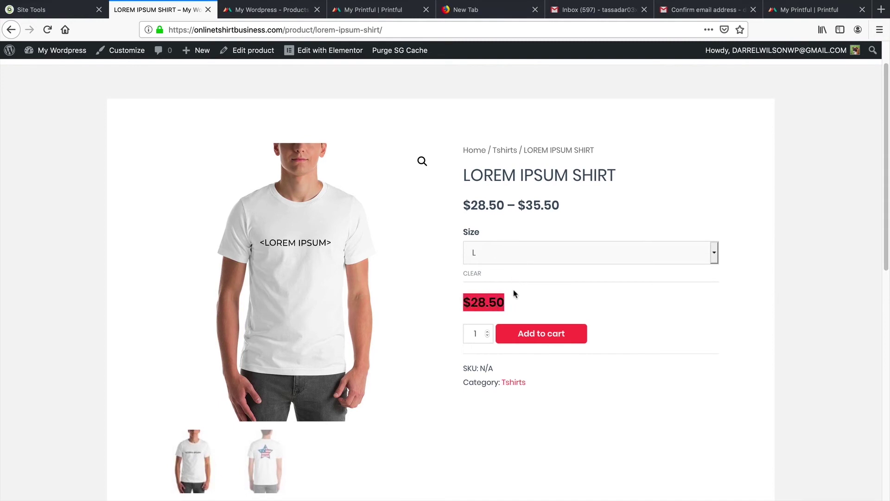
{"action": "left_click", "coordinate": [568, 334]}
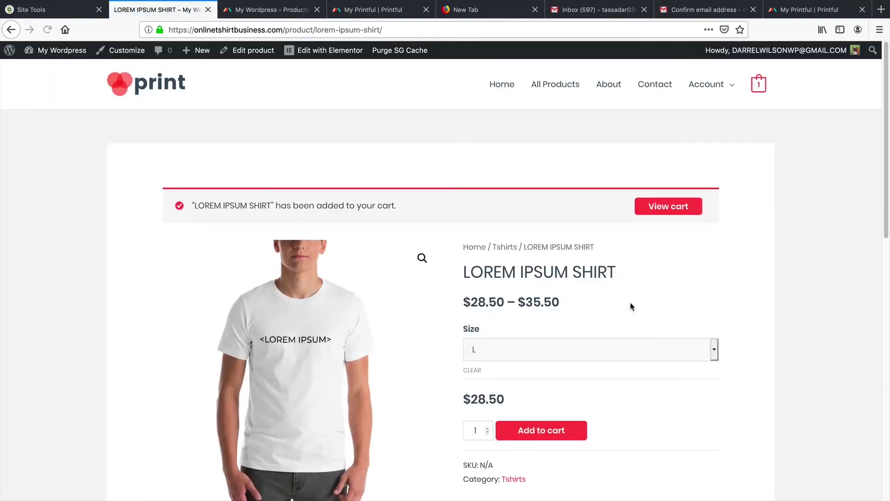
{"action": "left_click", "coordinate": [678, 206]}
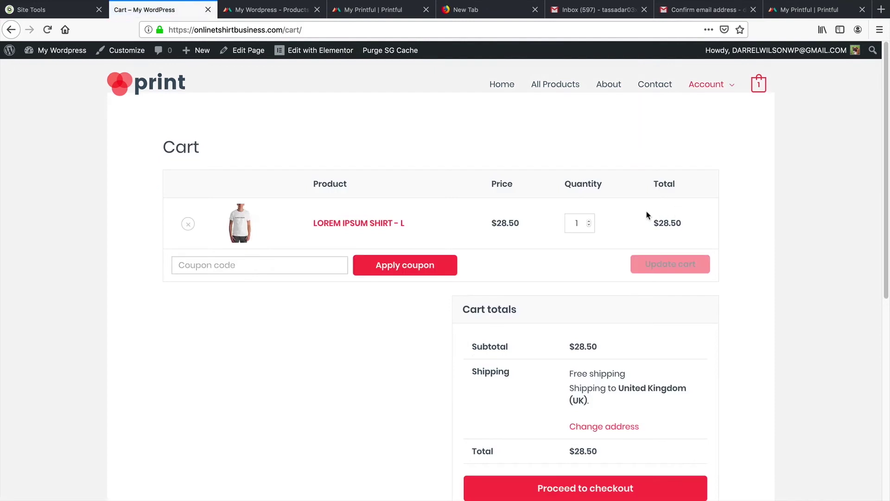
Step: Proceed to checkout and place the test order, which reports no available payment methods
{"action": "scroll", "coordinate": [605, 221], "scroll_direction": "down", "scroll_amount": 3}
{"action": "left_click_drag", "start_coordinate": [579, 295], "coordinate": [619, 302]}
{"action": "left_click", "coordinate": [618, 302]}
{"action": "scroll", "coordinate": [578, 340], "scroll_direction": "up", "scroll_amount": 2}
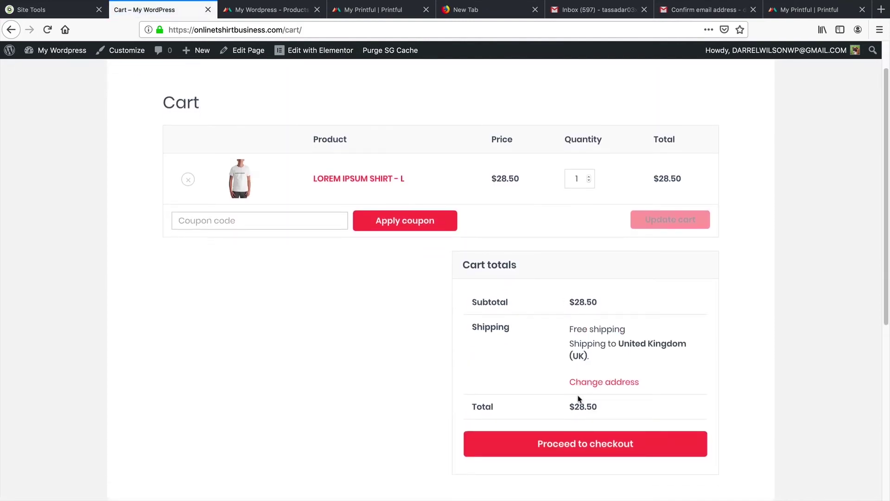
{"action": "left_click", "coordinate": [581, 445]}
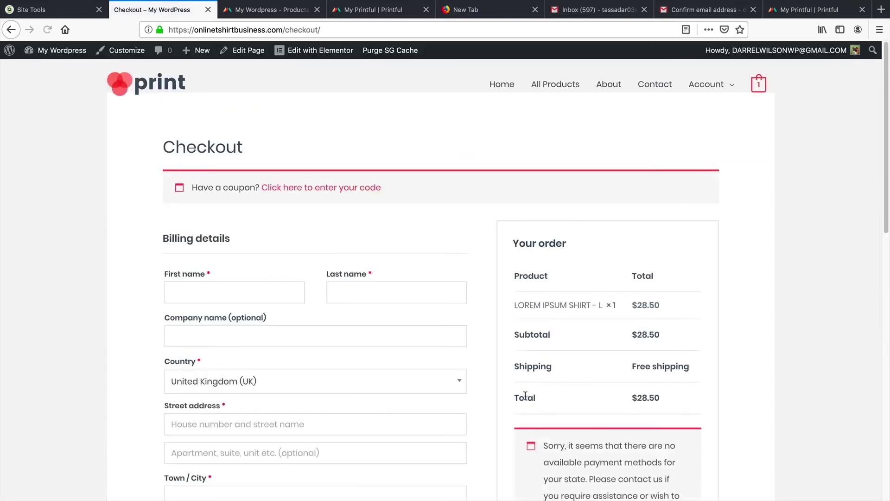
{"action": "scroll", "coordinate": [455, 315], "scroll_direction": "down", "scroll_amount": 4}
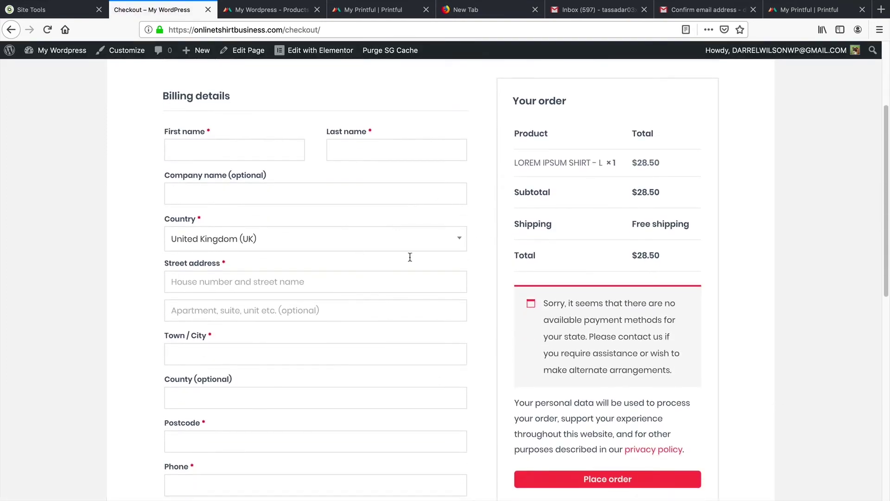
{"action": "scroll", "coordinate": [391, 340], "scroll_direction": "down", "scroll_amount": 3}
{"action": "scroll", "coordinate": [391, 339], "scroll_direction": "down", "scroll_amount": 1}
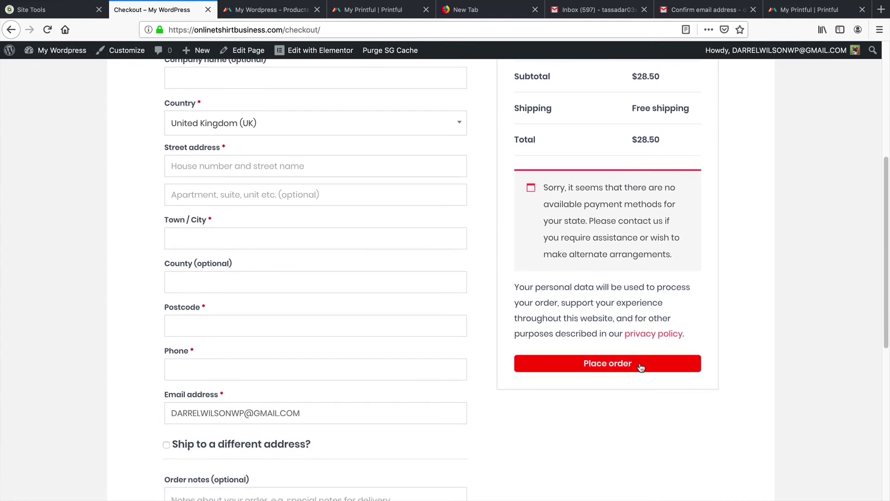
{"action": "left_click", "coordinate": [635, 370]}
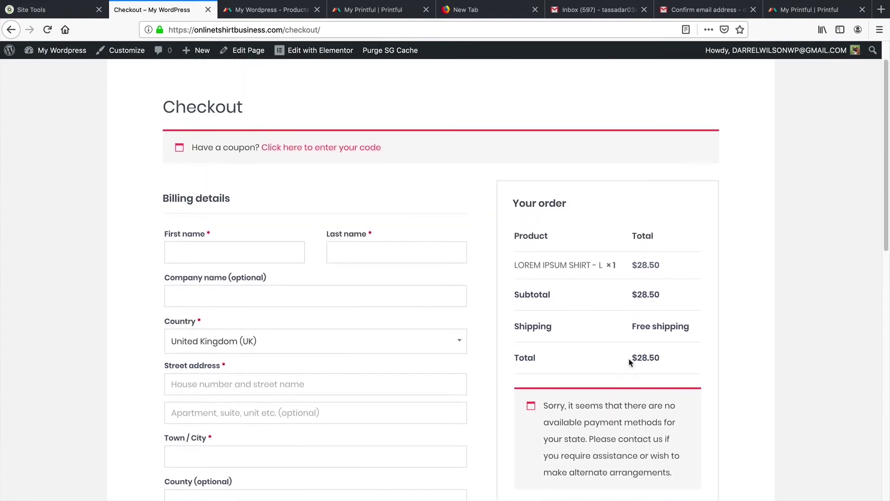
{"action": "scroll", "coordinate": [628, 359], "scroll_direction": "down", "scroll_amount": 2}
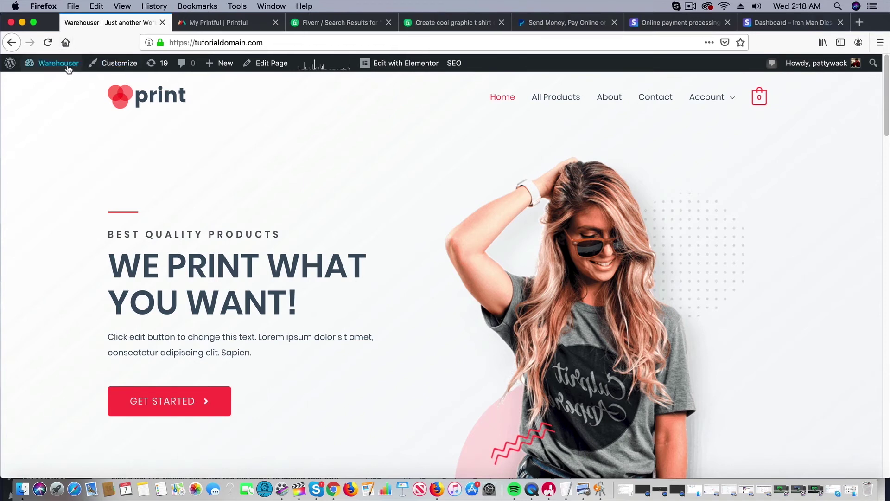
Step: Open the WooCommerce Shipping settings from the admin dashboard
{"action": "mouse_move", "coordinate": [51, 63]}
{"action": "left_click", "coordinate": [70, 83]}
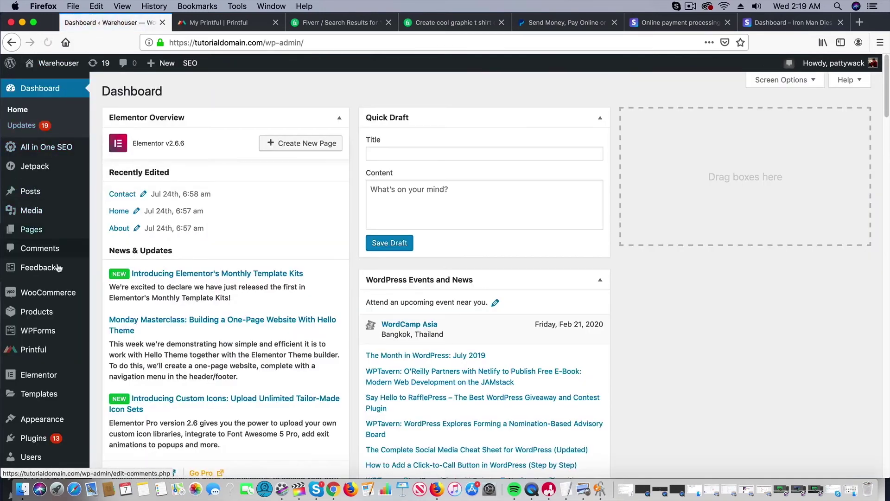
{"action": "mouse_move", "coordinate": [61, 301]}
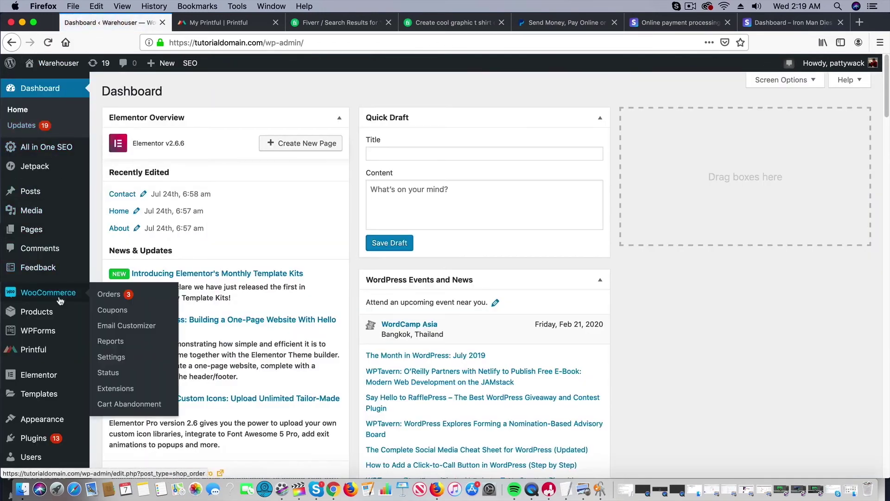
{"action": "left_click", "coordinate": [113, 357]}
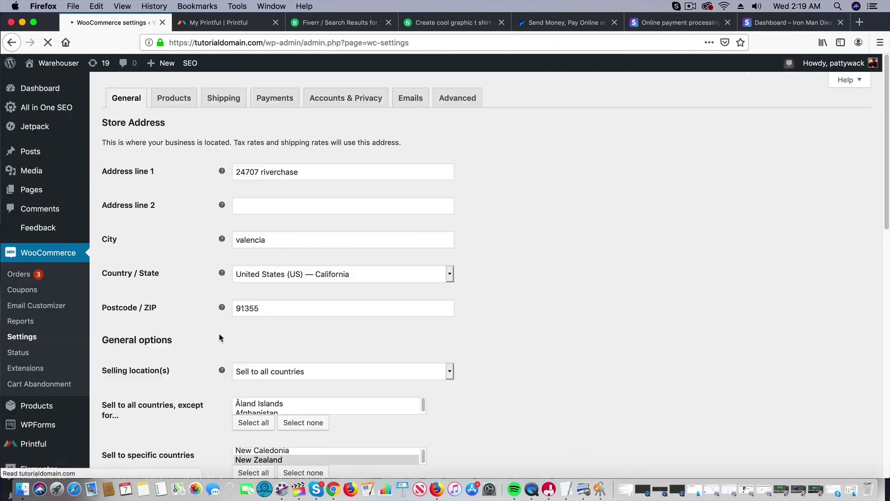
{"action": "left_click", "coordinate": [227, 160]}
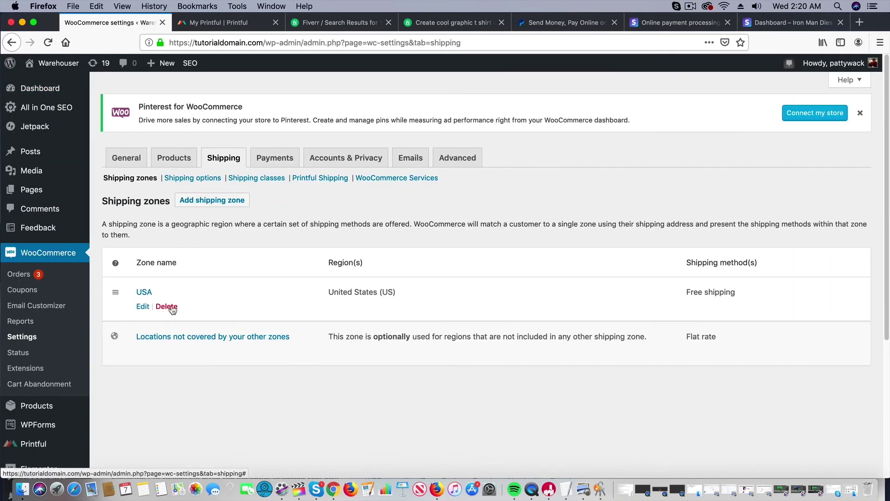
Step: Delete the USA shipping zone and start a new shipping zone
{"action": "left_click", "coordinate": [171, 308]}
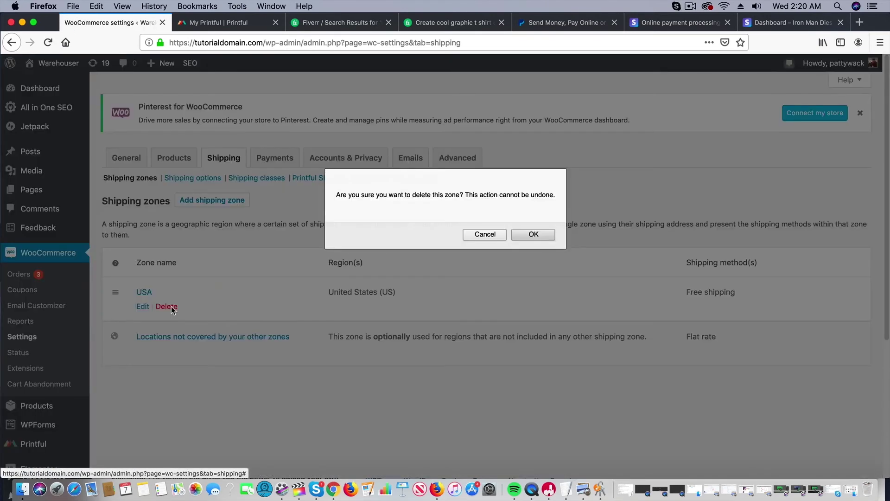
{"action": "left_click", "coordinate": [534, 235]}
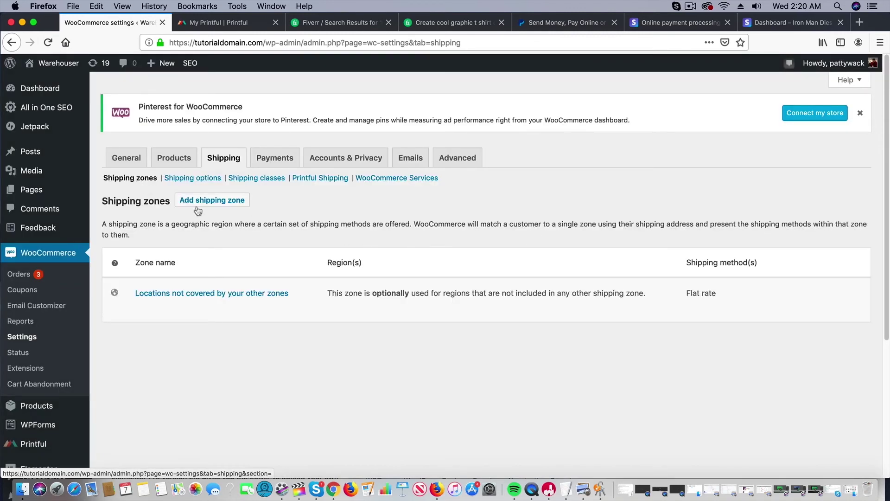
{"action": "left_click", "coordinate": [220, 207]}
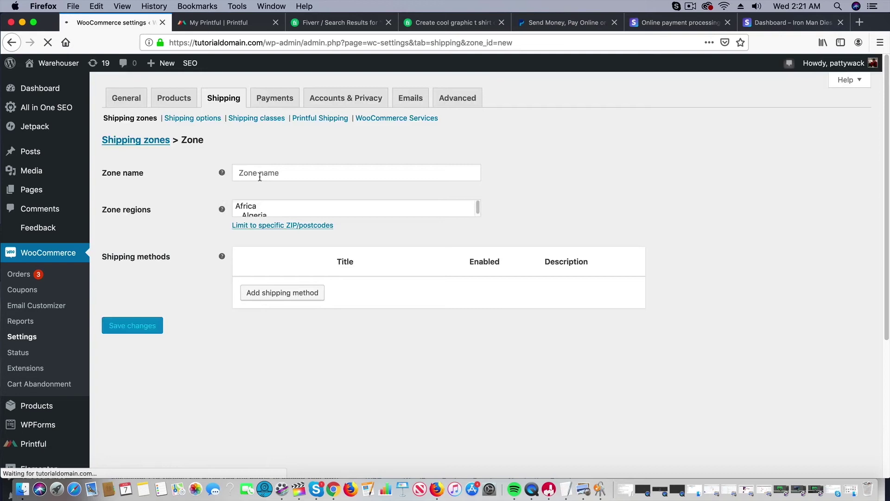
Step: Name the new zone 'United States' and set its region to United States (US)
{"action": "left_click", "coordinate": [260, 176]}
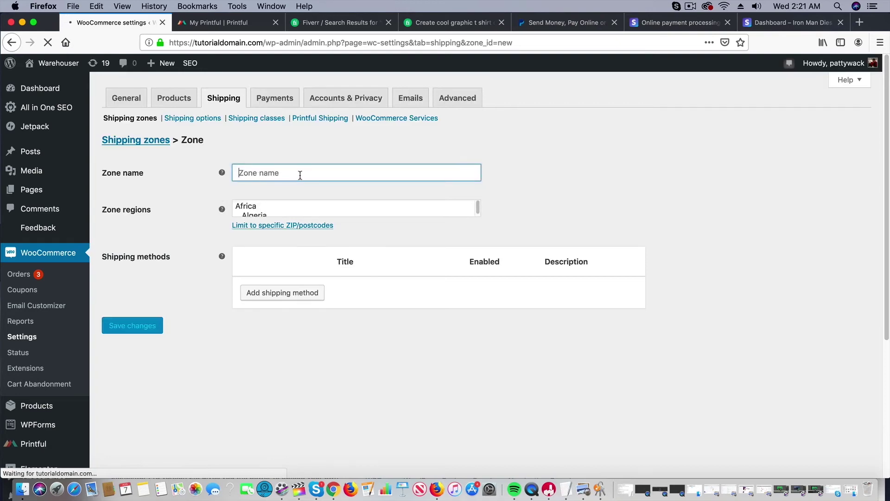
{"action": "scroll", "coordinate": [205, 306], "scroll_direction": "down", "scroll_amount": 4}
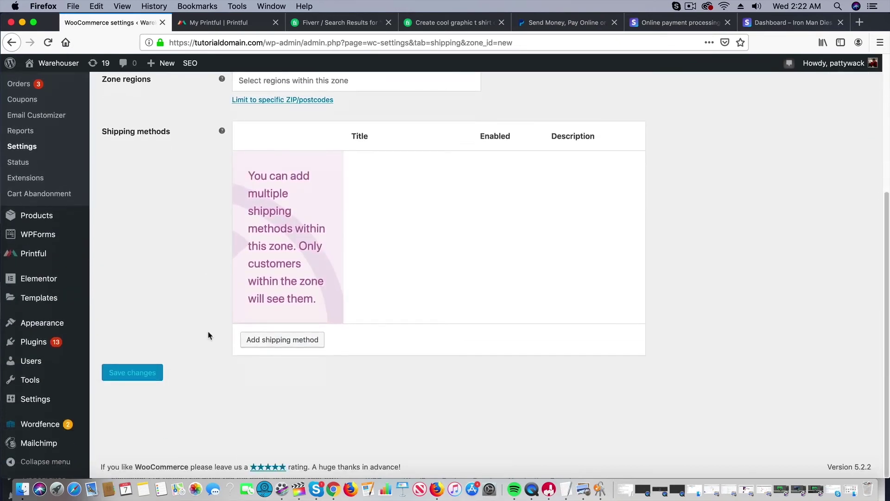
{"action": "scroll", "coordinate": [209, 334], "scroll_direction": "up", "scroll_amount": 4}
{"action": "left_click", "coordinate": [273, 234]}
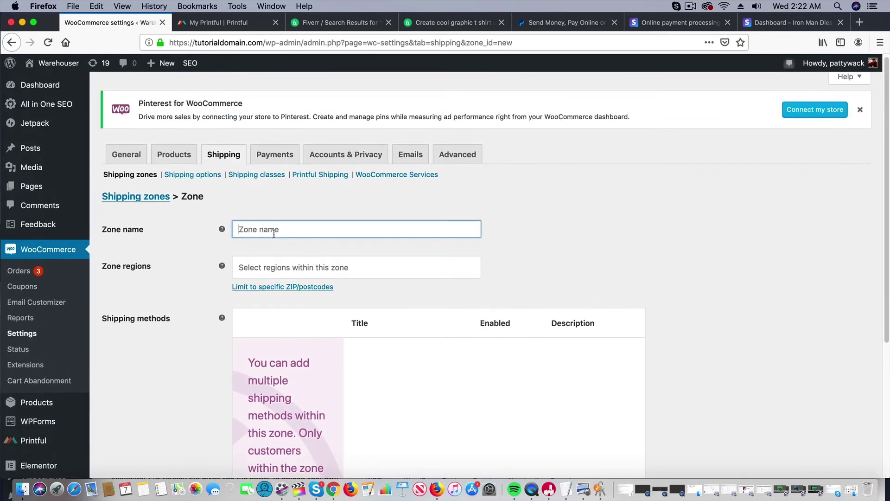
{"action": "type", "text": "United S"}
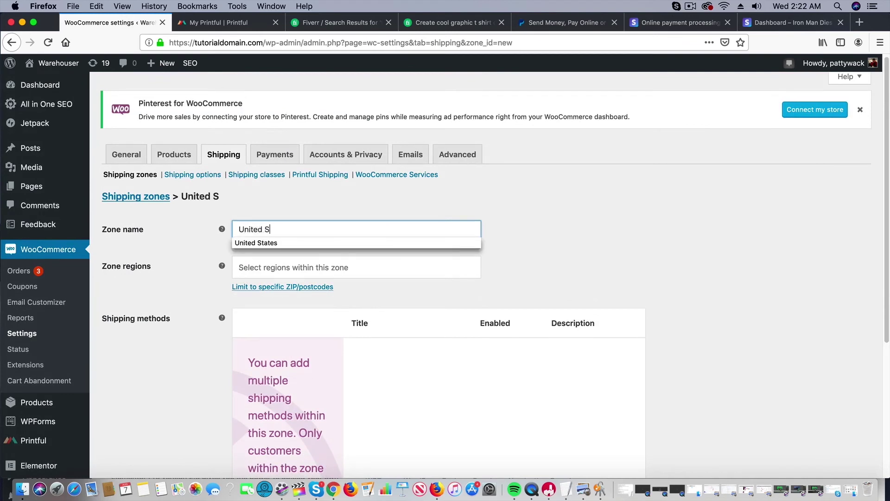
{"action": "type", "text": "tates"}
{"action": "key", "text": "Tab"}
{"action": "type", "text": "u"}
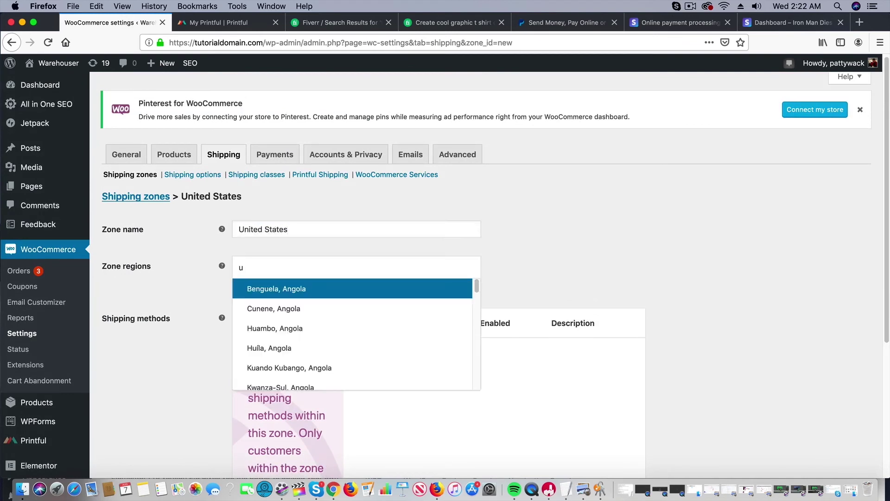
{"action": "type", "text": "nited"}
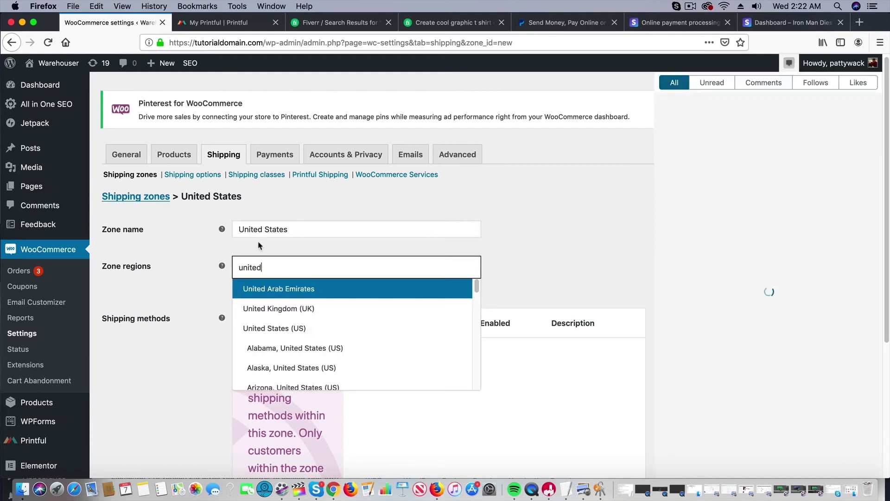
{"action": "left_click", "coordinate": [270, 330]}
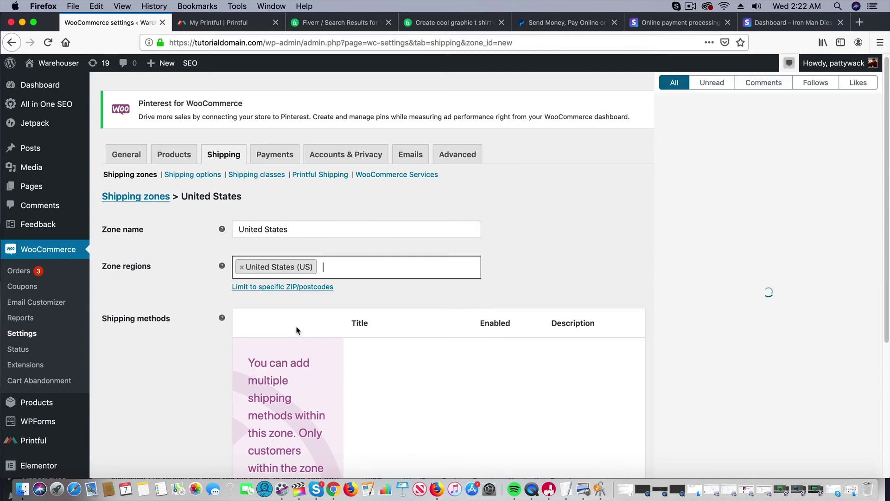
{"action": "scroll", "coordinate": [143, 342], "scroll_direction": "down", "scroll_amount": 5}
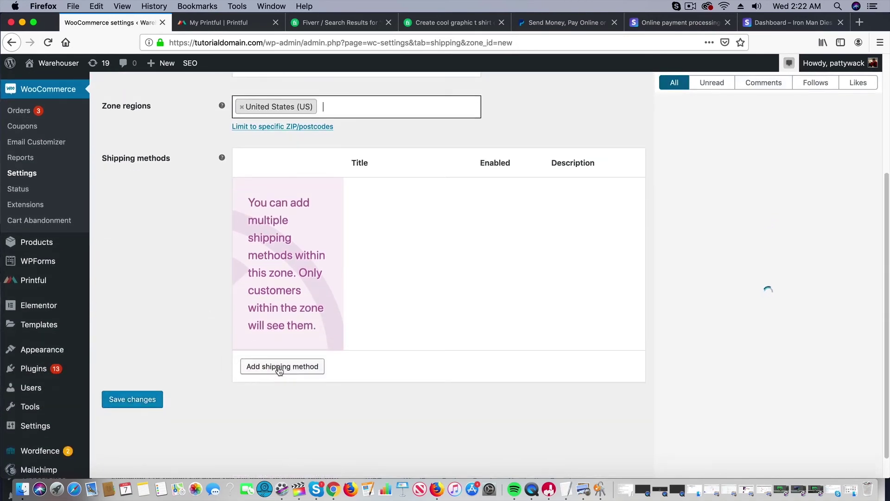
{"action": "left_click", "coordinate": [282, 366]}
Step: Add Free shipping as a method to the United States zone
{"action": "left_click", "coordinate": [354, 268]}
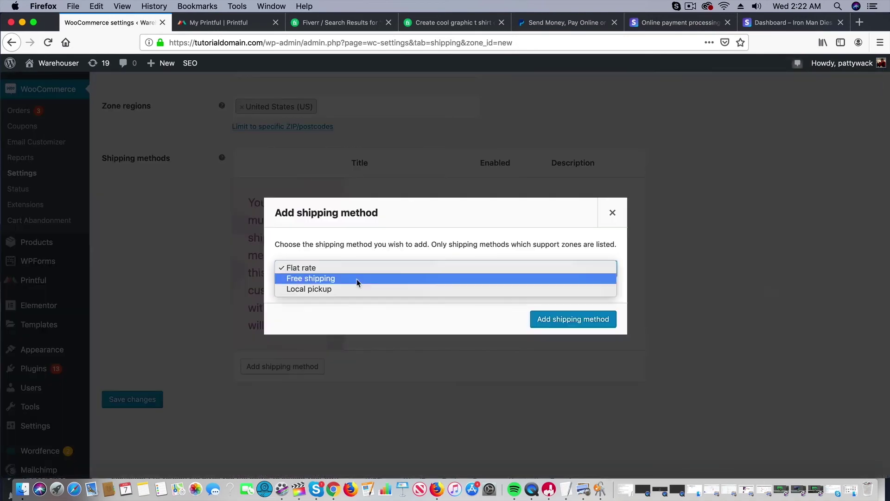
{"action": "left_click", "coordinate": [358, 279]}
{"action": "left_click", "coordinate": [565, 321]}
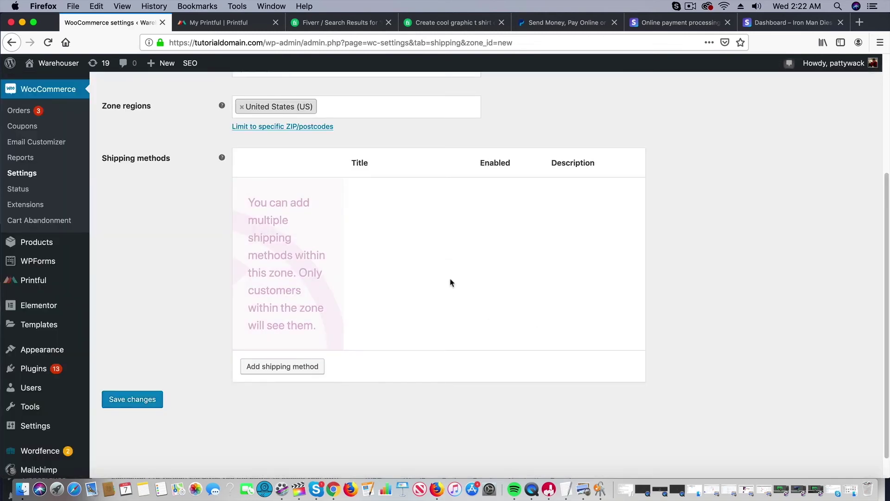
{"action": "mouse_move", "coordinate": [324, 233]}
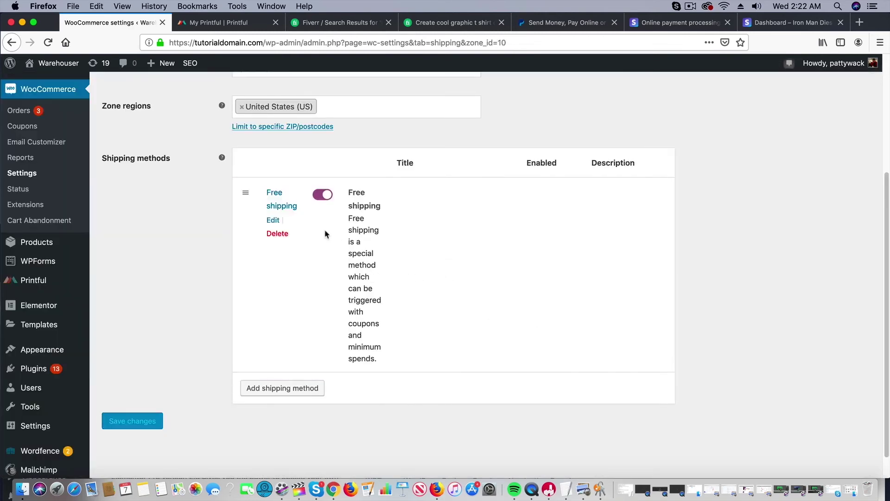
{"action": "left_click", "coordinate": [274, 221]}
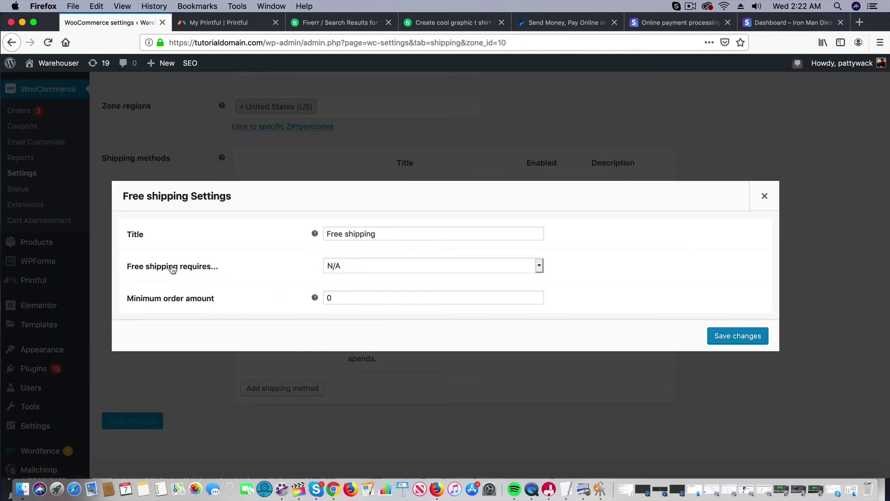
Step: Make free shipping require a minimum order amount, adjust the amount, and save the method
{"action": "left_click", "coordinate": [353, 267]}
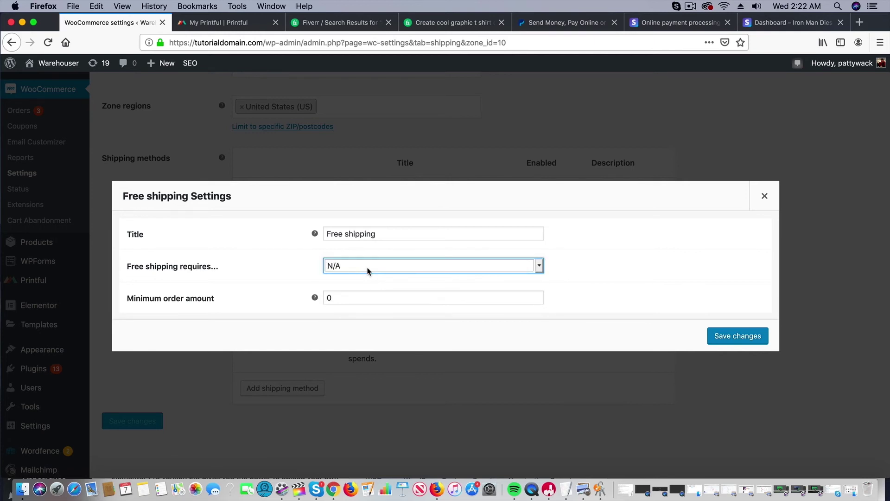
{"action": "left_click", "coordinate": [369, 267]}
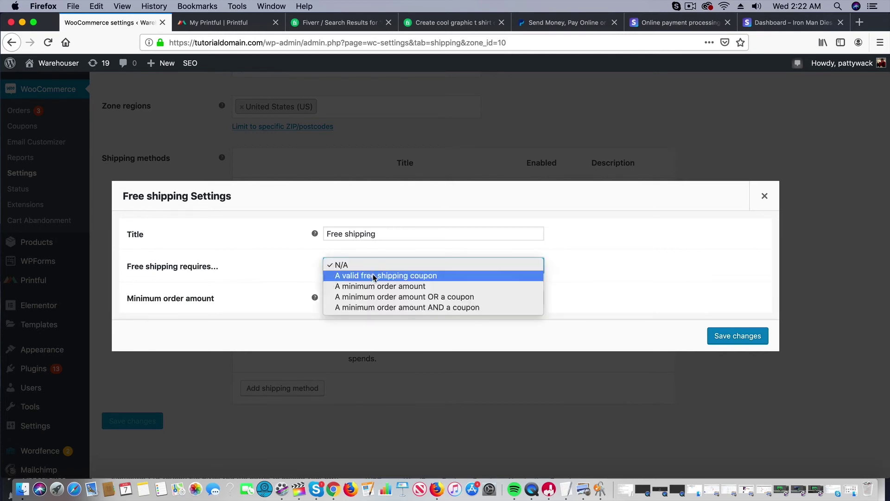
{"action": "left_click", "coordinate": [385, 287]}
{"action": "double_click", "coordinate": [388, 298]}
{"action": "type", "text": "60"}
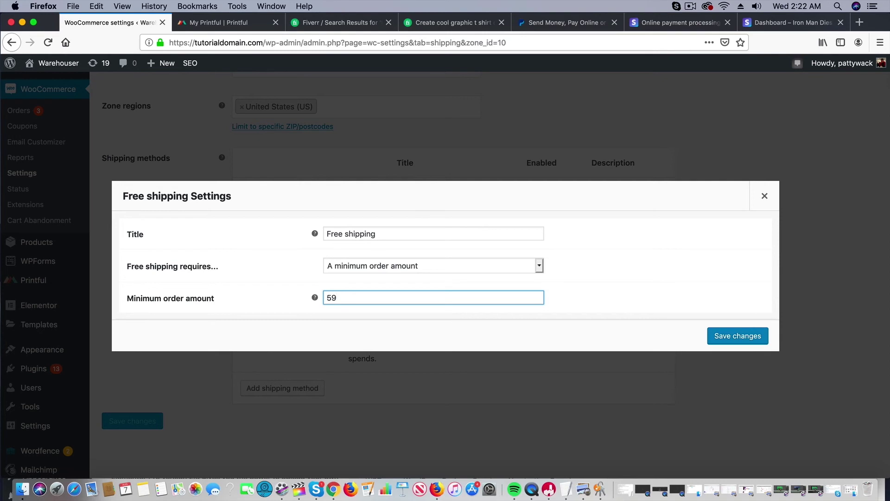
{"action": "key", "text": "BackSpace"}
{"action": "key", "text": "BackSpace"}
{"action": "left_click", "coordinate": [730, 340]}
{"action": "mouse_move", "coordinate": [333, 251]}
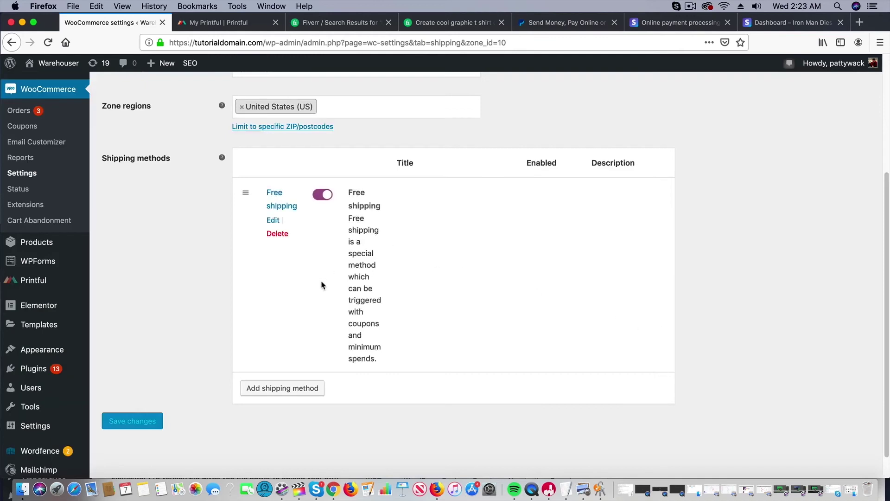
Step: Add a Flat rate shipping method costing 5 to the United States zone
{"action": "left_click", "coordinate": [308, 388]}
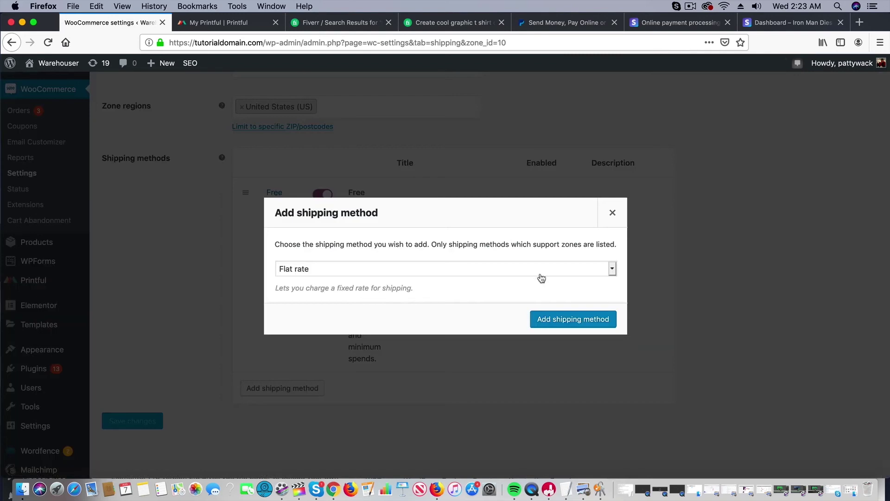
{"action": "left_click", "coordinate": [560, 319]}
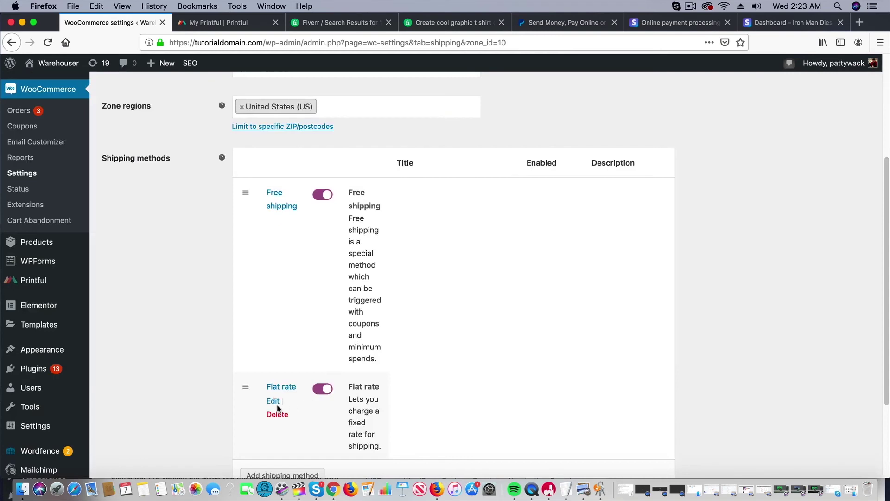
{"action": "left_click", "coordinate": [278, 402]}
{"action": "left_click", "coordinate": [352, 222]}
{"action": "left_click_drag", "start_coordinate": [352, 222], "coordinate": [281, 217]}
{"action": "type", "text": "5"}
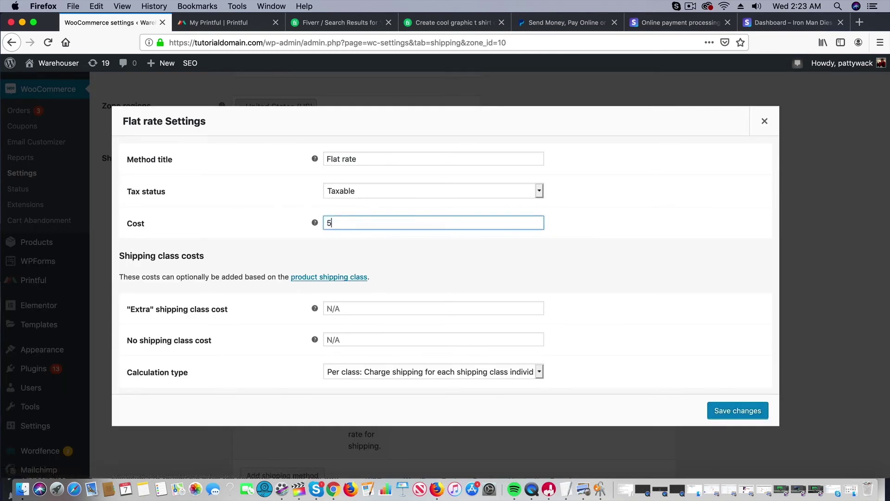
{"action": "left_click", "coordinate": [701, 411]}
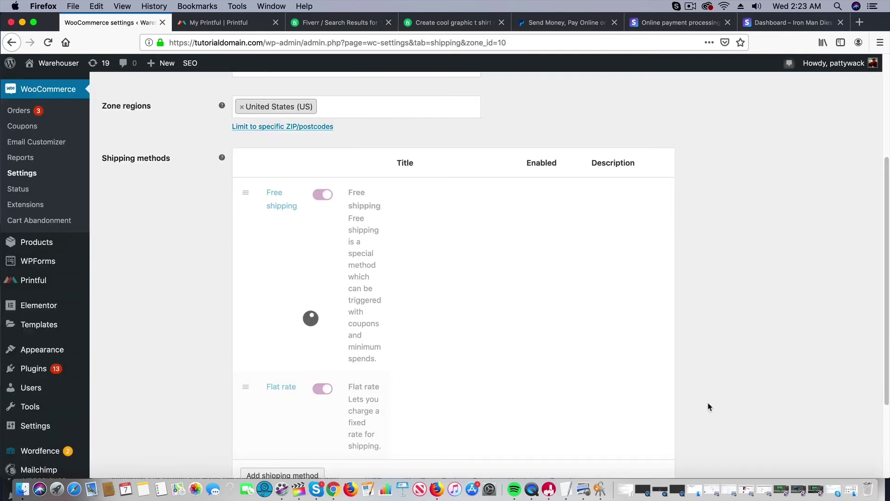
{"action": "scroll", "coordinate": [478, 364], "scroll_direction": "down", "scroll_amount": 1}
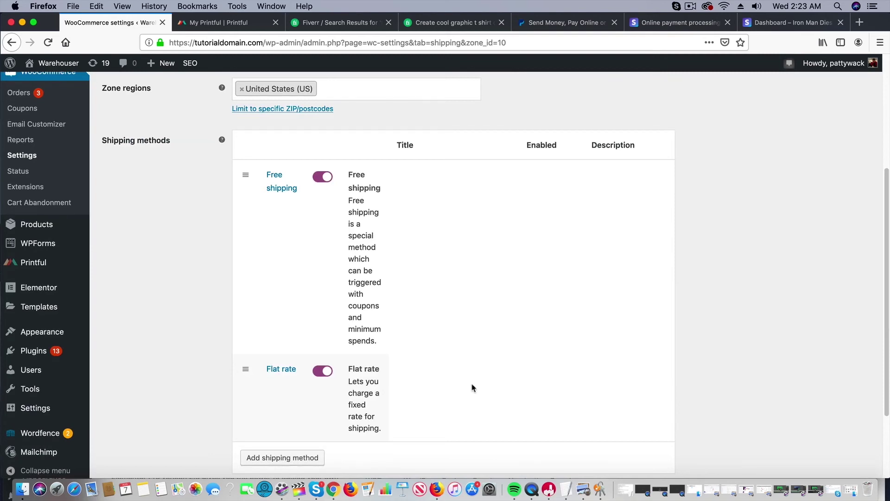
{"action": "scroll", "coordinate": [472, 388], "scroll_direction": "up", "scroll_amount": 5}
{"action": "key", "text": "super+Left"}
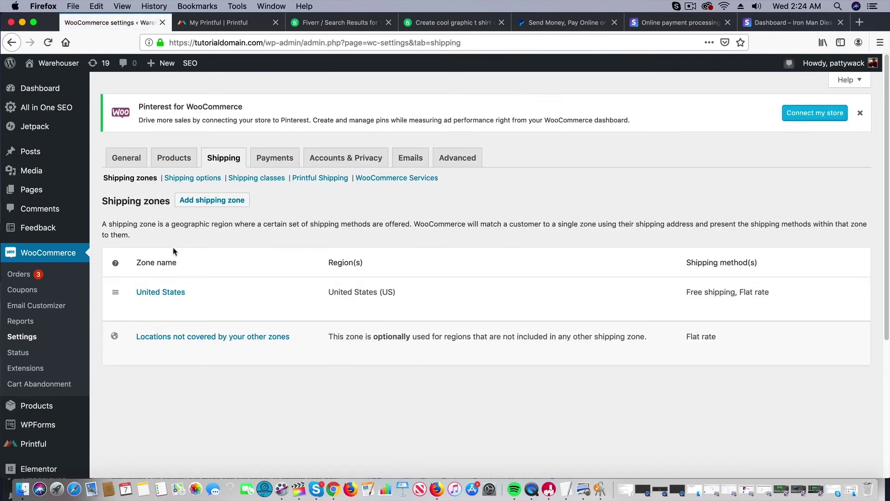
Step: Confirm the 9.99 flat rate for locations not covered by other zones and save it
{"action": "left_click", "coordinate": [191, 341]}
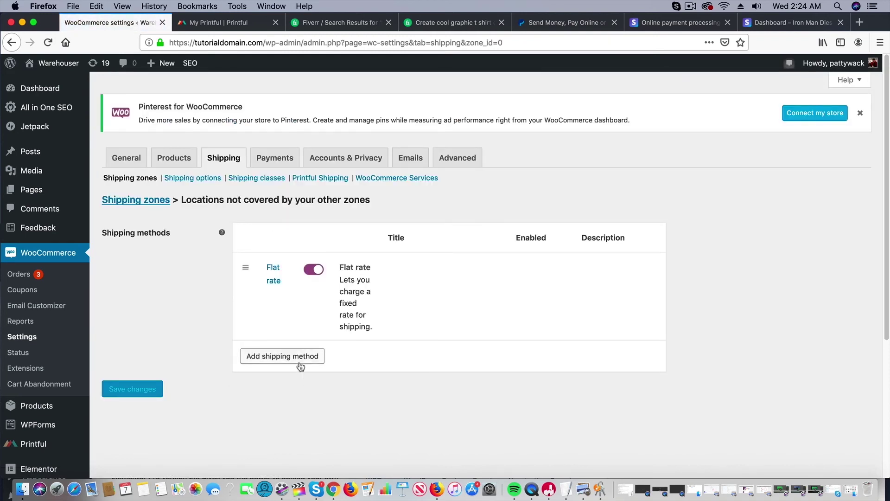
{"action": "left_click", "coordinate": [273, 294]}
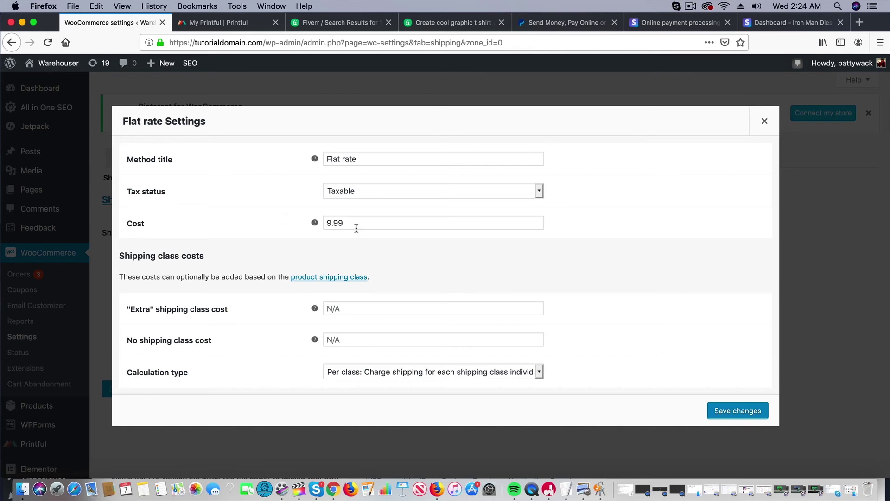
{"action": "left_click_drag", "start_coordinate": [356, 228], "coordinate": [316, 223]}
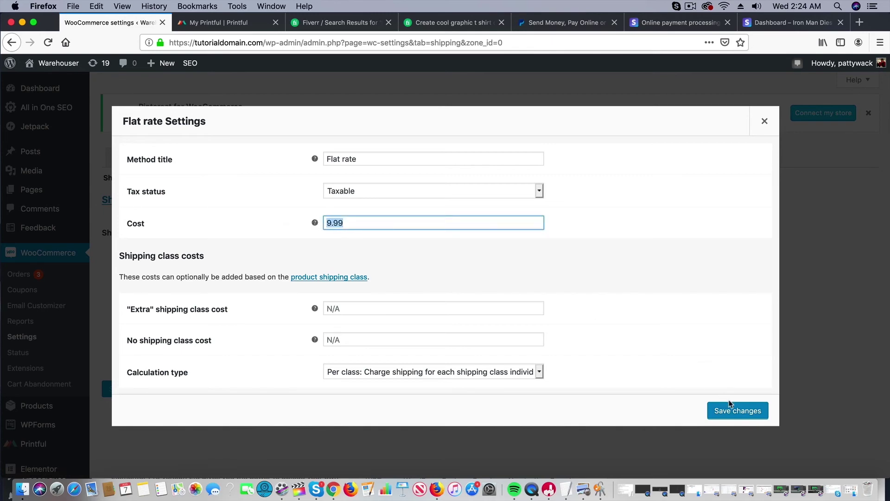
{"action": "left_click", "coordinate": [732, 411]}
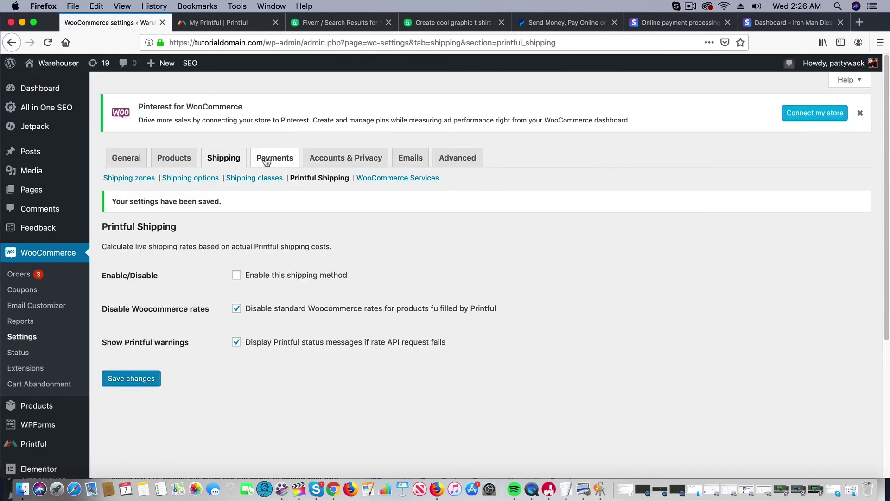
Step: Open the PayPal payment settings and start a PayPal account sign-up on PayPal's site
{"action": "left_click", "coordinate": [272, 161]}
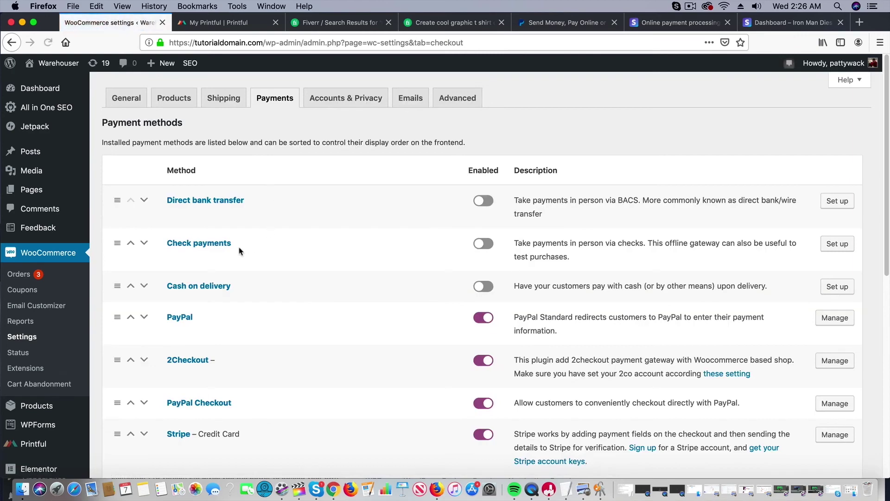
{"action": "scroll", "coordinate": [204, 339], "scroll_direction": "down", "scroll_amount": 5}
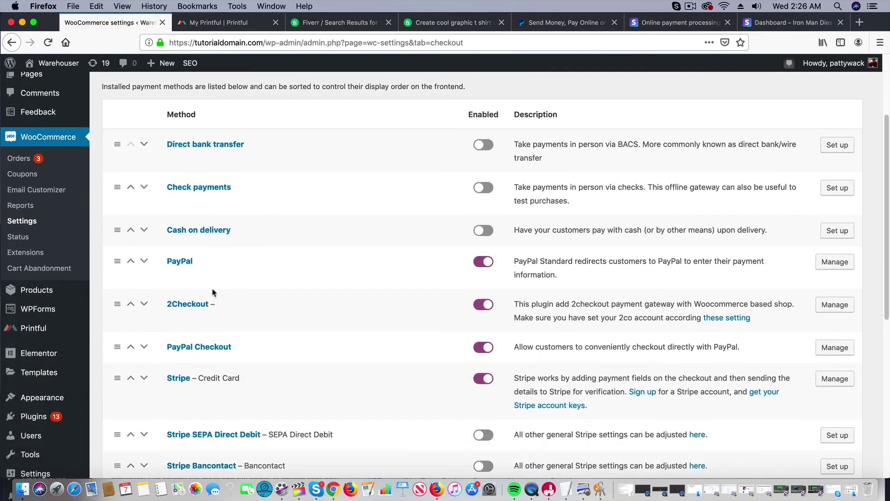
{"action": "left_click", "coordinate": [829, 269]}
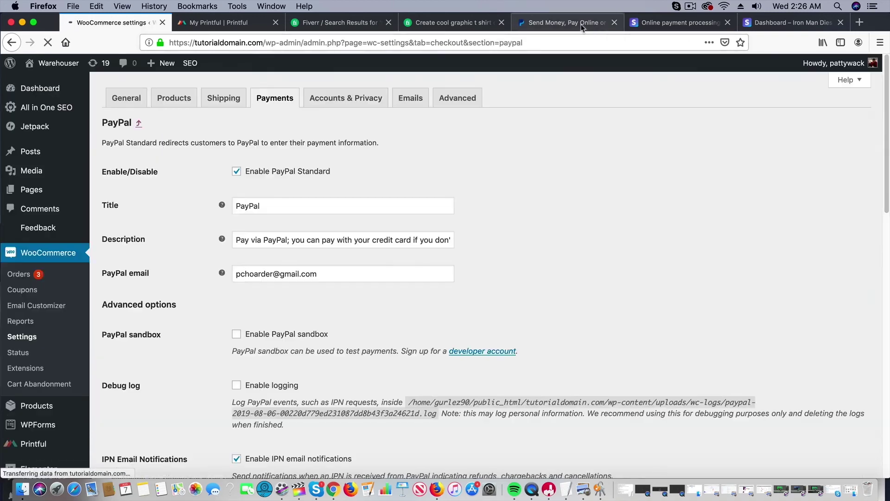
{"action": "left_click_drag", "start_coordinate": [561, 23], "coordinate": [232, 28]}
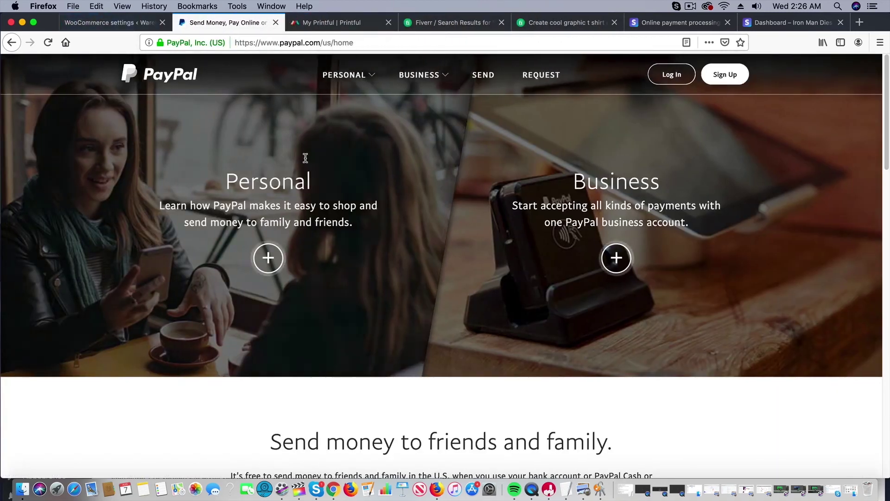
{"action": "mouse_move", "coordinate": [533, 160]}
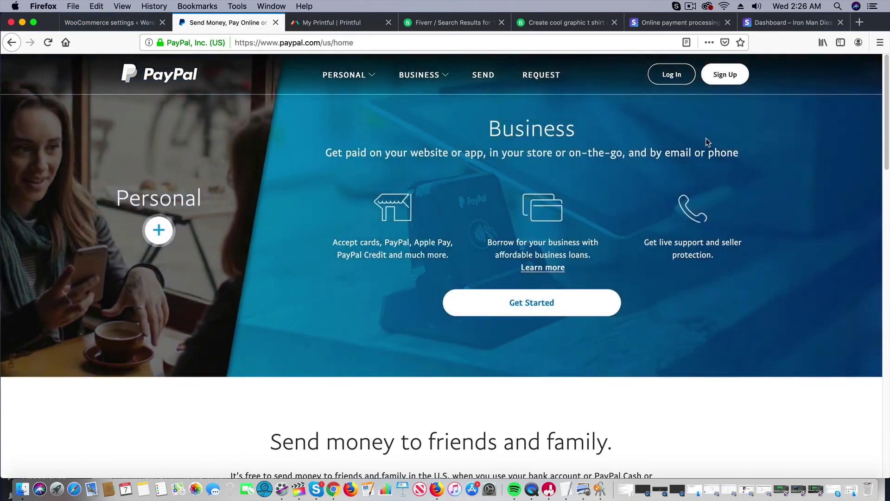
{"action": "left_click", "coordinate": [599, 137]}
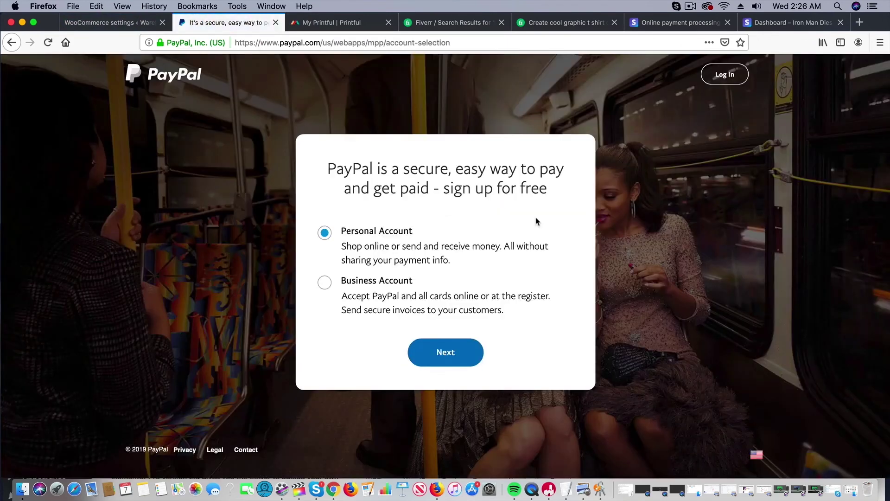
Step: Check the PayPal account email setting, then bring the Stripe website forward
{"action": "left_click", "coordinate": [122, 25]}
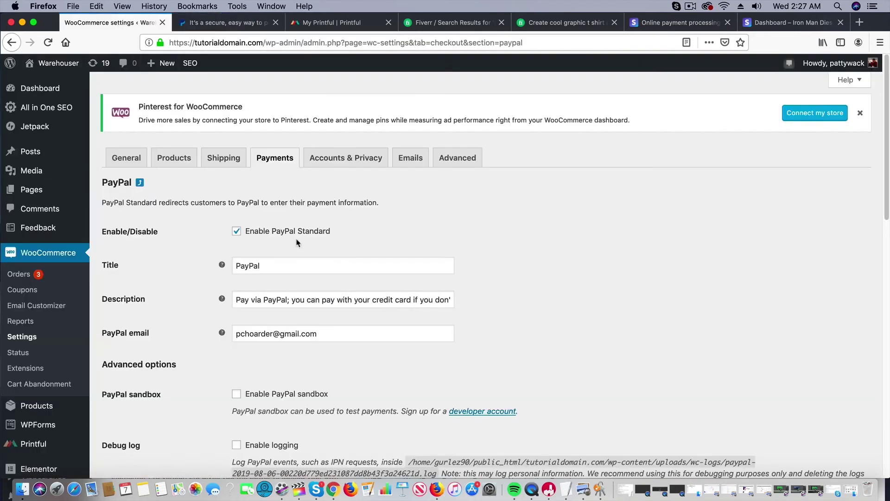
{"action": "left_click_drag", "start_coordinate": [327, 334], "coordinate": [191, 321]}
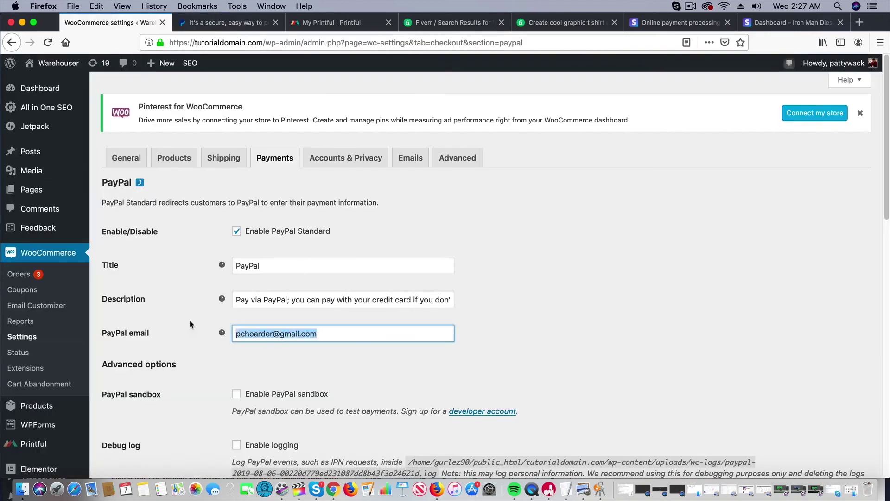
{"action": "left_click_drag", "start_coordinate": [669, 22], "coordinate": [330, 26]}
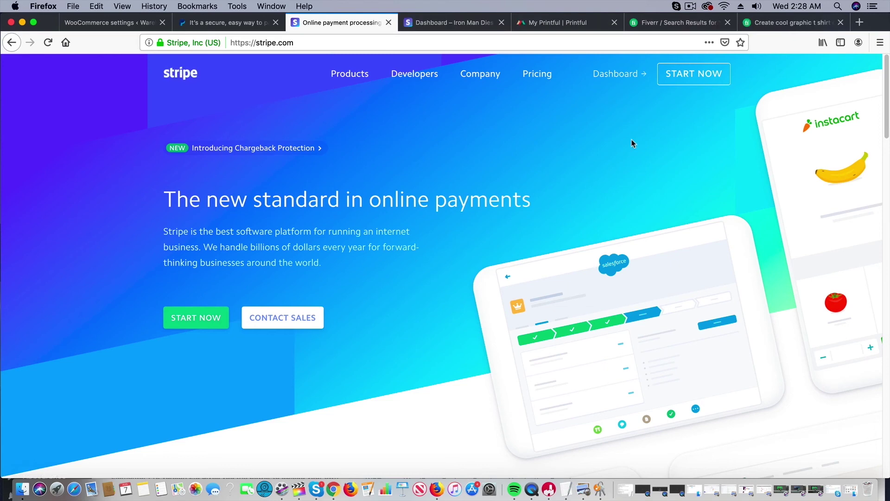
Step: Start the Stripe signup and open the dashboard's Developers > API keys page in test mode
{"action": "left_click", "coordinate": [199, 308]}
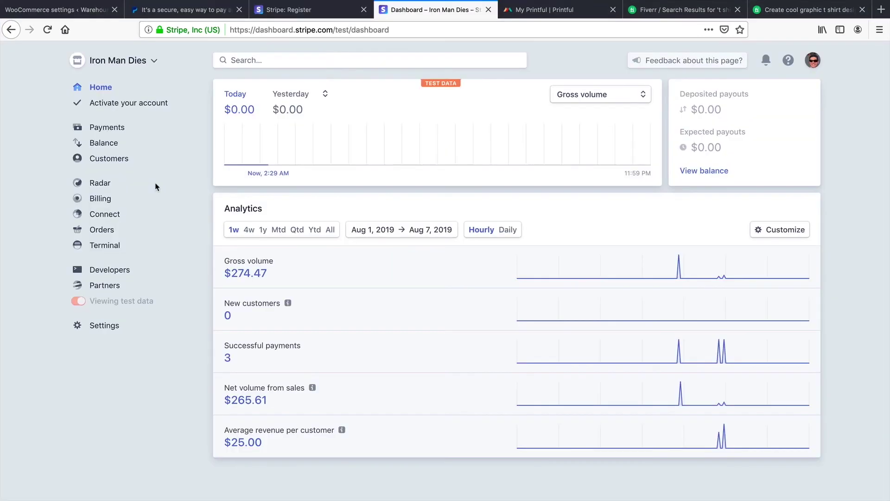
{"action": "mouse_move", "coordinate": [116, 302]}
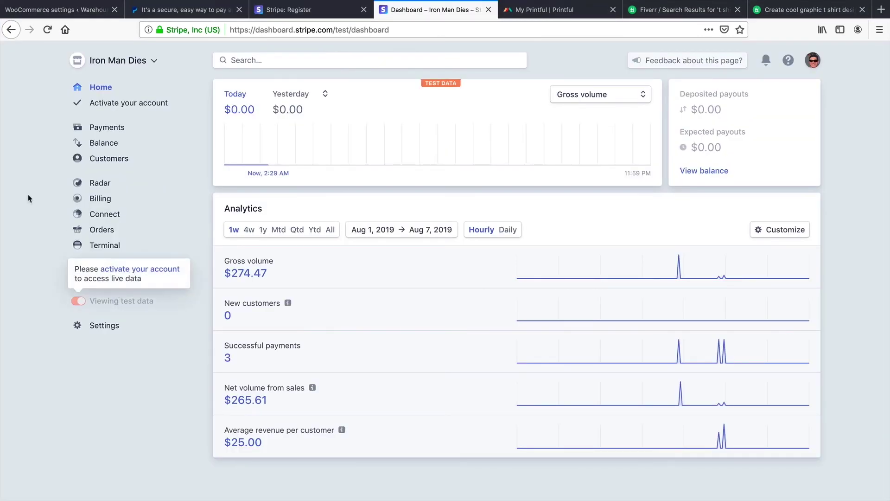
{"action": "left_click", "coordinate": [100, 273]}
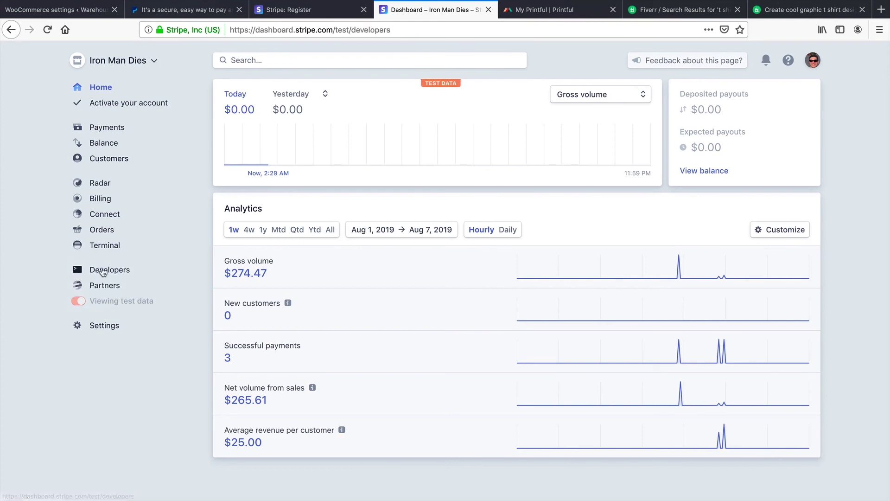
{"action": "left_click", "coordinate": [110, 287]}
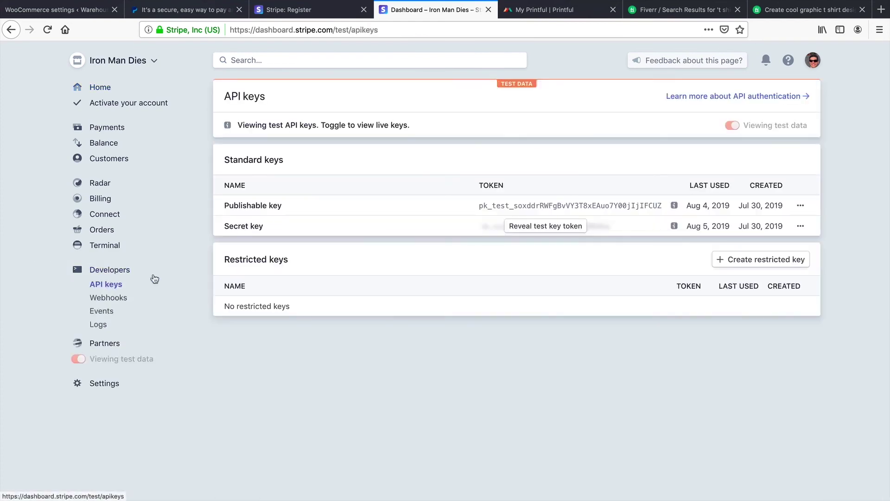
Step: Select the publishable test key and return to the store's PayPal settings
{"action": "left_click", "coordinate": [571, 205]}
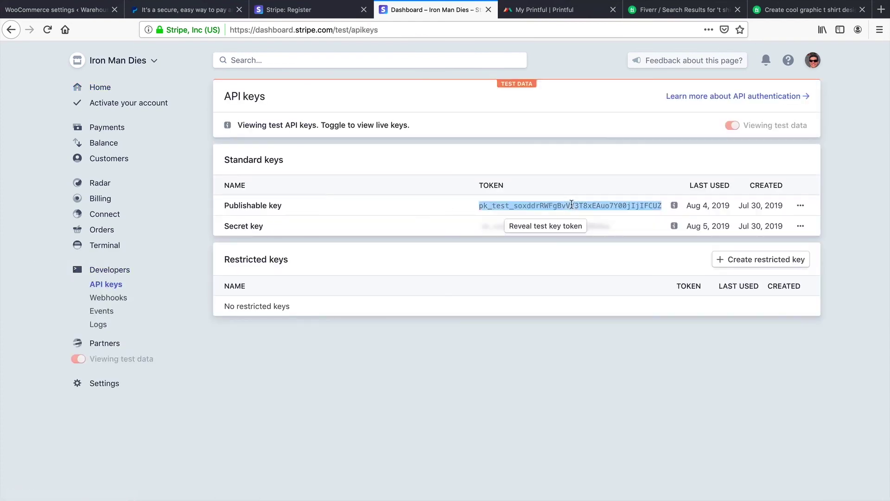
{"action": "left_click_drag", "start_coordinate": [436, 9], "coordinate": [199, 17]}
{"action": "left_click", "coordinate": [82, 13]}
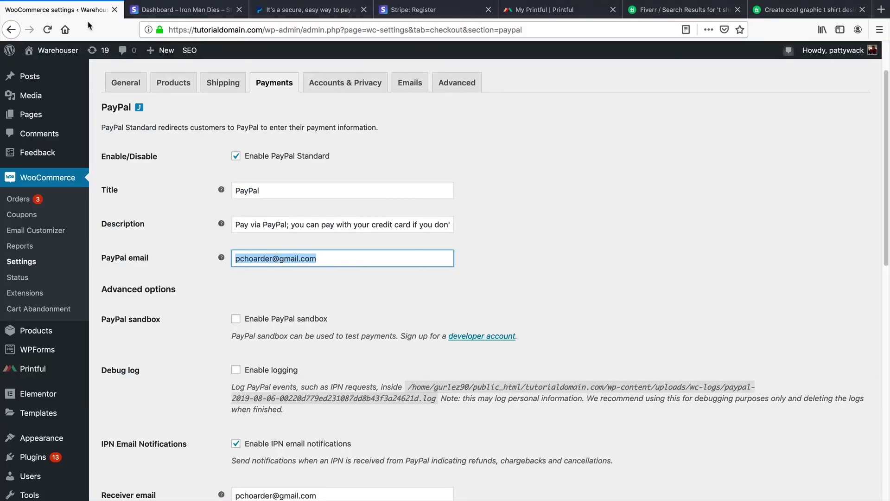
Step: Copy the WooCommerce Stripe Gateway plugin name from the installed plugins list
{"action": "scroll", "coordinate": [110, 371], "scroll_direction": "down", "scroll_amount": 3}
{"action": "left_click", "coordinate": [116, 342]}
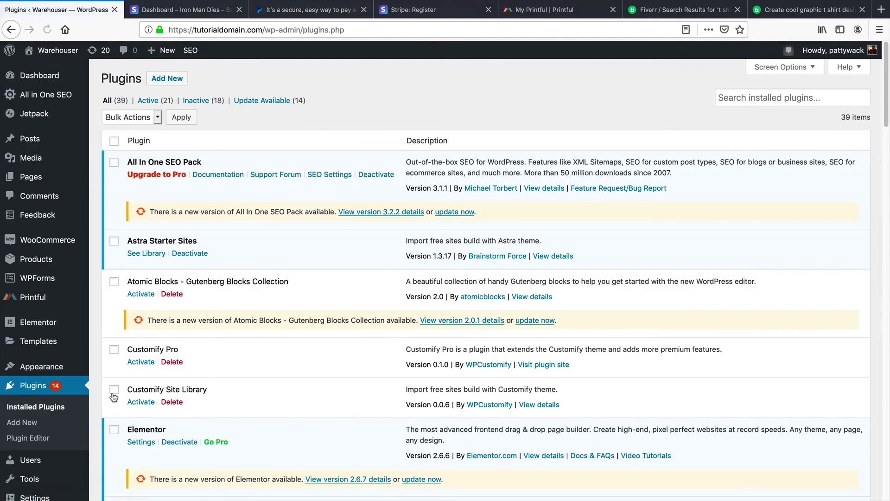
{"action": "scroll", "coordinate": [179, 367], "scroll_direction": "down", "scroll_amount": 10}
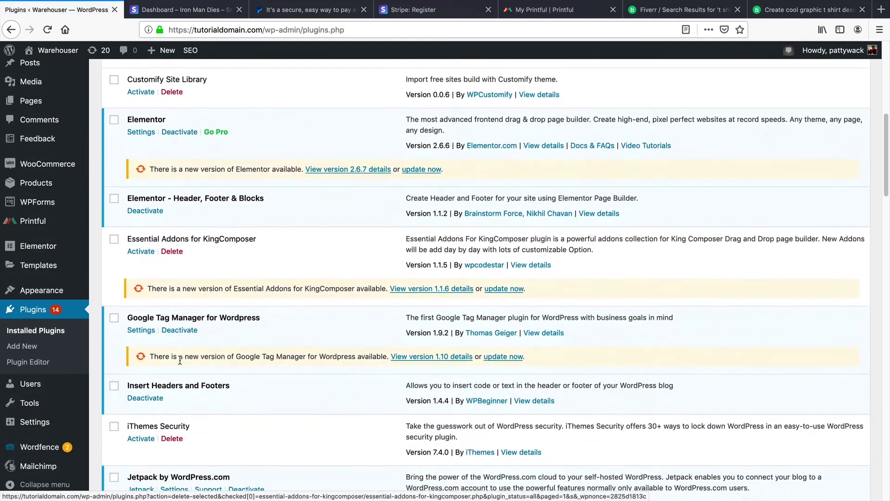
{"action": "scroll", "coordinate": [181, 362], "scroll_direction": "down", "scroll_amount": 10}
{"action": "left_click_drag", "start_coordinate": [131, 365], "coordinate": [248, 369]}
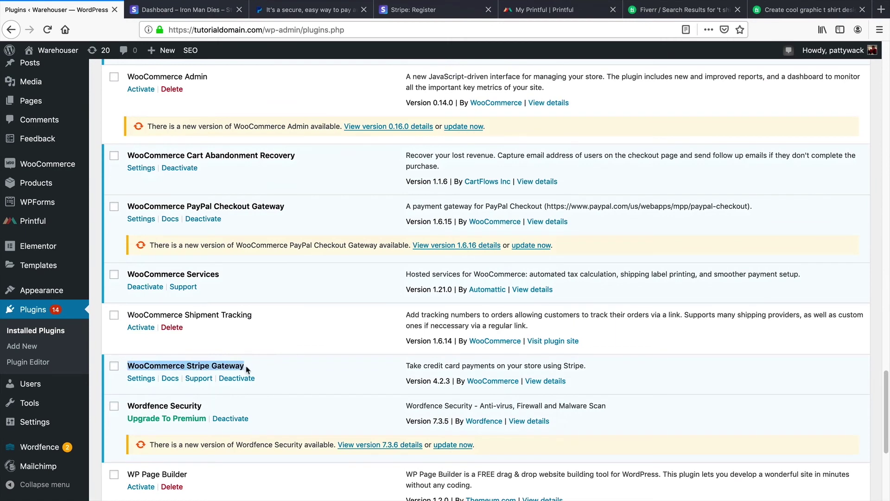
{"action": "right_click", "coordinate": [220, 365]}
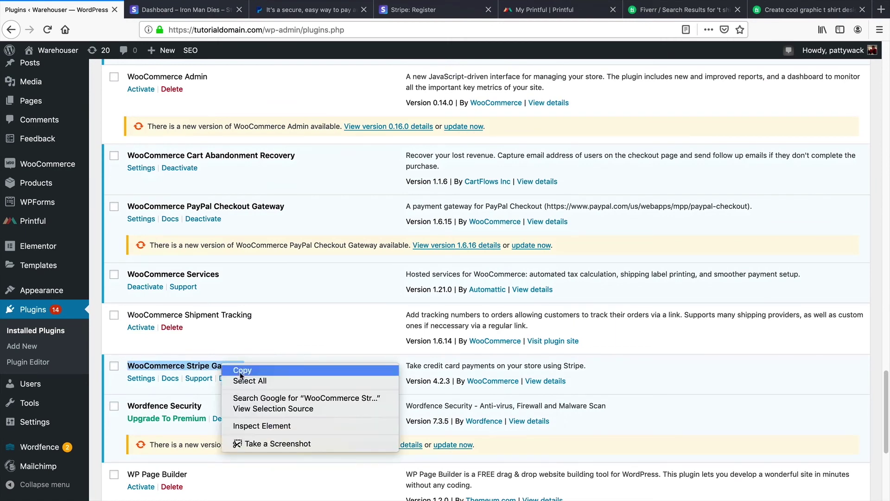
{"action": "left_click", "coordinate": [236, 369]}
Step: Search Add New plugins for the pasted name, confirming it is already active, then open WooCommerce settings
{"action": "left_click", "coordinate": [44, 353]}
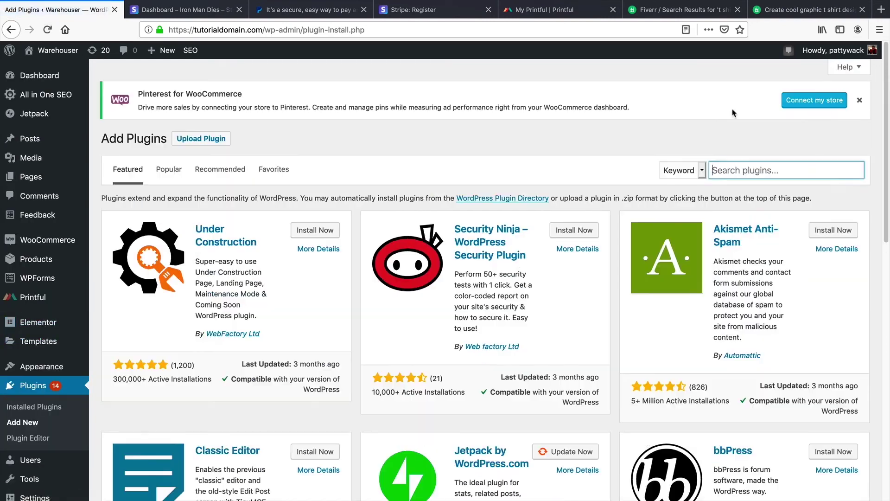
{"action": "right_click", "coordinate": [732, 116]}
{"action": "left_click", "coordinate": [717, 170]}
{"action": "right_click", "coordinate": [719, 170]}
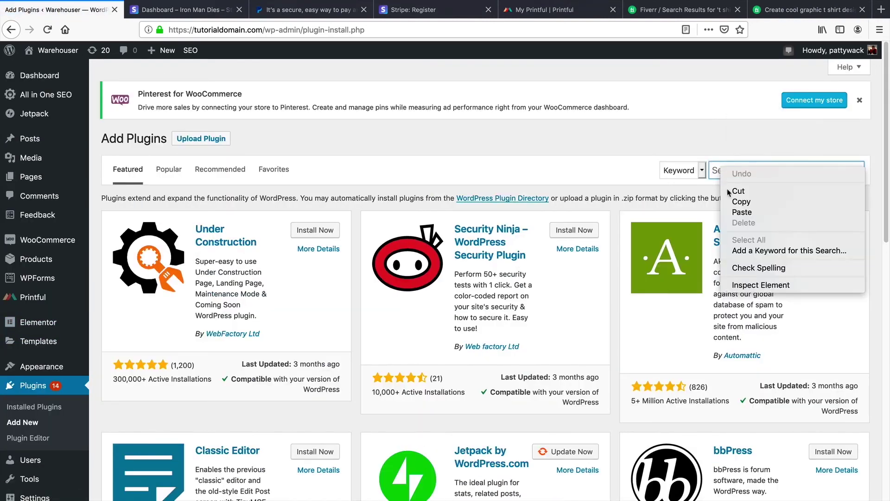
{"action": "left_click", "coordinate": [741, 212]}
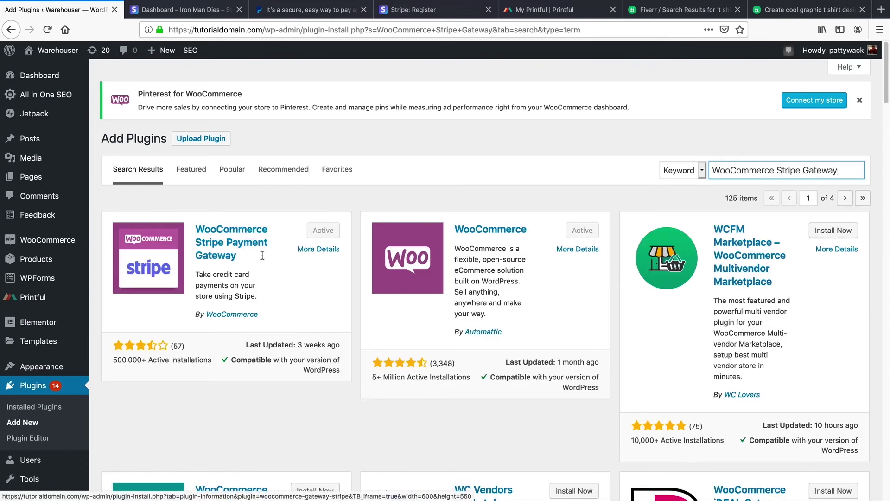
{"action": "mouse_move", "coordinate": [72, 241]}
{"action": "left_click", "coordinate": [118, 308]}
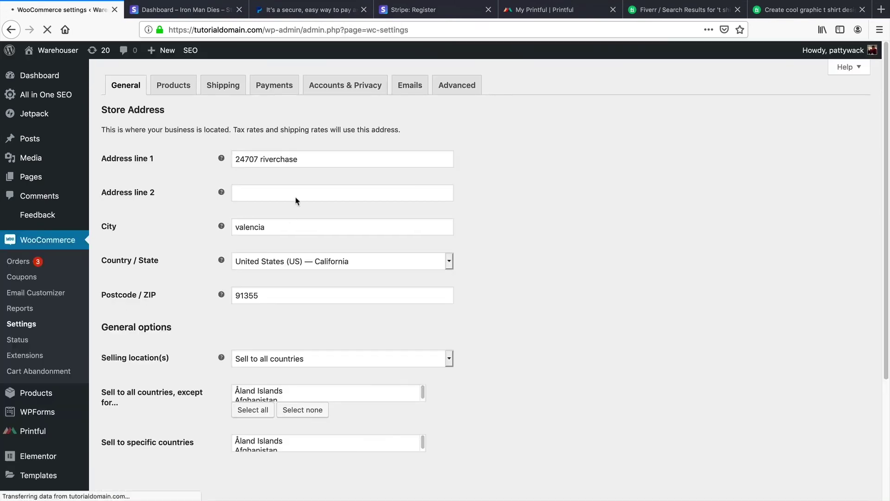
Step: Open the Stripe credit card payment settings and copy in the test publishable key
{"action": "left_click", "coordinate": [276, 88]}
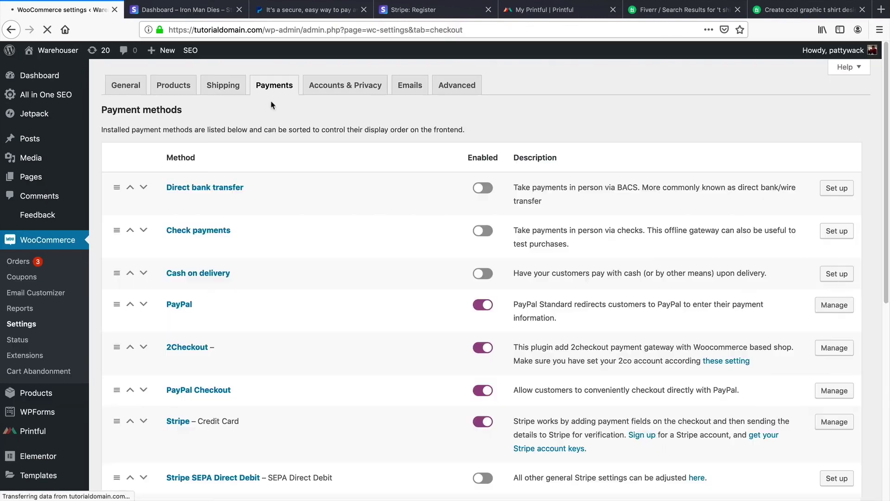
{"action": "scroll", "coordinate": [228, 413], "scroll_direction": "down", "scroll_amount": 2}
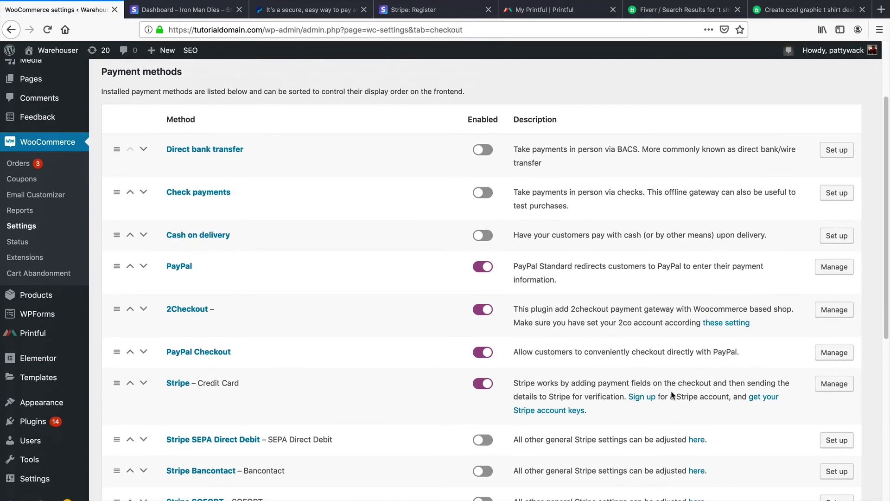
{"action": "left_click", "coordinate": [821, 384]}
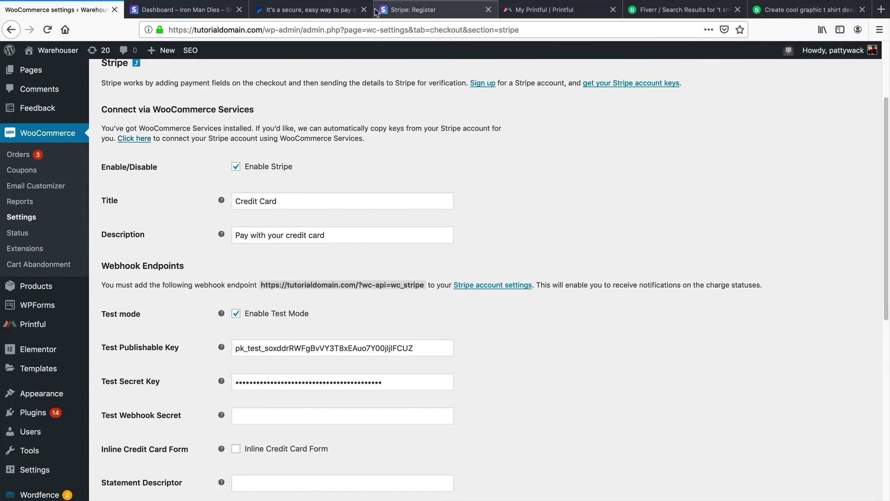
{"action": "left_click", "coordinate": [308, 10]}
{"action": "left_click", "coordinate": [229, 10]}
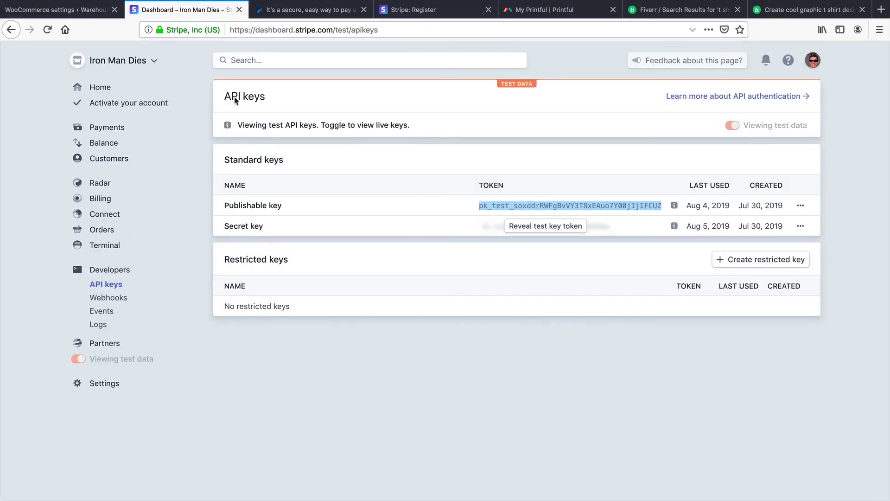
{"action": "right_click", "coordinate": [495, 205]}
{"action": "left_click", "coordinate": [508, 210]}
{"action": "left_click", "coordinate": [65, 10]}
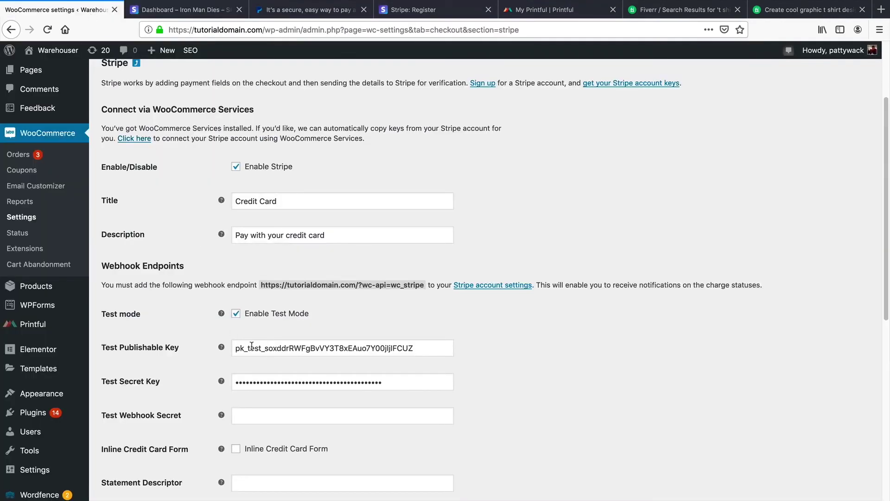
Step: Reveal and copy the Stripe test secret key into the WooCommerce Stripe settings
{"action": "left_click", "coordinate": [168, 10]}
{"action": "left_click", "coordinate": [527, 227]}
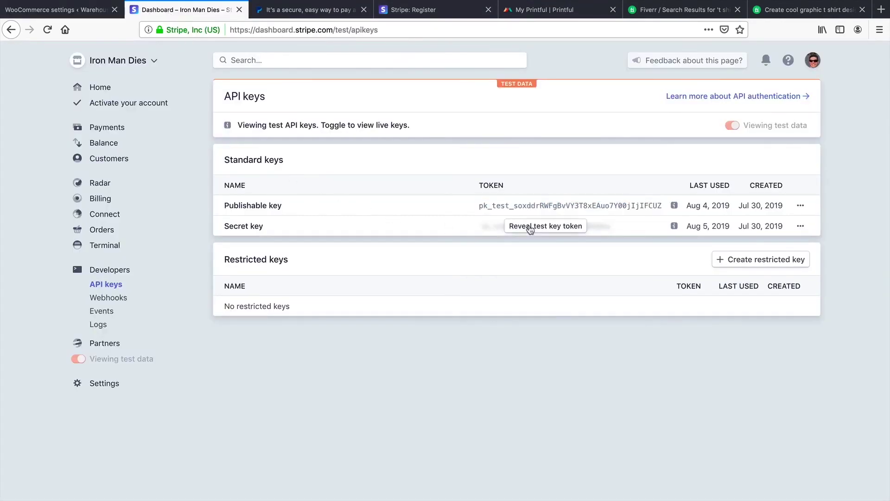
{"action": "left_click", "coordinate": [515, 226]}
{"action": "right_click", "coordinate": [514, 226]}
{"action": "left_click", "coordinate": [531, 230]}
{"action": "left_click", "coordinate": [65, 10]}
Step: Save the Stripe test-mode settings and view the storefront home page
{"action": "scroll", "coordinate": [291, 373], "scroll_direction": "down", "scroll_amount": 2}
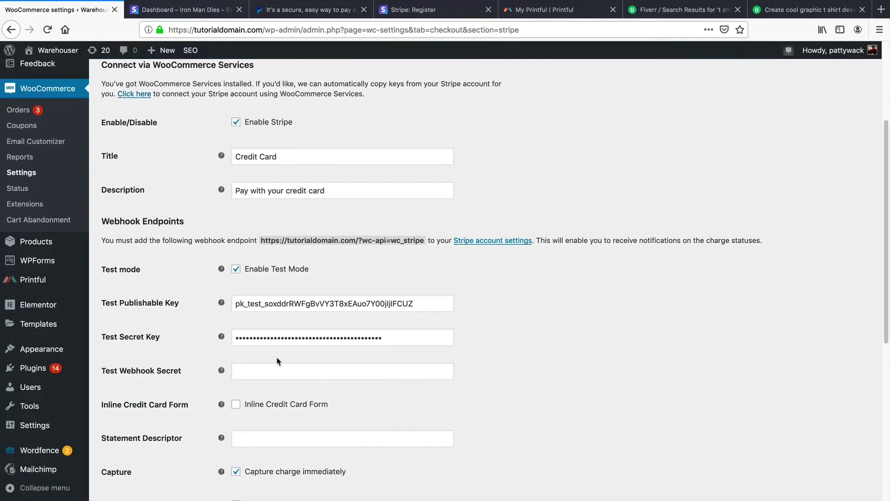
{"action": "scroll", "coordinate": [224, 332], "scroll_direction": "down", "scroll_amount": 14}
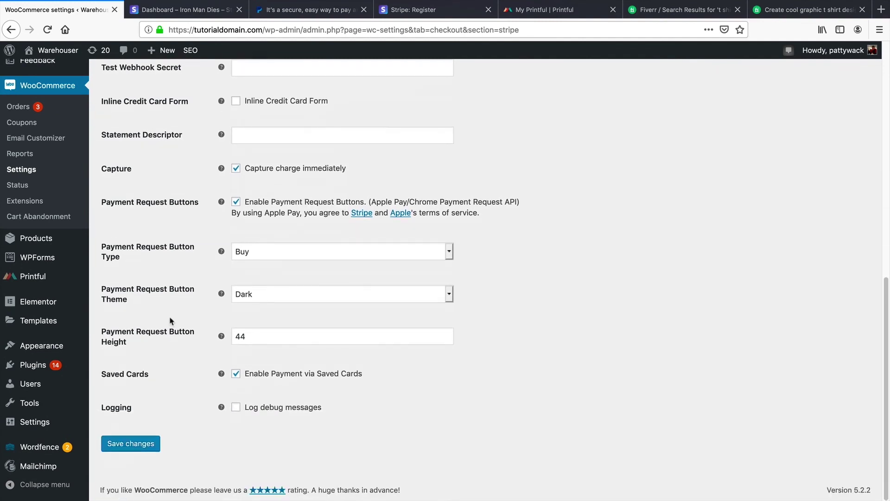
{"action": "left_click", "coordinate": [148, 445]}
{"action": "left_click", "coordinate": [297, 130]}
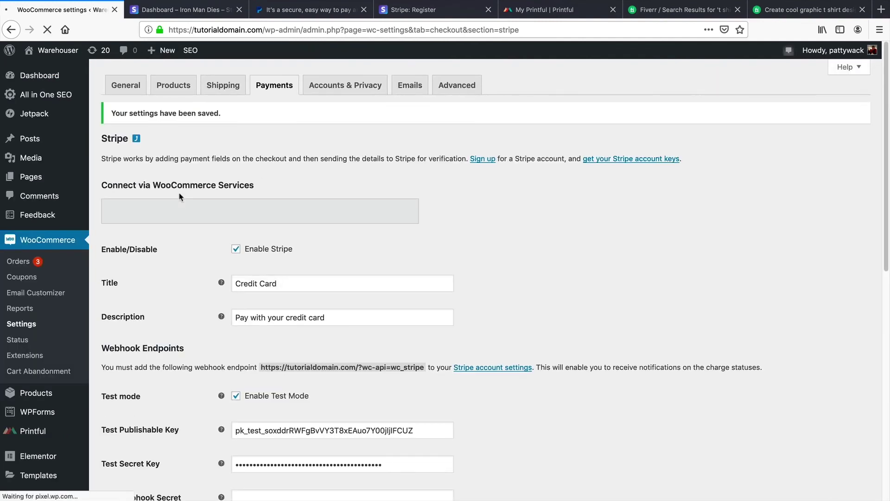
{"action": "mouse_move", "coordinate": [58, 50]}
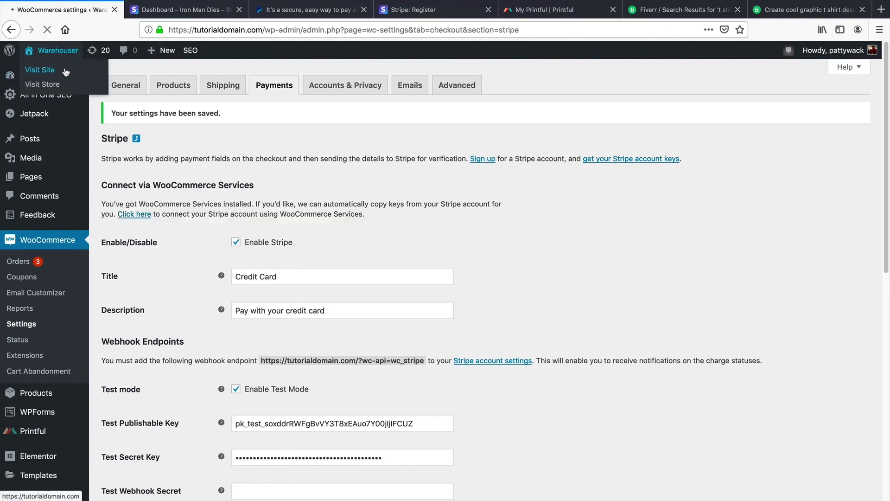
{"action": "left_click", "coordinate": [65, 70]}
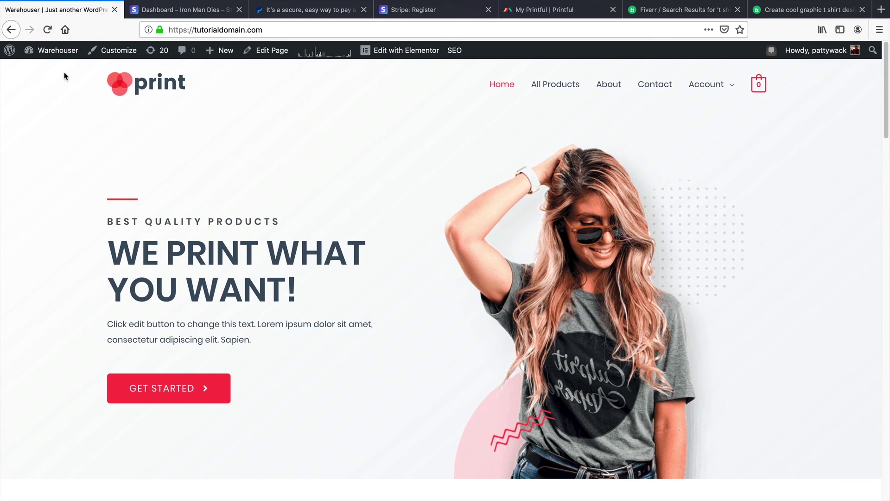
Step: Review Printful's Add Billing Method options, including the PayPal option
{"action": "left_click", "coordinate": [527, 13]}
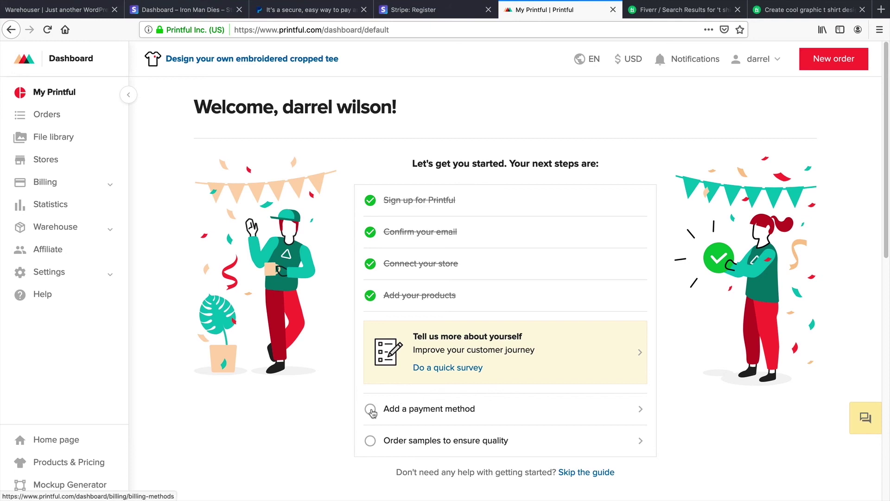
{"action": "left_click", "coordinate": [372, 413]}
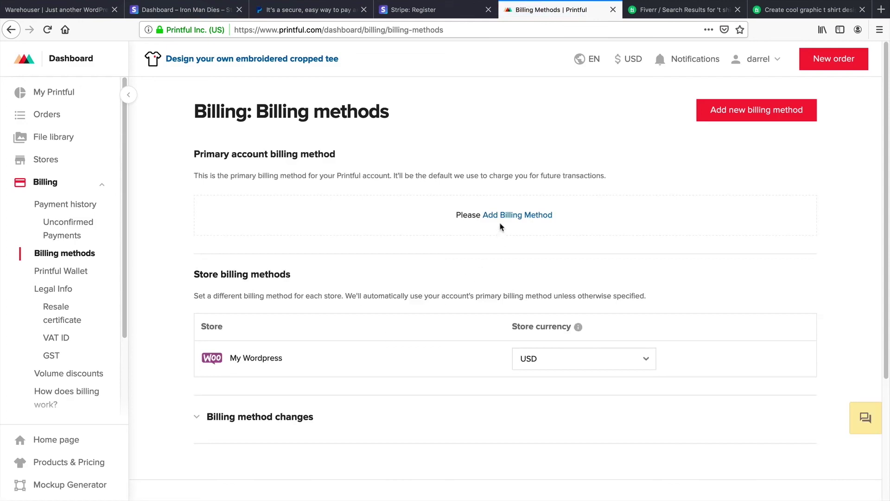
{"action": "left_click", "coordinate": [507, 217]}
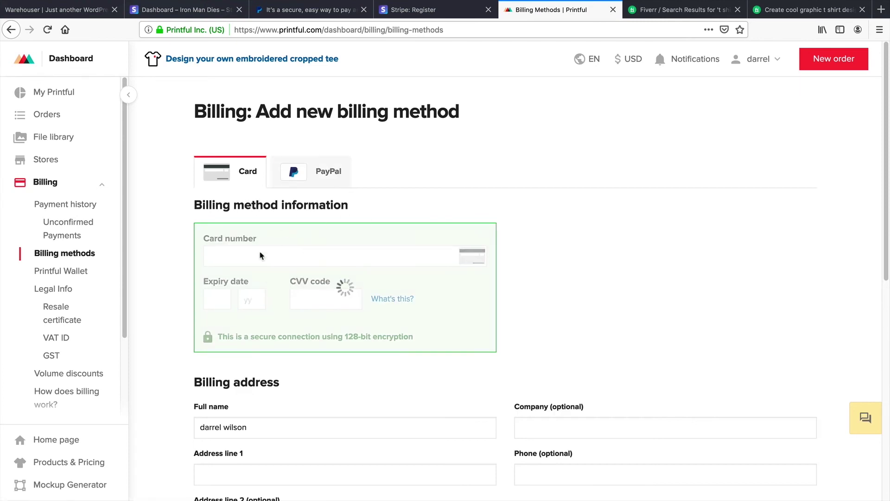
{"action": "scroll", "coordinate": [297, 257], "scroll_direction": "down", "scroll_amount": 1}
{"action": "scroll", "coordinate": [305, 259], "scroll_direction": "down", "scroll_amount": 5}
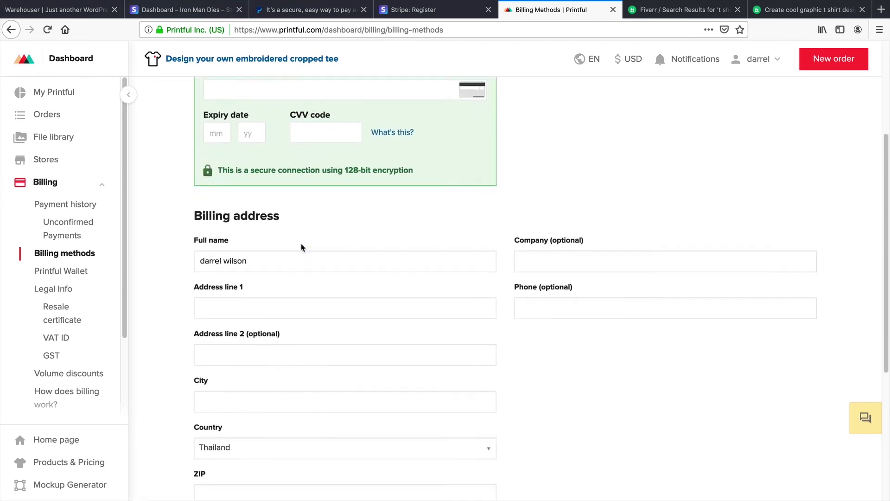
{"action": "scroll", "coordinate": [308, 378], "scroll_direction": "up", "scroll_amount": 6}
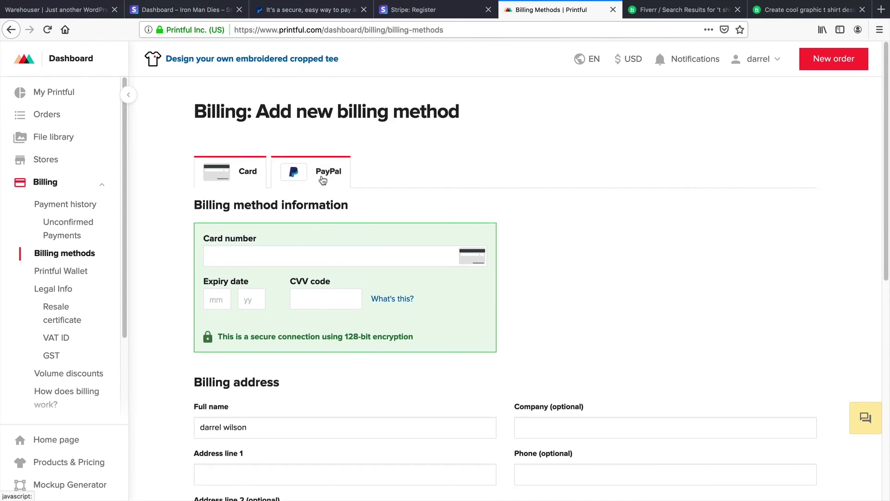
{"action": "left_click", "coordinate": [324, 179]}
Step: Open My Wordpress store's order settings showing US, EU and MX fulfillment with auto-confirmed orders
{"action": "left_click", "coordinate": [46, 159]}
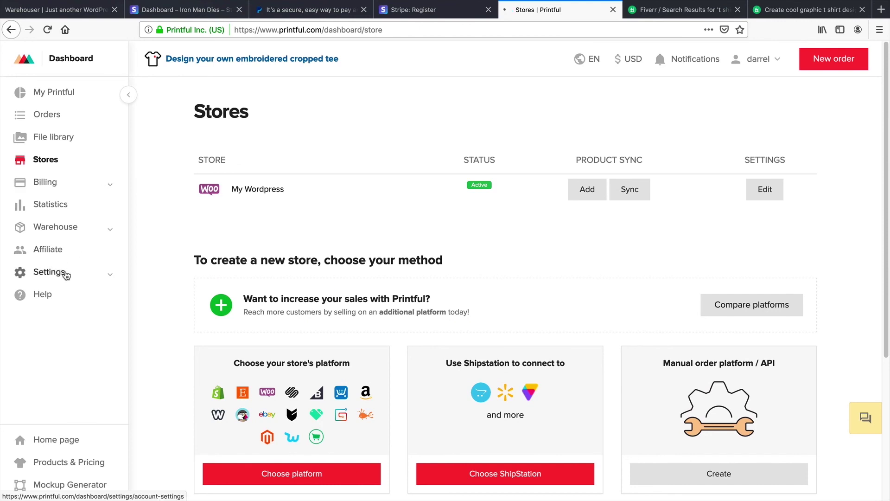
{"action": "left_click", "coordinate": [66, 275]}
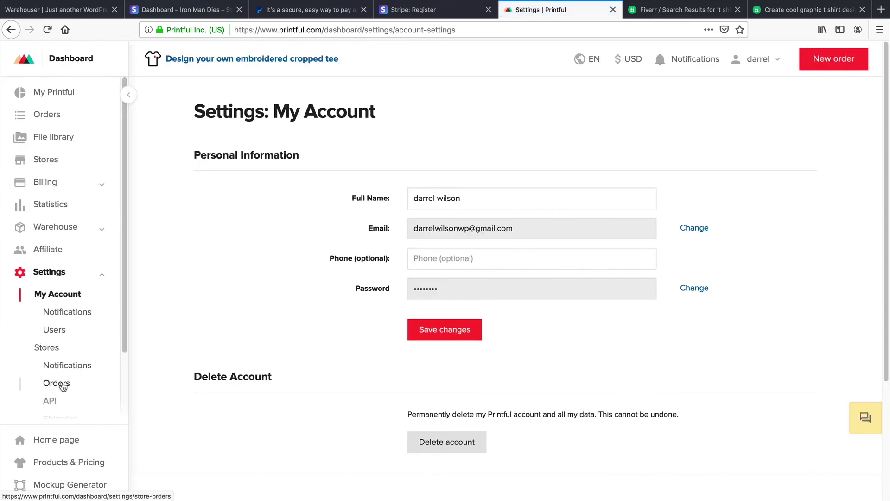
{"action": "left_click", "coordinate": [59, 385]}
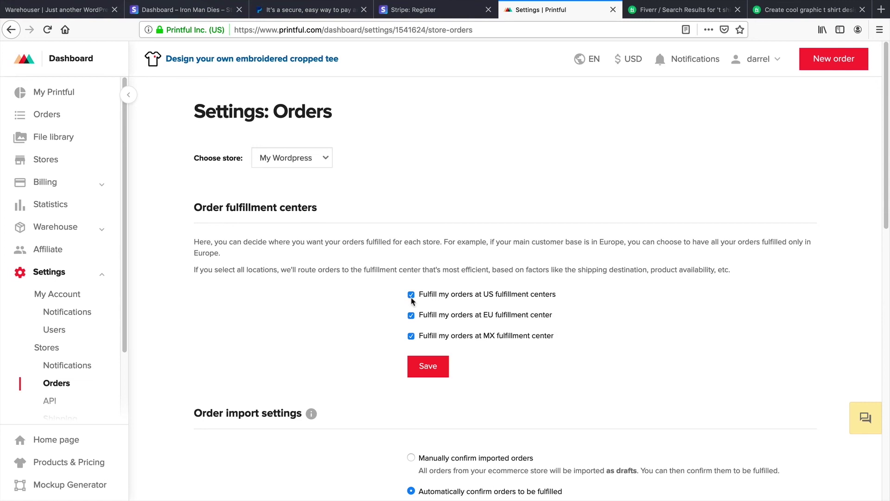
{"action": "scroll", "coordinate": [415, 304], "scroll_direction": "down", "scroll_amount": 5}
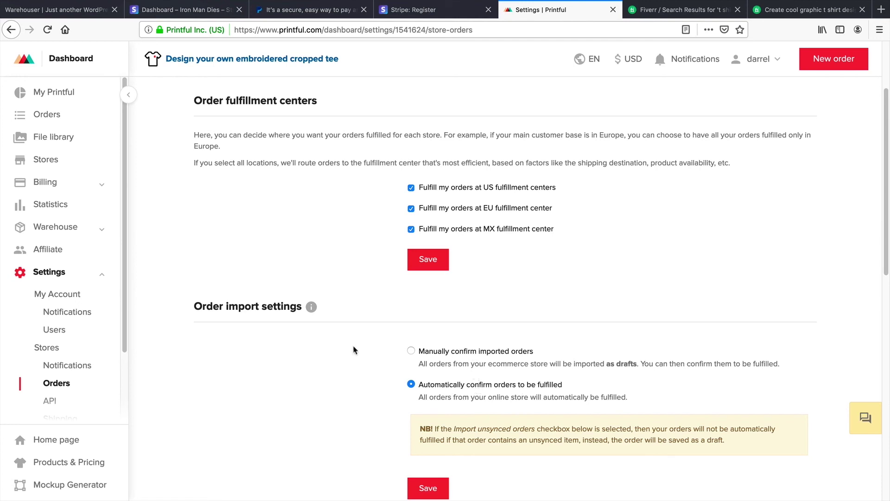
{"action": "scroll", "coordinate": [380, 410], "scroll_direction": "down", "scroll_amount": 2}
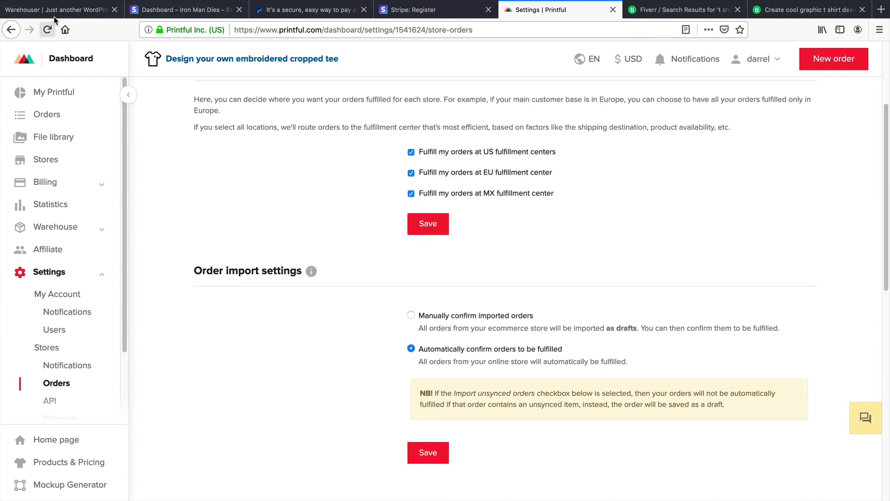
Step: Add one XS Short-Sleeve Unisex T-Shirt from All Products to the cart
{"action": "left_click", "coordinate": [61, 10]}
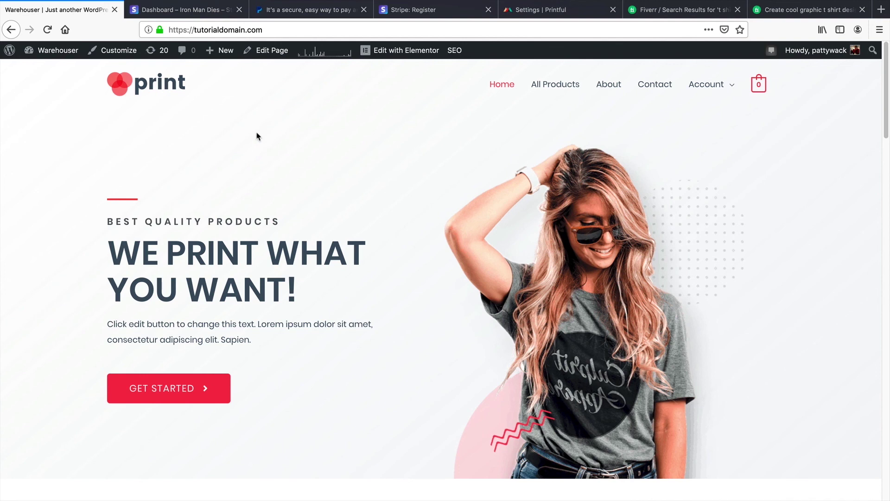
{"action": "left_click", "coordinate": [573, 92]}
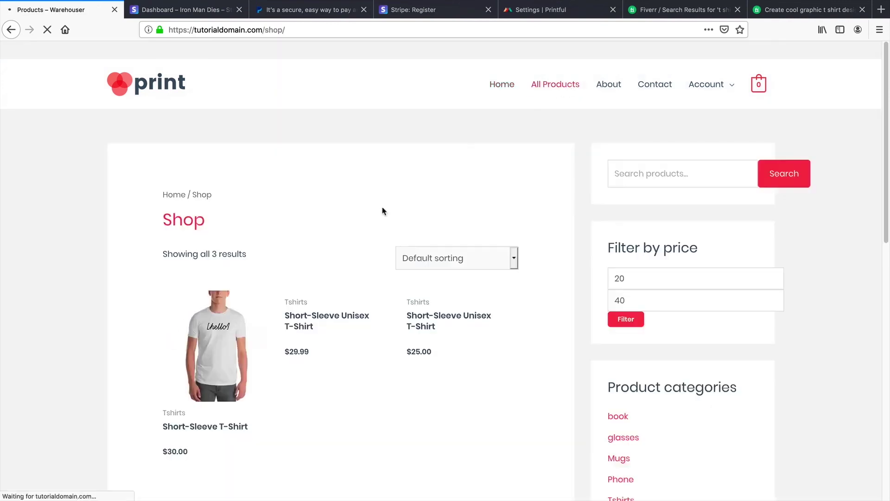
{"action": "scroll", "coordinate": [373, 309], "scroll_direction": "down", "scroll_amount": 3}
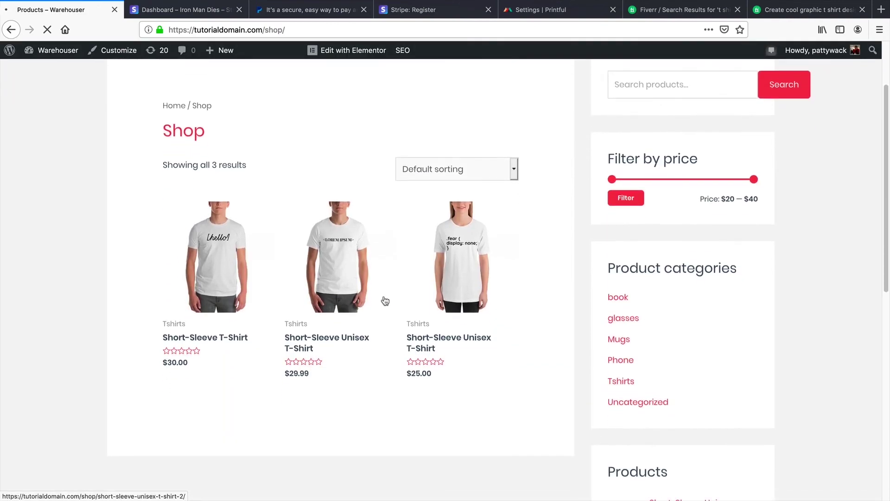
{"action": "left_click", "coordinate": [338, 258]}
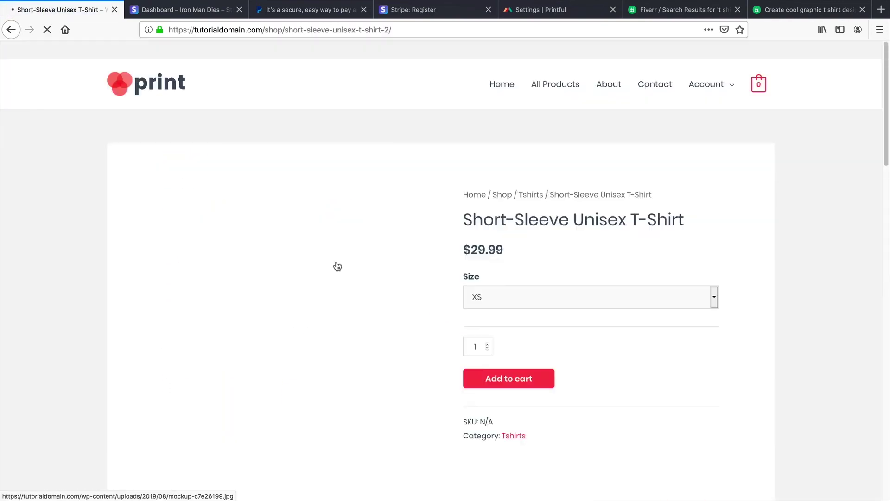
{"action": "left_click", "coordinate": [529, 383]}
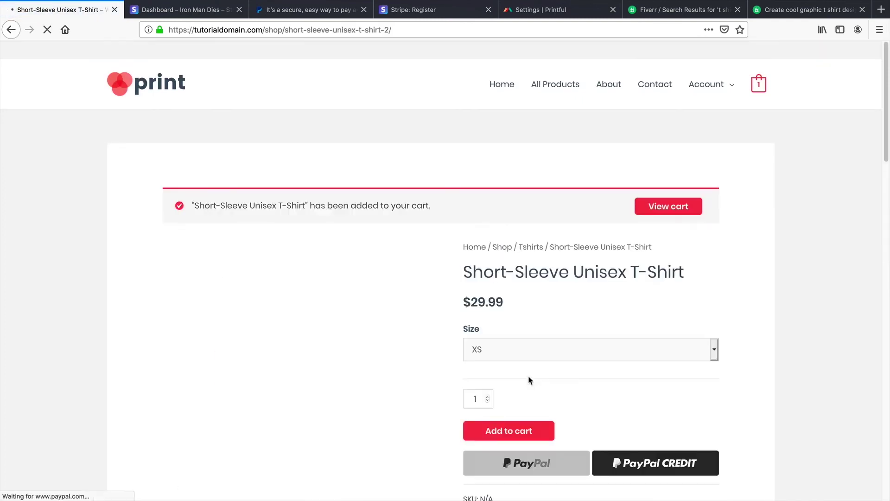
{"action": "left_click", "coordinate": [666, 206]}
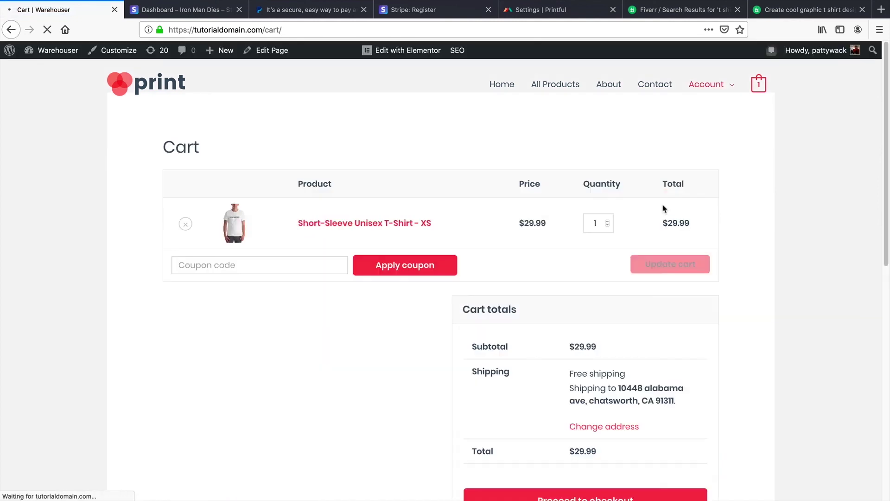
Step: Proceed to checkout, choose Credit Card payment and accept the terms and conditions
{"action": "scroll", "coordinate": [523, 283], "scroll_direction": "down", "scroll_amount": 2}
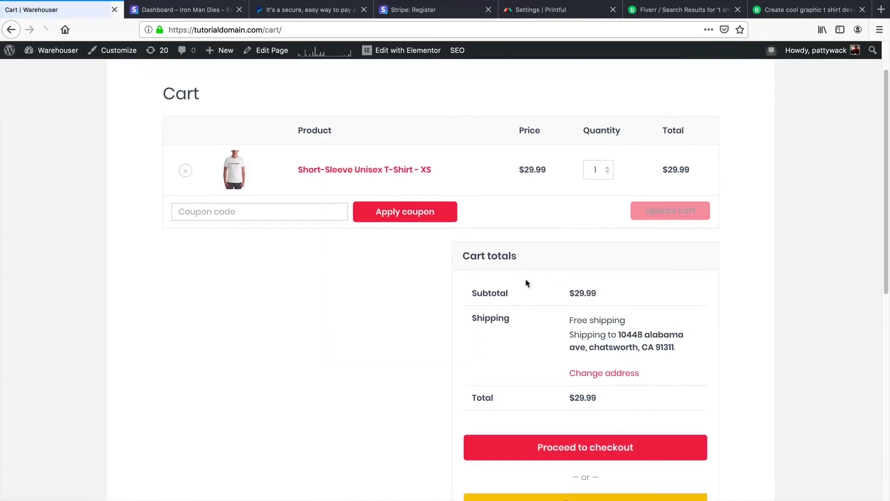
{"action": "left_click", "coordinate": [592, 454]}
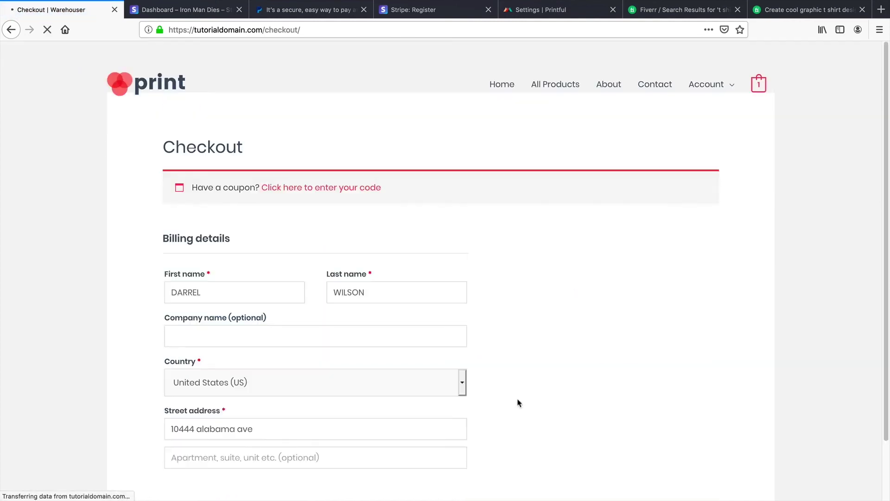
{"action": "scroll", "coordinate": [481, 293], "scroll_direction": "down", "scroll_amount": 2}
{"action": "scroll", "coordinate": [481, 293], "scroll_direction": "down", "scroll_amount": 3}
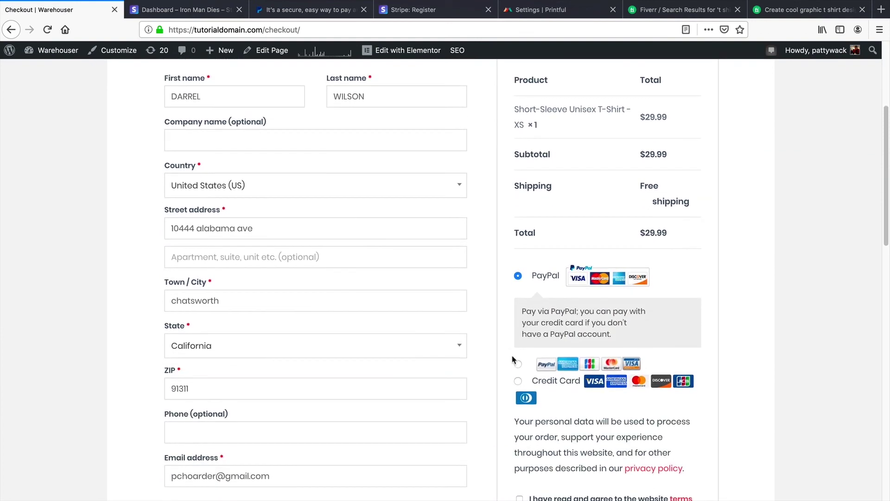
{"action": "left_click", "coordinate": [518, 381]}
{"action": "scroll", "coordinate": [604, 180], "scroll_direction": "down", "scroll_amount": 6}
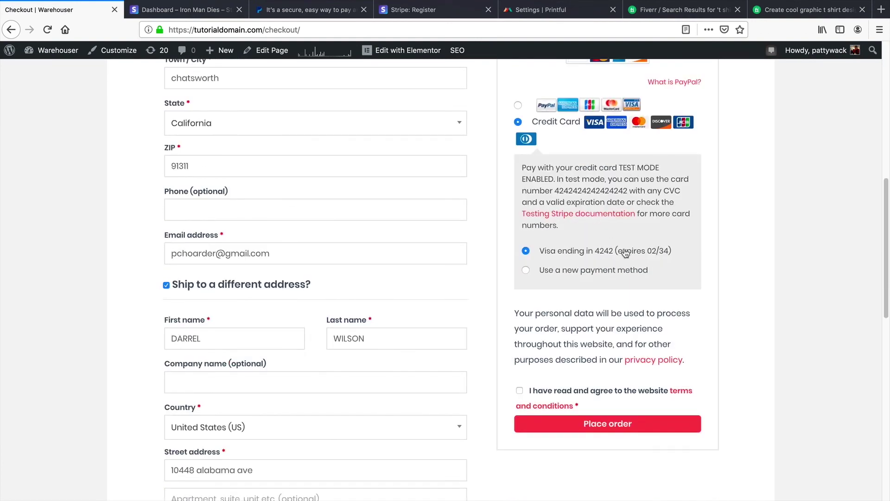
{"action": "left_click", "coordinate": [520, 391]}
Step: Ship to the billing address and place the $29.99 order, reviewing the order-received confirmation
{"action": "left_click", "coordinate": [179, 285]}
{"action": "scroll", "coordinate": [239, 318], "scroll_direction": "up", "scroll_amount": 10}
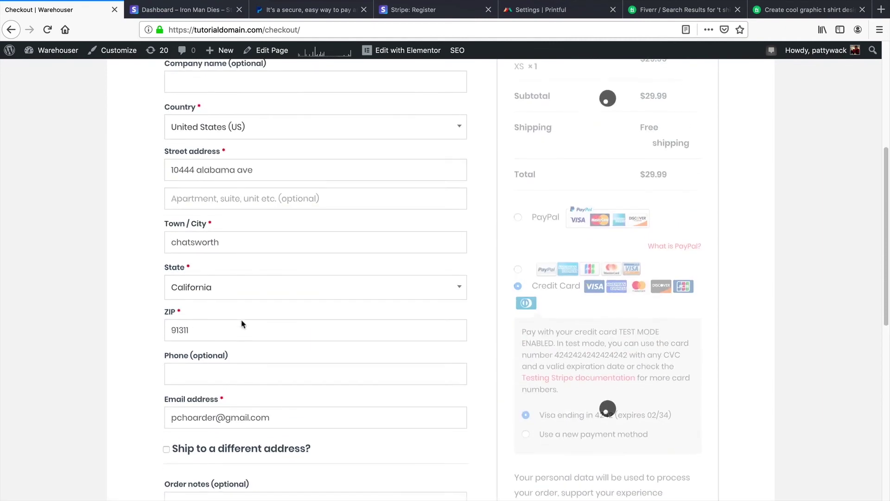
{"action": "scroll", "coordinate": [583, 246], "scroll_direction": "down", "scroll_amount": 10}
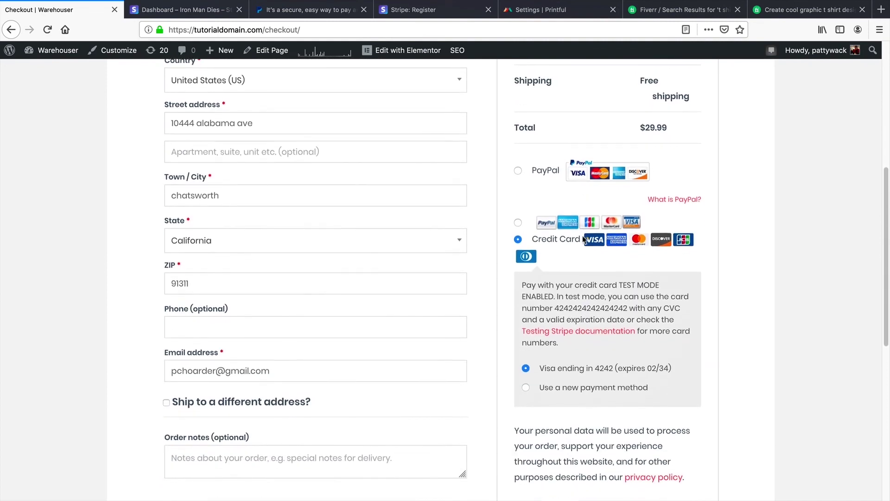
{"action": "left_click", "coordinate": [605, 380]}
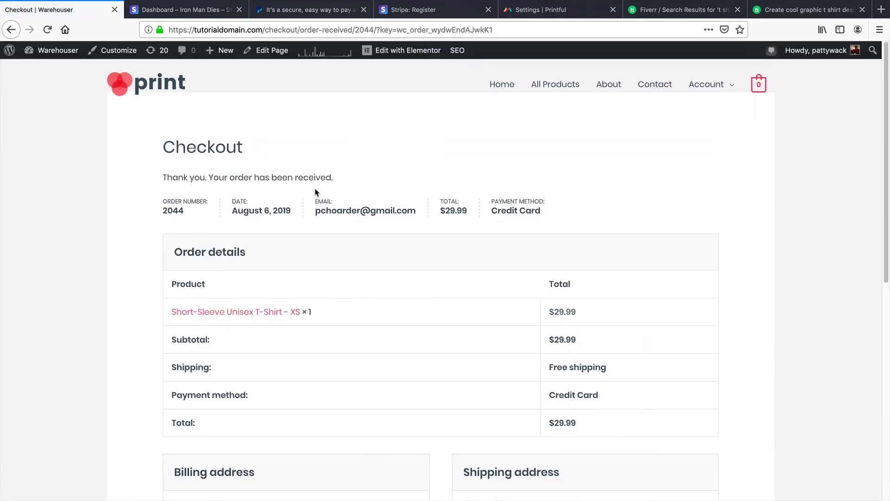
{"action": "left_click_drag", "start_coordinate": [168, 177], "coordinate": [323, 192]}
{"action": "scroll", "coordinate": [364, 271], "scroll_direction": "down", "scroll_amount": 3}
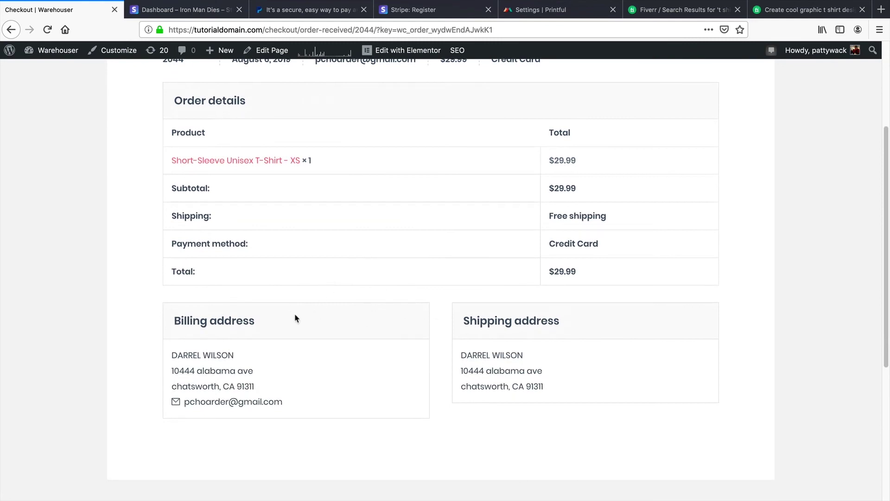
{"action": "scroll", "coordinate": [299, 320], "scroll_direction": "up", "scroll_amount": 3}
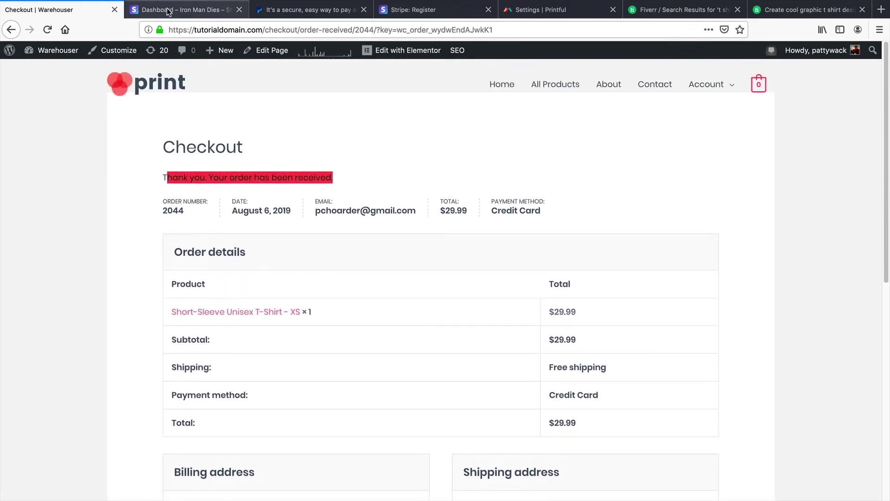
Step: Check today's $29.99 gross volume on Stripe's test-mode Home, then the Printful confirmation email
{"action": "left_click", "coordinate": [168, 11]}
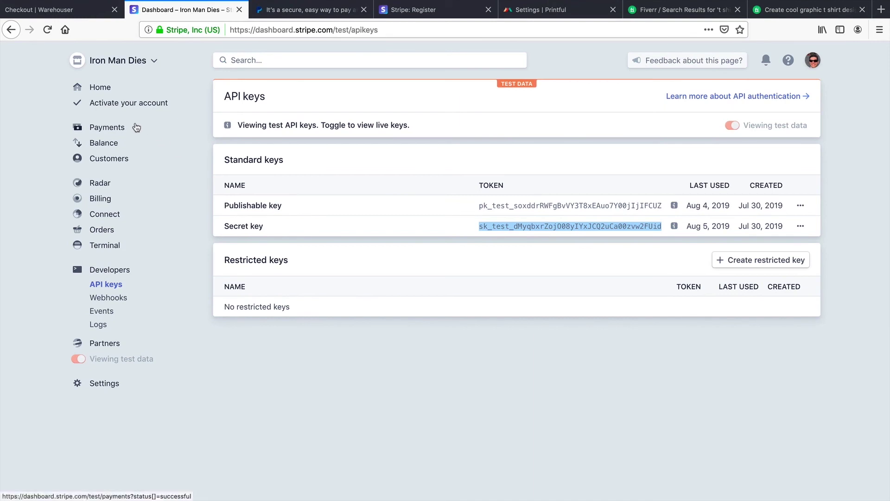
{"action": "left_click", "coordinate": [100, 88]}
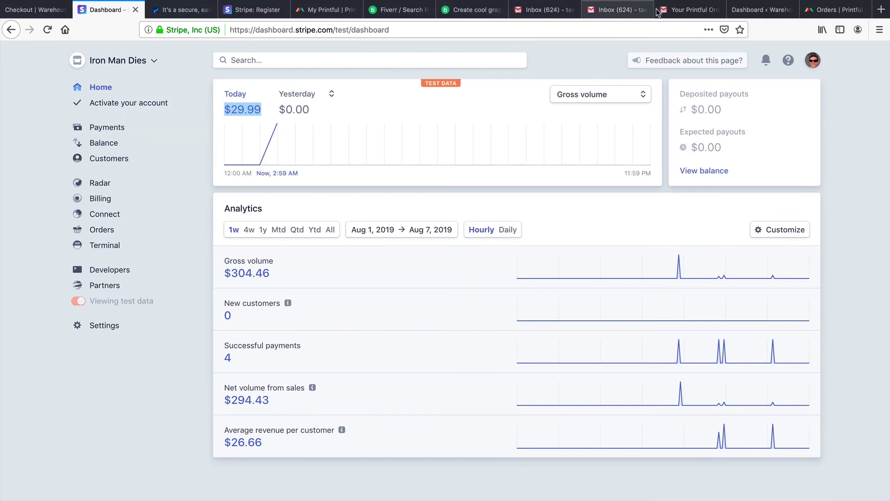
{"action": "left_click", "coordinate": [686, 10]}
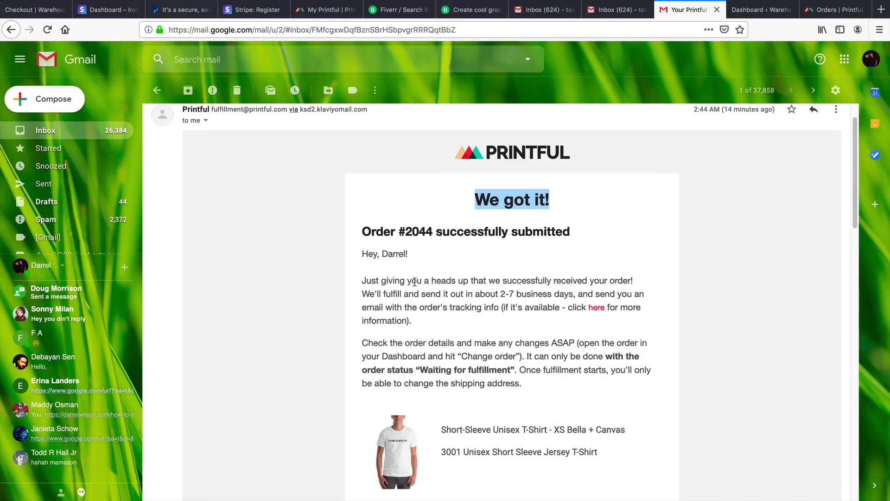
Step: Highlight the 'We got it!' email's order-received sentence, then go to the store's Printful dashboard
{"action": "left_click_drag", "start_coordinate": [372, 281], "coordinate": [545, 281]}
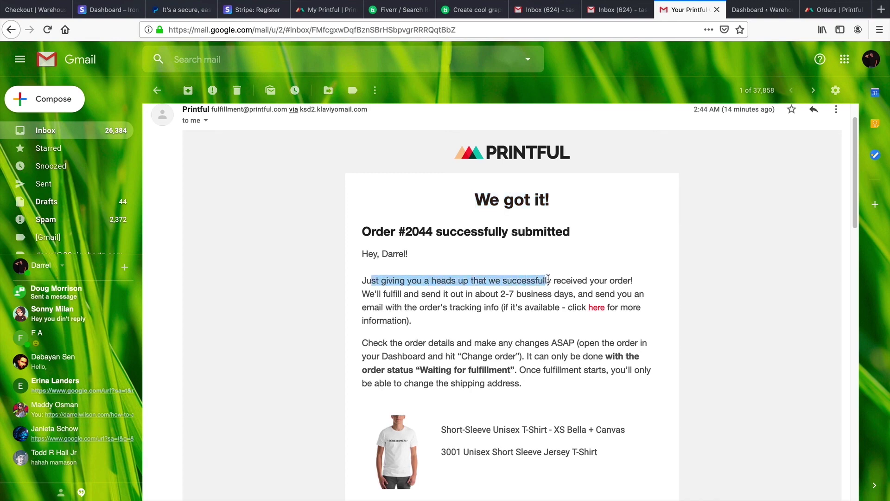
{"action": "left_click", "coordinate": [760, 10]}
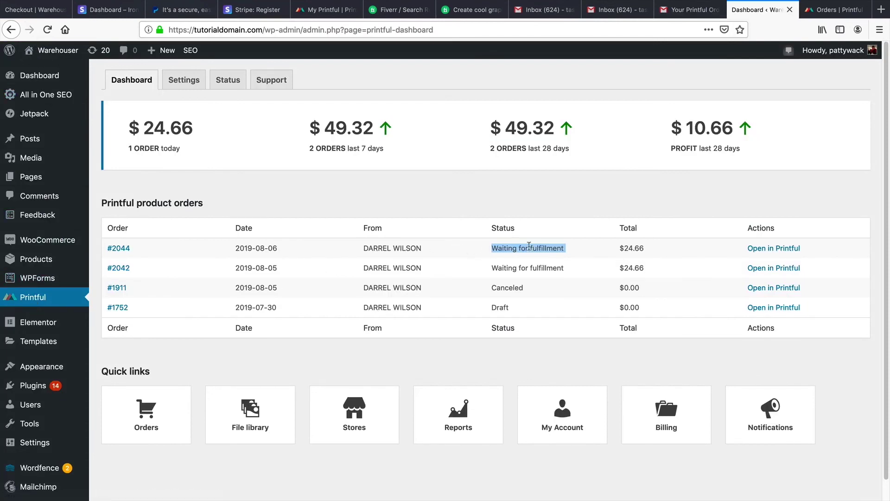
Step: Highlight the new order's Waiting for fulfillment status, then switch to Printful's Orders page
{"action": "left_click_drag", "start_coordinate": [573, 250], "coordinate": [236, 258]}
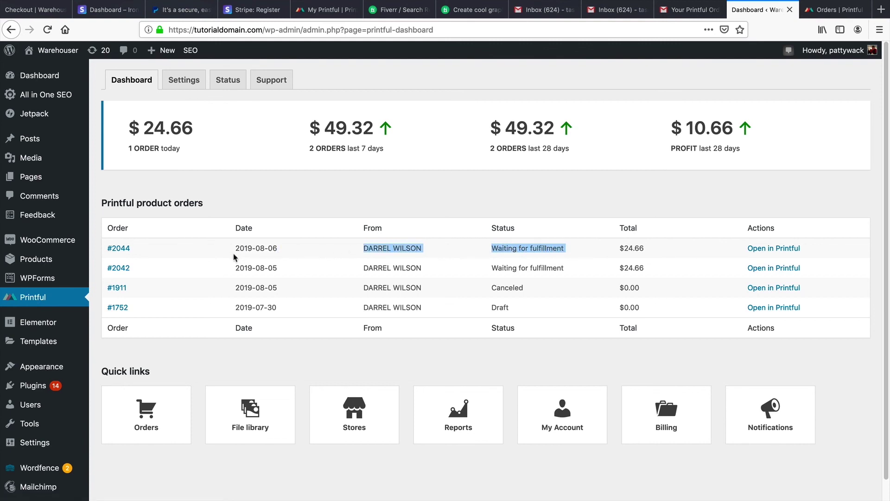
{"action": "left_click_drag", "start_coordinate": [288, 249], "coordinate": [452, 250]}
{"action": "left_click", "coordinate": [810, 11]}
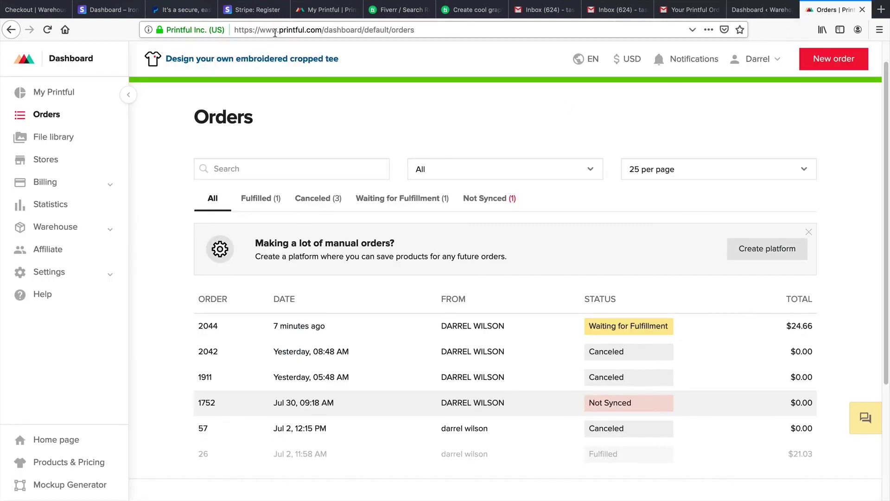
{"action": "left_click", "coordinate": [619, 327]}
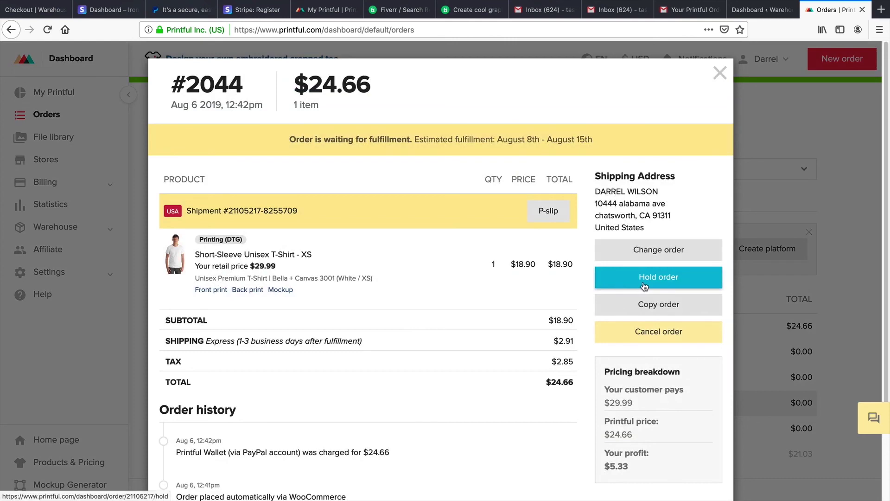
{"action": "left_click", "coordinate": [659, 332]}
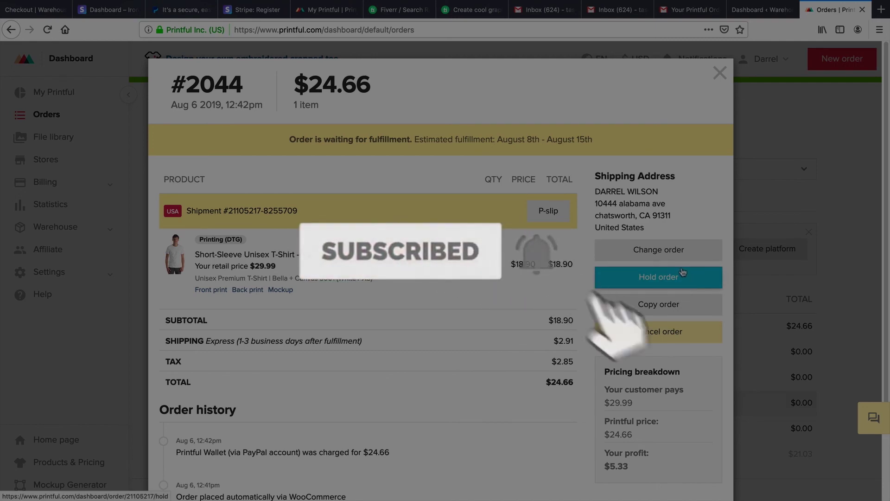
{"action": "left_click", "coordinate": [720, 73]}
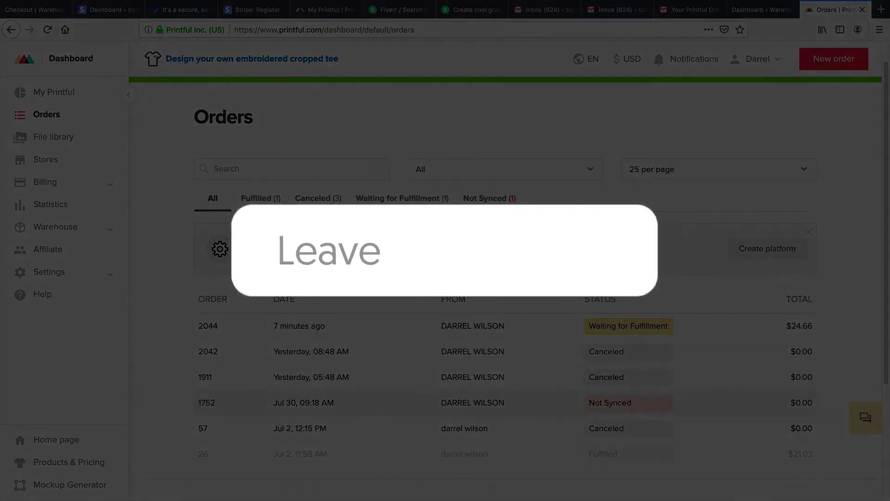